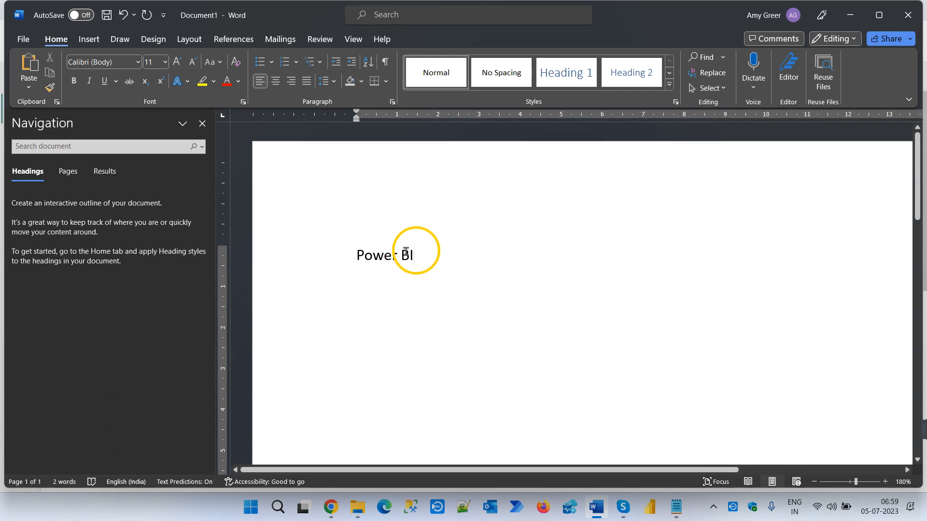
- Format the "Power BI" text as Heading 1 and start a new line beneath it
{"action": "left_click_drag", "start_coordinate": [416, 251], "coordinate": [349, 252]}
{"action": "left_click", "coordinate": [568, 84]}
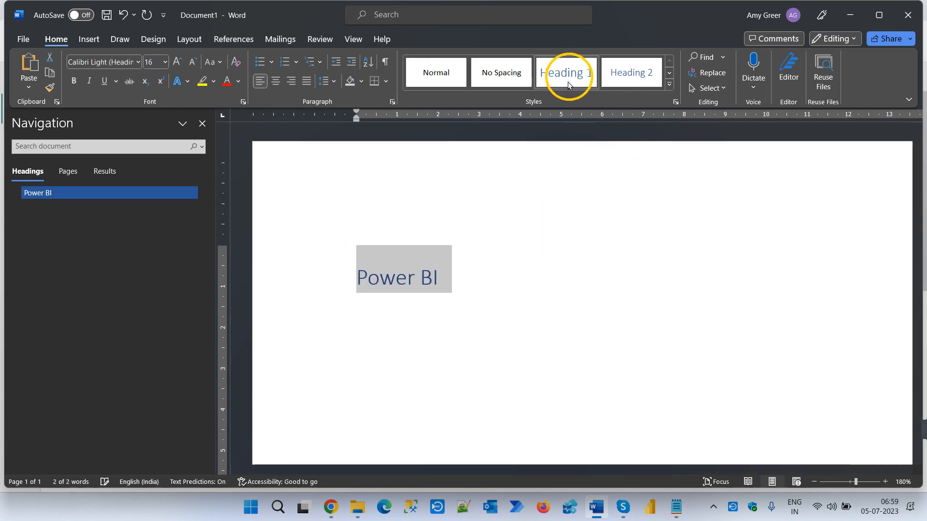
{"action": "left_click", "coordinate": [396, 319]}
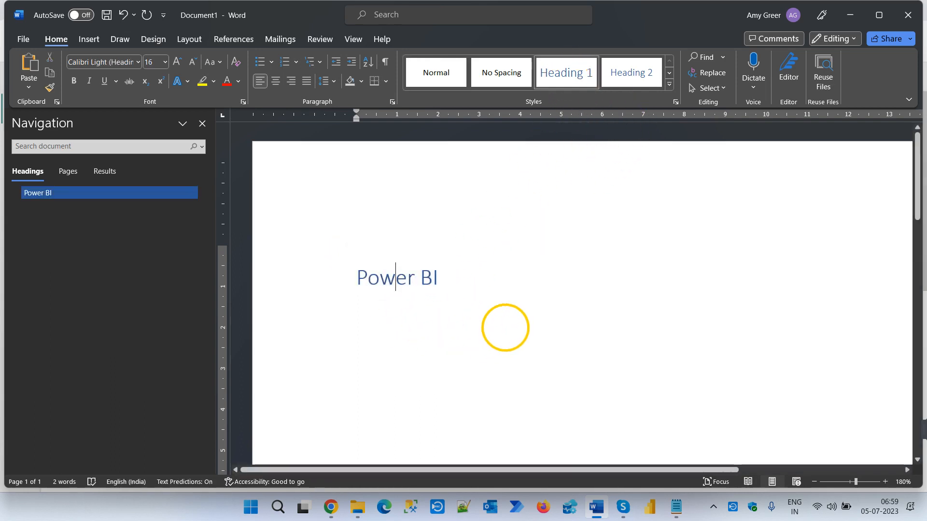
{"action": "left_click", "coordinate": [503, 291]}
{"action": "key", "text": "Return"}
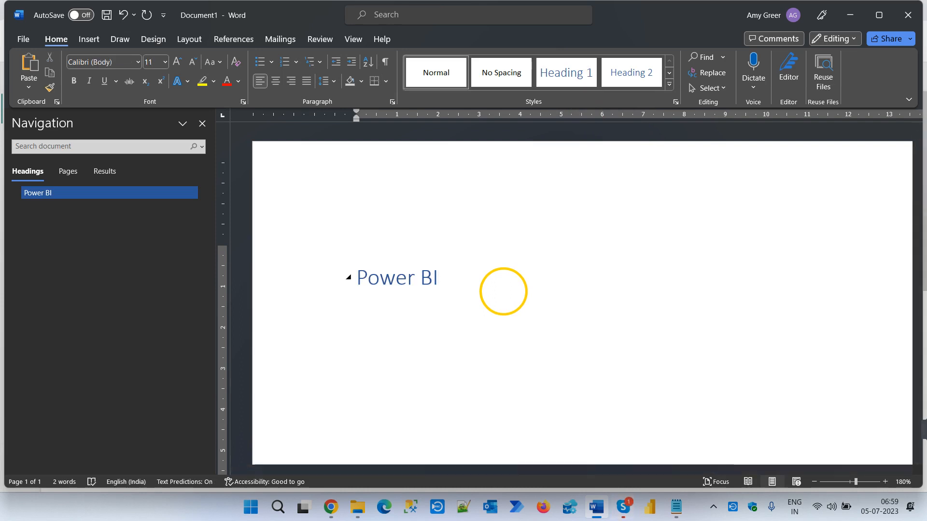
- Switch to Skype, open the unread chat from the new contact and accept the connection request
{"action": "left_click", "coordinate": [626, 512]}
{"action": "left_click", "coordinate": [737, 471]}
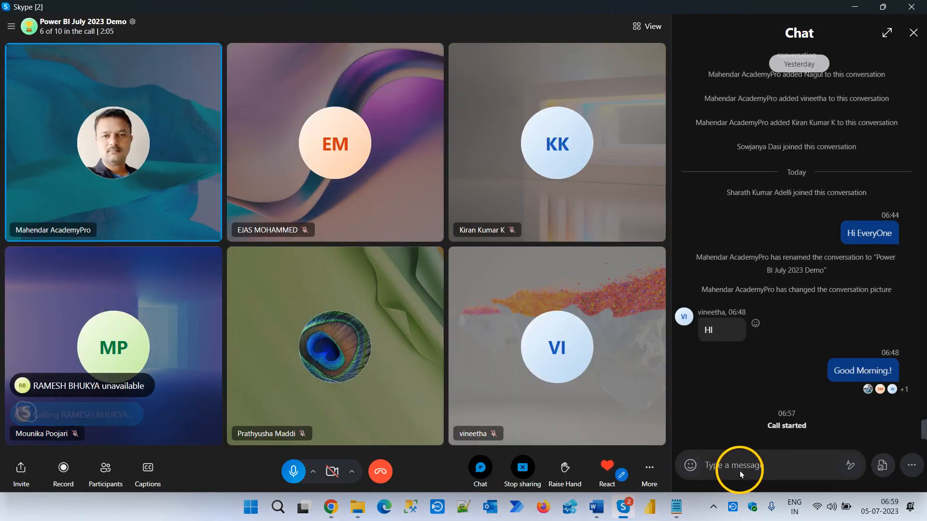
{"action": "left_click", "coordinate": [11, 26]}
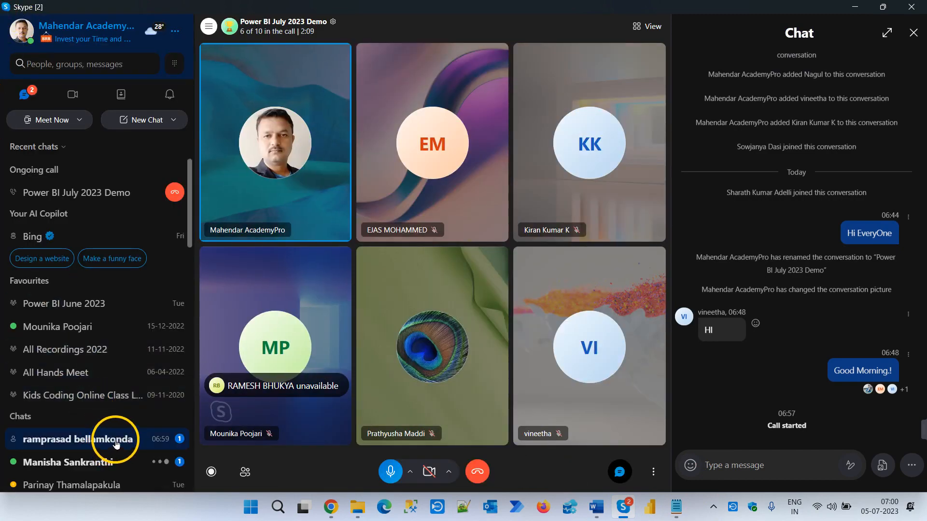
{"action": "left_click", "coordinate": [117, 442]}
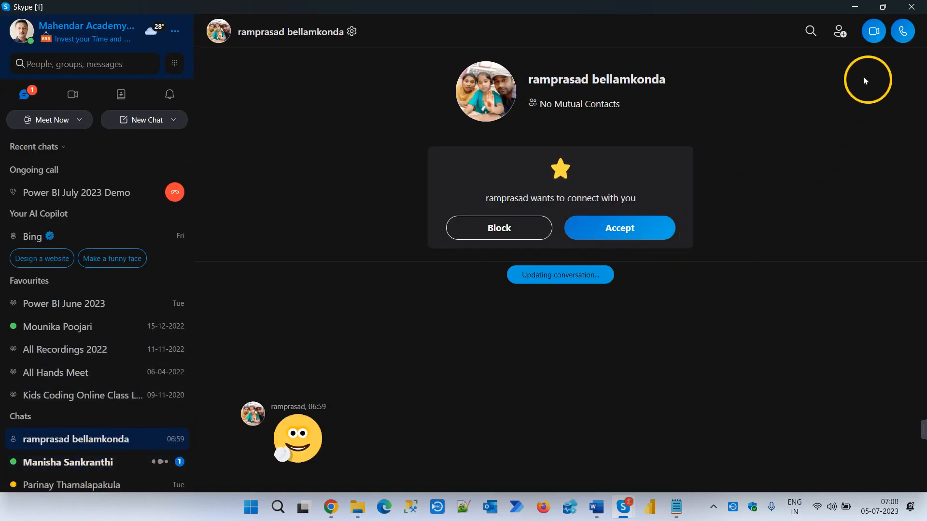
{"action": "left_click", "coordinate": [611, 242]}
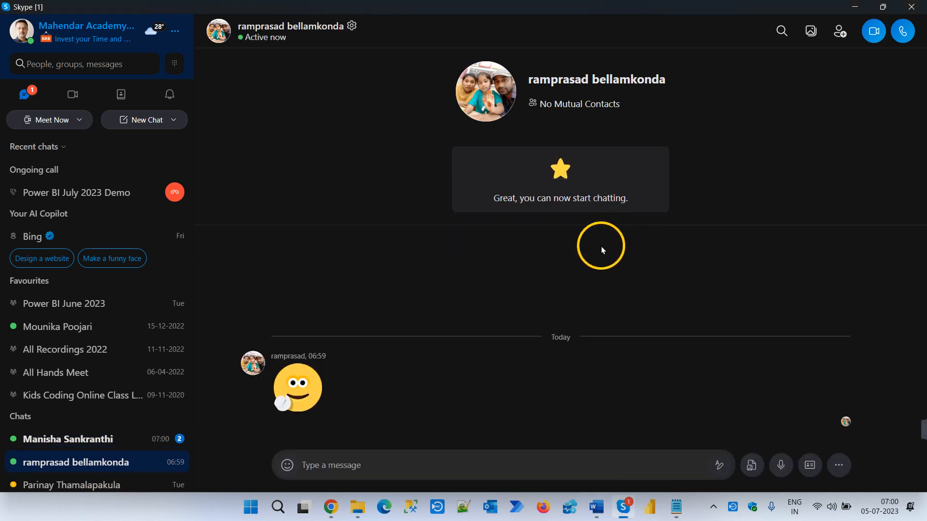
- Read the other unread chat and return to the ongoing Power BI July 2023 Demo call with the chat list hidden
{"action": "left_click", "coordinate": [68, 440]}
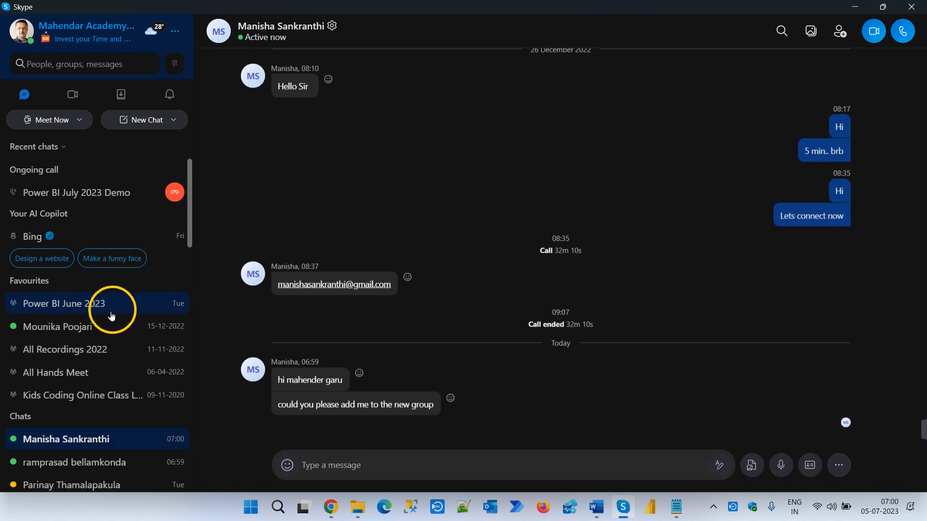
{"action": "left_click", "coordinate": [103, 309]}
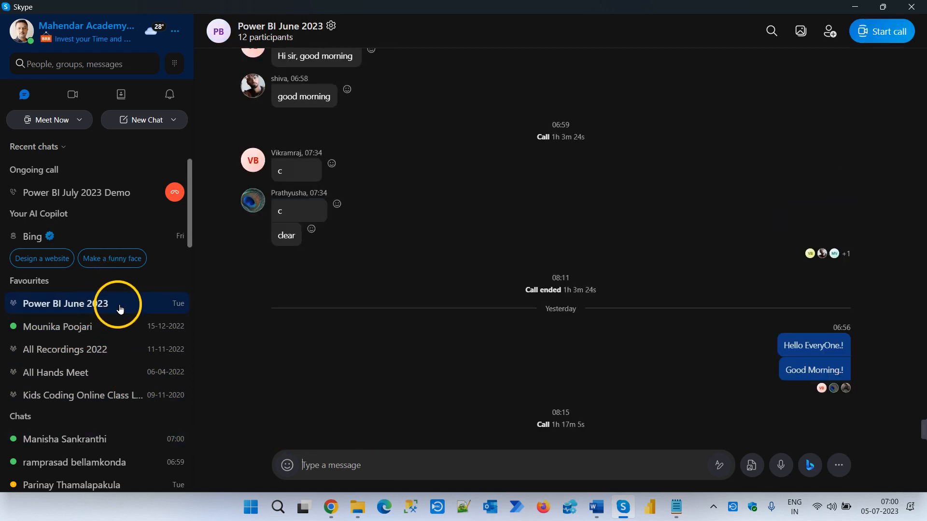
{"action": "left_click", "coordinate": [111, 200]}
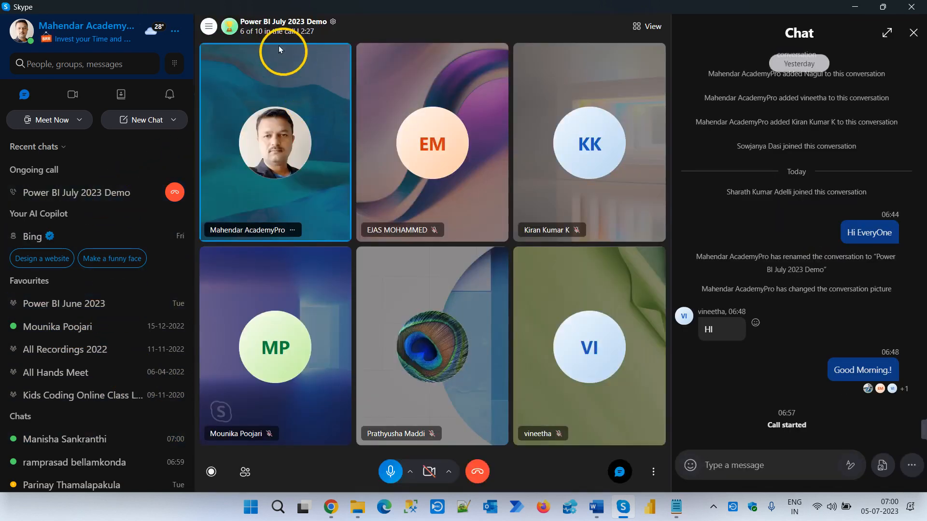
{"action": "left_click", "coordinate": [208, 26]}
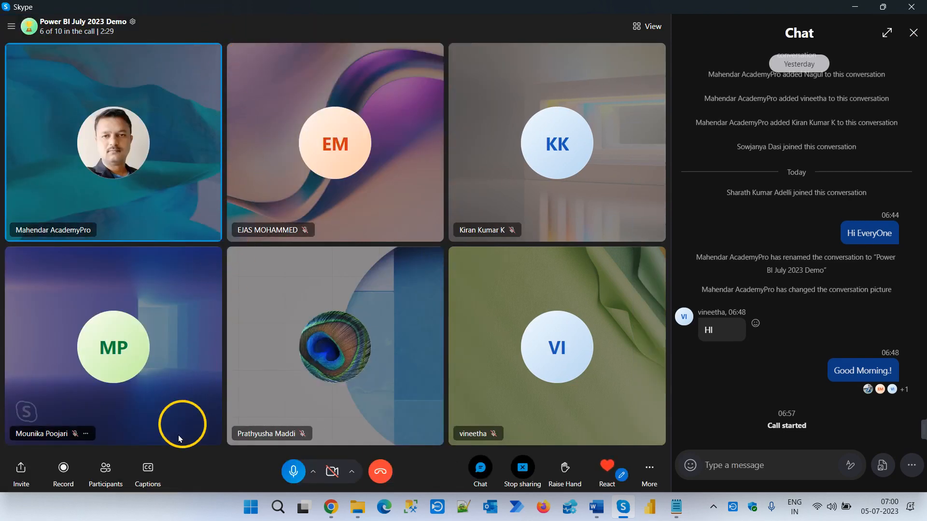
- Search by first name for the contact who asked to join the new group and add them to the call
{"action": "left_click", "coordinate": [105, 468]}
{"action": "scroll", "coordinate": [457, 411], "scroll_direction": "down", "scroll_amount": 3}
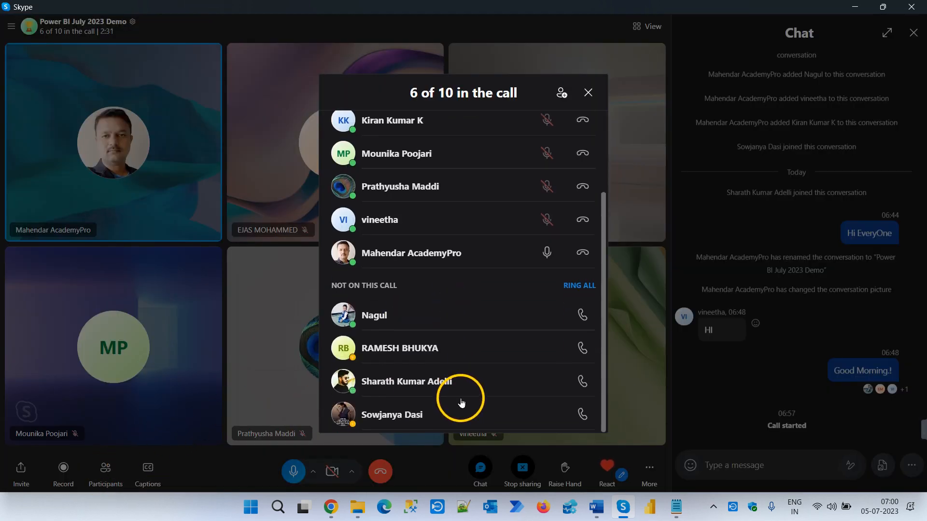
{"action": "scroll", "coordinate": [461, 397], "scroll_direction": "up", "scroll_amount": 3}
{"action": "left_click", "coordinate": [562, 94]}
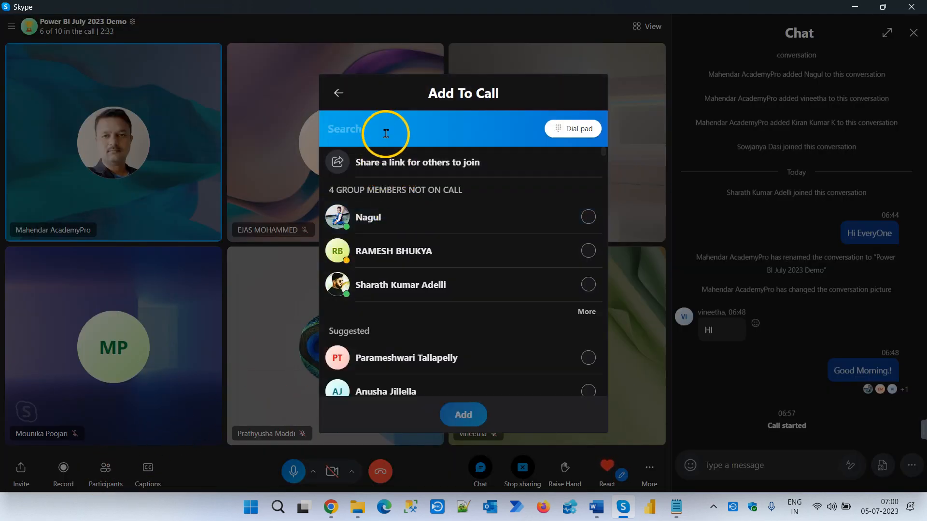
{"action": "type", "text": "manisha"}
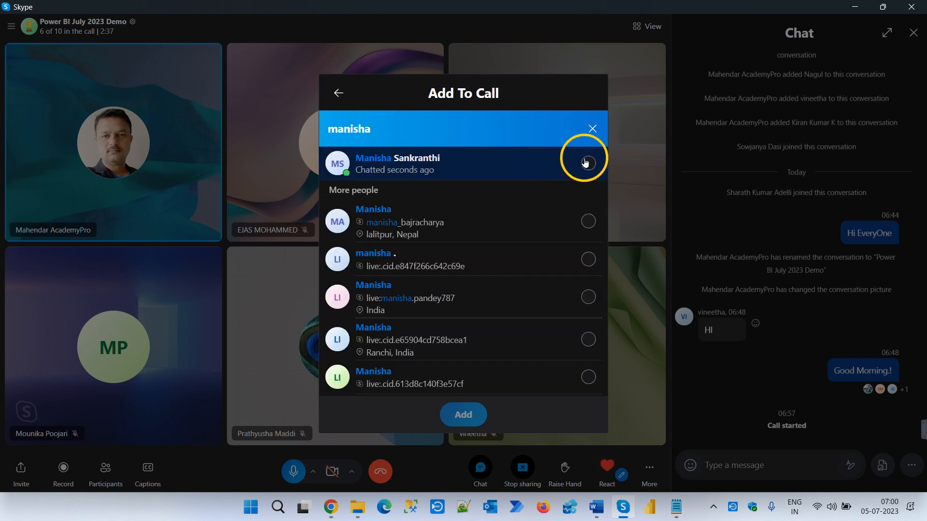
{"action": "left_click", "coordinate": [585, 163]}
{"action": "left_click", "coordinate": [472, 415]}
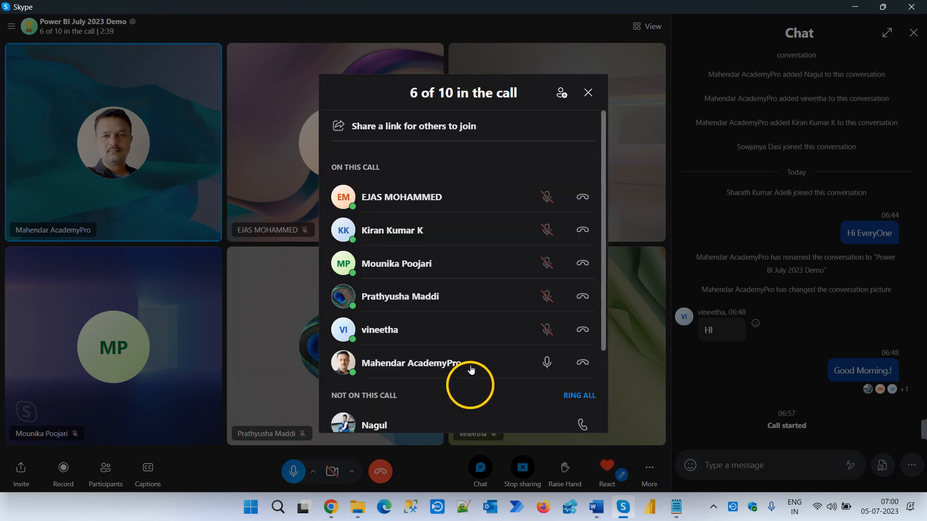
{"action": "left_click", "coordinate": [563, 88]}
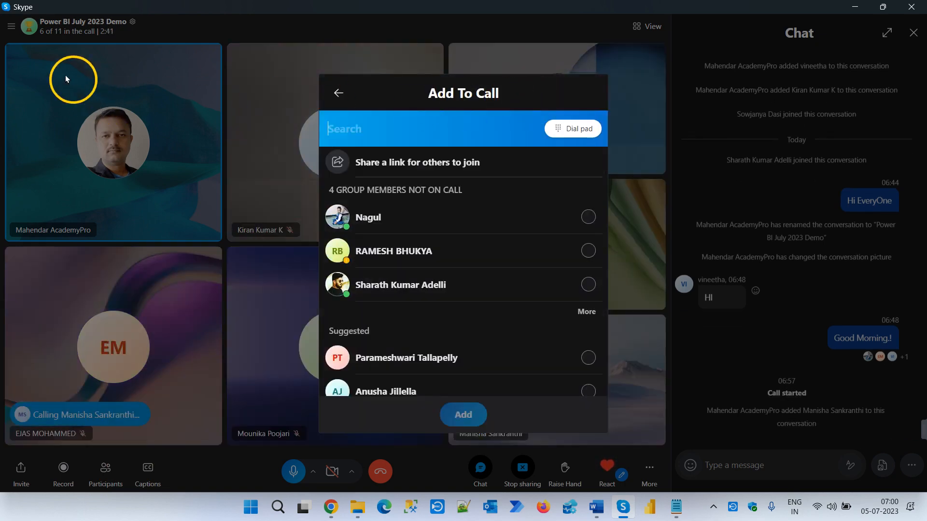
{"action": "left_click", "coordinate": [12, 26]}
{"action": "left_click", "coordinate": [12, 28]}
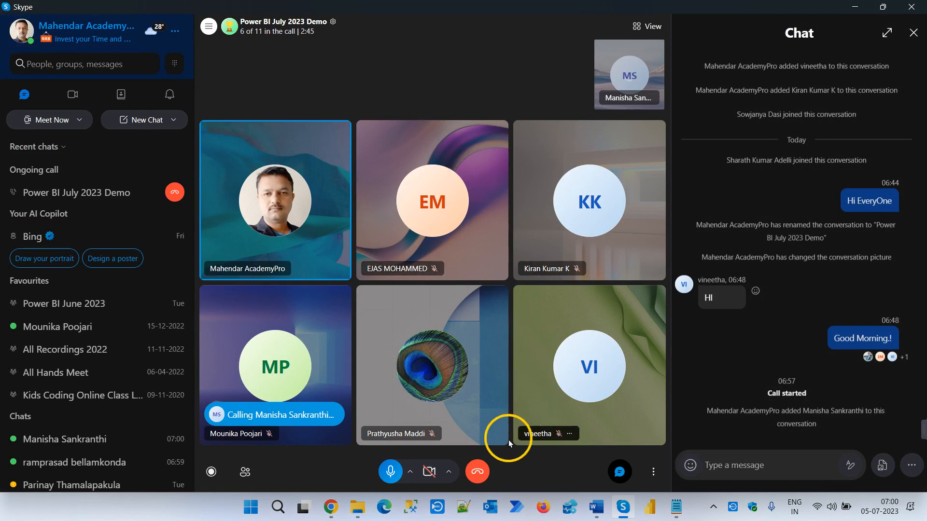
{"action": "left_click", "coordinate": [209, 27]}
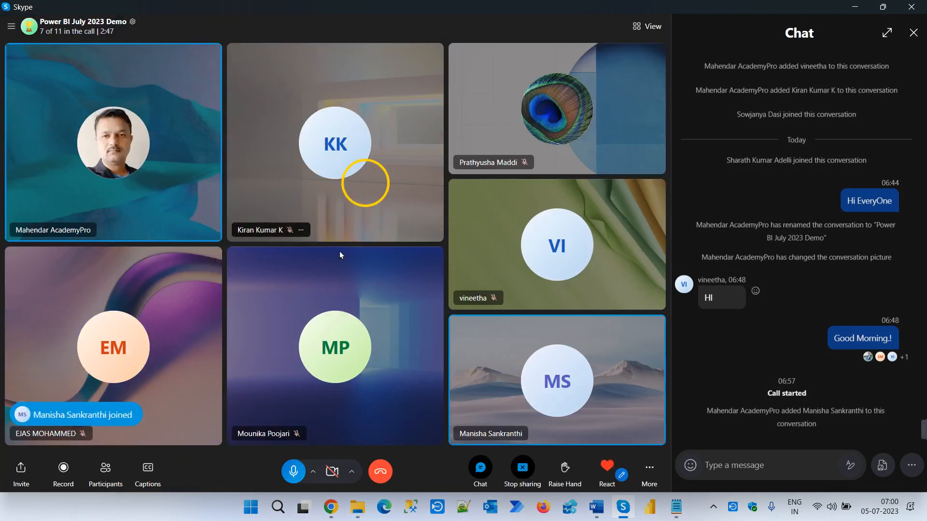
- Add the newly accepted contact to the Power BI July 2023 Demo call and return to the Word document
{"action": "left_click", "coordinate": [104, 470]}
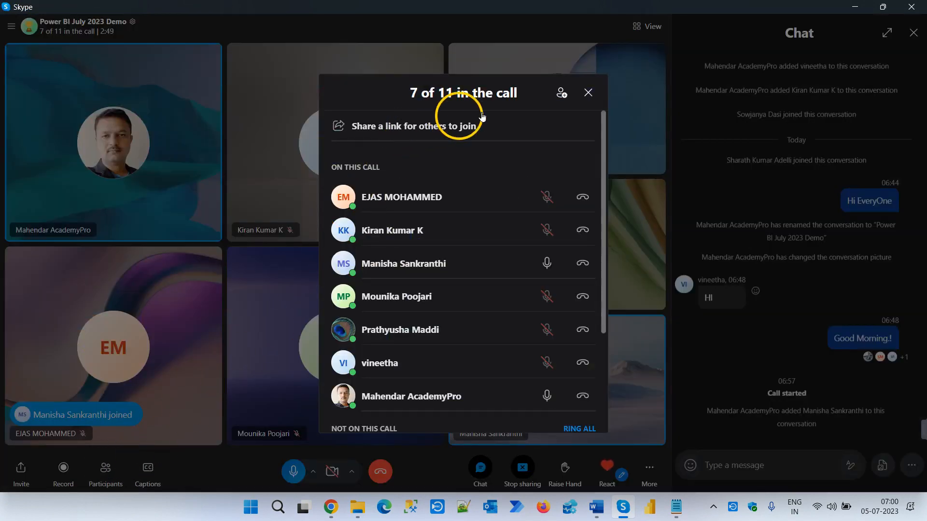
{"action": "left_click", "coordinate": [561, 93]}
{"action": "type", "text": "ra"}
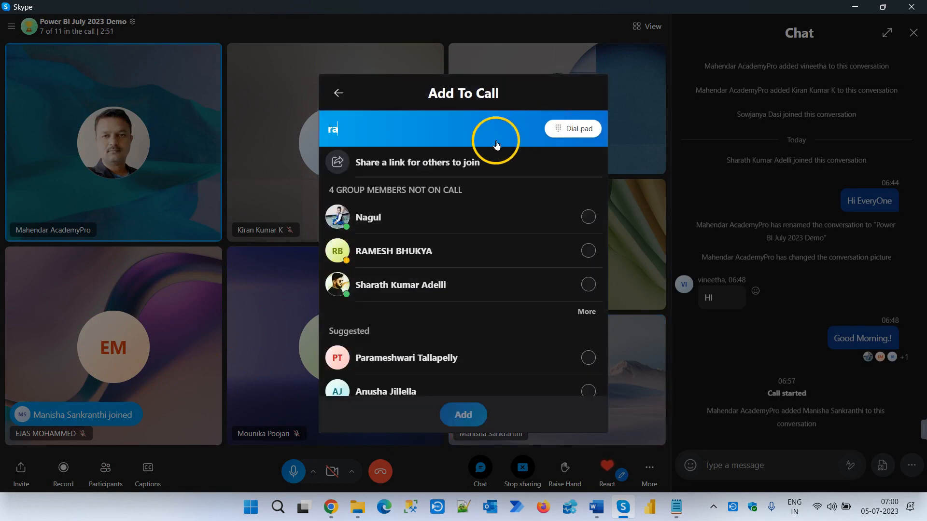
{"action": "type", "text": "mprasa"}
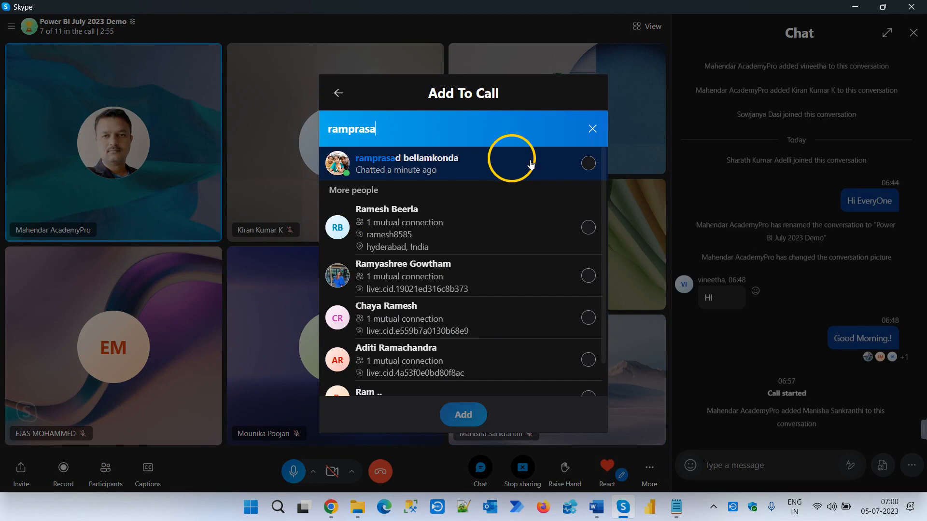
{"action": "left_click", "coordinate": [585, 164]}
{"action": "left_click", "coordinate": [474, 413]}
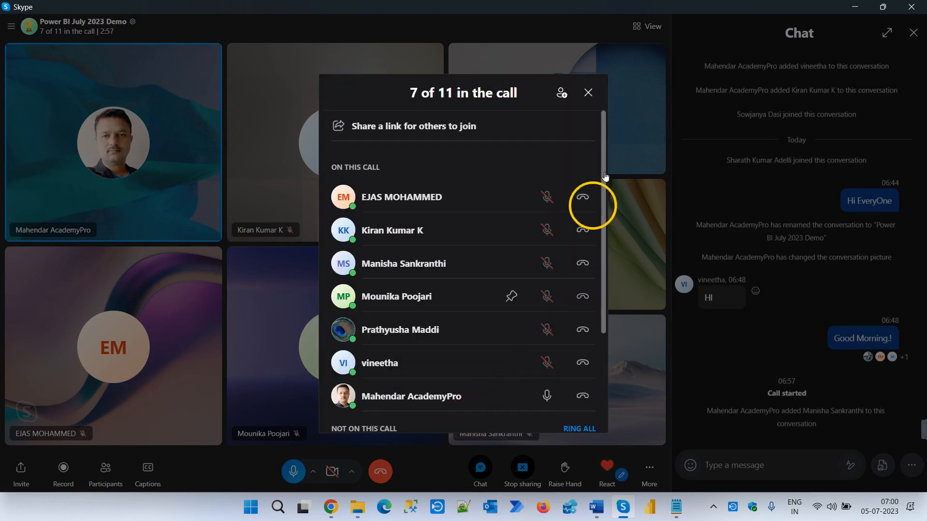
{"action": "left_click", "coordinate": [588, 93]}
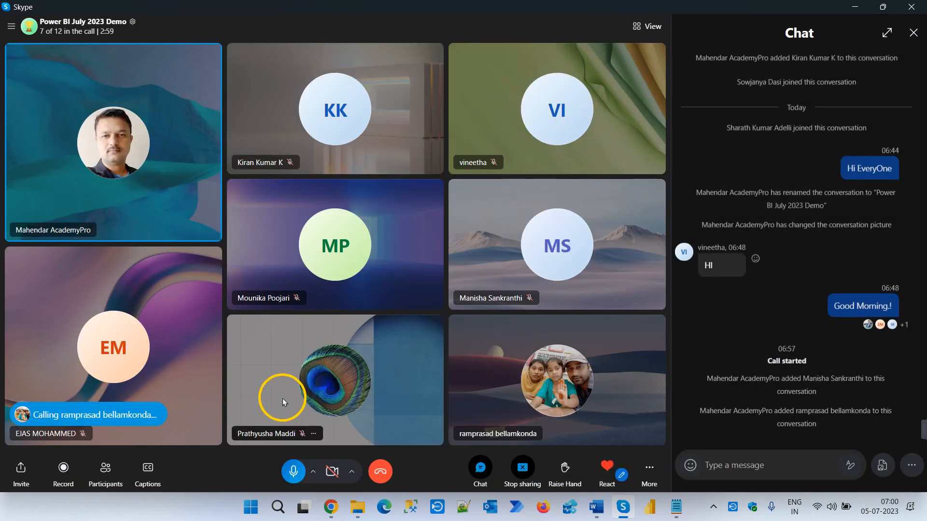
{"action": "left_click", "coordinate": [854, 9]}
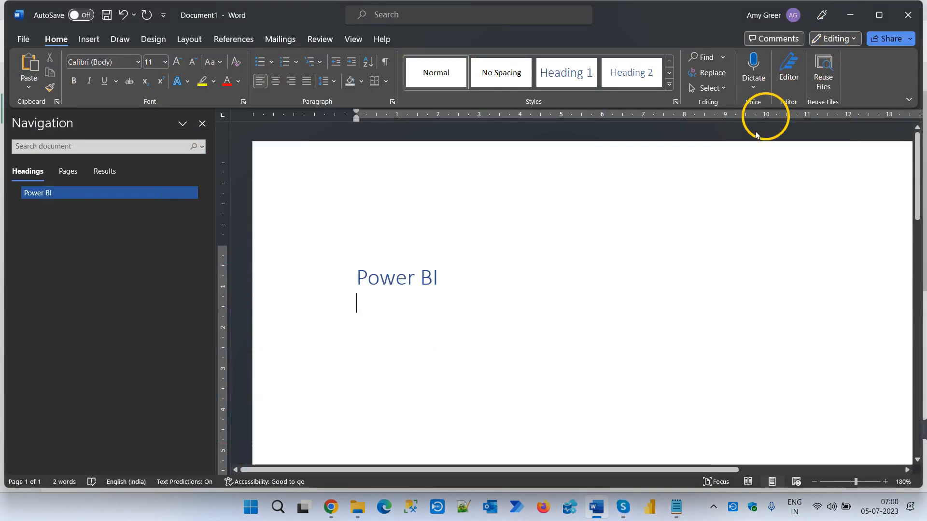
{"action": "left_click", "coordinate": [377, 324]}
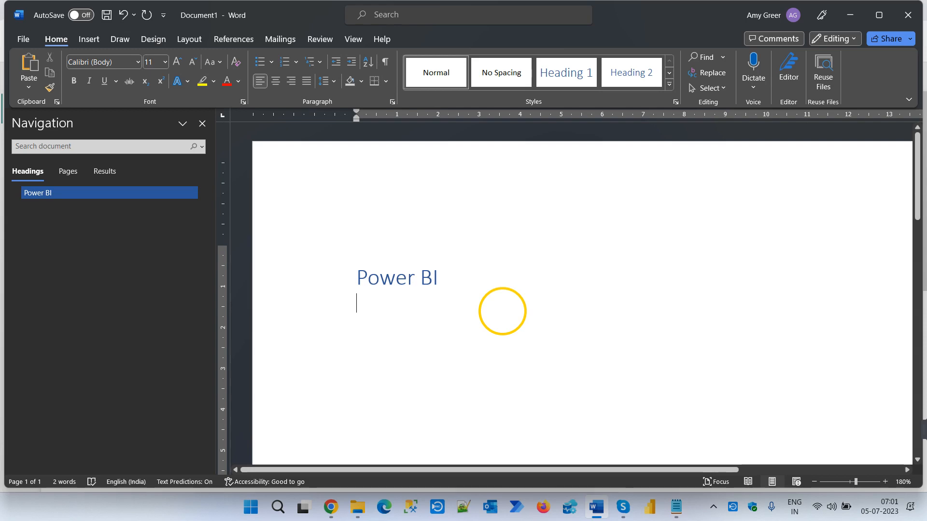
- Switch to Skype, mute the newly joined participant, look through the participant list and return to the Word document
{"action": "left_click", "coordinate": [623, 508]}
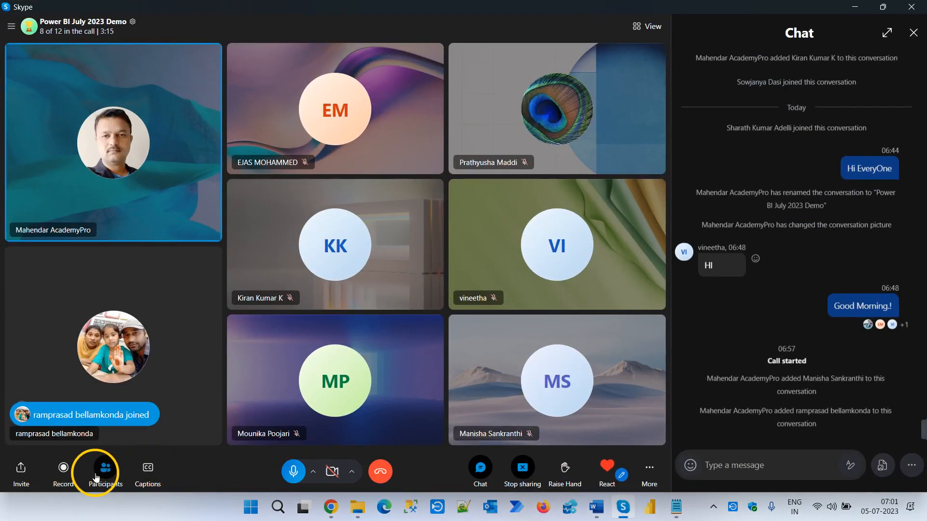
{"action": "left_click", "coordinate": [105, 468]}
{"action": "left_click", "coordinate": [548, 364]}
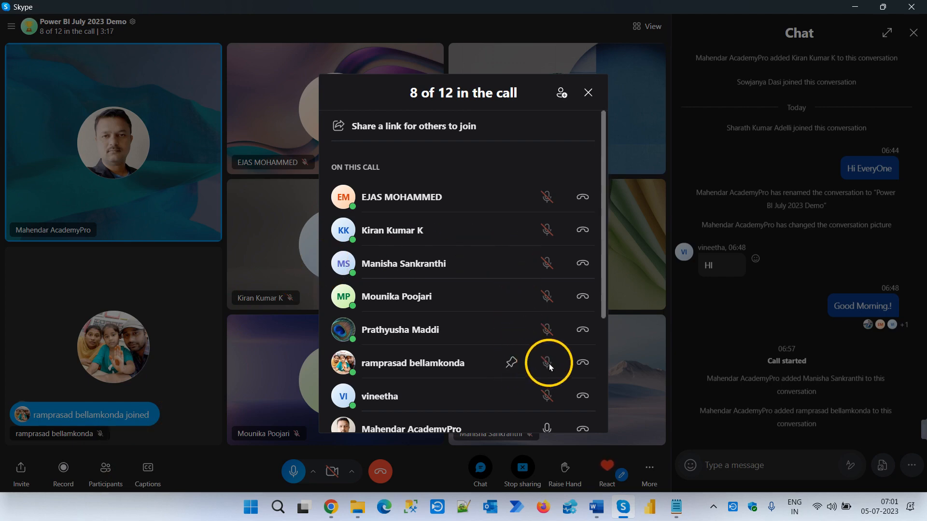
{"action": "scroll", "coordinate": [488, 392], "scroll_direction": "down", "scroll_amount": 4}
{"action": "scroll", "coordinate": [491, 385], "scroll_direction": "up", "scroll_amount": 4}
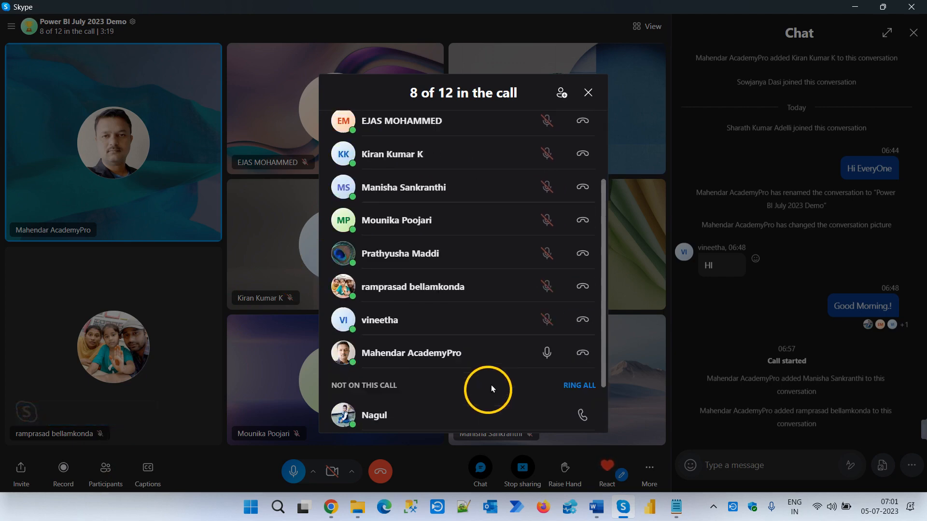
{"action": "left_click", "coordinate": [589, 92]}
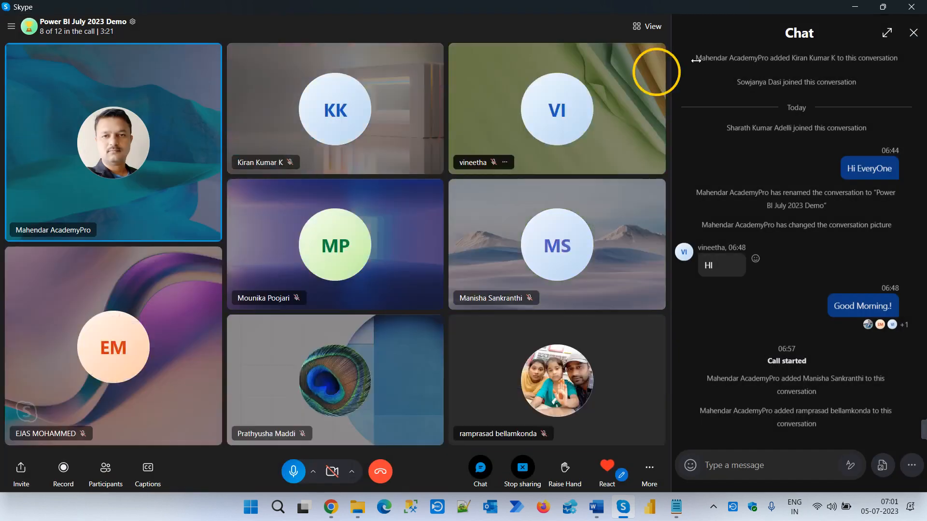
{"action": "left_click", "coordinate": [855, 6]}
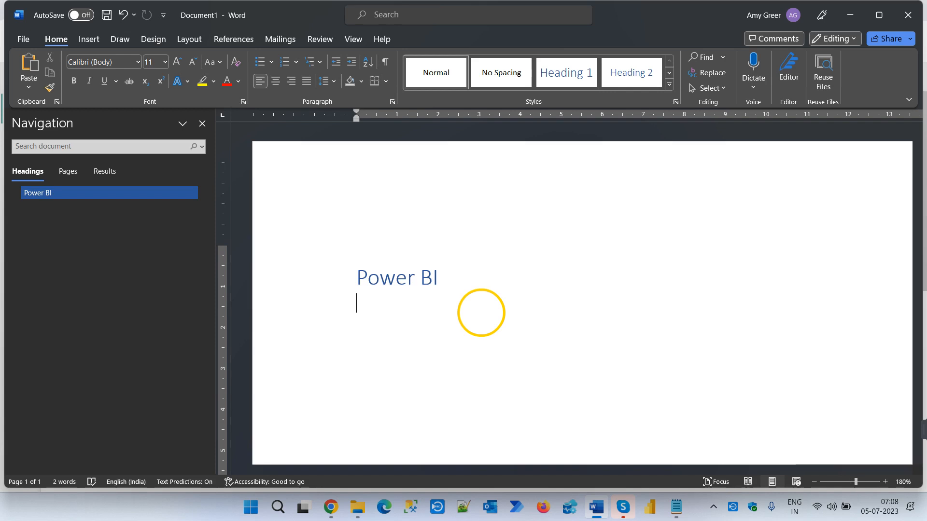
- Enter "Power BI desktop" and "Power BI Service" on separate lines below the Power BI heading
{"action": "type", "text": "Power "}
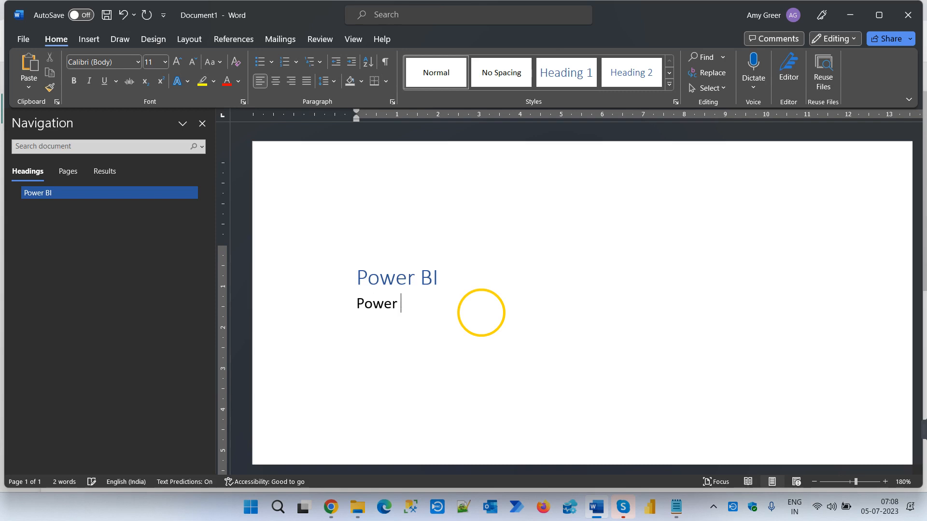
{"action": "type", "text": "BI desktop"}
{"action": "key", "text": "Return"}
{"action": "type", "text": "Powe "}
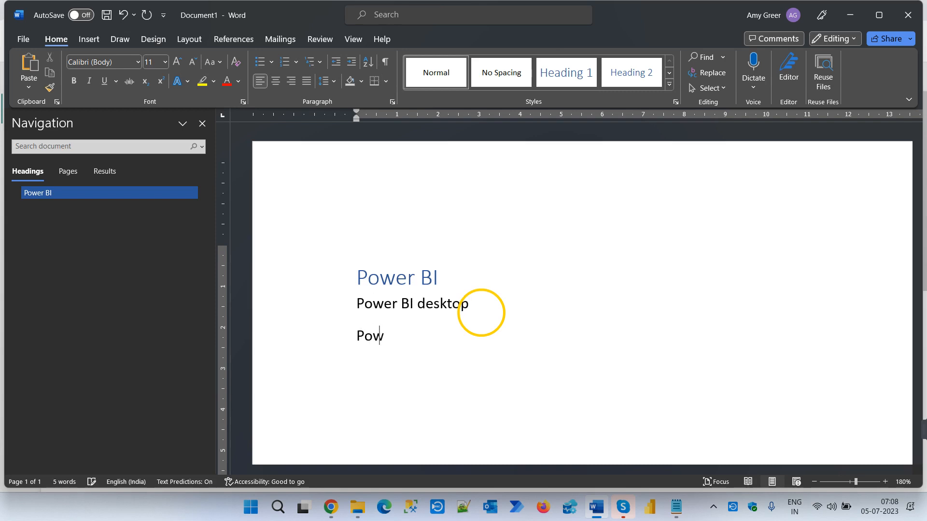
{"action": "type", "text": "r BI"}
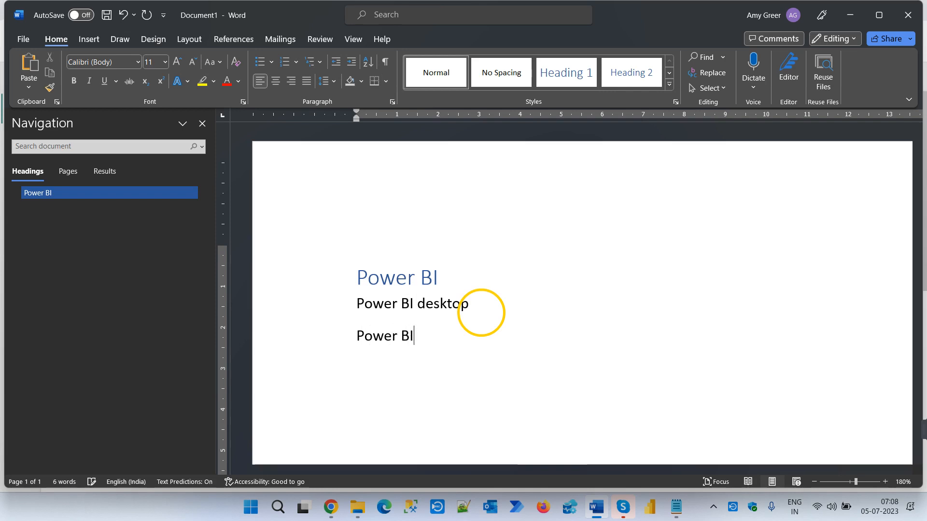
{"action": "type", "text": " Seriv"}
{"action": "key", "text": "BackSpace"}
{"action": "key", "text": "BackSpace"}
{"action": "type", "text": "vice"}
{"action": "key", "text": "Return"}
- Add "SQL Server" as the third line below the heading and start a new line
{"action": "type", "text": "SQL"}
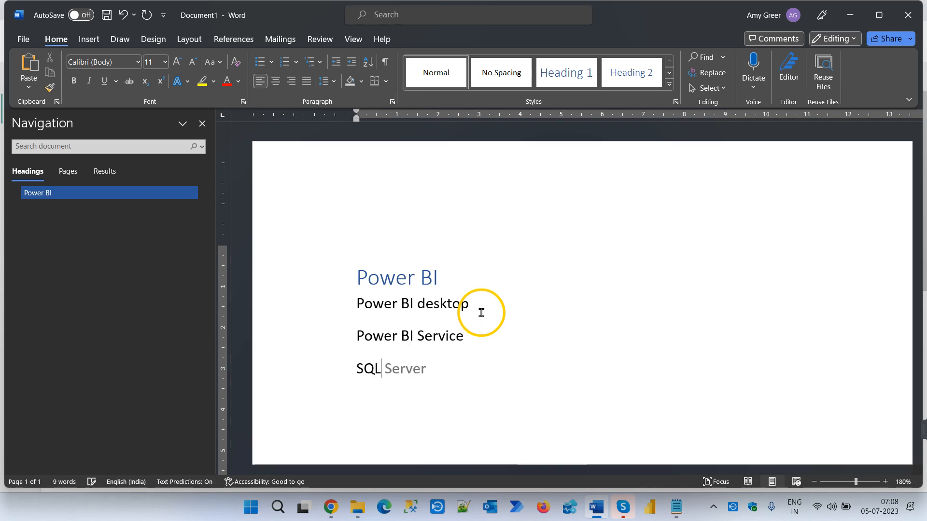
{"action": "key", "text": "Tab"}
{"action": "key", "text": "Return"}
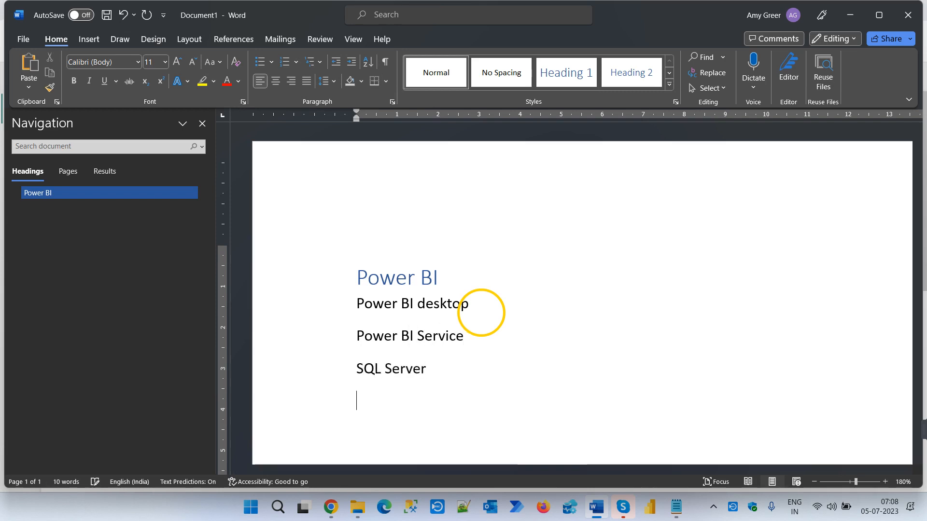
- Add "DWH" and "Connections" on separate lines below "SQL Server" in the Power BI topic list
{"action": "type", "text": "DWH"}
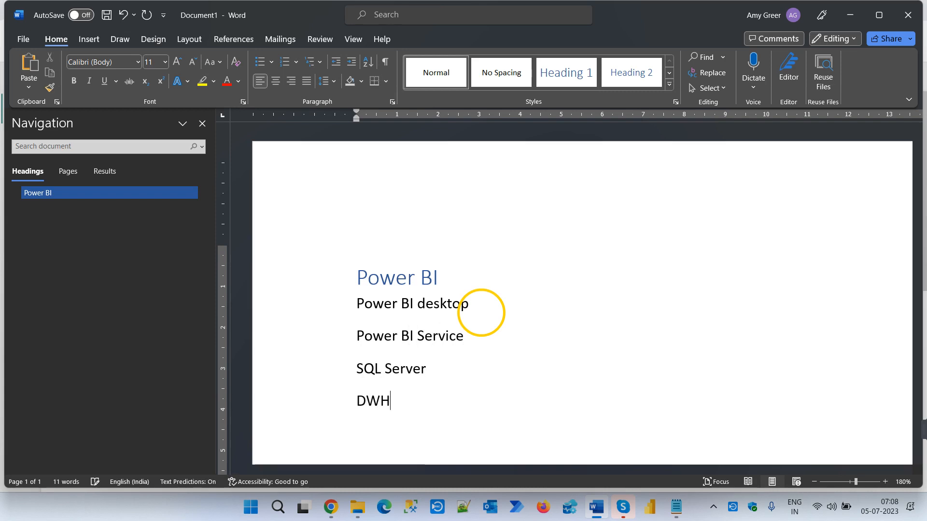
{"action": "key", "text": "Return"}
{"action": "scroll", "coordinate": [481, 313], "scroll_direction": "down", "scroll_amount": 3}
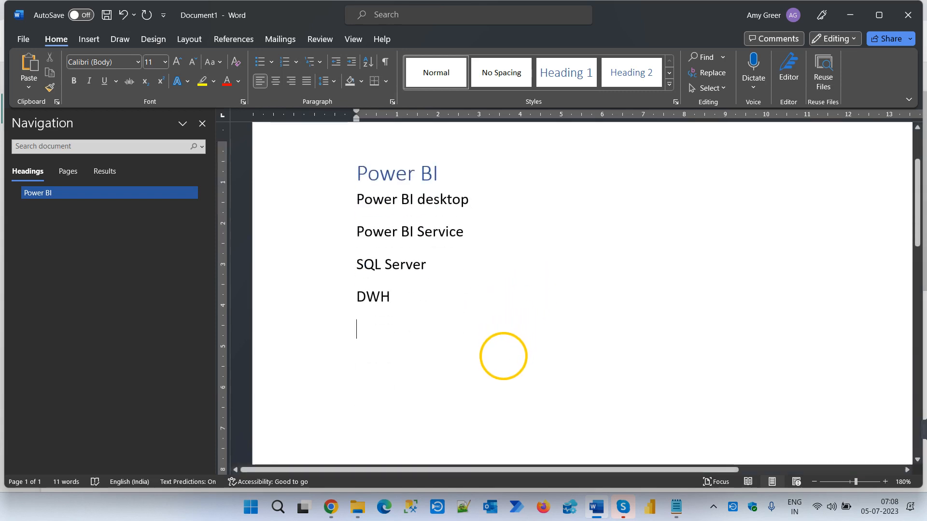
{"action": "type", "text": "Connections"}
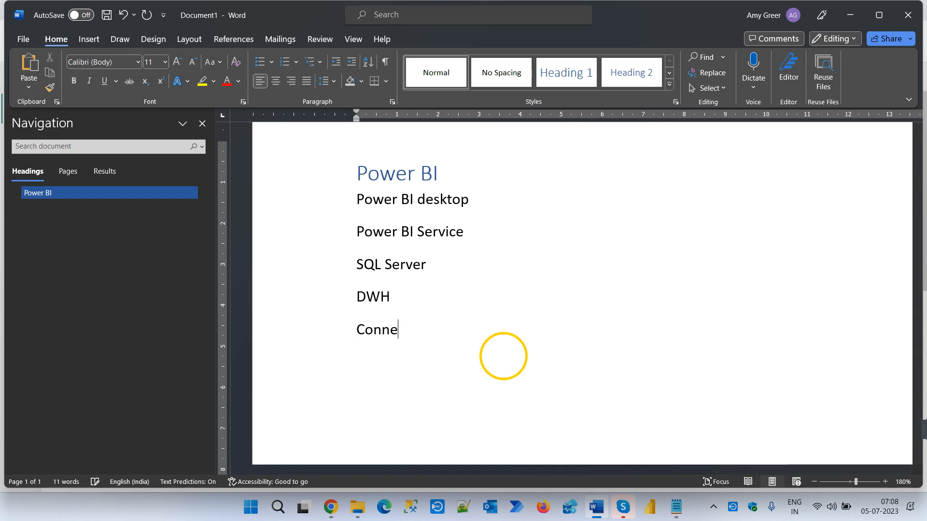
{"action": "key", "text": "Return"}
- Add "SSAS Tabular Model" and "Dataset" as separate lines below "Connections"
{"action": "type", "text": "SSAS Tabular"}
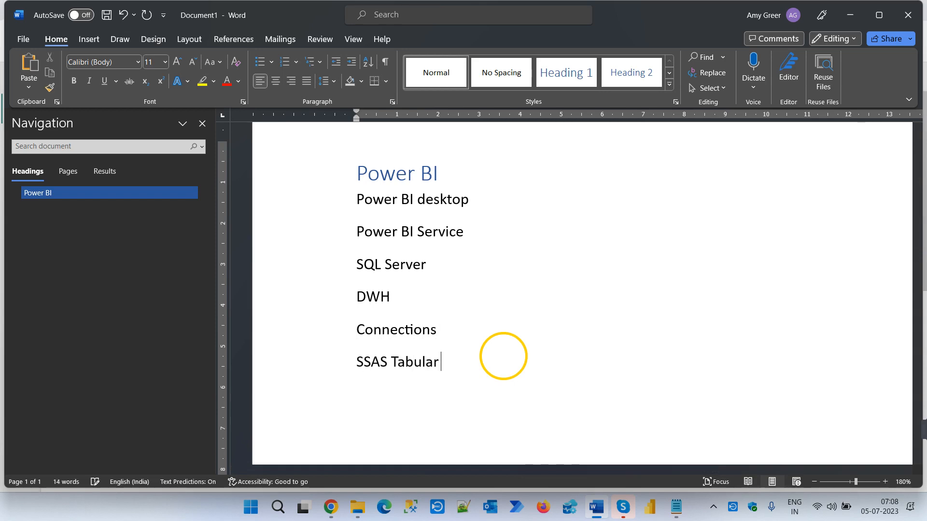
{"action": "type", "text": " Model"}
{"action": "key", "text": "Return"}
{"action": "type", "text": "Dataset"}
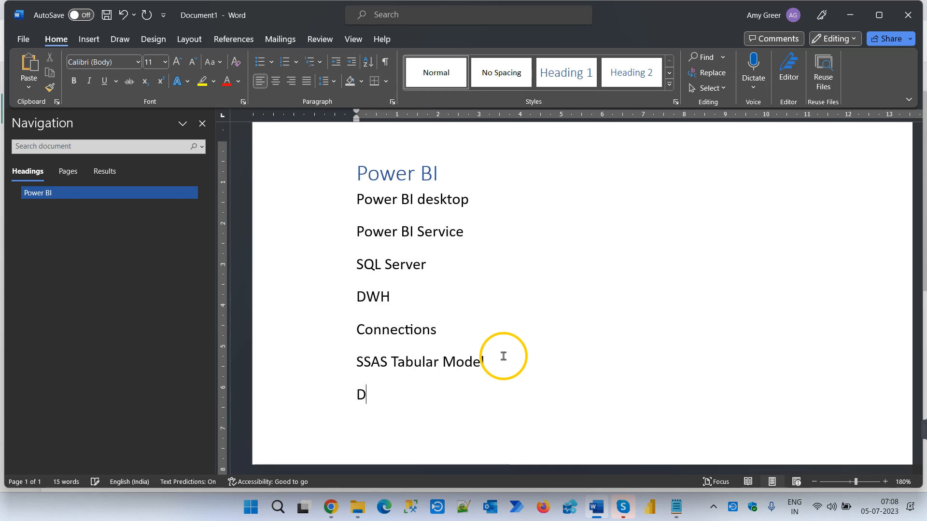
{"action": "key", "text": "Return"}
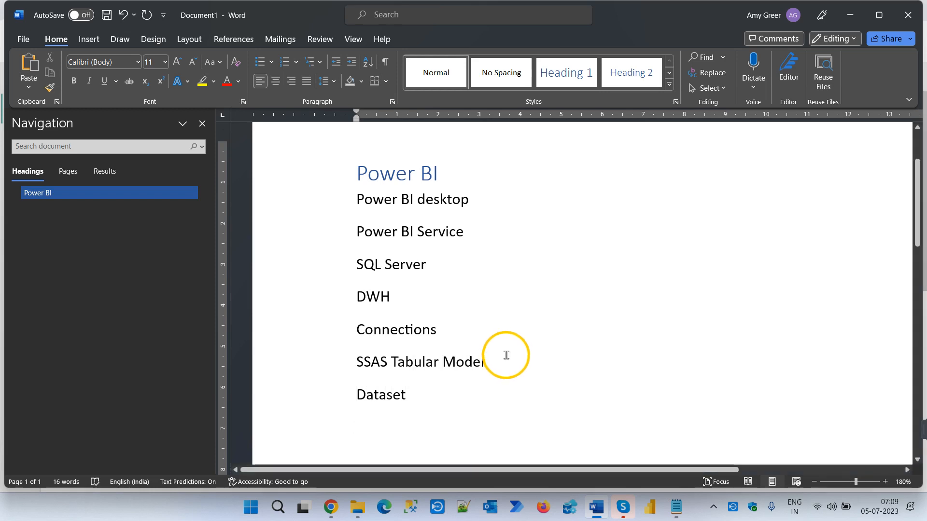
- Add "SSRS" and "Power BI report Builder" as separate lines below "Dataset"
{"action": "scroll", "coordinate": [505, 356], "scroll_direction": "down", "scroll_amount": 2}
{"action": "type", "text": "SSRS"}
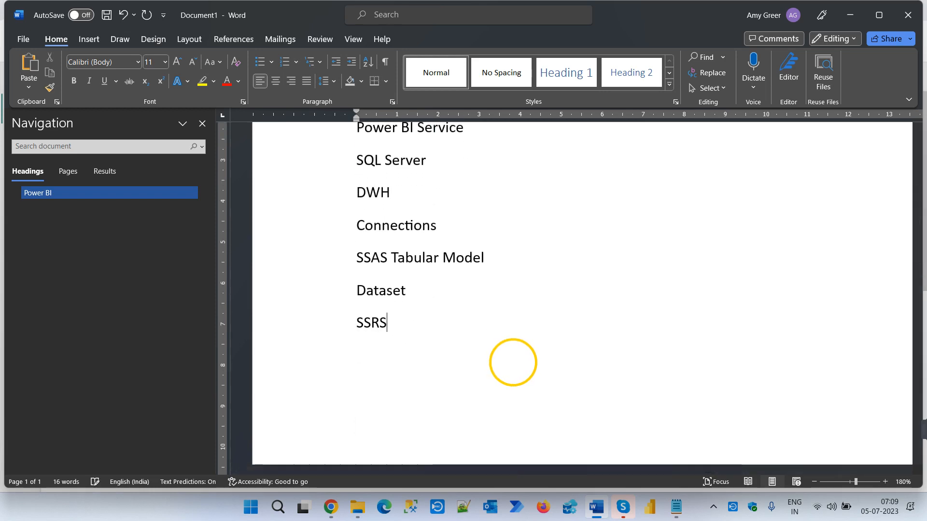
{"action": "key", "text": "Return"}
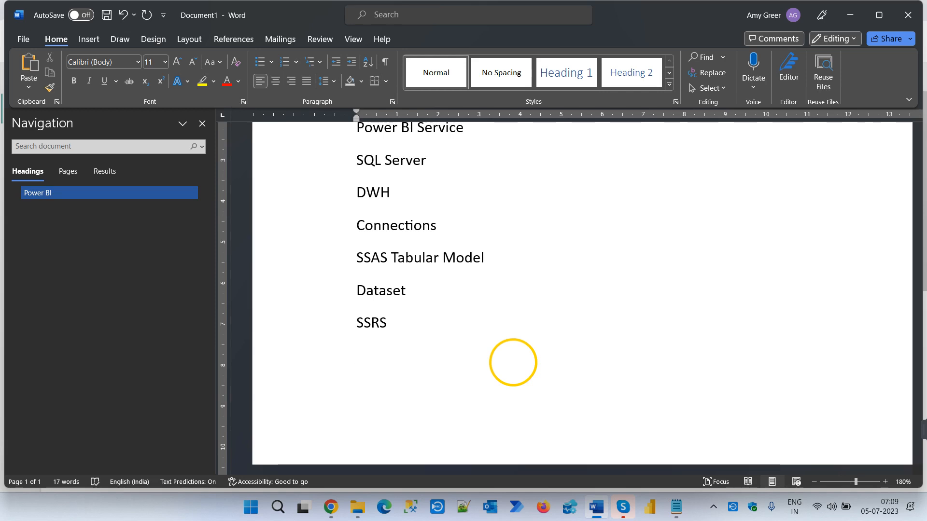
{"action": "type", "text": "Power BI report"}
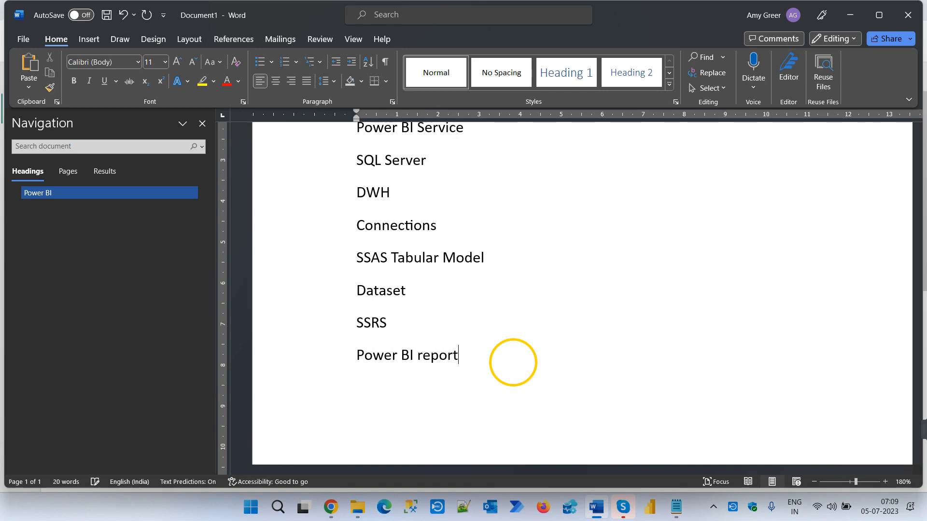
{"action": "type", "text": " Builder"}
{"action": "key", "text": "Return"}
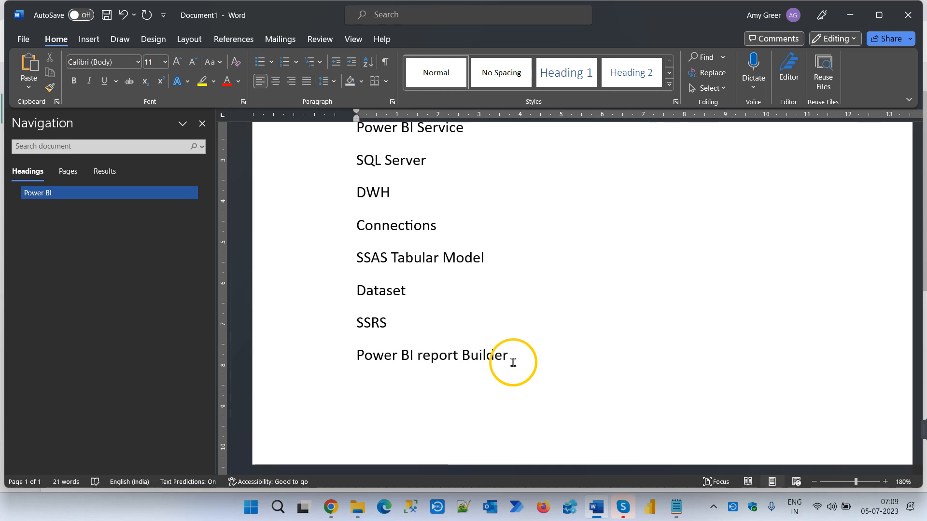
- Add the line "SSRS to Power BI Migration" below "Power BI report Builder" and start a new line
{"action": "type", "text": "SSRS to Power BI"}
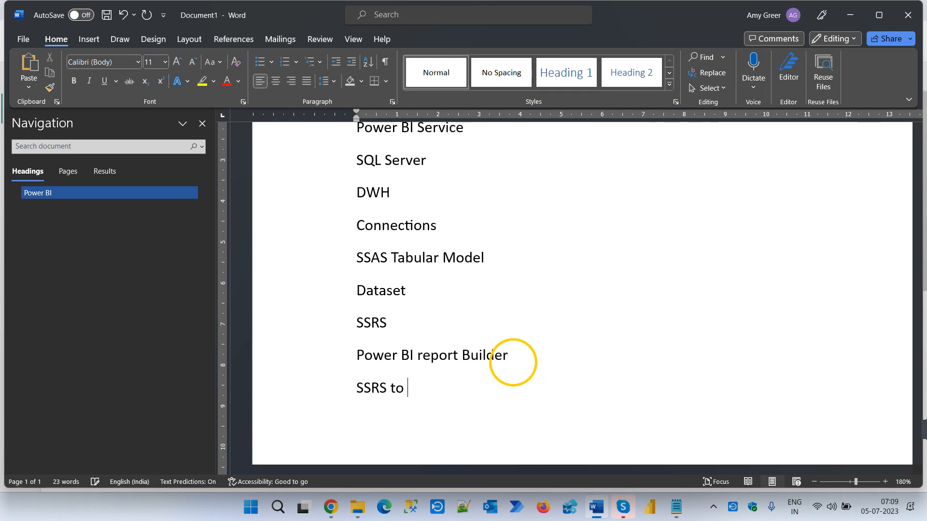
{"action": "type", "text": " M"}
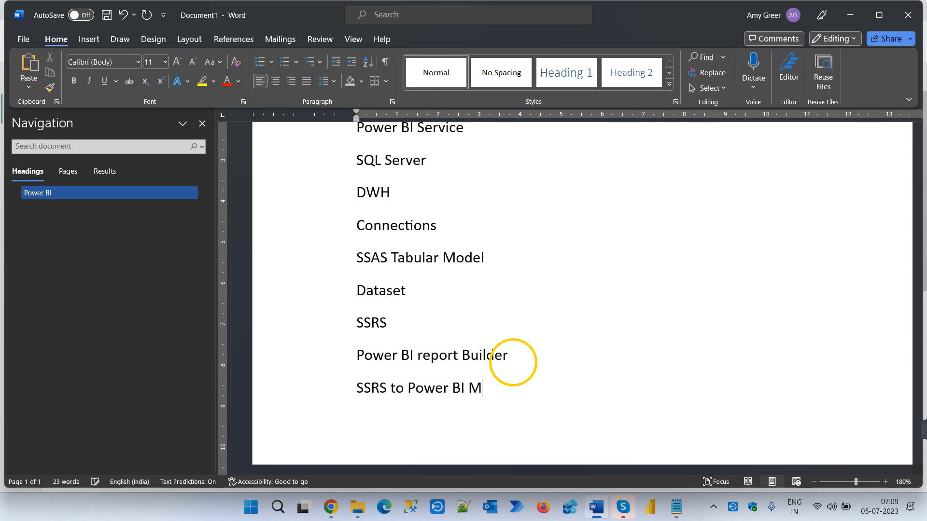
{"action": "type", "text": "igration"}
{"action": "key", "text": "Return"}
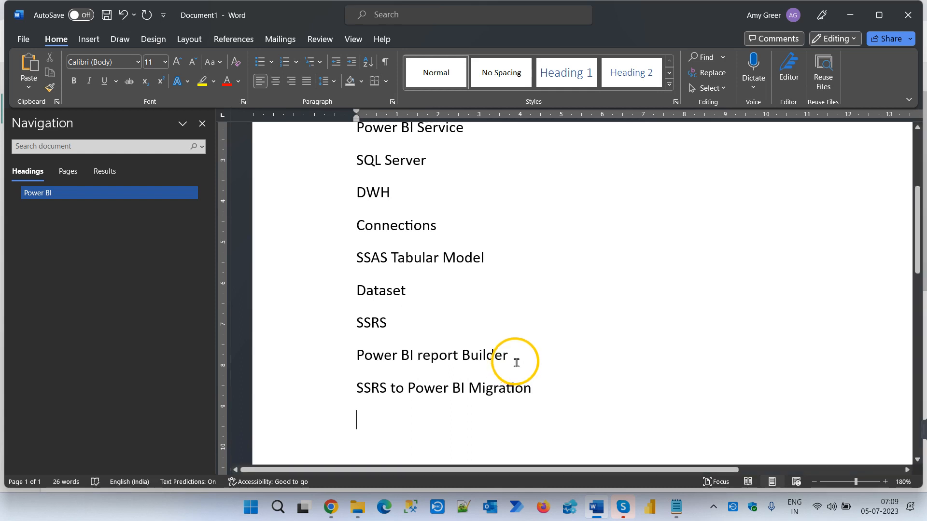
- Add "Data flows" and "Data mart" as separate lines below the migration topic
{"action": "scroll", "coordinate": [541, 366], "scroll_direction": "down", "scroll_amount": 1}
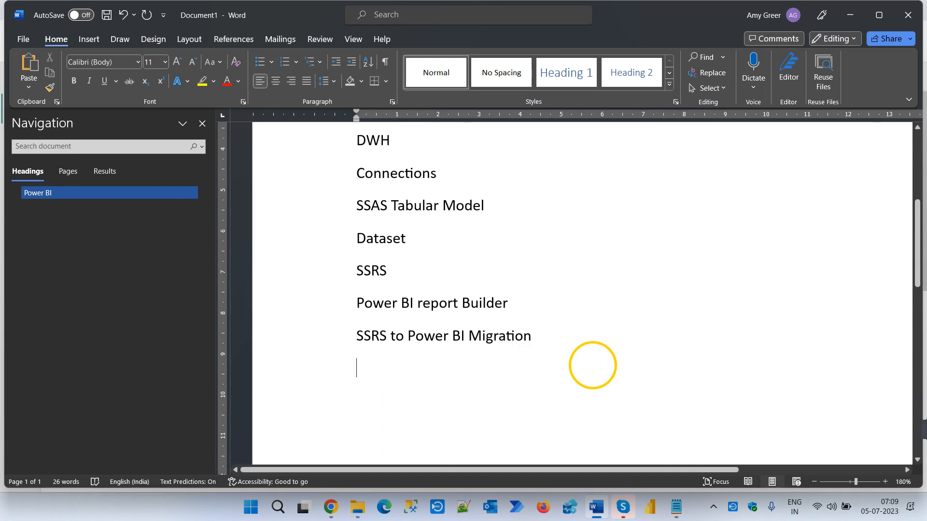
{"action": "type", "text": "Data flows"}
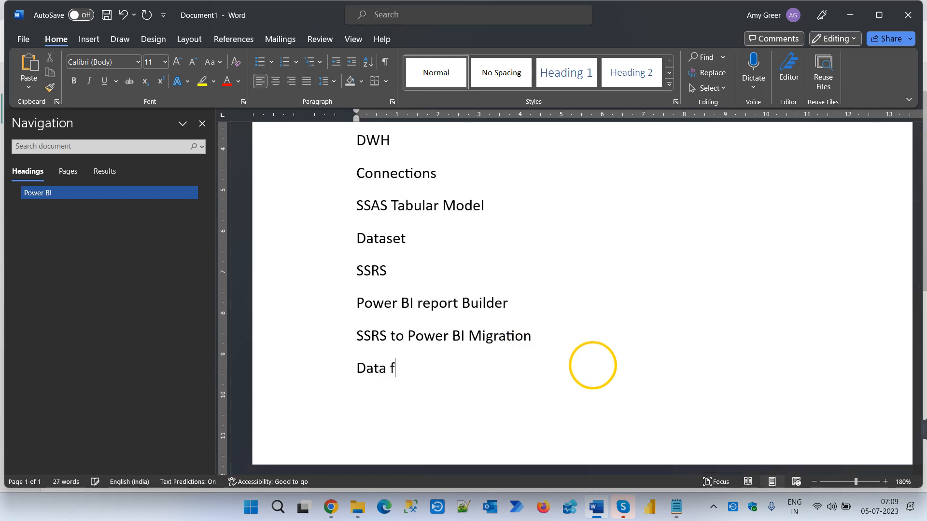
{"action": "key", "text": "Return"}
{"action": "type", "text": "Data mart"}
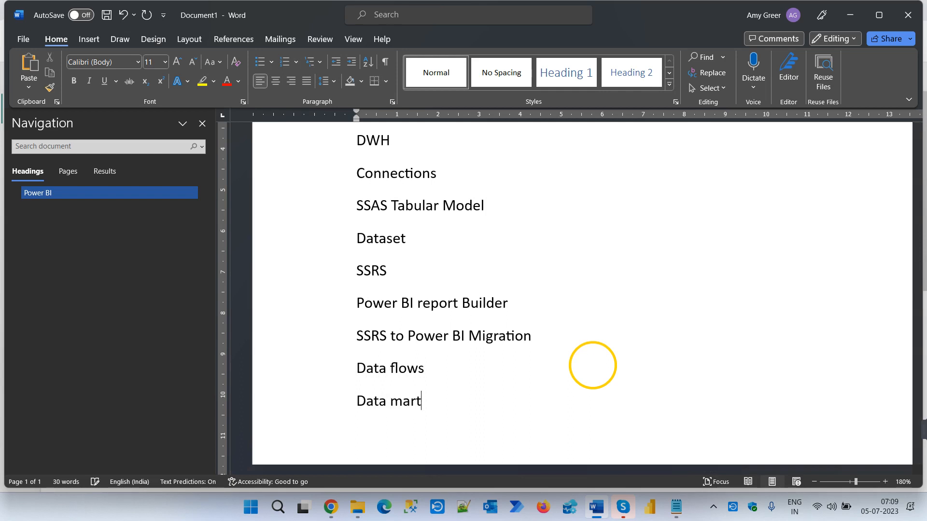
{"action": "key", "text": "Return"}
- Add "Dashboard" and "Gateways" as separate lines below "Data mart"
{"action": "type", "text": "Dashboard"}
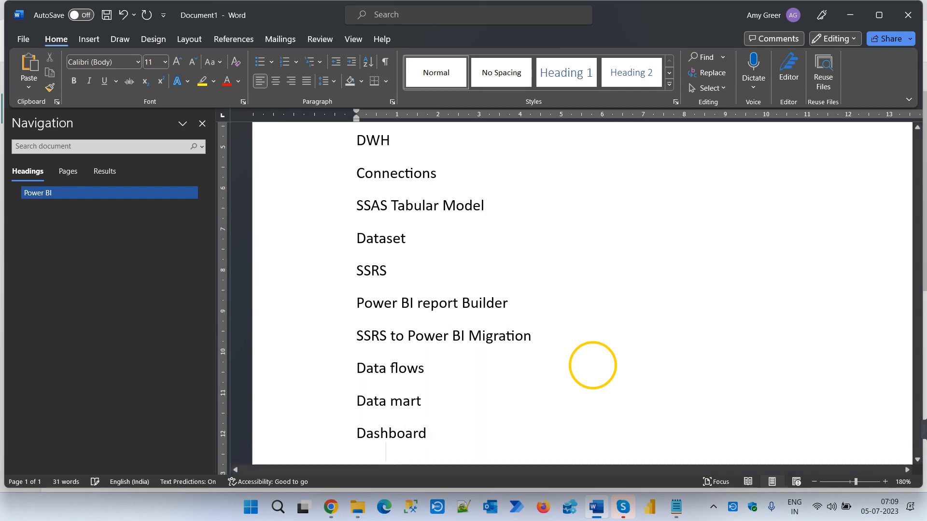
{"action": "key", "text": "Return"}
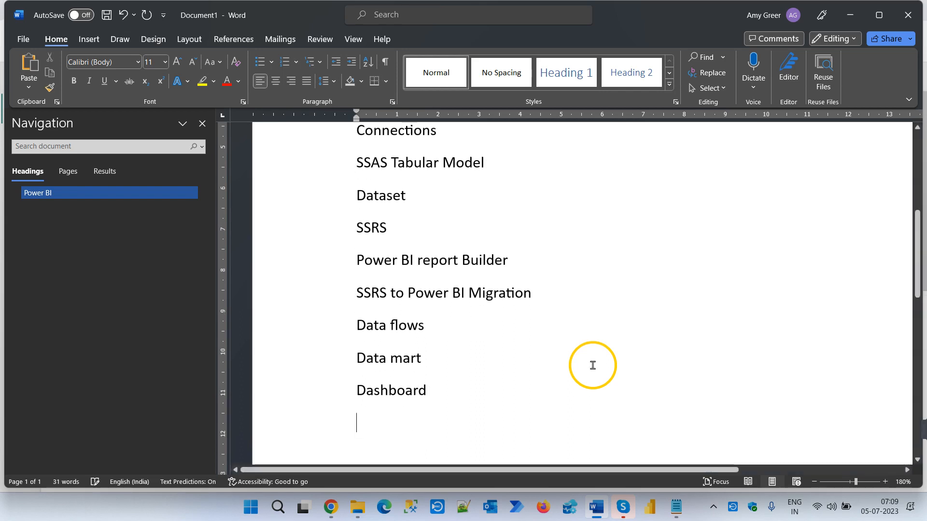
{"action": "type", "text": "Gateways"}
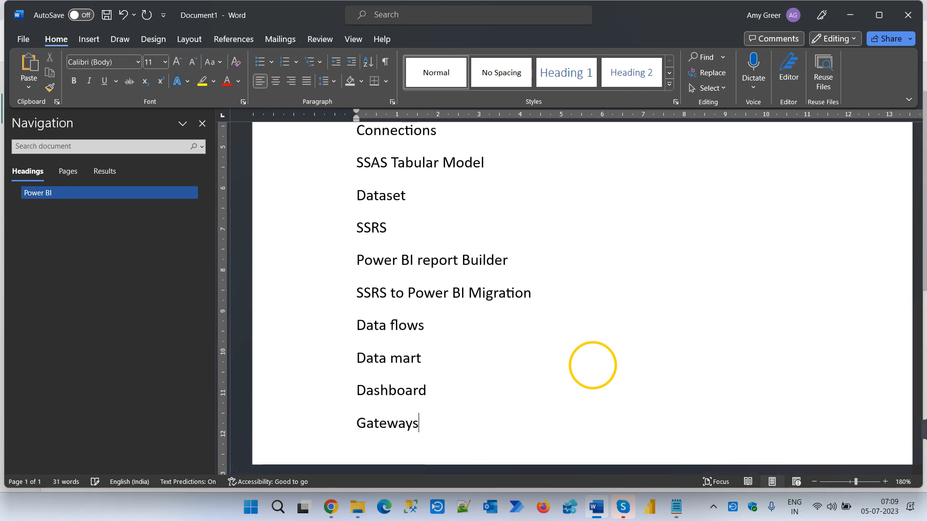
{"action": "key", "text": "Return"}
- Add "Refresh –" and "Parameters" as separate lines below "Gateways"
{"action": "scroll", "coordinate": [592, 365], "scroll_direction": "down", "scroll_amount": 2}
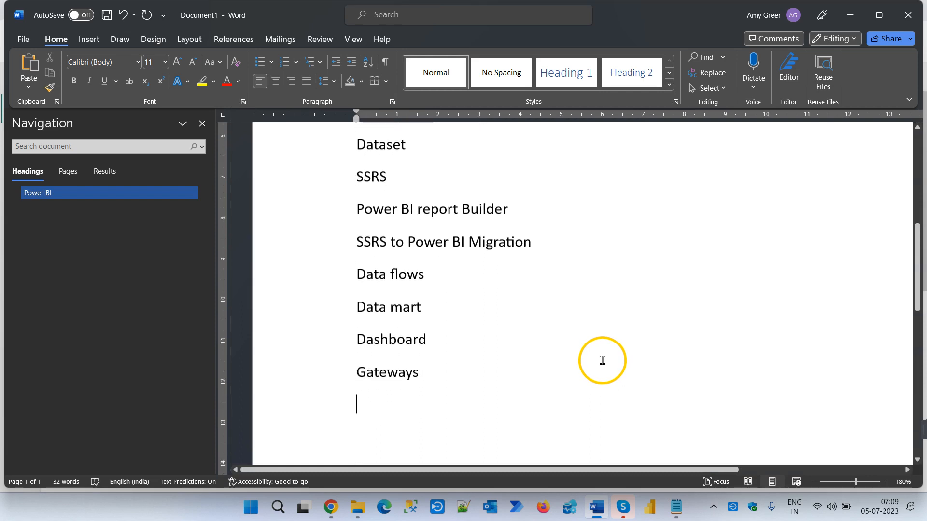
{"action": "type", "text": "Refre"}
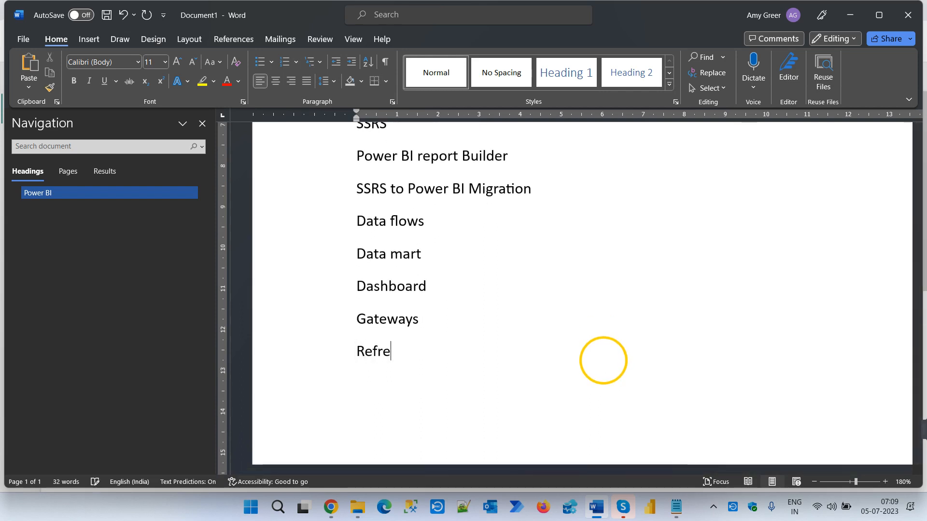
{"action": "type", "text": "sh -"}
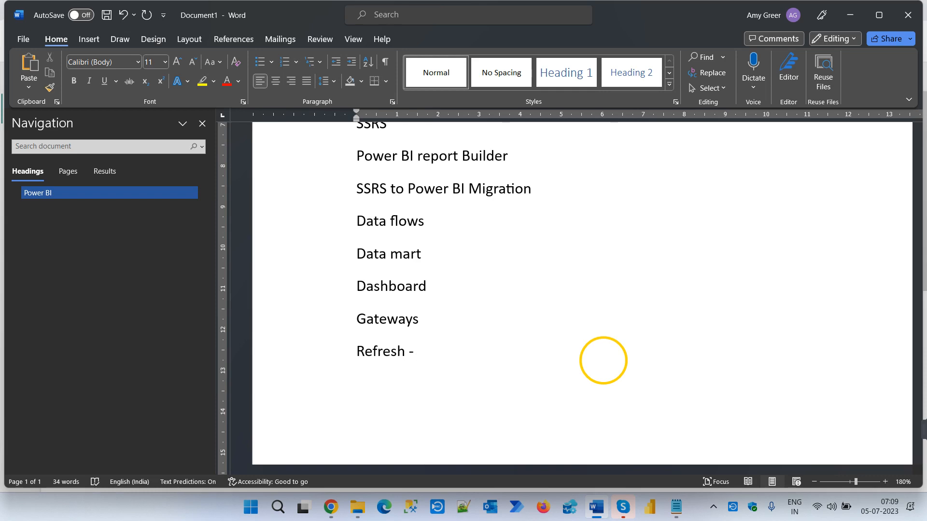
{"action": "key", "text": "Return"}
{"action": "type", "text": "Parameters "}
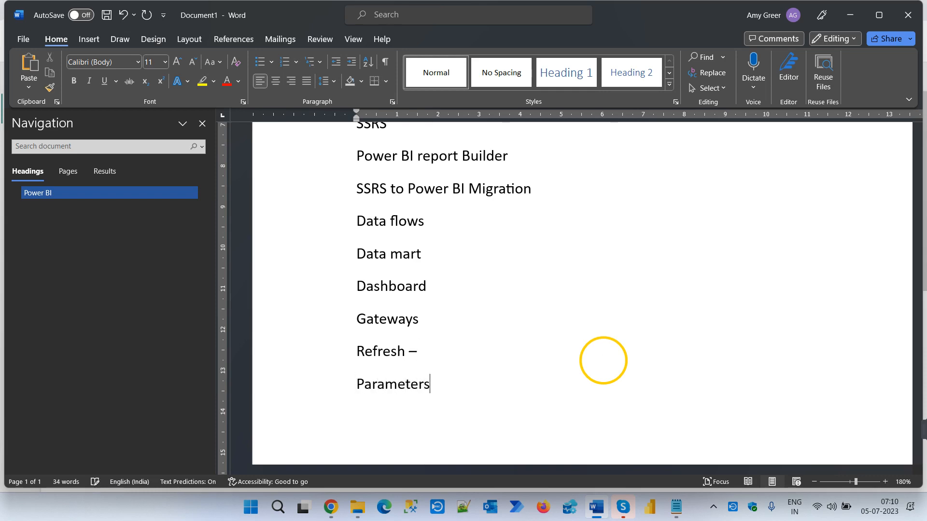
{"action": "type", "text": "BM Page"}
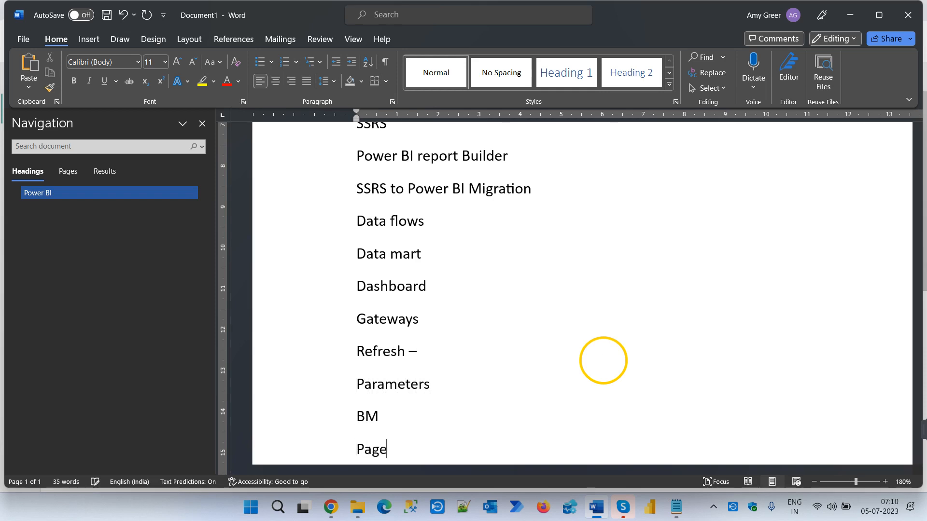
{"action": "type", "text": " Navigations"}
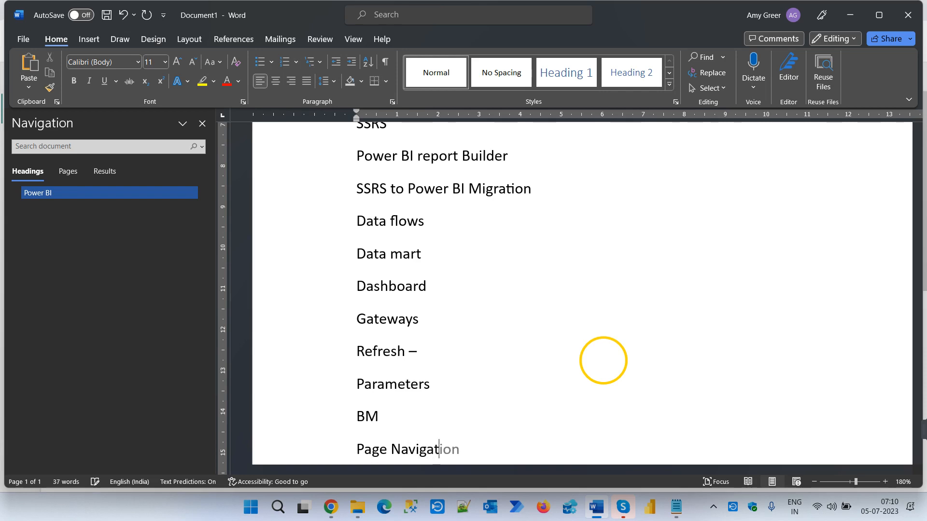
- Add "BM" and "Page Navigations" as separate lines below "Parameters"
{"action": "key", "text": "Return"}
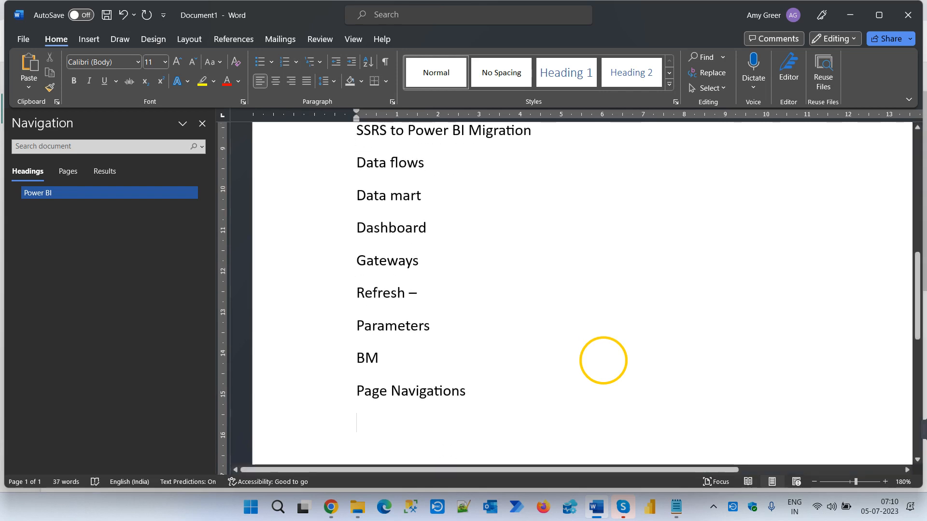
- Add "Themes" and "Custom Visuals" as separate lines below "Page Navigations"
{"action": "scroll", "coordinate": [607, 367], "scroll_direction": "down", "scroll_amount": 1}
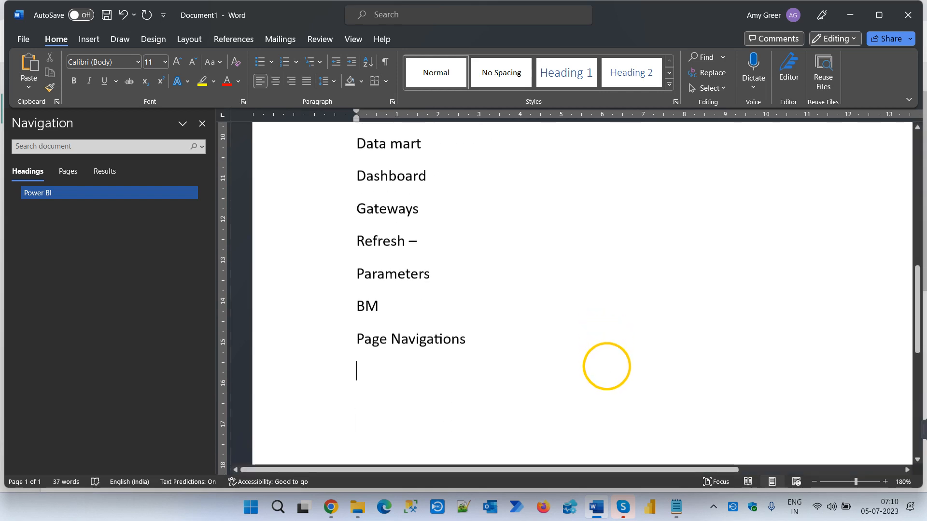
{"action": "type", "text": "Theme"}
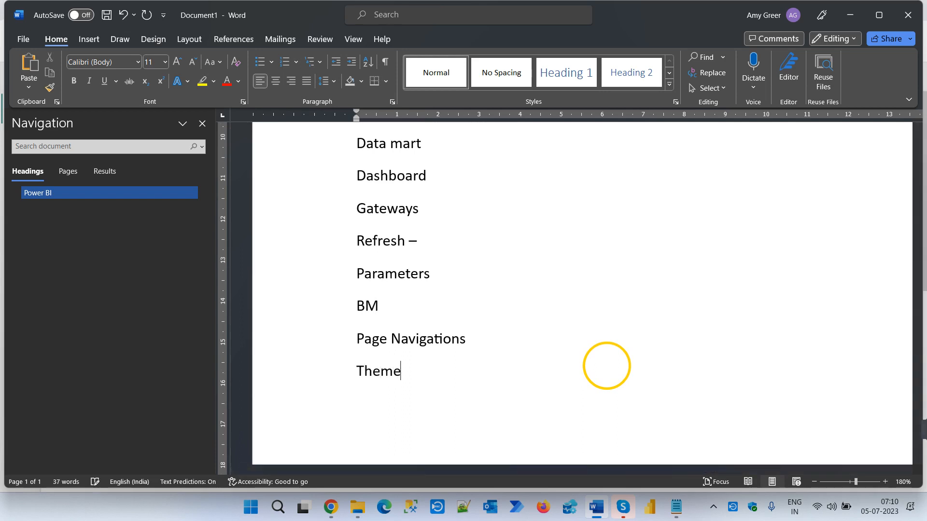
{"action": "type", "text": "s"}
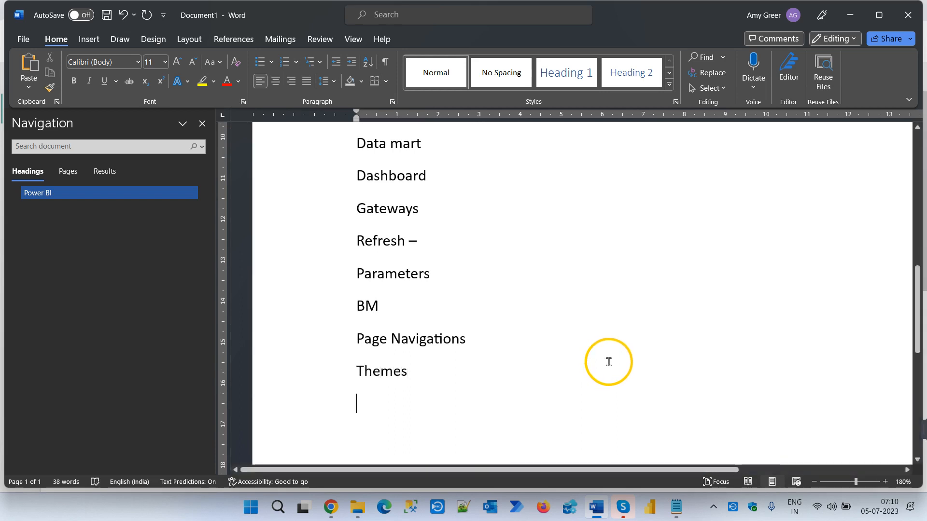
{"action": "scroll", "coordinate": [609, 362], "scroll_direction": "down", "scroll_amount": 2}
{"action": "type", "text": "C"}
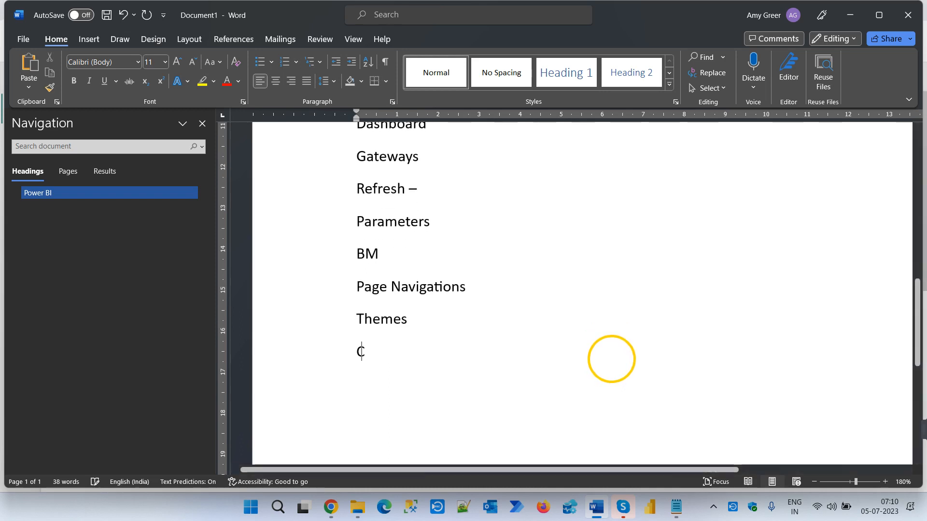
{"action": "type", "text": "ustom V"}
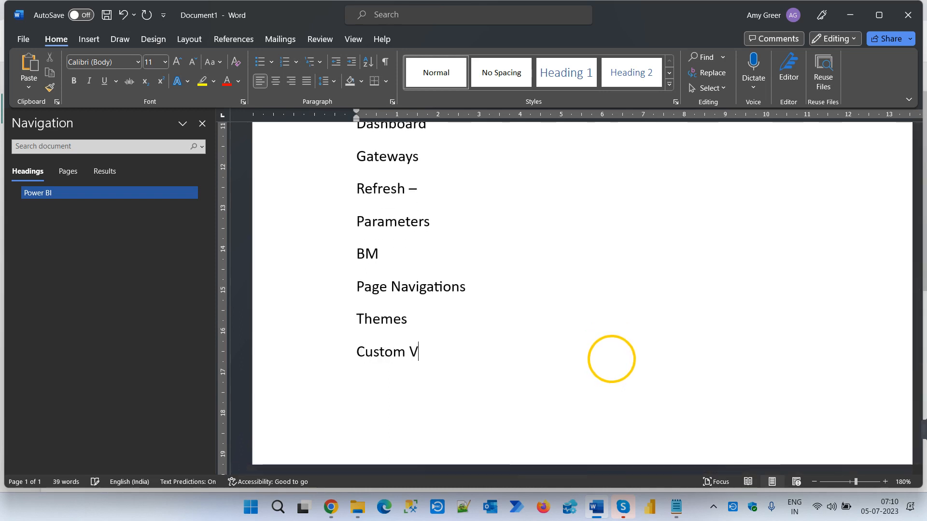
{"action": "type", "text": "isuals"}
{"action": "key", "text": "Return"}
- Add "Real-Time Scenario" and "Free" as separate lines below "Custom Visuals"
{"action": "type", "text": "Re"}
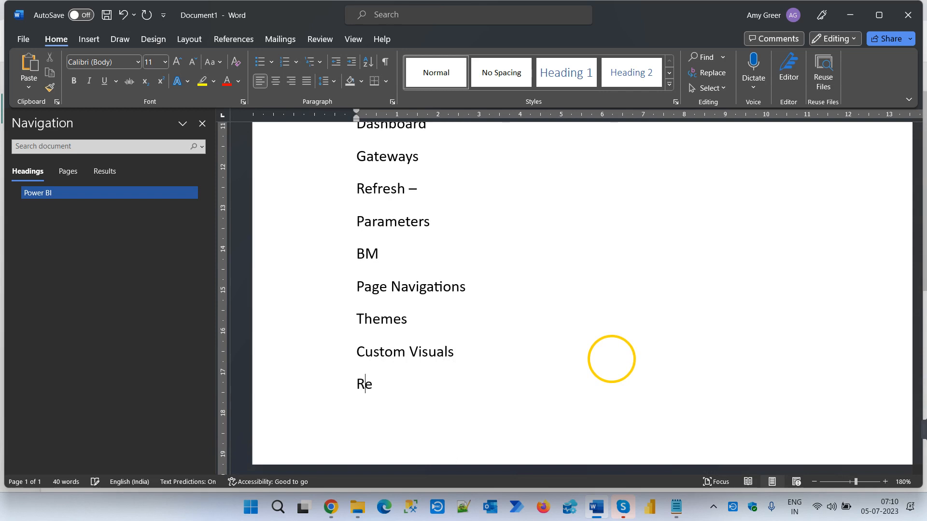
{"action": "type", "text": "al-Time Sce"}
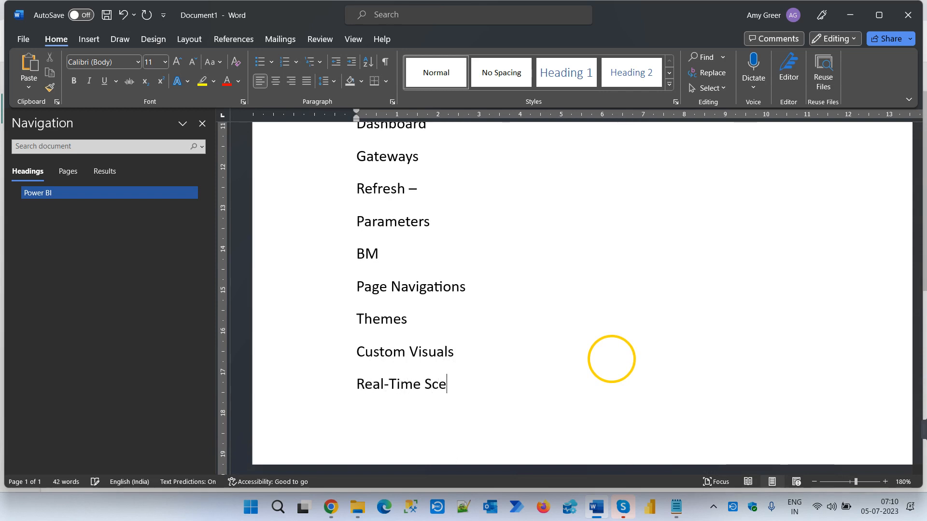
{"action": "type", "text": "nario "}
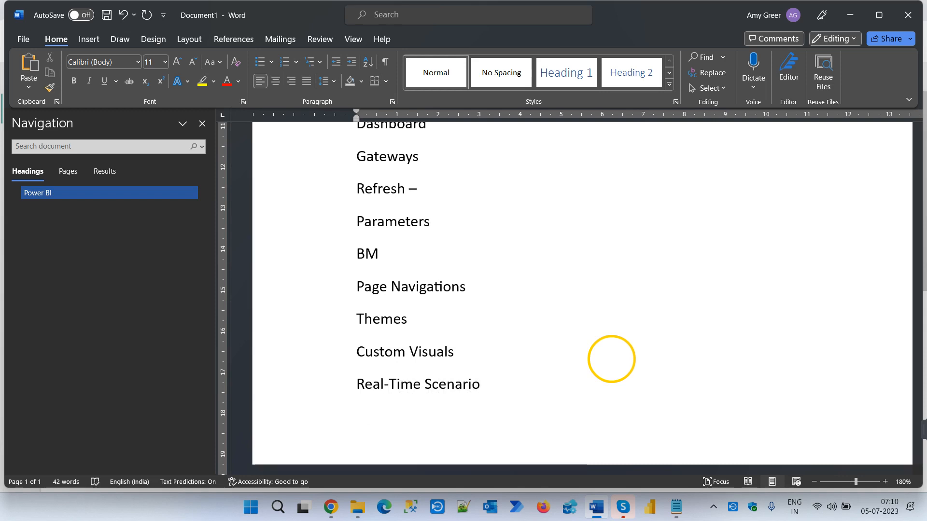
{"action": "type", "text": "Free"}
{"action": "key", "text": "BackSpace"}
{"action": "key", "text": "Return"}
{"action": "key", "text": "Tab"}
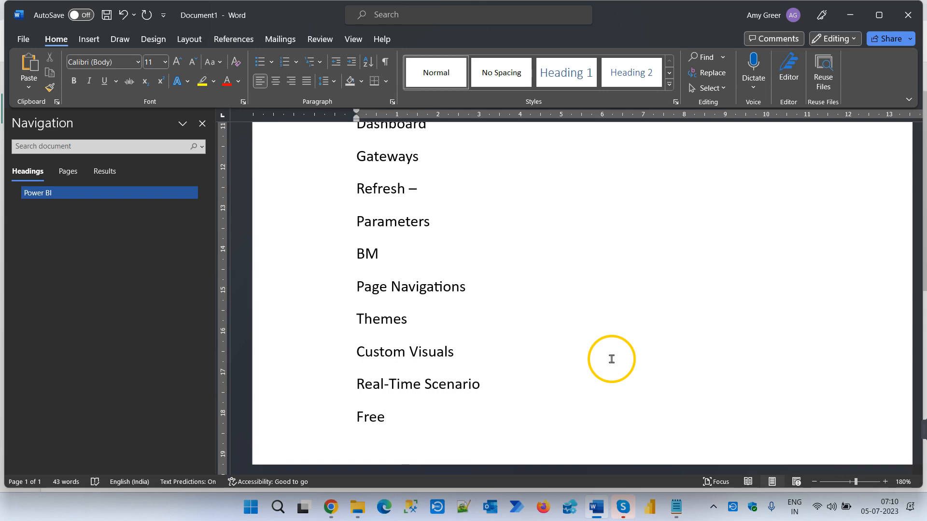
- Add "Resume preparation tips" as an indented line beneath "Free"
{"action": "type", "text": "Resume prep"}
{"action": "key", "text": "Tab"}
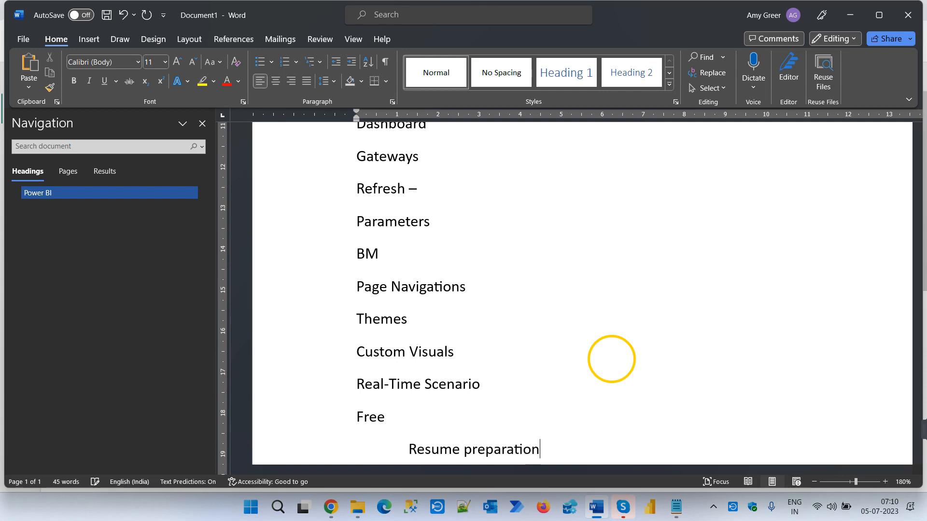
{"action": "type", "text": "tips"}
{"action": "key", "text": "Return"}
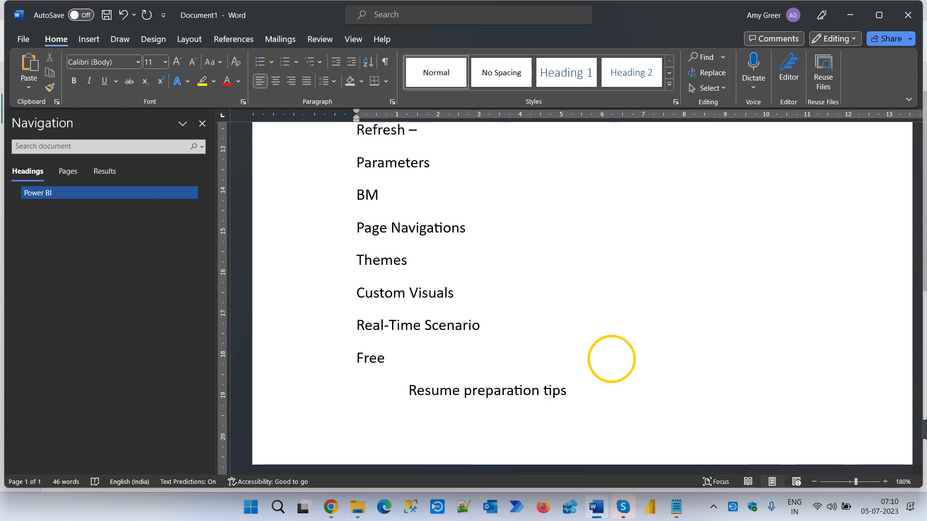
- Add the indented line "How to get ready for interview" below "Resume preparation tips"
{"action": "type", "text": "How to get re"}
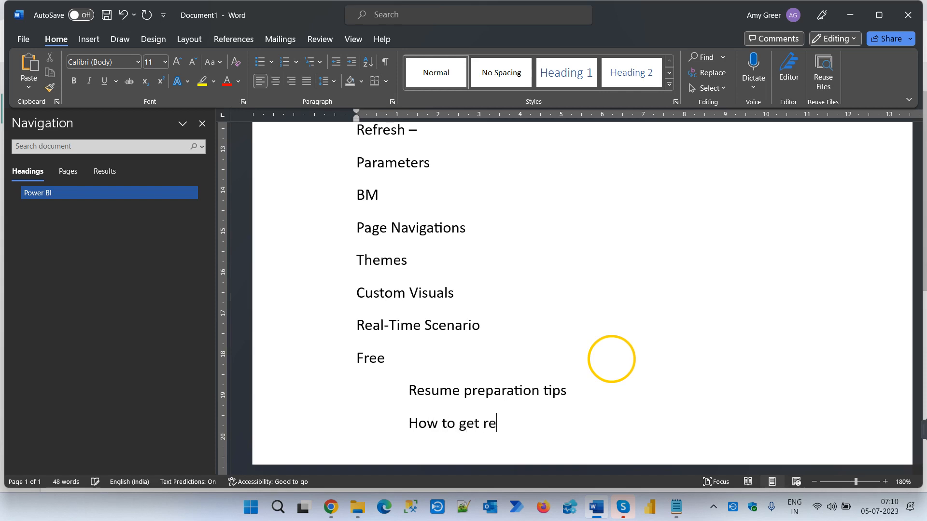
{"action": "type", "text": "ady for interview"}
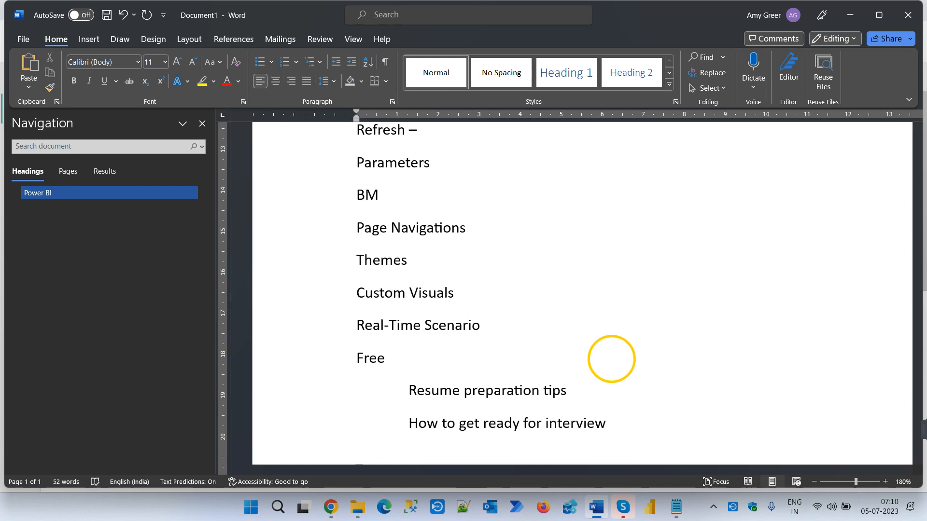
- Add the indented line "Coaching and mentoring." below "How to get ready for interview"
{"action": "key", "text": "Tab"}
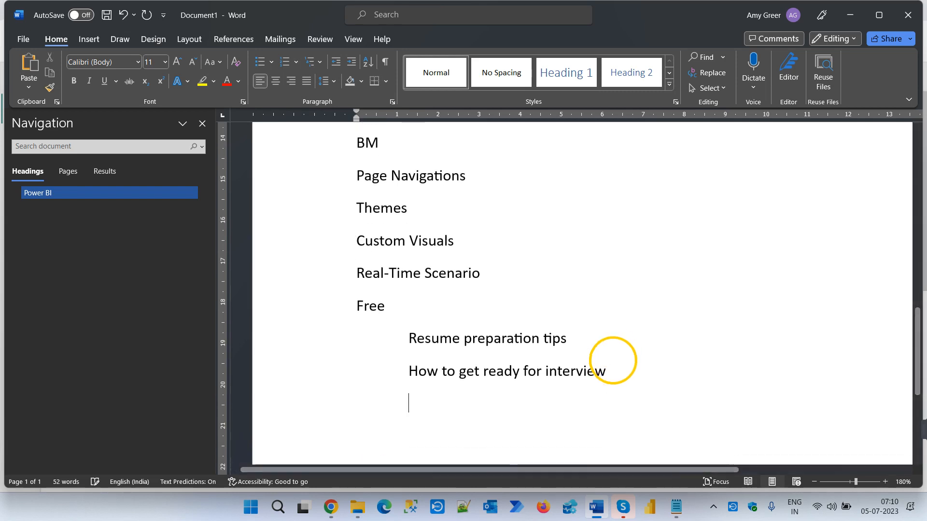
{"action": "type", "text": "C"}
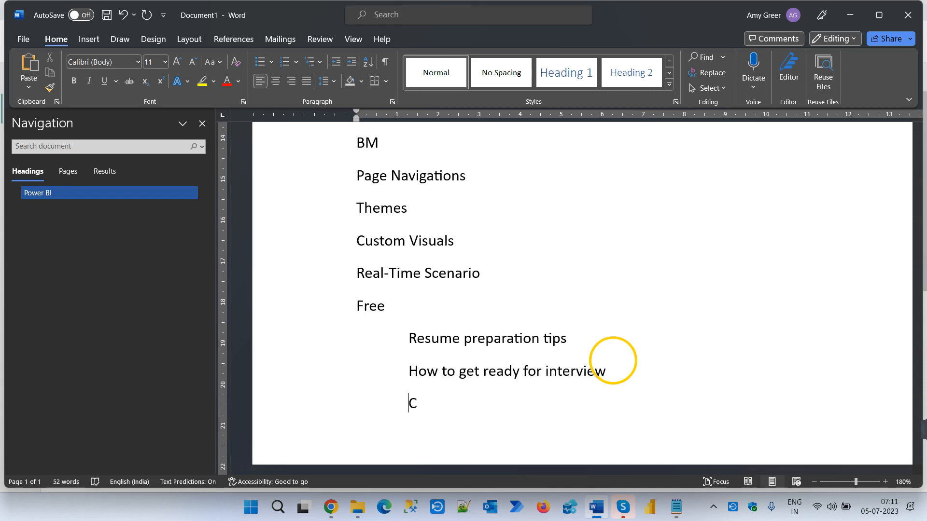
{"action": "type", "text": "oaching and me"}
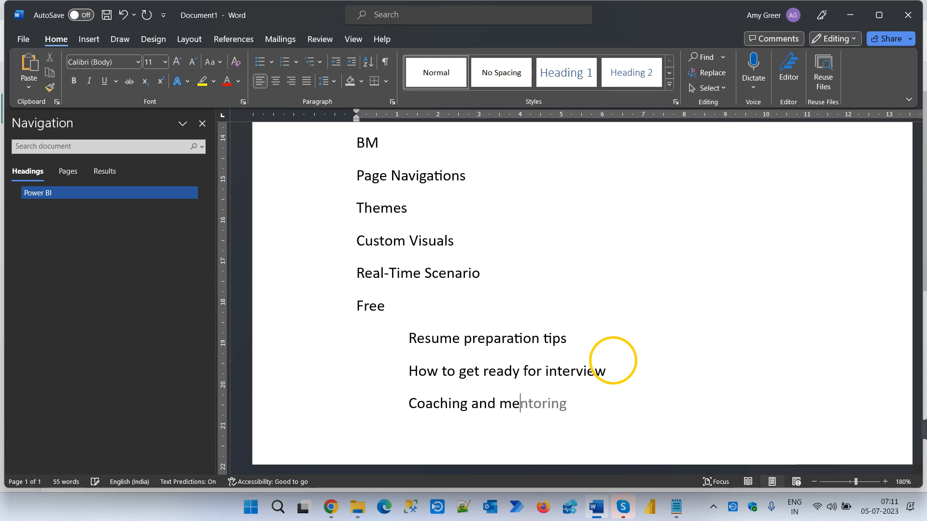
{"action": "key", "text": "Tab"}
{"action": "type", "text": "."}
{"action": "key", "text": "Return"}
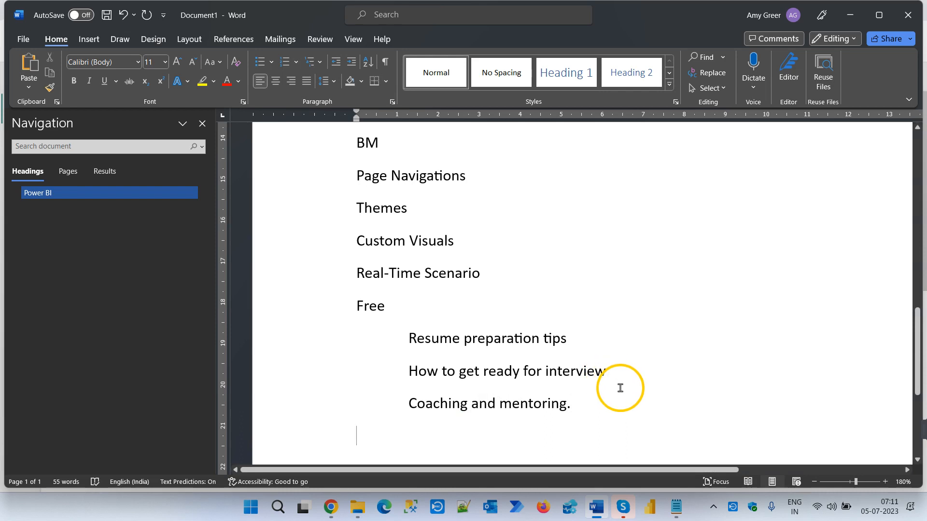
- Add the indented line "Recordings" below "Coaching and mentoring."
{"action": "key", "text": "Tab"}
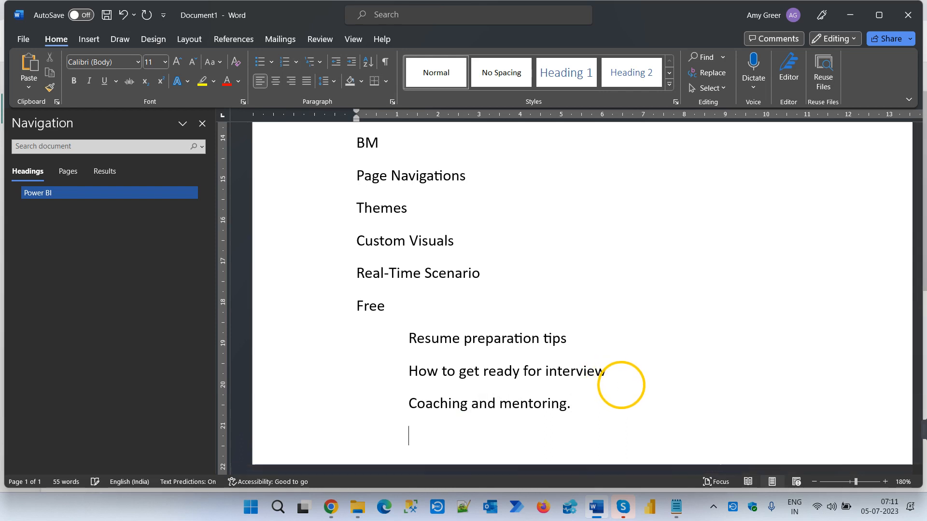
{"action": "type", "text": "Recording"}
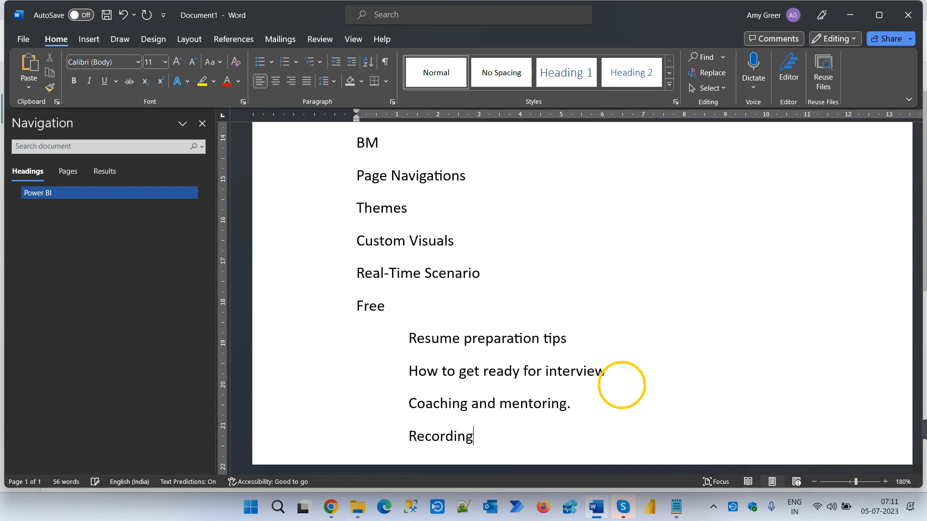
{"action": "key", "text": "Return"}
{"action": "key", "text": "BackSpace"}
{"action": "key", "text": "BackSpace"}
{"action": "key", "text": "BackSpace"}
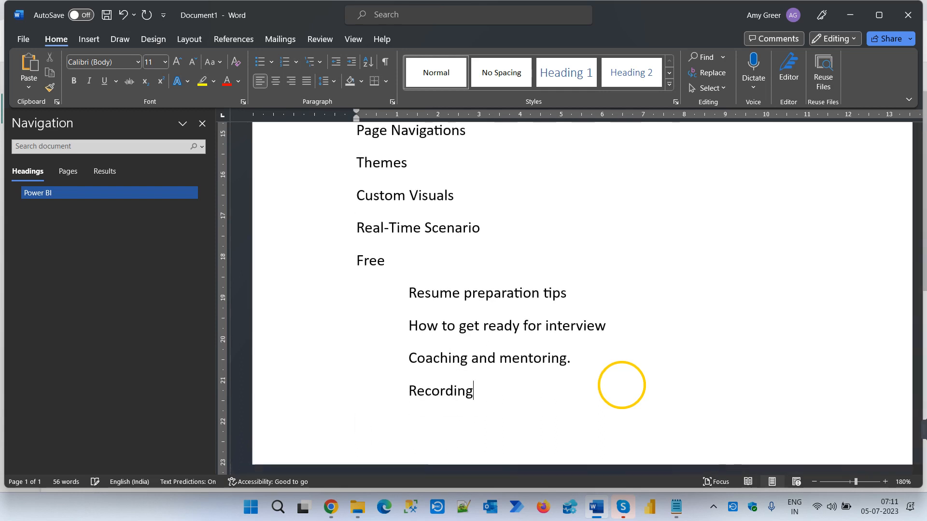
{"action": "type", "text": "s"}
- Add the indented line "2 months Service account" below "Recordings"
{"action": "key", "text": "Return"}
{"action": "key", "text": "Tab"}
{"action": "type", "text": "2 mont"}
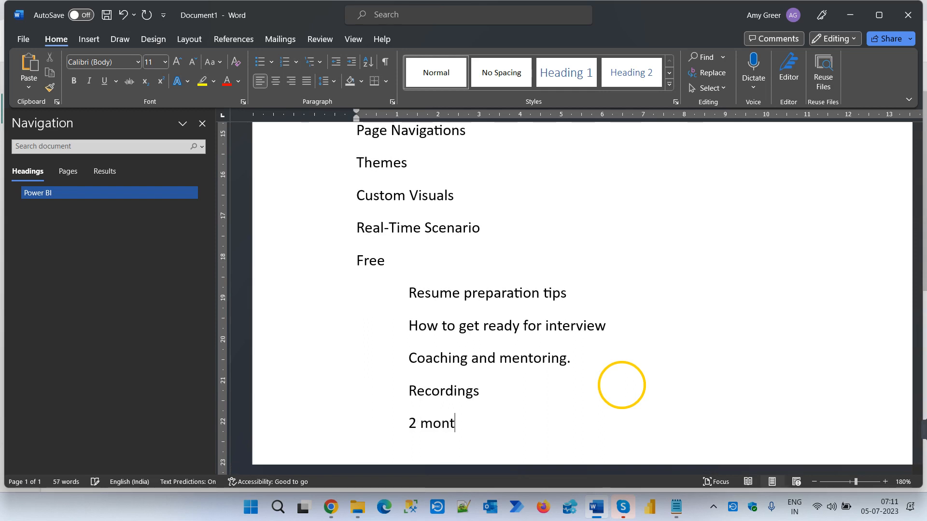
{"action": "type", "text": "hs "}
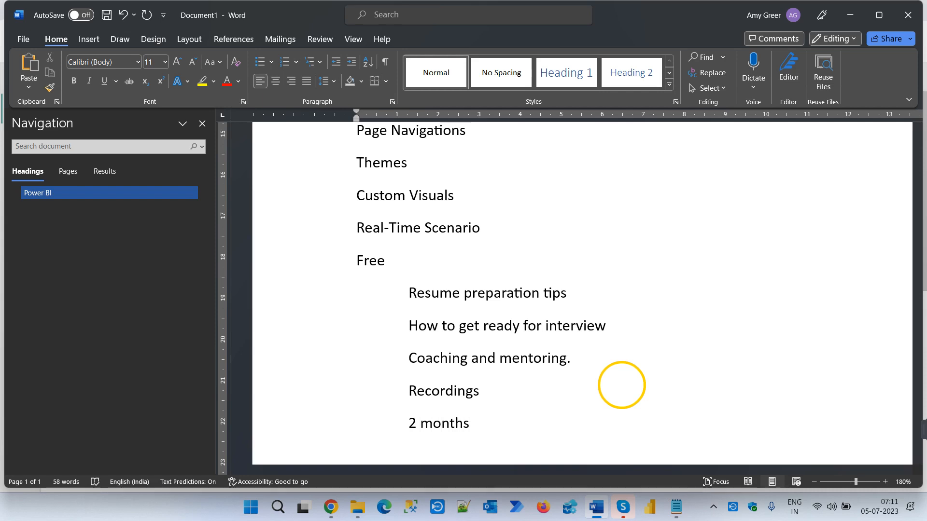
{"action": "type", "text": "Service acco"}
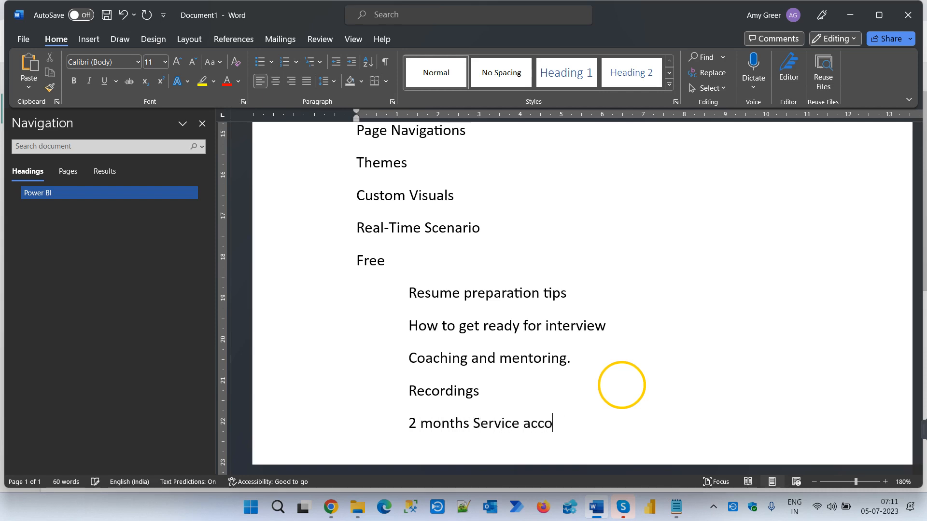
{"action": "type", "text": "unt"}
- Append "– it is free." to the "Power BI desktop" line and a hyphen to the "Power BI Service" line
{"action": "scroll", "coordinate": [608, 362], "scroll_direction": "up", "scroll_amount": 5}
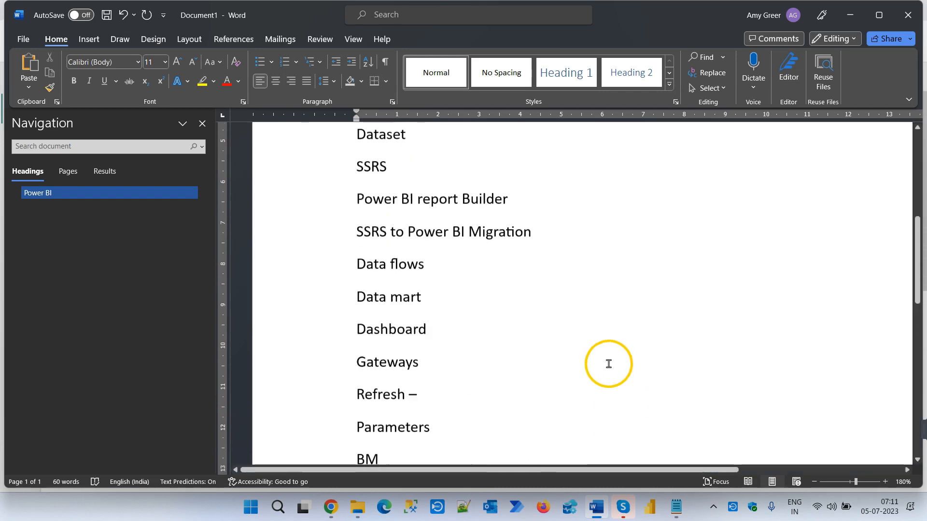
{"action": "scroll", "coordinate": [608, 364], "scroll_direction": "up", "scroll_amount": 3}
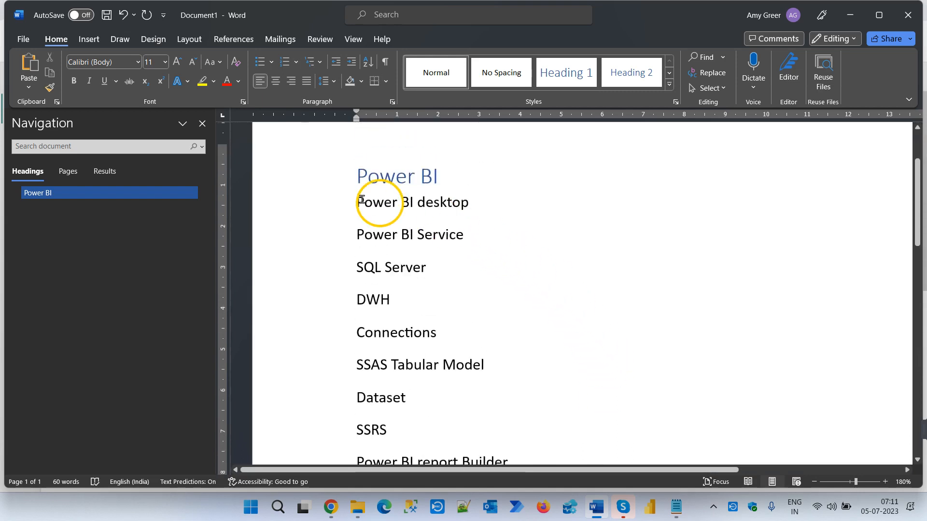
{"action": "left_click_drag", "start_coordinate": [356, 204], "coordinate": [494, 237]}
{"action": "left_click", "coordinate": [473, 204]}
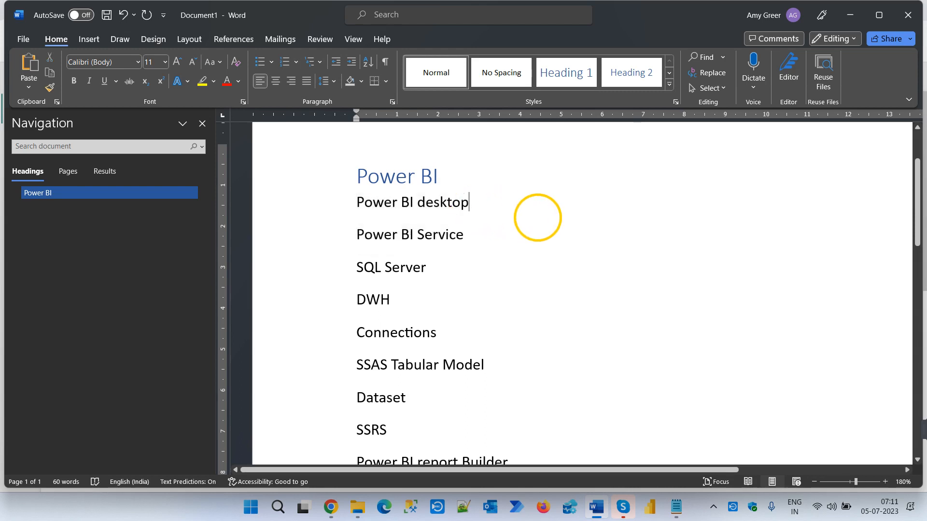
{"action": "type", "text": "- it "}
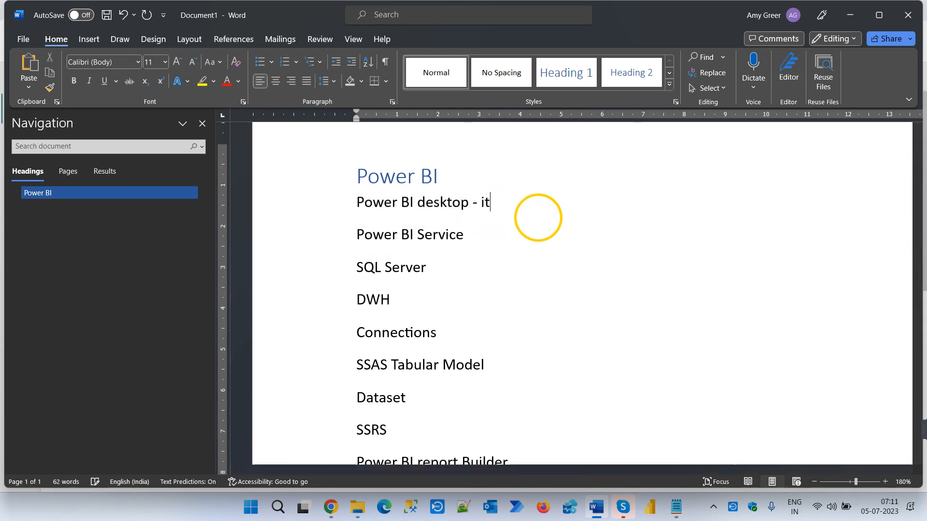
{"action": "type", "text": "is free"}
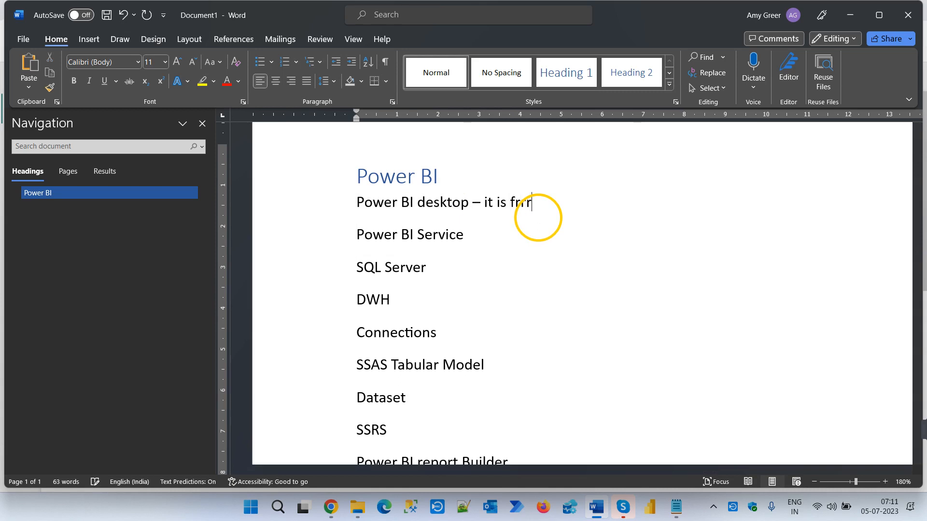
{"action": "key", "text": "BackSpace"}
{"action": "key", "text": "BackSpace"}
{"action": "type", "text": "ee"}
{"action": "key", "text": "Down"}
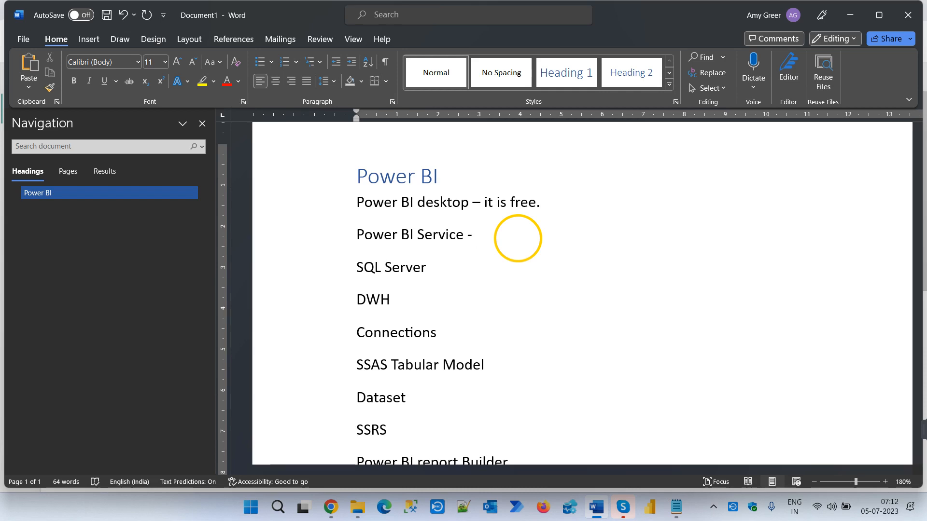
- Insert the line "Deployment Pipelines" between "Real-Time Scenario" and "Free"
{"action": "scroll", "coordinate": [534, 273], "scroll_direction": "down", "scroll_amount": 10}
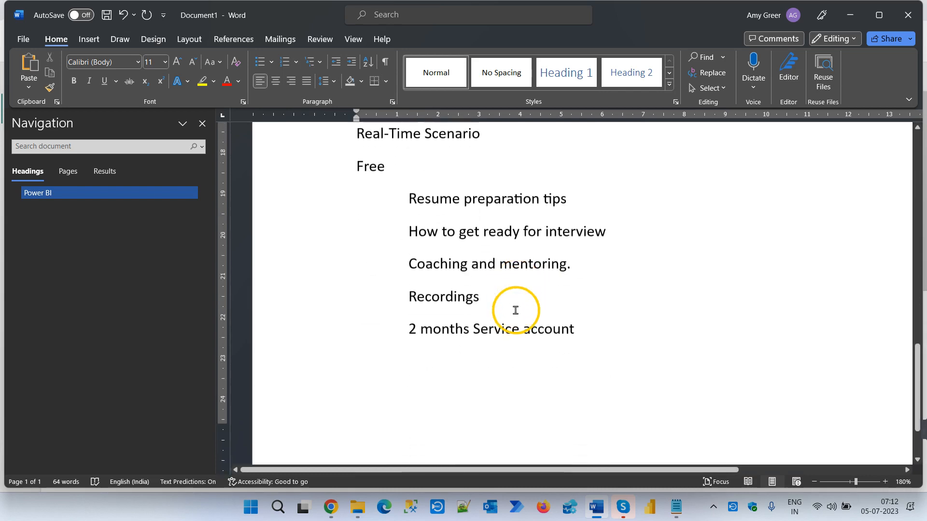
{"action": "scroll", "coordinate": [514, 310], "scroll_direction": "up", "scroll_amount": 4}
{"action": "left_click", "coordinate": [482, 332]}
{"action": "key", "text": "Return"}
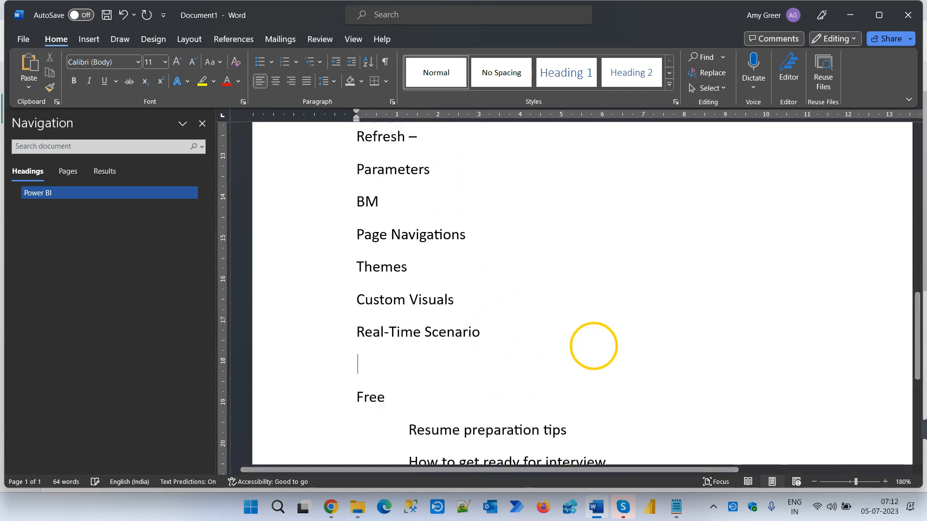
{"action": "type", "text": "Dep"}
{"action": "type", "text": "loy"}
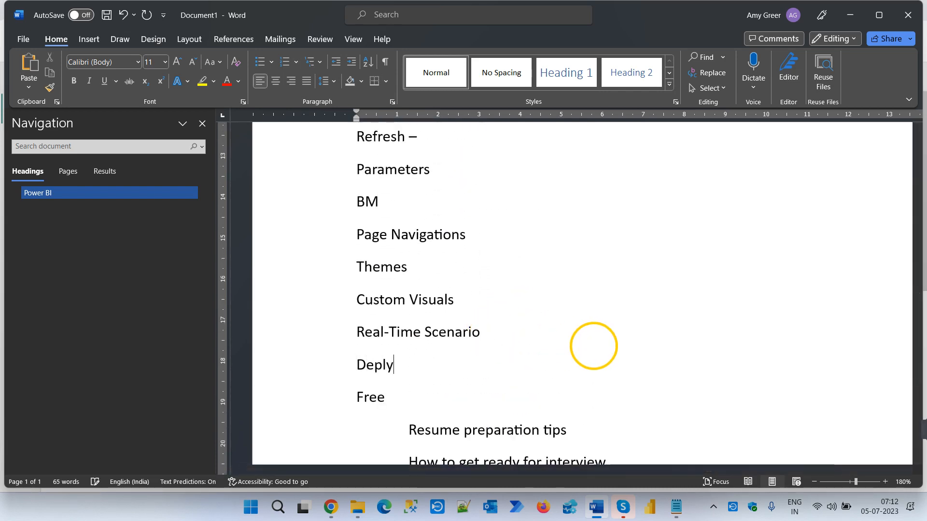
{"action": "key", "text": "BackSpace"}
{"action": "type", "text": "oym"}
{"action": "type", "text": "e"}
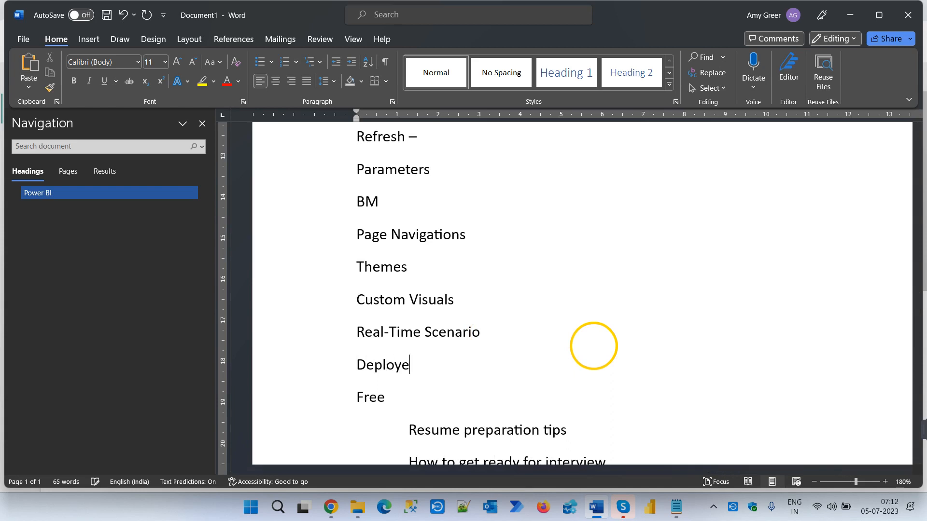
{"action": "key", "text": "BackSpace"}
{"action": "type", "text": "ment Pipelines"}
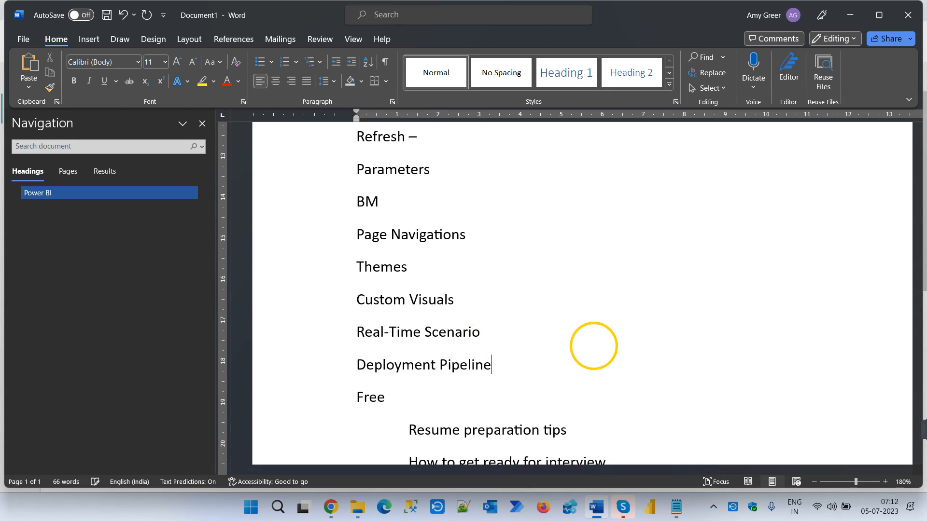
- Add "Azure DevOps" as a separate line below "Deployment Pipelines"
{"action": "key", "text": "Return"}
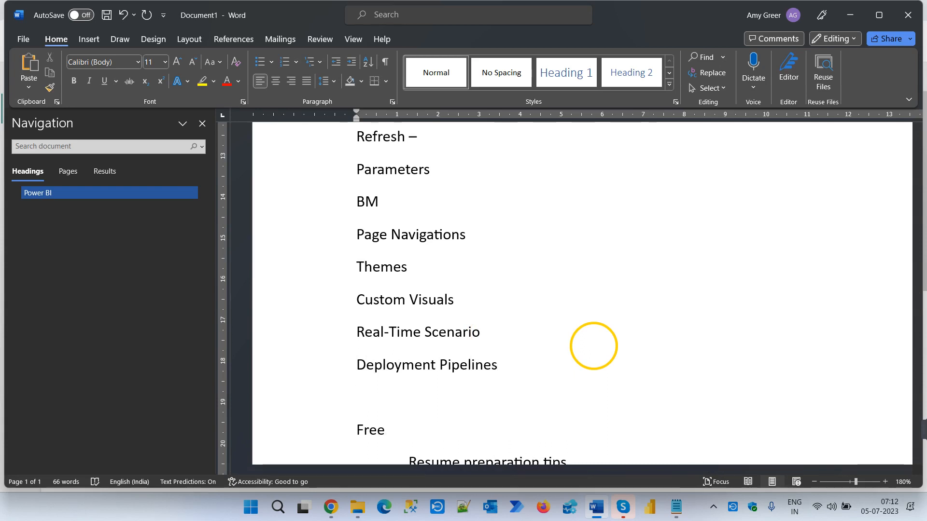
{"action": "type", "text": "Azure DevOps"}
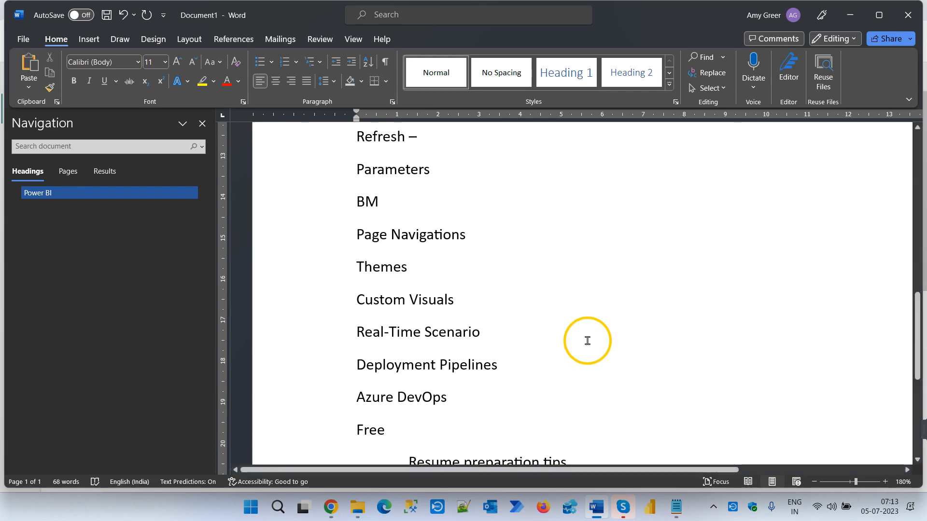
{"action": "scroll", "coordinate": [590, 343], "scroll_direction": "up", "scroll_amount": 3}
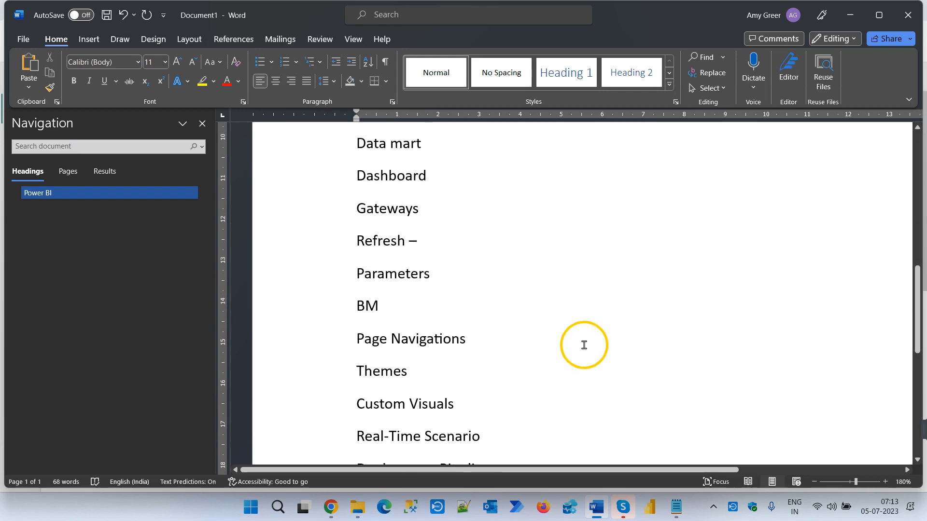
{"action": "scroll", "coordinate": [583, 346], "scroll_direction": "down", "scroll_amount": 3}
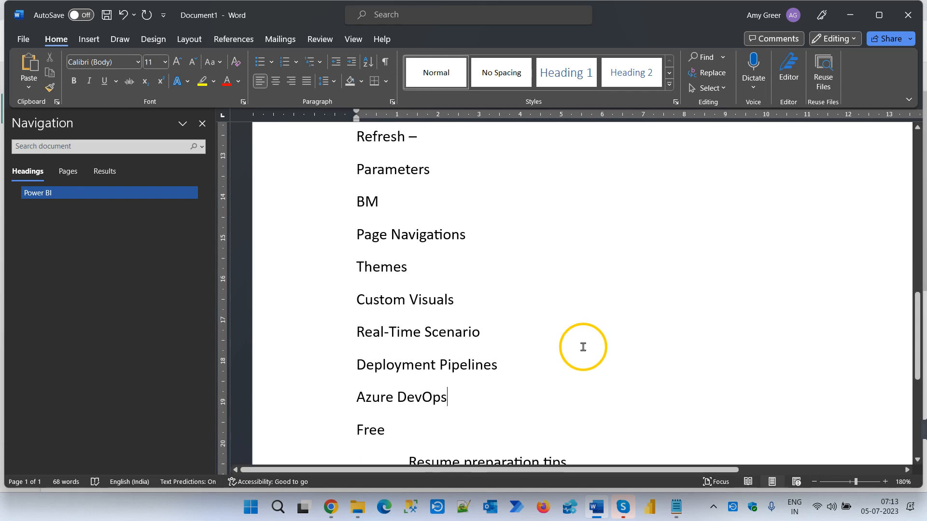
{"action": "scroll", "coordinate": [583, 346], "scroll_direction": "up", "scroll_amount": 6}
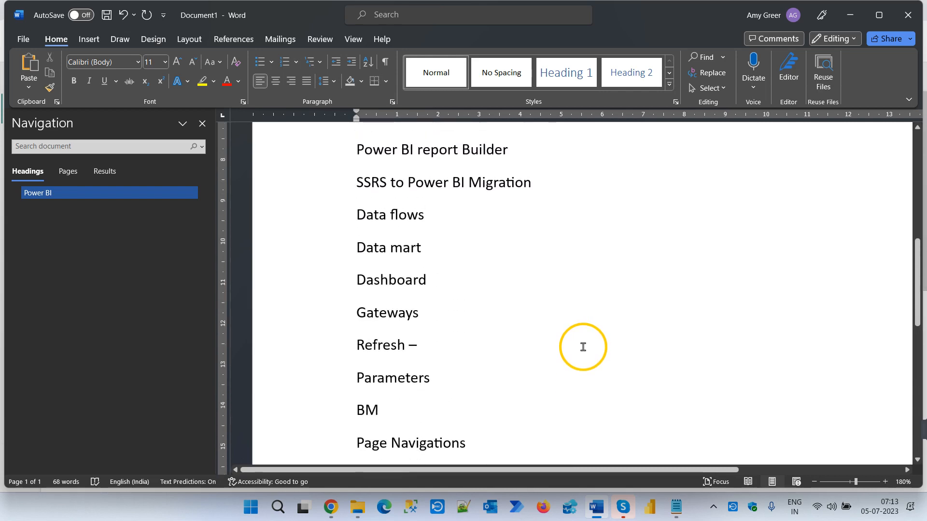
{"action": "scroll", "coordinate": [583, 347], "scroll_direction": "down", "scroll_amount": 6}
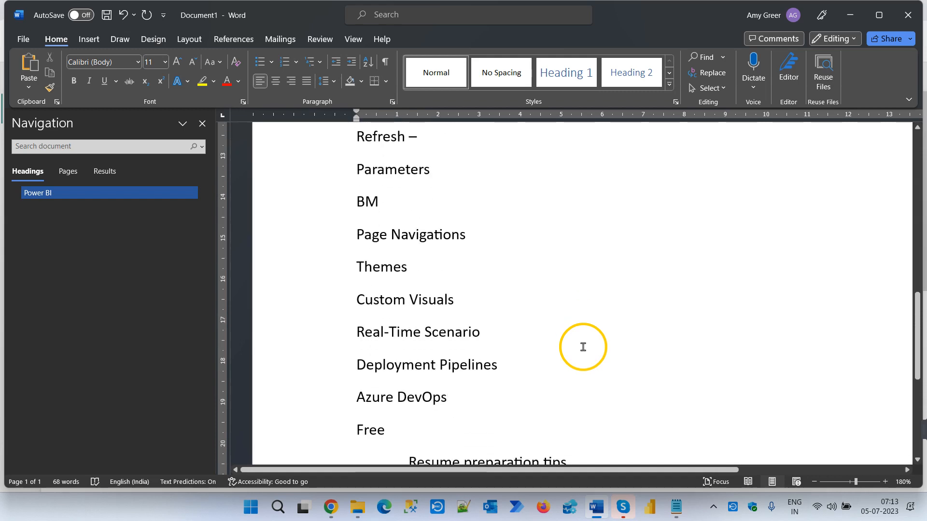
{"action": "scroll", "coordinate": [583, 346], "scroll_direction": "down", "scroll_amount": 5}
- Insert the line "Fabric" directly below the "Power BI" heading, above the "Power BI desktop" line
{"action": "scroll", "coordinate": [583, 347], "scroll_direction": "up", "scroll_amount": 15}
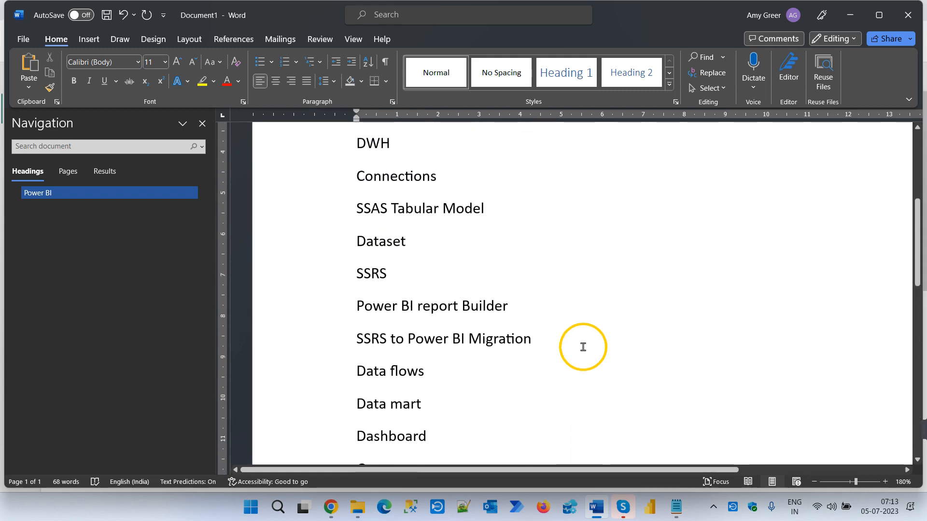
{"action": "scroll", "coordinate": [583, 346], "scroll_direction": "up", "scroll_amount": 7}
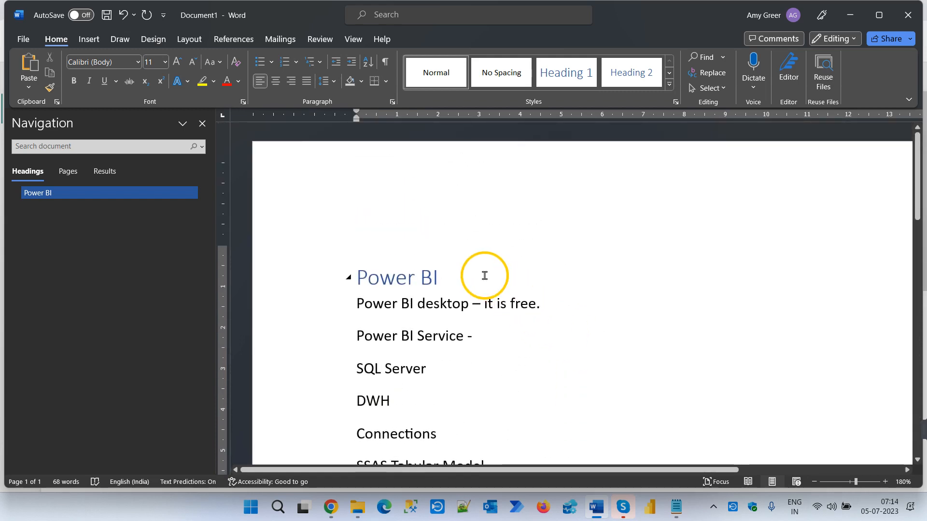
{"action": "left_click", "coordinate": [484, 275]}
{"action": "key", "text": "Return"}
{"action": "type", "text": "F"}
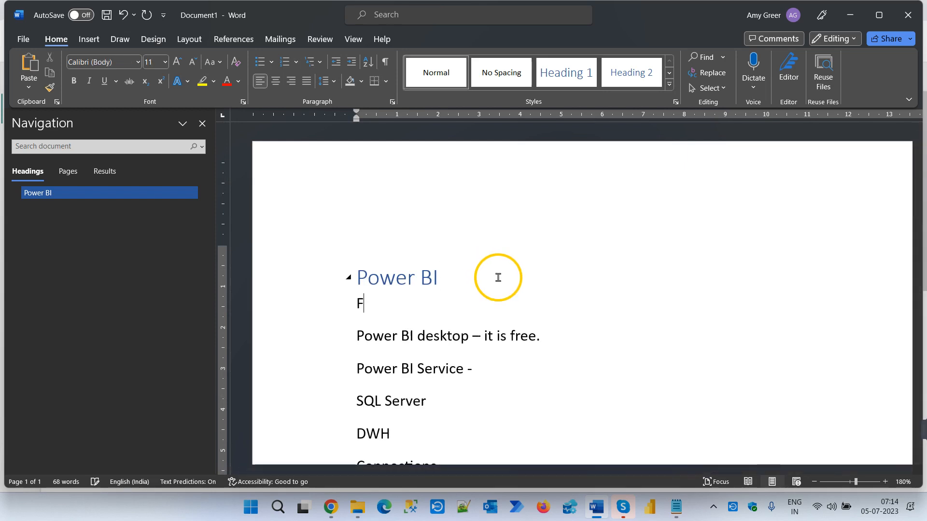
{"action": "type", "text": "abric"}
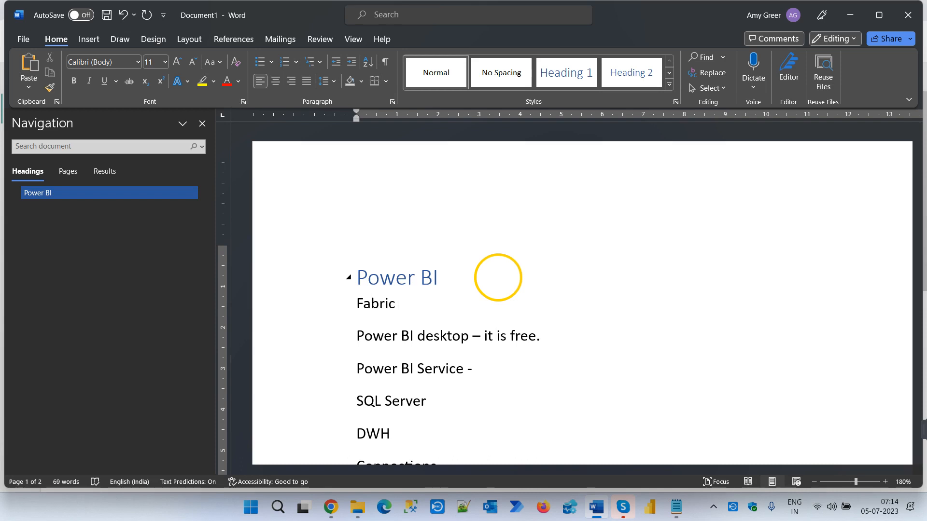
- Insert a table with three columns and two rows on a new line below "Fabric"
{"action": "key", "text": "Return"}
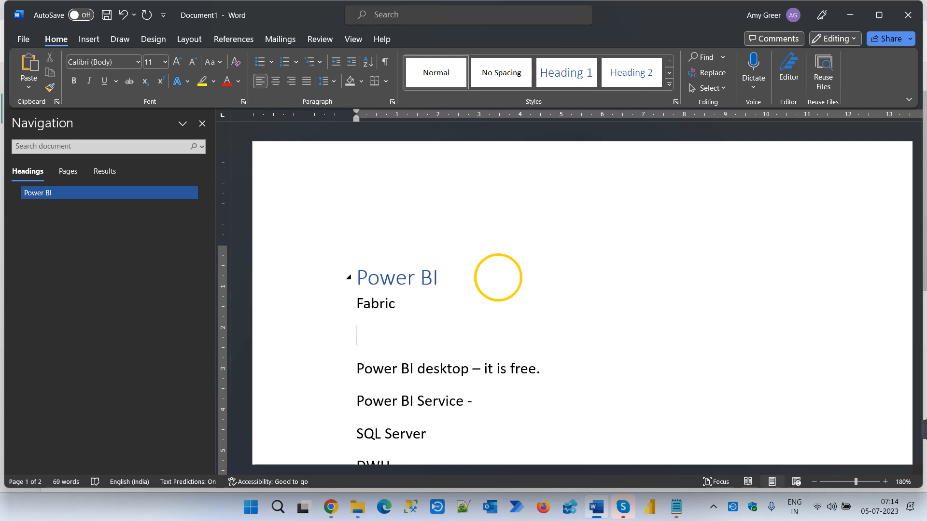
{"action": "left_click", "coordinate": [89, 39]}
{"action": "left_click", "coordinate": [108, 88]}
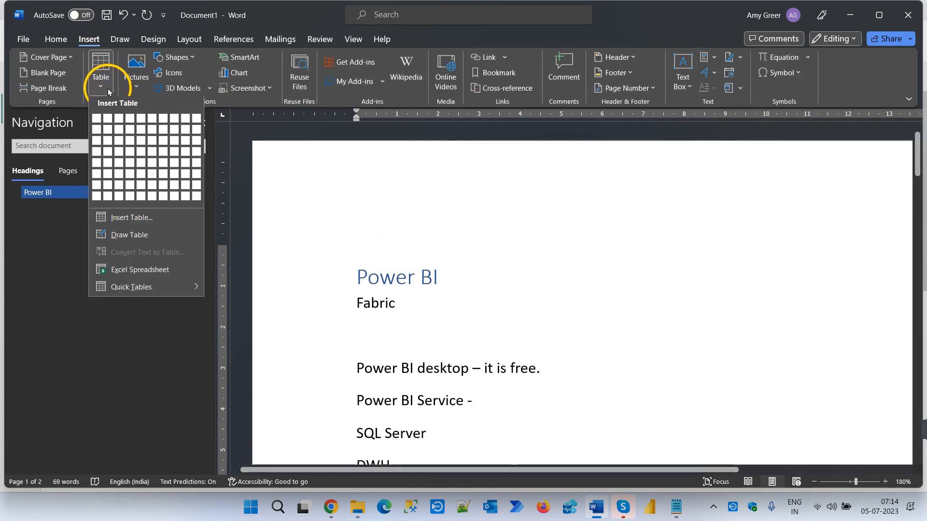
{"action": "left_click", "coordinate": [118, 132]}
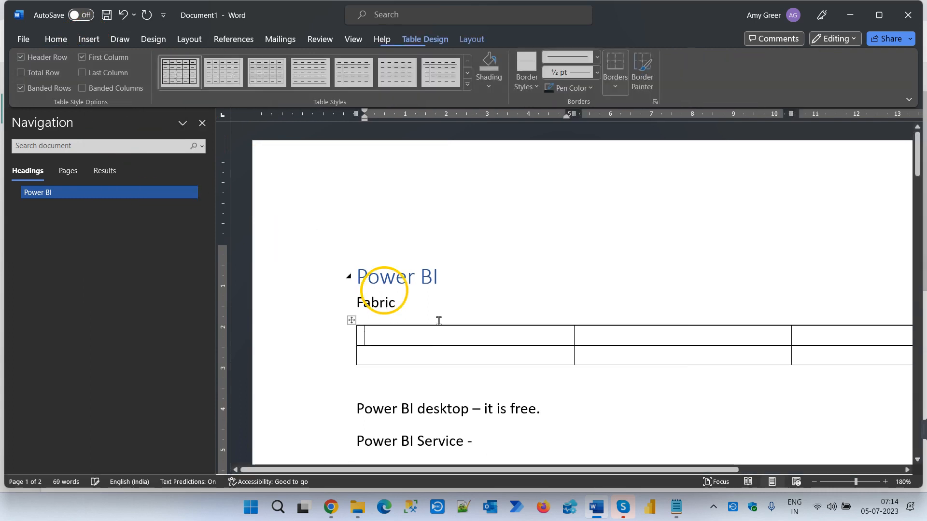
- Fill the table's header row with "Features", "Fabric" and "Power BI"
{"action": "type", "text": "Fea"}
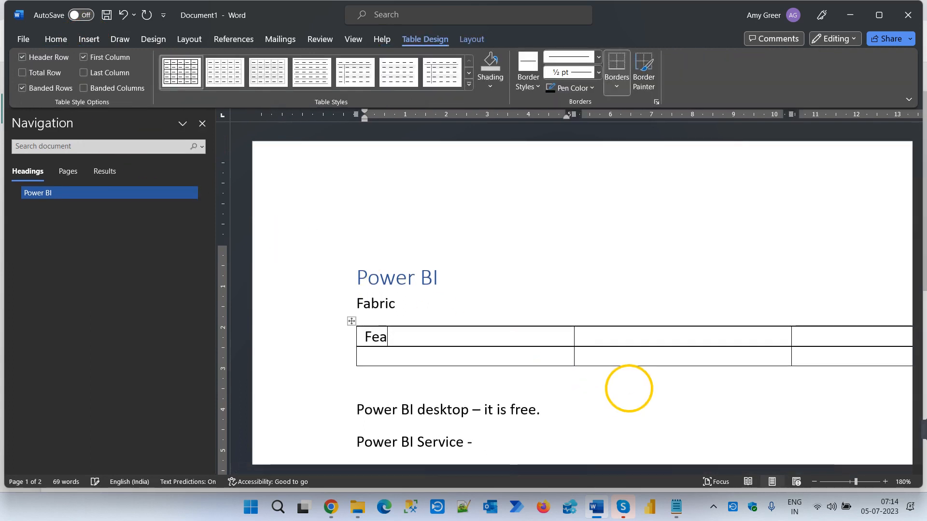
{"action": "type", "text": "tures"}
{"action": "key", "text": "Tab"}
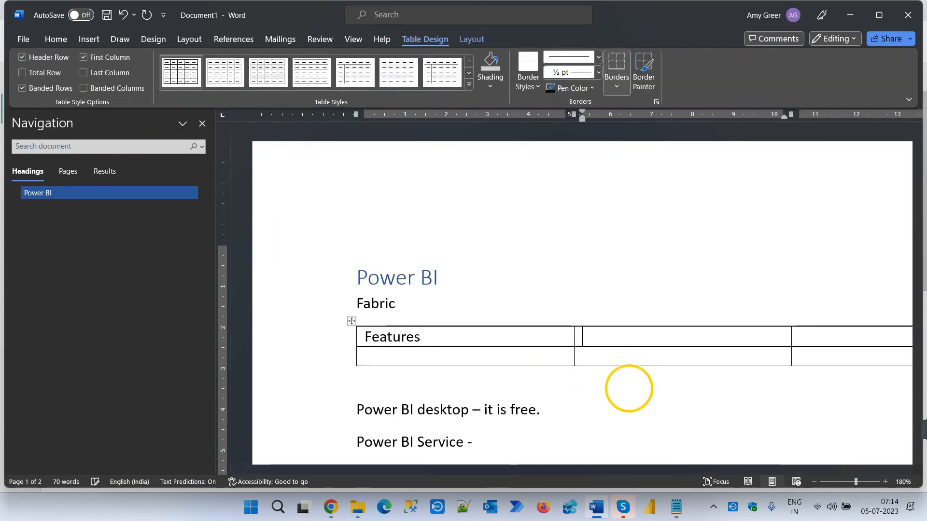
{"action": "type", "text": "Fa"}
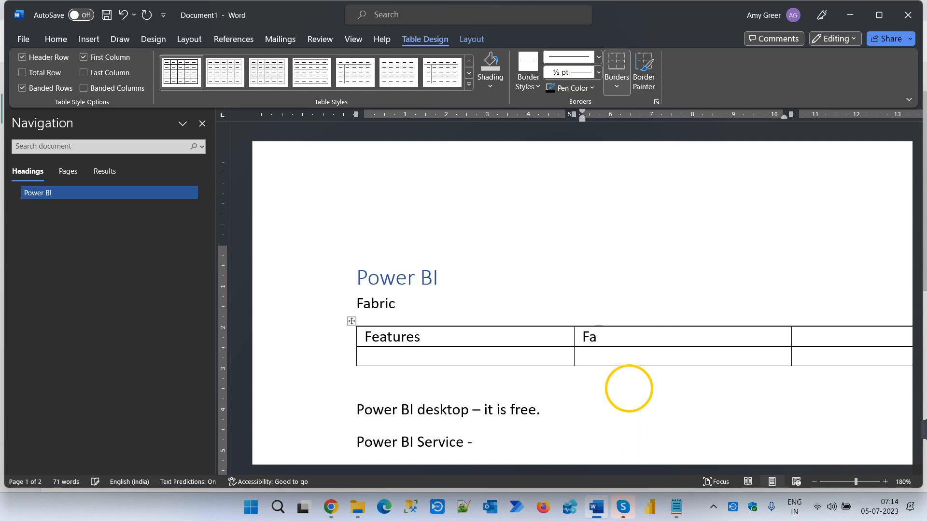
{"action": "type", "text": "bric"}
{"action": "key", "text": "Tab"}
{"action": "type", "text": "Power"}
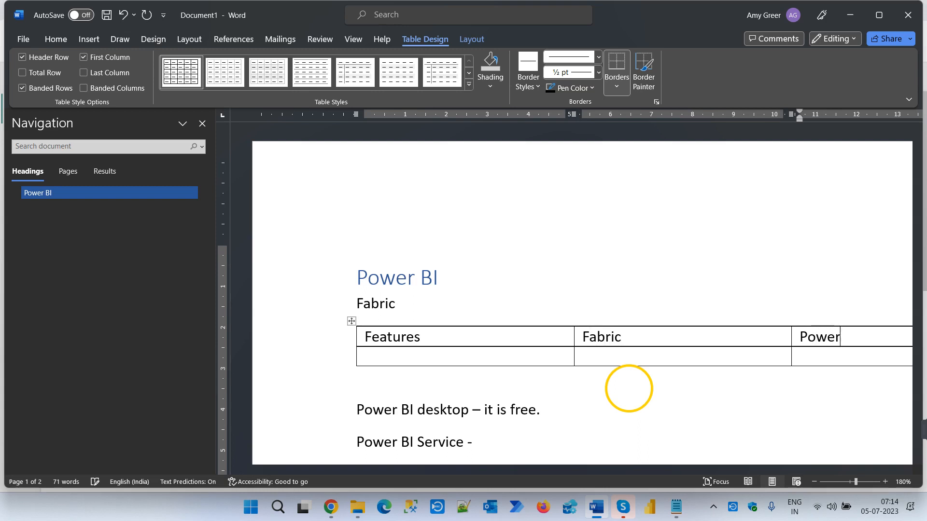
{"action": "type", "text": " BI"}
{"action": "key", "text": "Tab"}
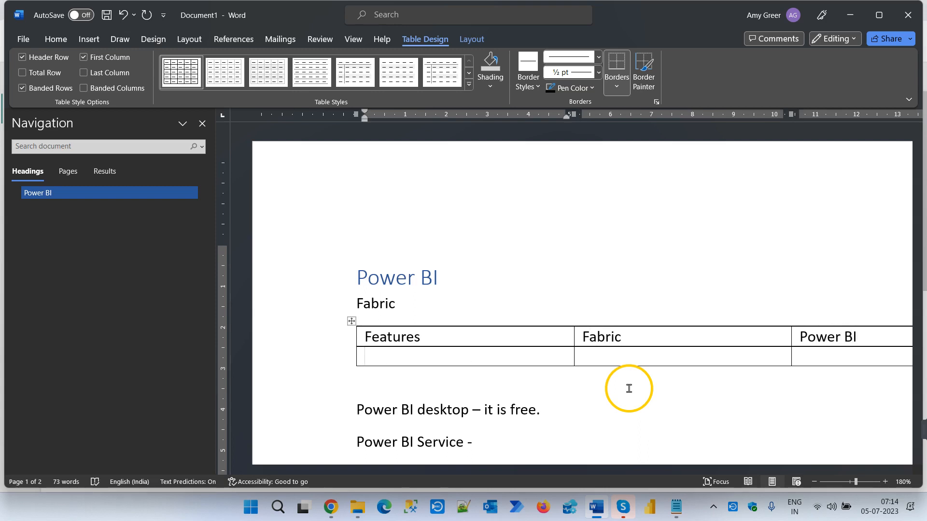
- Fill the second table row with "Mircosoft" as the feature and "Yes" for both Fabric and Power BI
{"action": "type", "text": "Mircosoft"}
{"action": "key", "text": "Tab"}
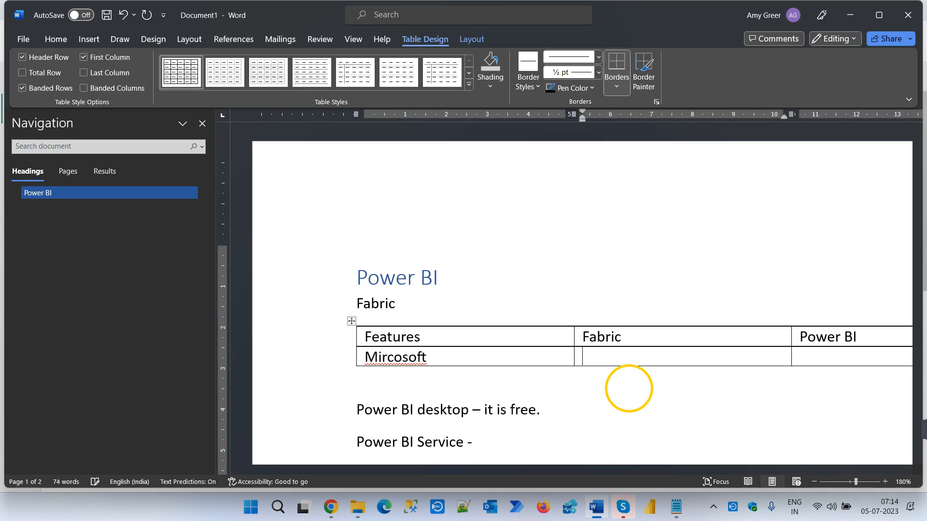
{"action": "type", "text": "Yes"}
{"action": "key", "text": "Tab"}
{"action": "type", "text": "Yes"}
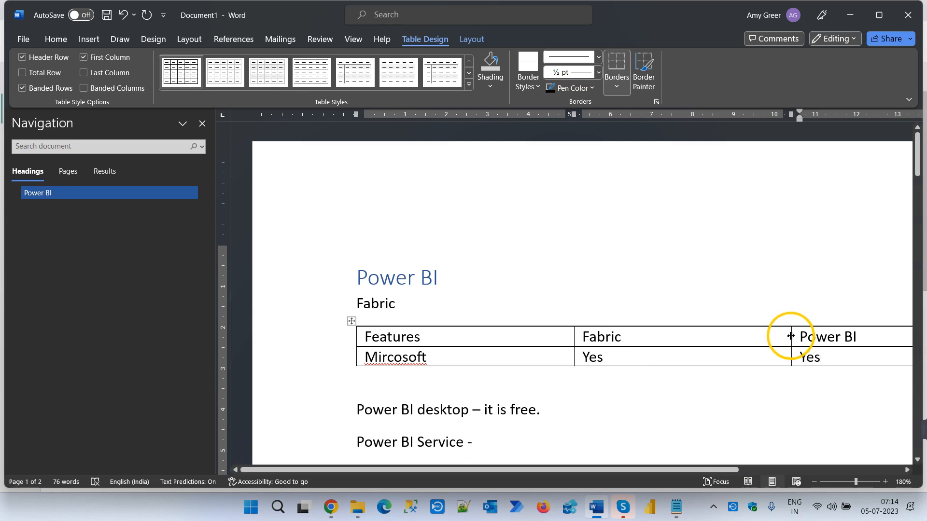
- Narrow the table's Fabric and Power BI columns and correct the misspelled "Mircosoft" to "Microsoft"
{"action": "left_click_drag", "start_coordinate": [791, 336], "coordinate": [786, 336]}
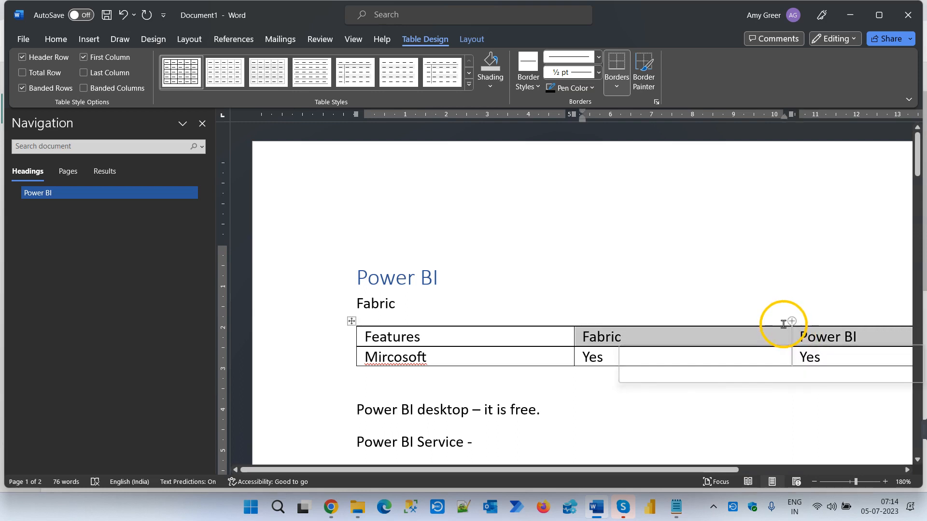
{"action": "left_click", "coordinate": [783, 324]}
{"action": "left_click_drag", "start_coordinate": [790, 336], "coordinate": [706, 337]}
{"action": "left_click_drag", "start_coordinate": [676, 470], "coordinate": [828, 469]}
{"action": "left_click_drag", "start_coordinate": [857, 340], "coordinate": [646, 349]}
{"action": "left_click_drag", "start_coordinate": [647, 469], "coordinate": [538, 467]}
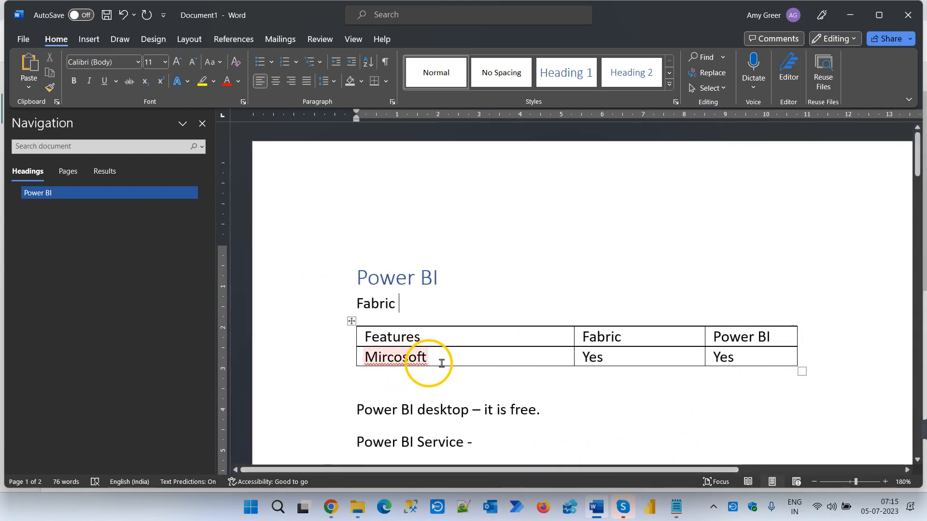
{"action": "right_click", "coordinate": [410, 355]}
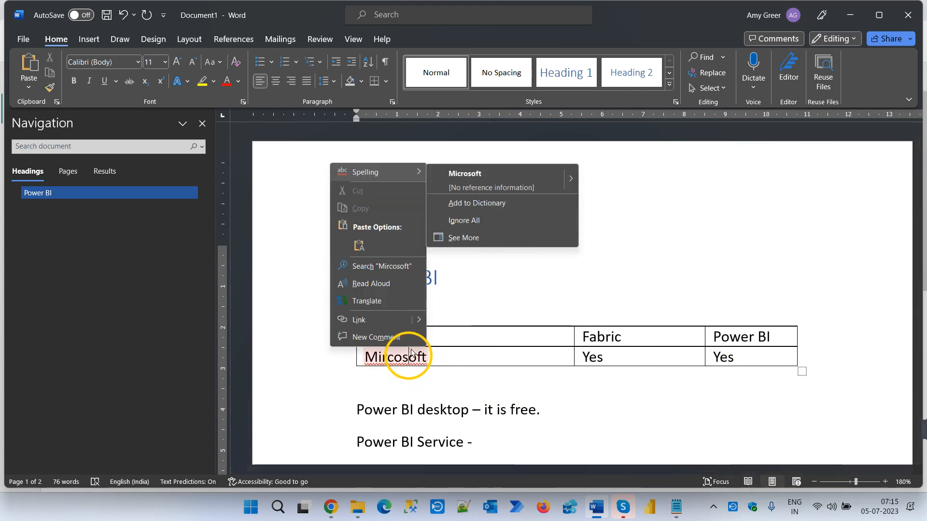
{"action": "left_click", "coordinate": [474, 176]}
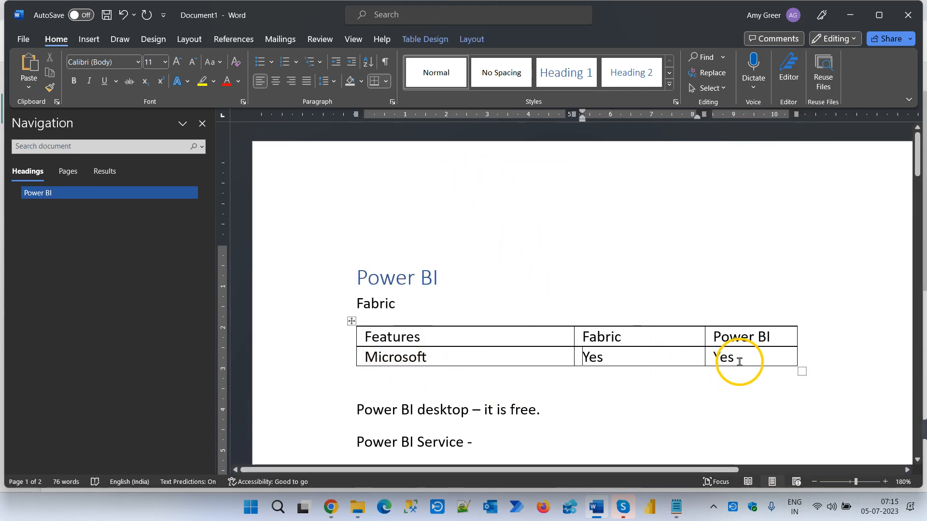
- Add a table row below "Microsoft" with "Report" as the feature and "Yes" for both Fabric and Power BI
{"action": "left_click", "coordinate": [764, 366]}
{"action": "key", "text": "Tab"}
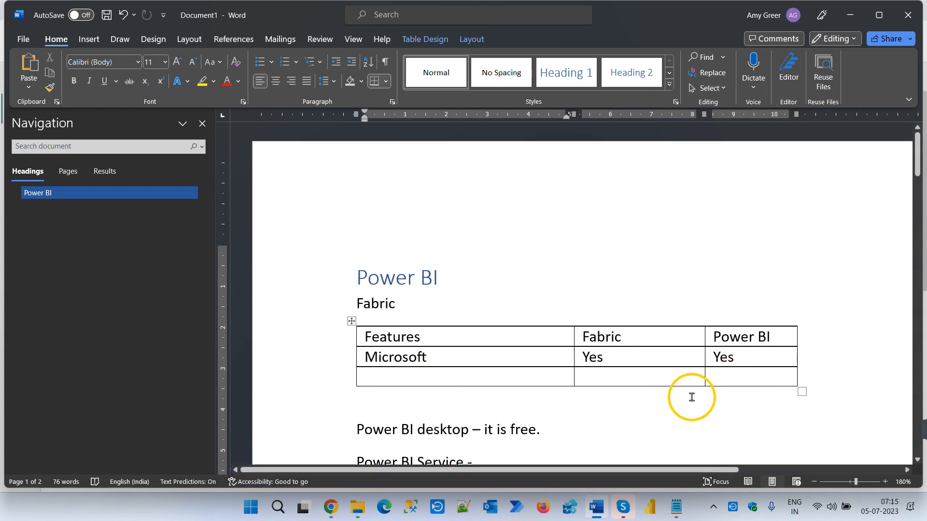
{"action": "type", "text": "Report"}
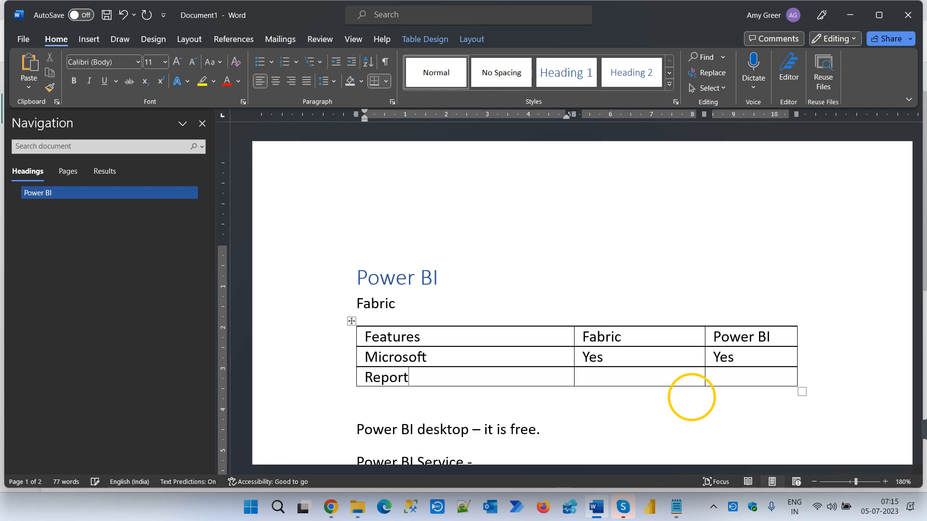
{"action": "key", "text": "Tab"}
{"action": "type", "text": "Yes"}
{"action": "key", "text": "Tab"}
{"action": "type", "text": "Yes"}
- Add a table row below "Report" with "SaaS" as the feature and "Yes" for both Fabric and Power BI
{"action": "key", "text": "Tab"}
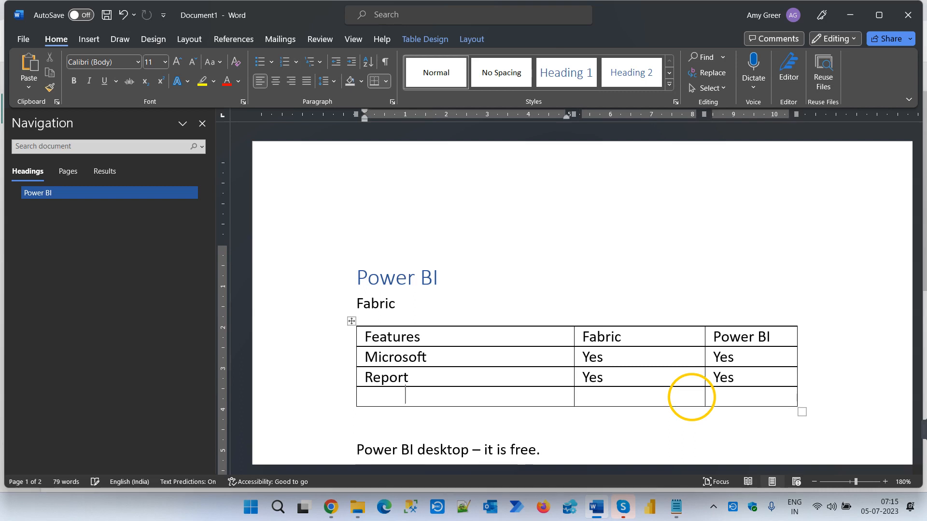
{"action": "type", "text": "SaaS"}
{"action": "key", "text": "Tab"}
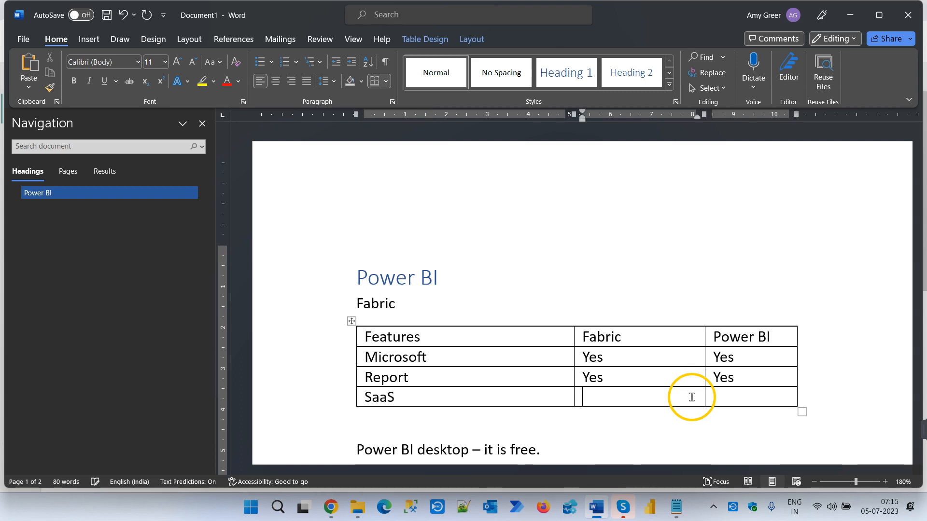
{"action": "type", "text": "Yes"}
{"action": "key", "text": "Tab"}
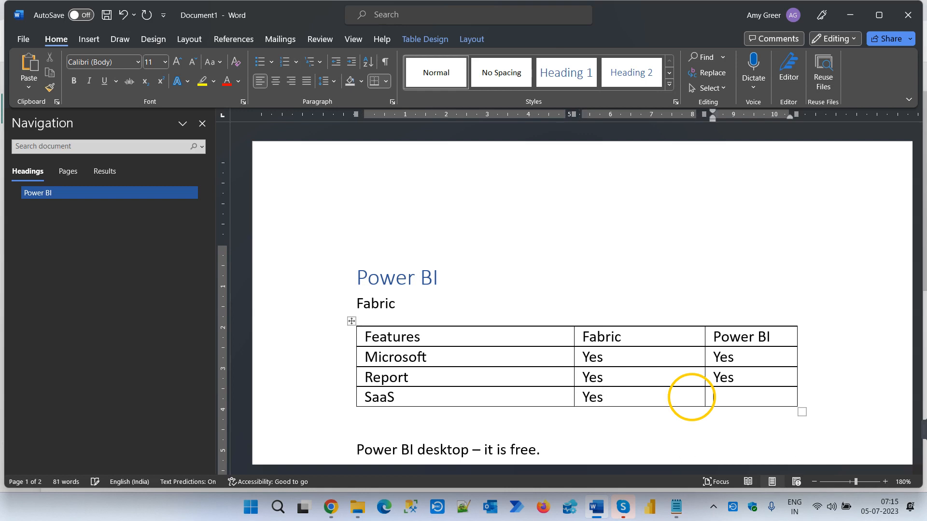
{"action": "type", "text": "Yes"}
{"action": "left_click", "coordinate": [414, 396]}
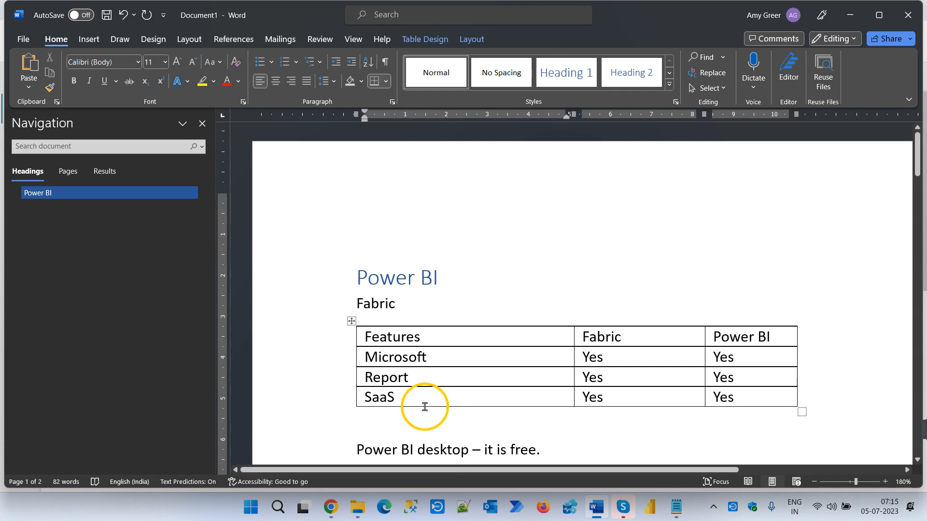
- Add a table row below "SaaS" with "Workspace" as the feature and "Yes" for both Fabric and Power BI
{"action": "scroll", "coordinate": [425, 405], "scroll_direction": "down", "scroll_amount": 2}
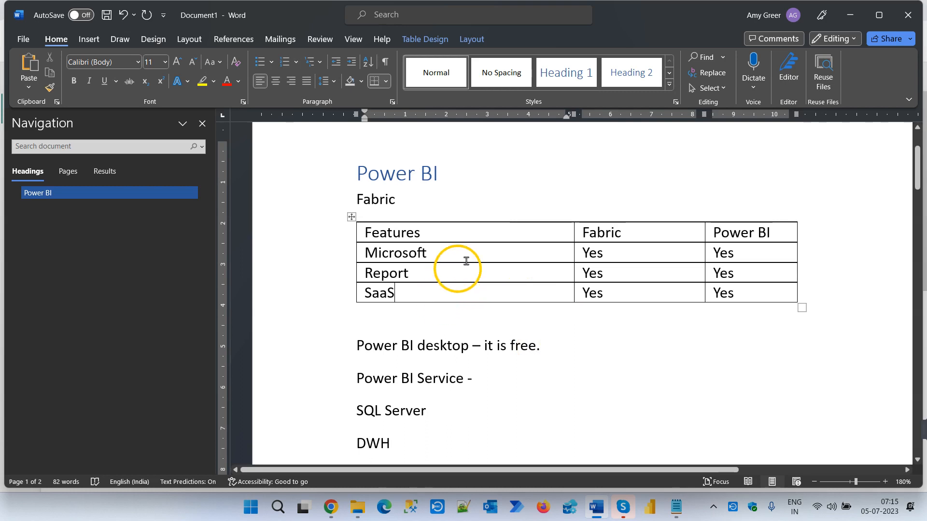
{"action": "left_click", "coordinate": [759, 297]}
{"action": "key", "text": "Tab"}
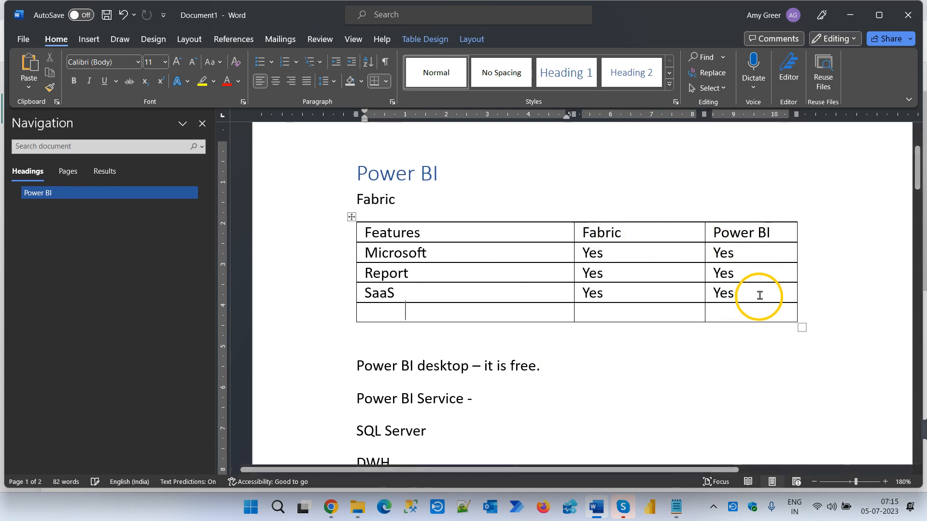
{"action": "type", "text": "Workspace"}
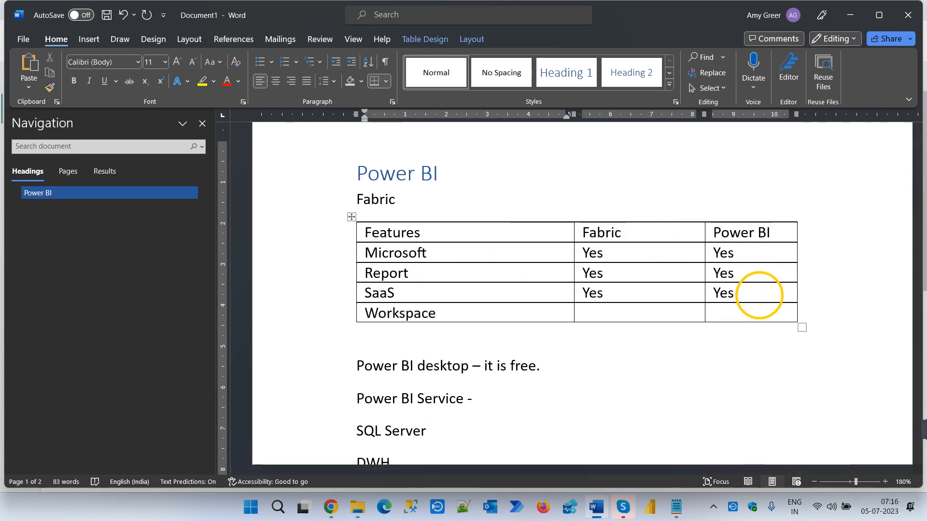
{"action": "key", "text": "Tab"}
{"action": "type", "text": "Yes"}
{"action": "key", "text": "Tab"}
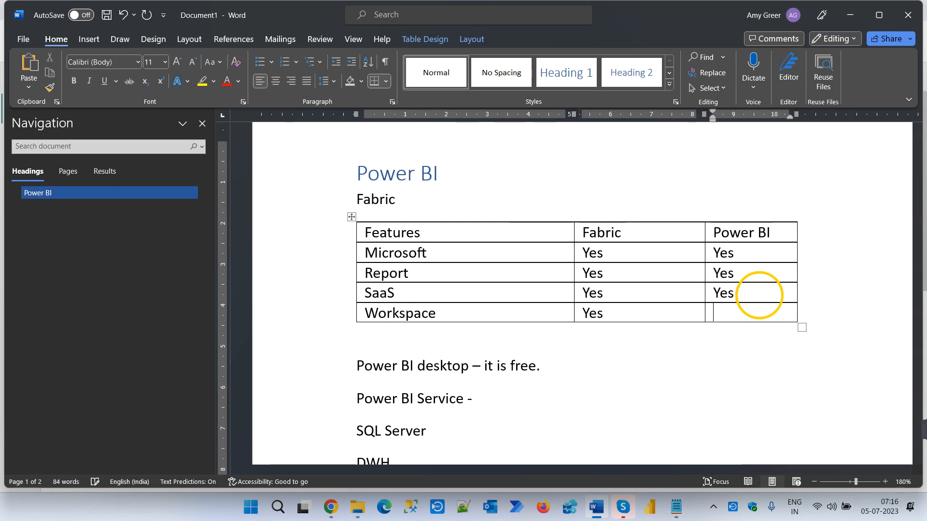
{"action": "type", "text": "P"}
{"action": "key", "text": "BackSpace"}
{"action": "type", "text": "Yes"}
- Add a table row below "Workspace" with "Dataflow" as the feature and "Yes" for both Fabric and Power BI
{"action": "key", "text": "Tab"}
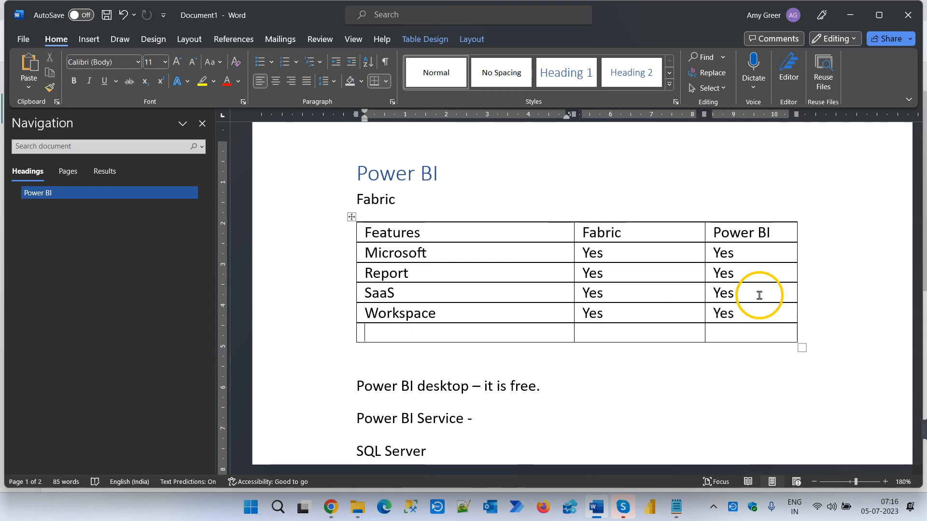
{"action": "type", "text": "Dataflow"}
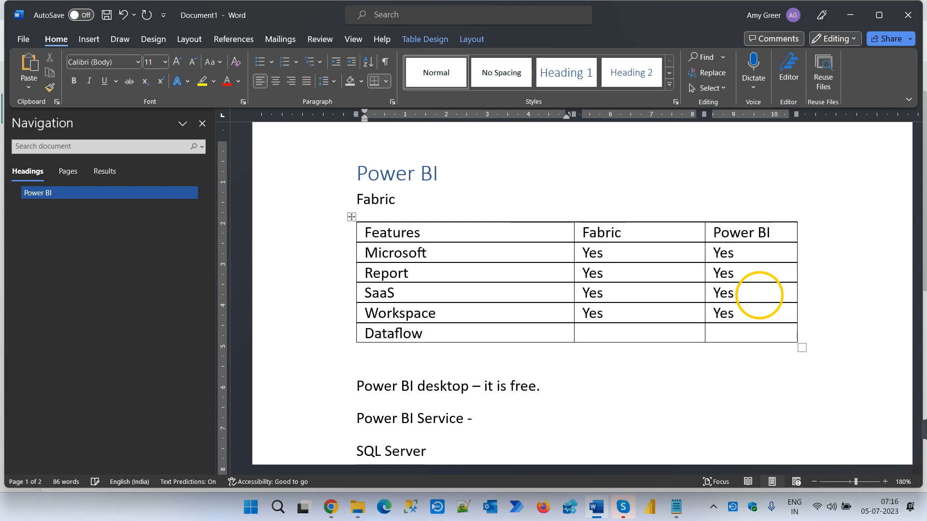
{"action": "key", "text": "Tab"}
{"action": "type", "text": "Yes"}
{"action": "key", "text": "Tab"}
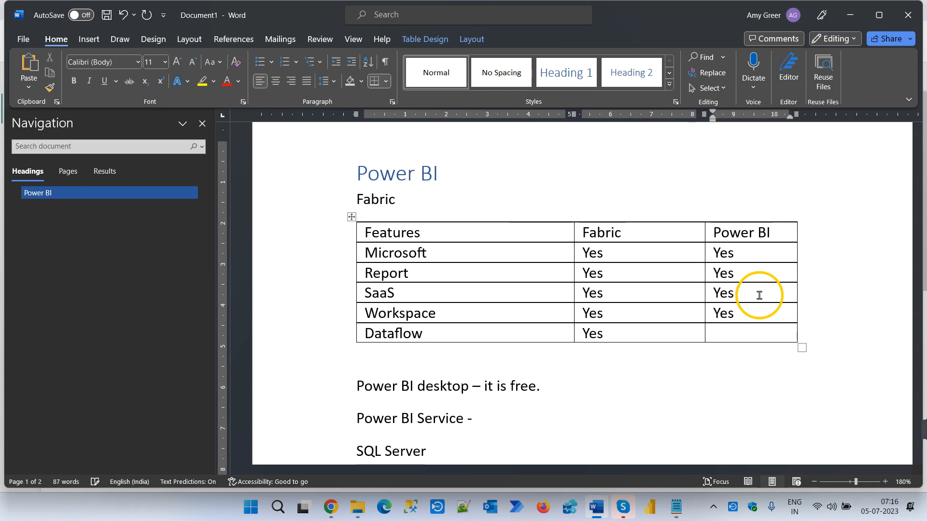
{"action": "type", "text": "Power"}
{"action": "key", "text": "BackSpace"}
{"action": "key", "text": "BackSpace"}
{"action": "key", "text": "BackSpace"}
{"action": "key", "text": "BackSpace"}
{"action": "key", "text": "BackSpace"}
{"action": "type", "text": "Yes"}
- Add a table row below "Dataflow" with "Datamart" as the feature and "Yes" for both Fabric and Power BI
{"action": "key", "text": "Tab"}
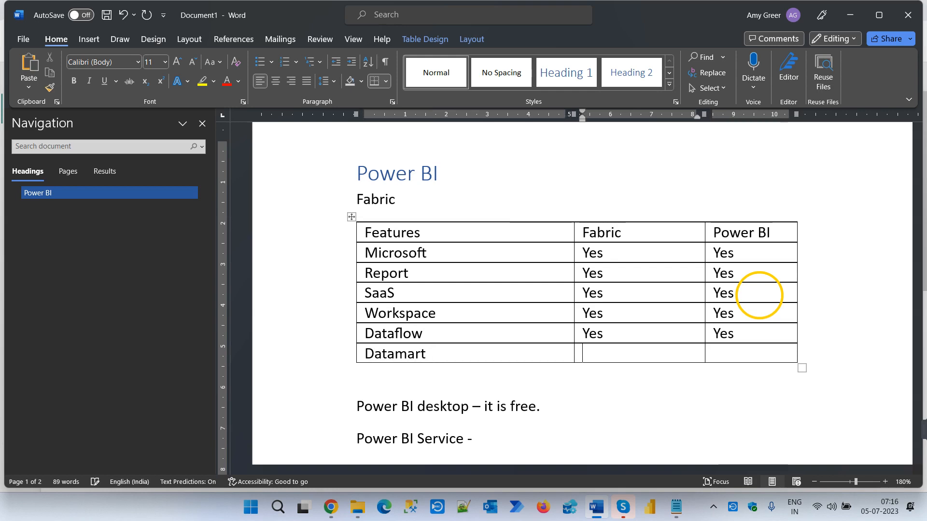
{"action": "key", "text": "Tab"}
{"action": "type", "text": "Yes"}
- Add a table row below "Datamart" with "Data factory" as the feature, "Yes" for Fabric and "No" for Power BI
{"action": "key", "text": "Tab"}
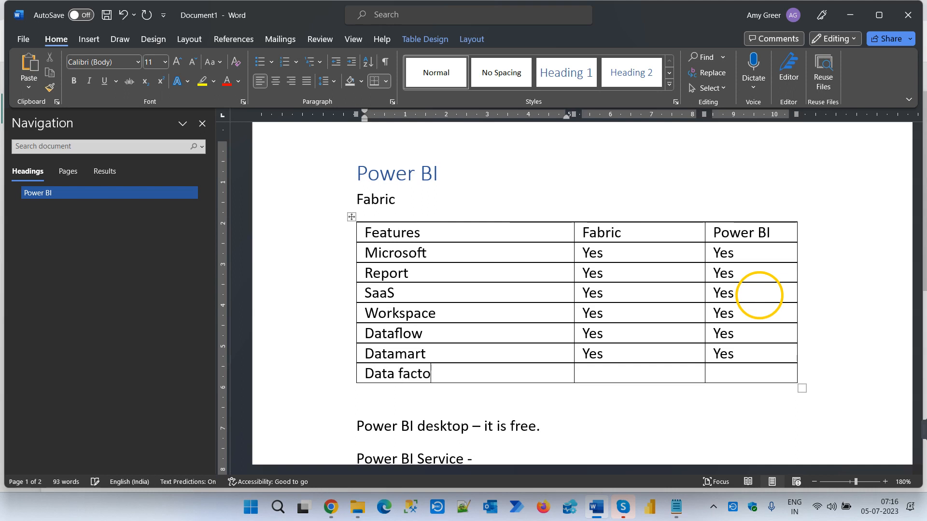
{"action": "key", "text": "Tab"}
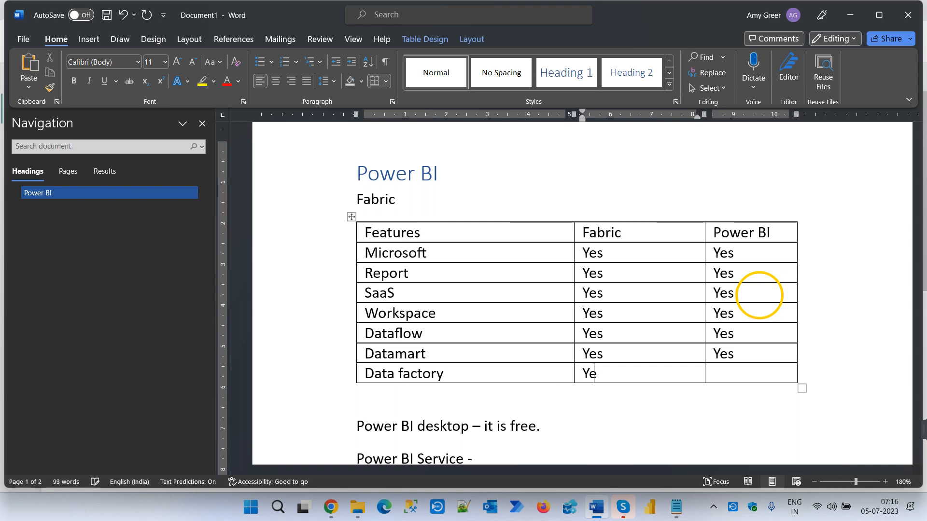
{"action": "key", "text": "Tab"}
{"action": "type", "text": "No"}
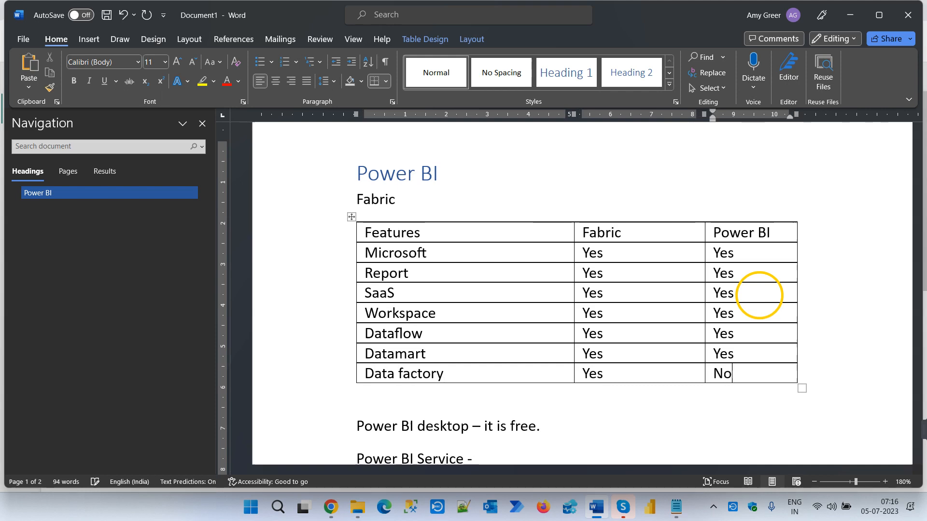
- Add a table row below "Data factory" with "One Lake" as the feature, "Yes" for Fabric and "No" for Power BI
{"action": "key", "text": "Tab"}
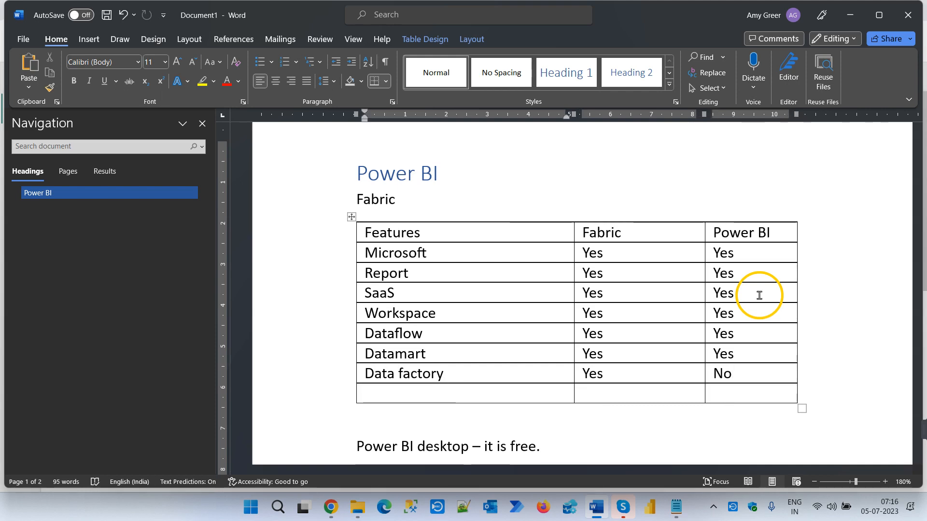
{"action": "type", "text": "One La"}
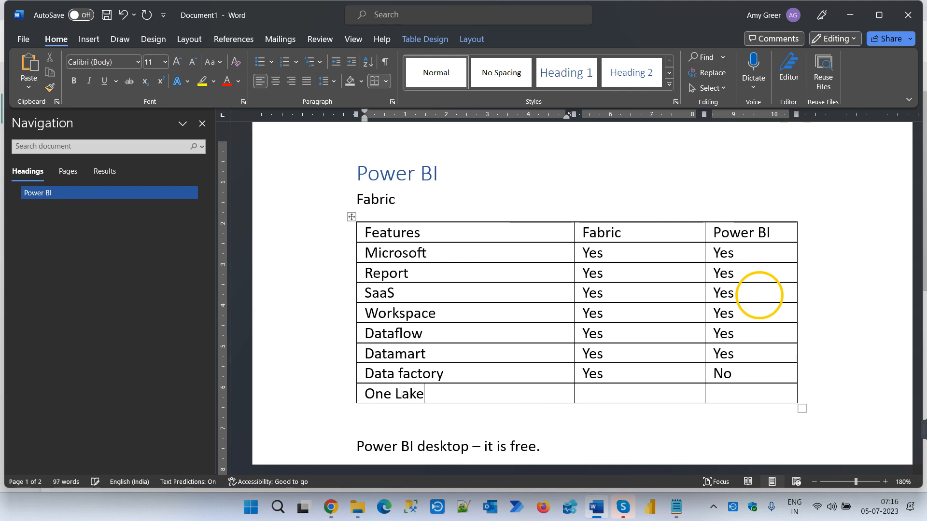
{"action": "type", "text": "ke"}
{"action": "key", "text": "Tab"}
{"action": "type", "text": "Yes"}
{"action": "key", "text": "Tab"}
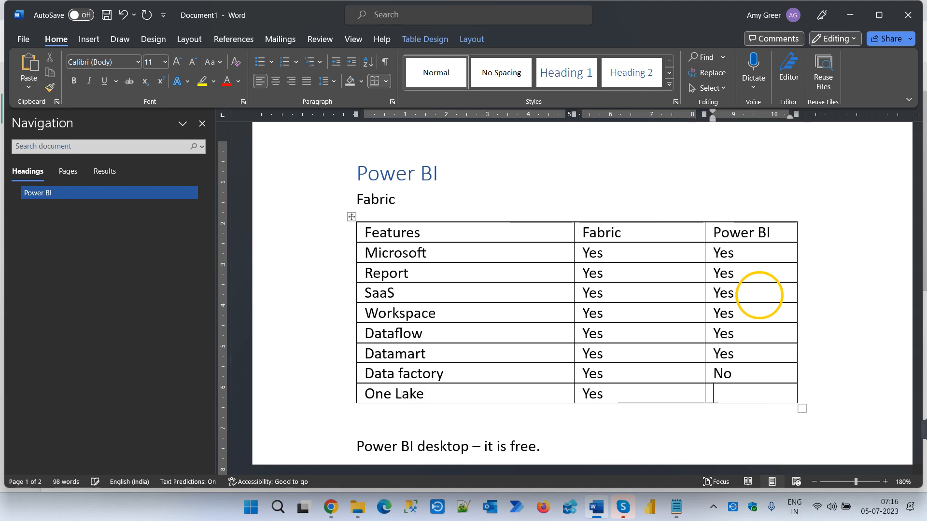
- Add a table row below "One Lake" with "SQL" as the feature, "Yes" for Fabric and "No" for Power BI
{"action": "key", "text": "Tab"}
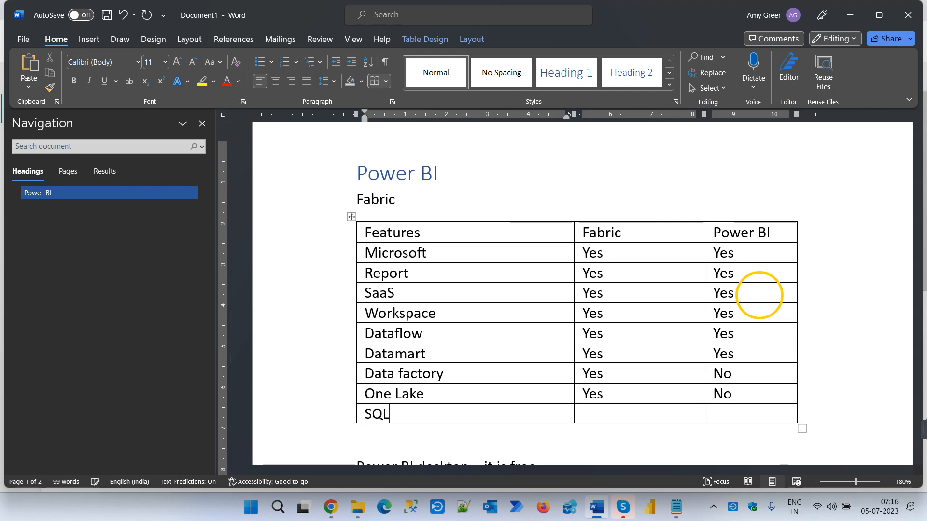
{"action": "key", "text": "Tab"}
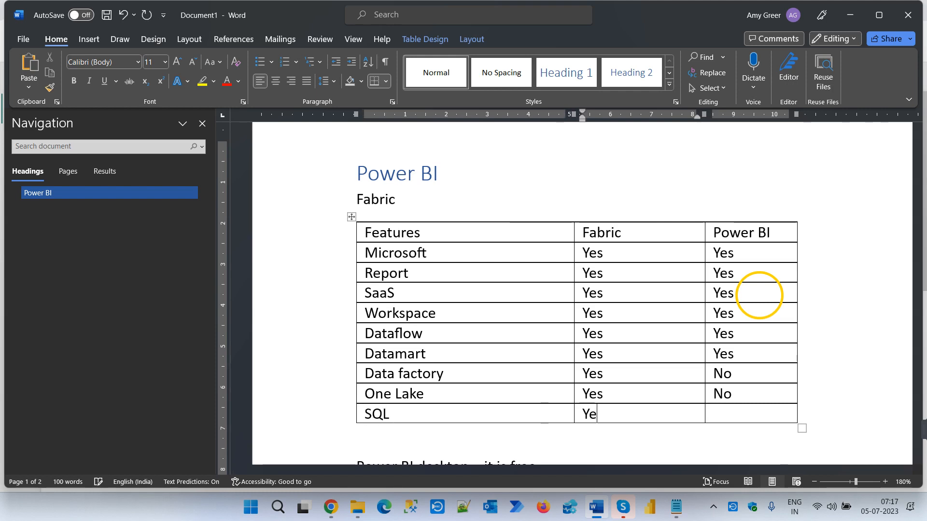
{"action": "key", "text": "Tab"}
{"action": "type", "text": "No"}
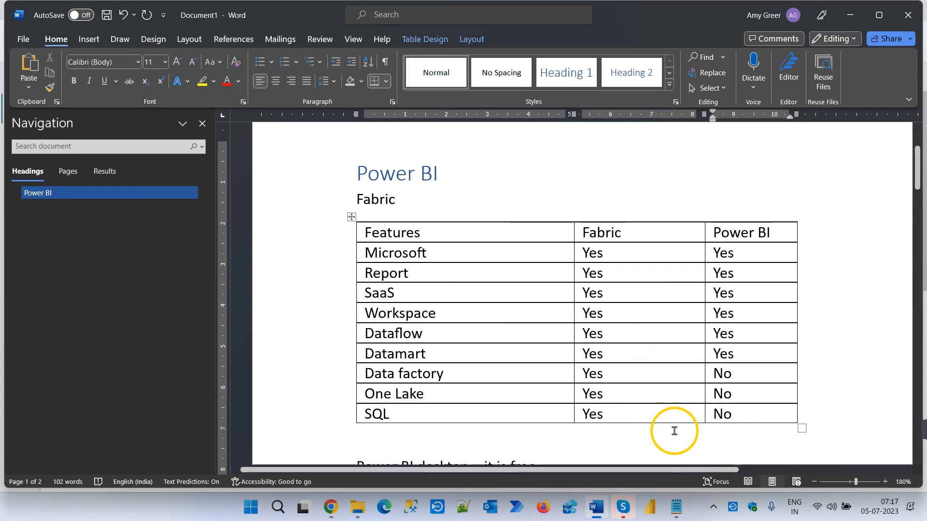
- Add a "Spark" row below "SQL" with "Yes" for Fabric and "No" for Power BI, and narrow the Fabric and Power BI columns
{"action": "key", "text": "Tab"}
{"action": "scroll", "coordinate": [695, 435], "scroll_direction": "down", "scroll_amount": 1}
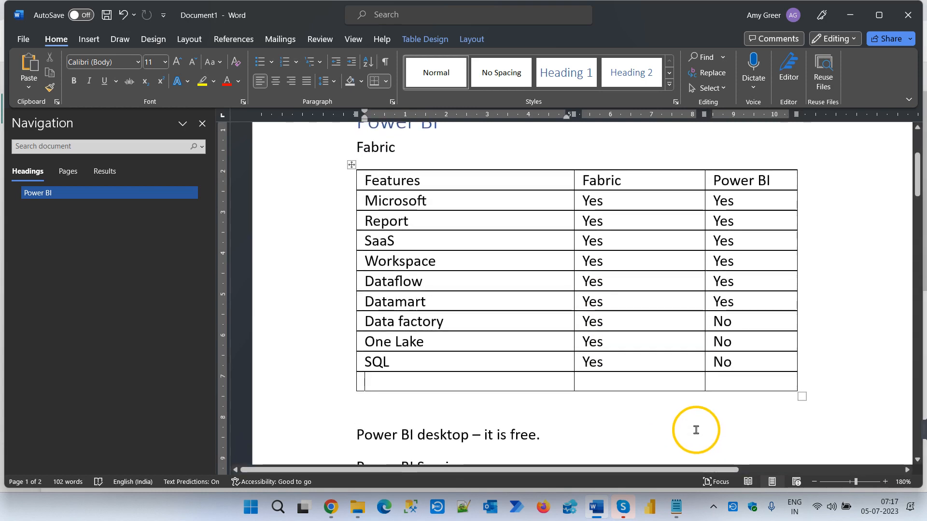
{"action": "type", "text": "Spark"}
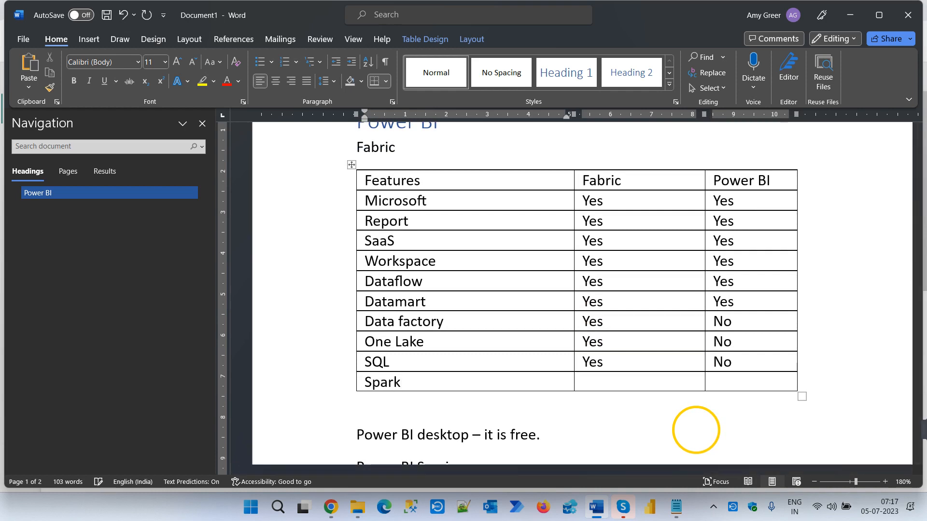
{"action": "key", "text": "Tab"}
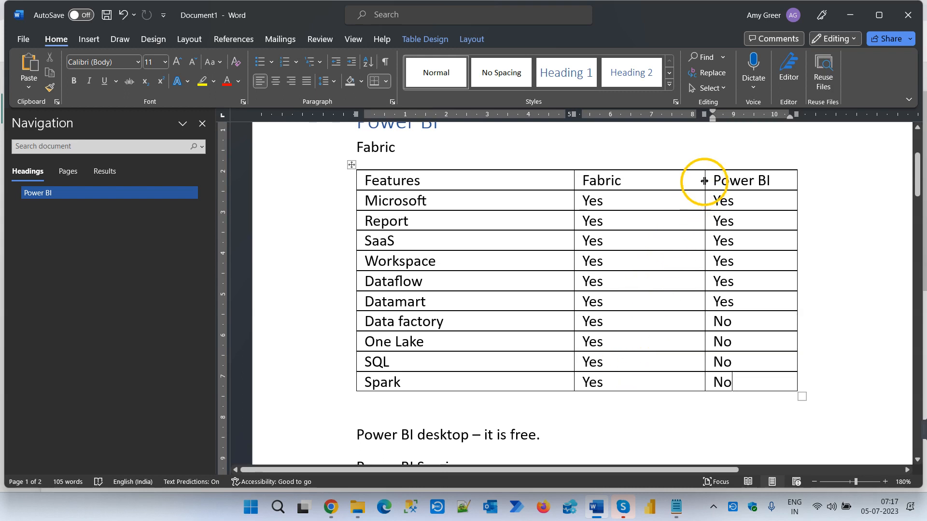
{"action": "left_click_drag", "start_coordinate": [705, 179], "coordinate": [654, 179]}
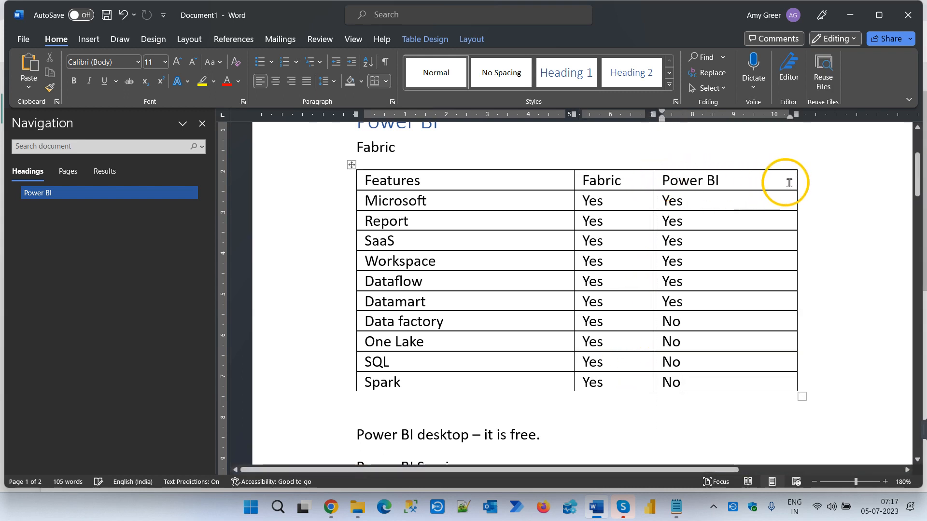
{"action": "left_click_drag", "start_coordinate": [796, 182], "coordinate": [735, 182]}
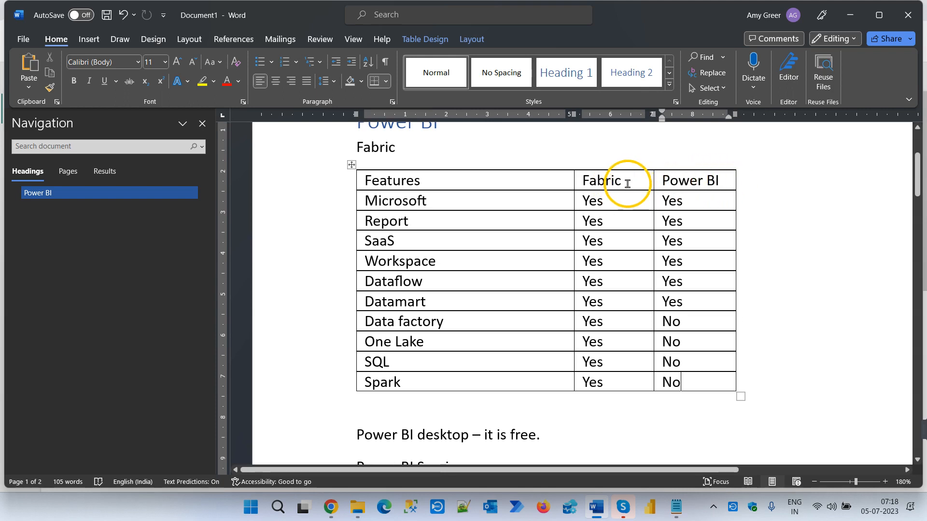
- Add the line "Synapse analytics (Paas)" below "Fabric", followed by an empty line above the table
{"action": "scroll", "coordinate": [555, 178], "scroll_direction": "up", "scroll_amount": 1}
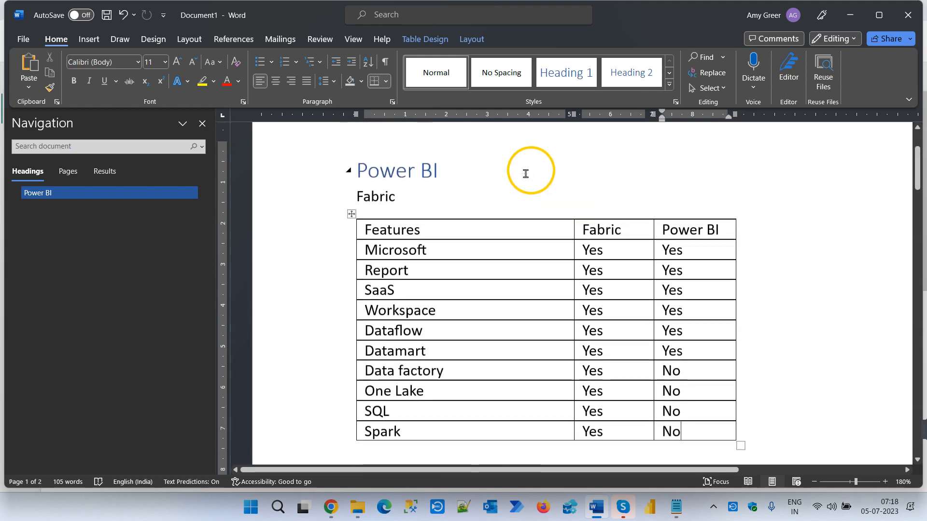
{"action": "left_click", "coordinate": [485, 208]}
{"action": "key", "text": "Return"}
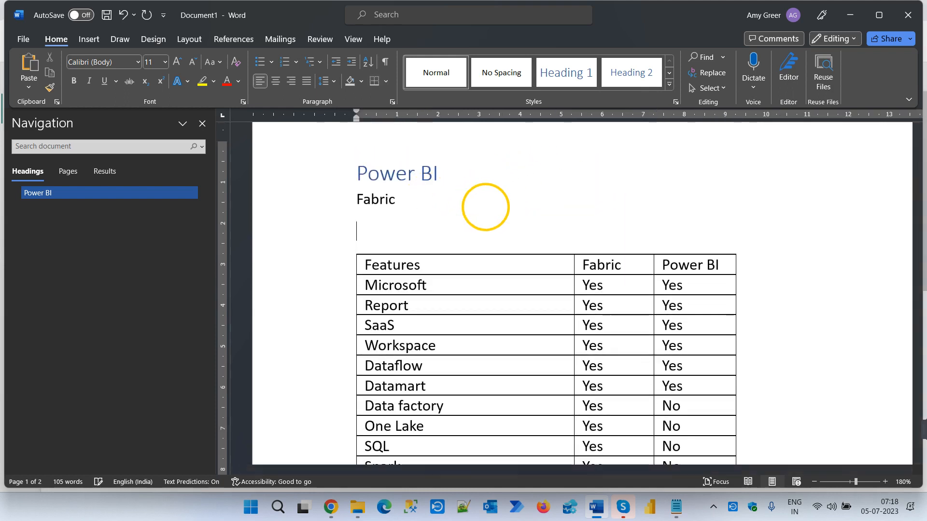
{"action": "type", "text": "Synapse ana"}
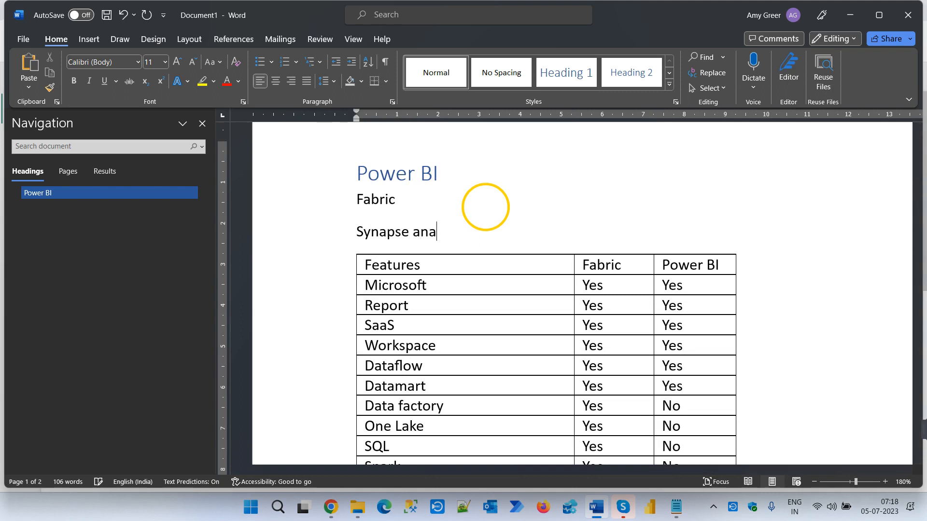
{"action": "type", "text": "lt"}
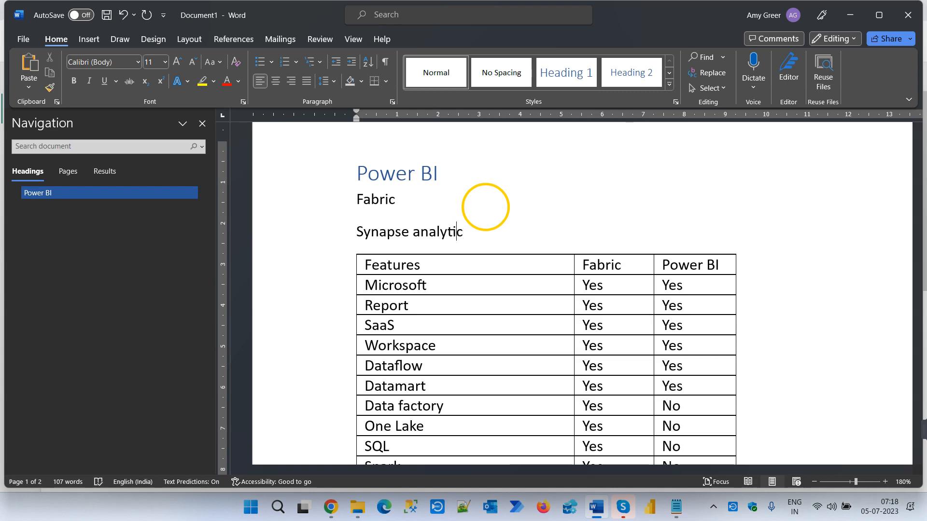
{"action": "key", "text": "Return"}
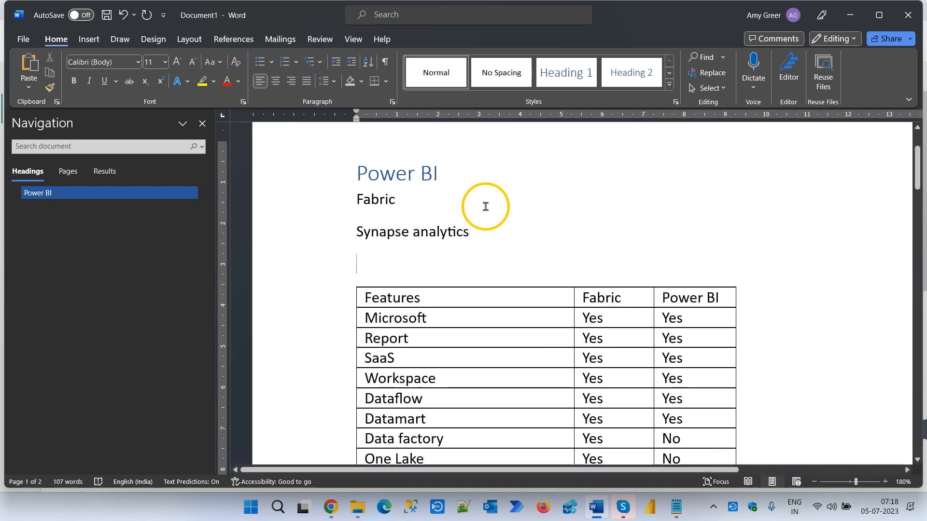
{"action": "left_click", "coordinate": [547, 236]}
{"action": "type", "text": "(Paas"}
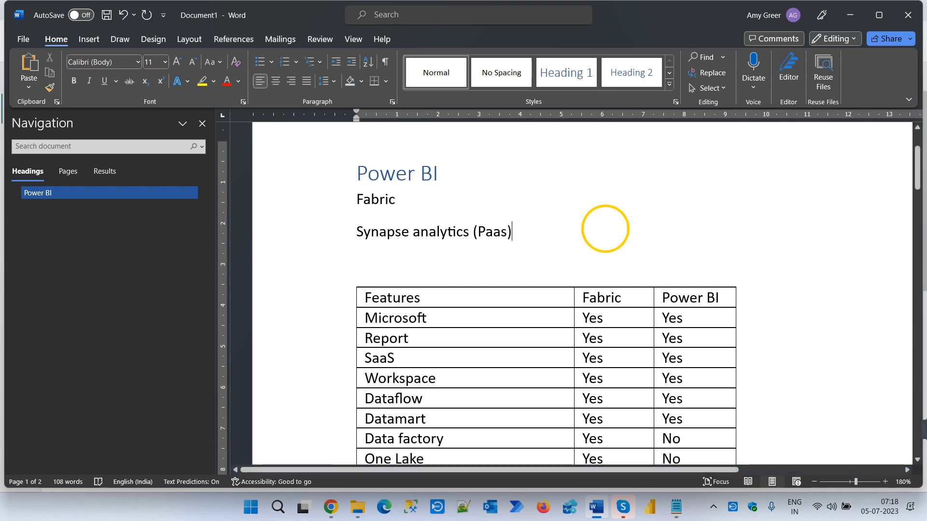
{"action": "left_click", "coordinate": [356, 231]}
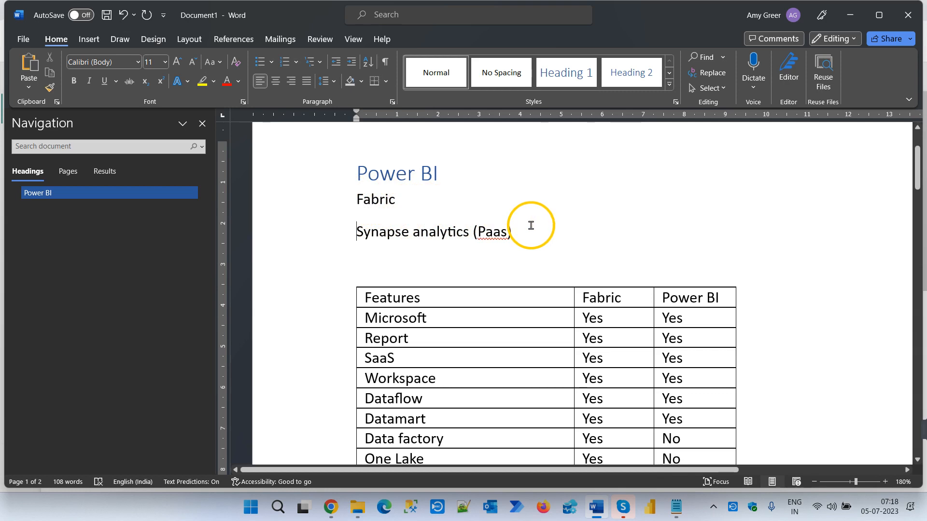
- Switch to the Microsoft Fabric home page in Chrome and look through the offered experiences
{"action": "scroll", "coordinate": [551, 232], "scroll_direction": "down", "scroll_amount": 2}
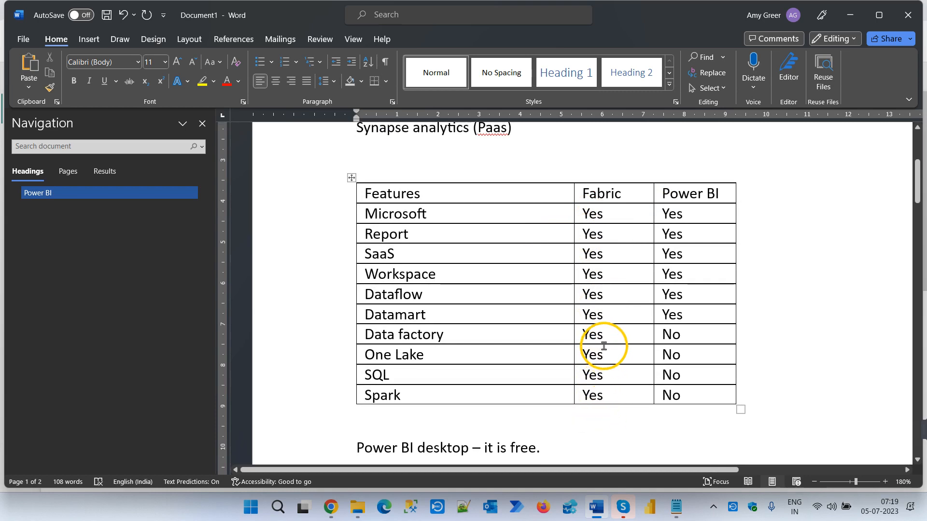
{"action": "left_click", "coordinate": [333, 505]}
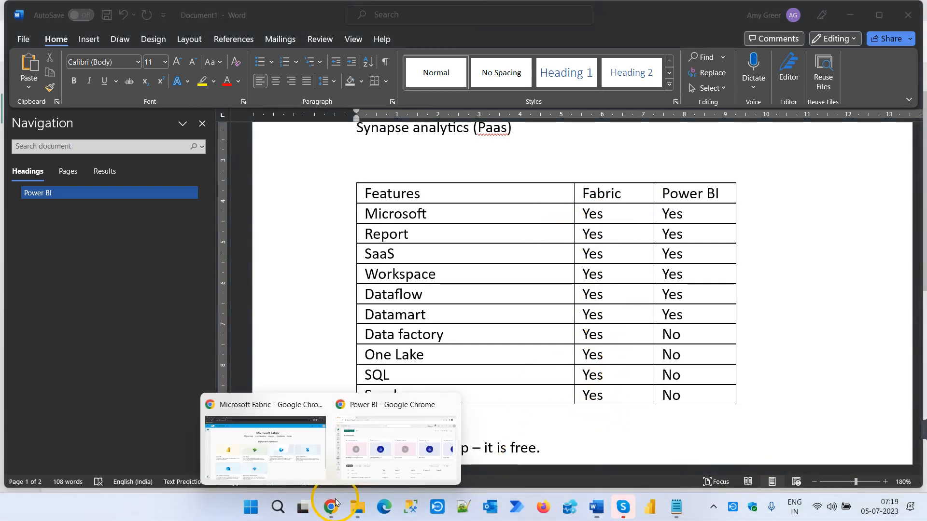
{"action": "left_click", "coordinate": [275, 459]}
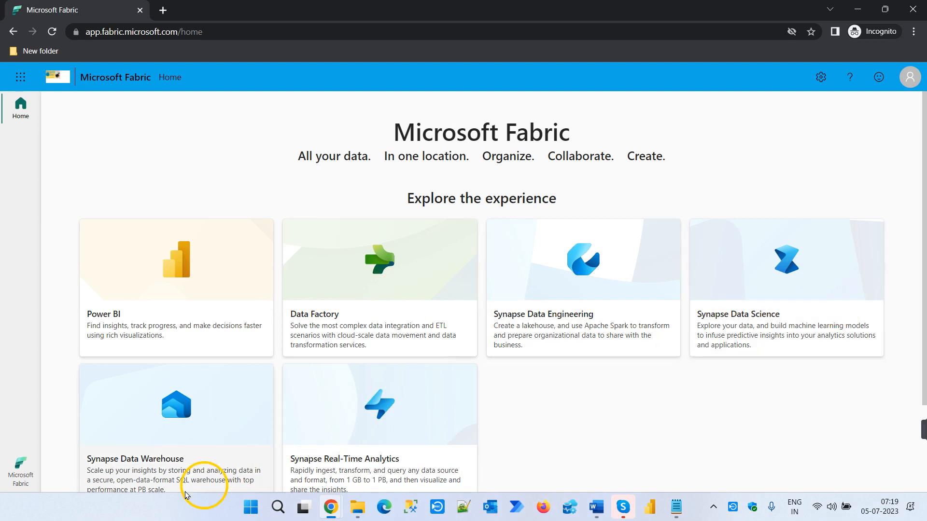
{"action": "scroll", "coordinate": [429, 449], "scroll_direction": "down", "scroll_amount": 2}
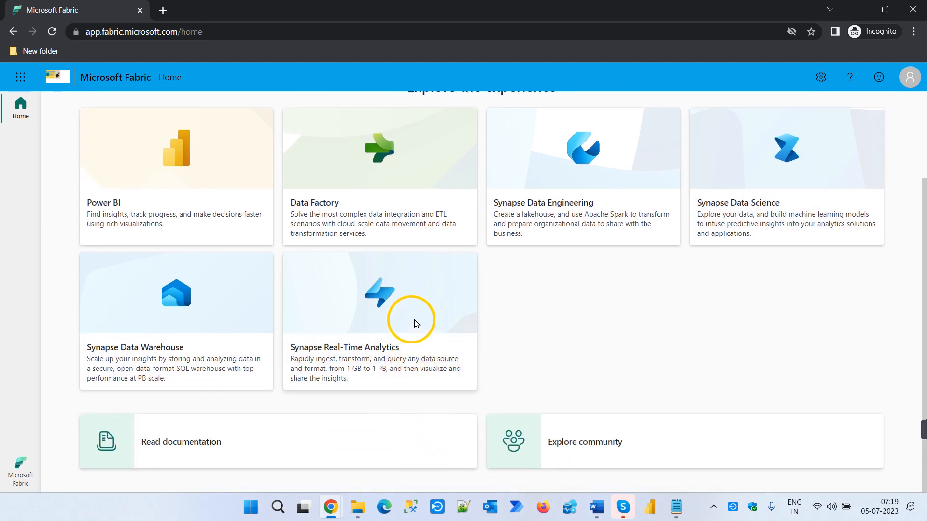
{"action": "scroll", "coordinate": [422, 334], "scroll_direction": "up", "scroll_amount": 2}
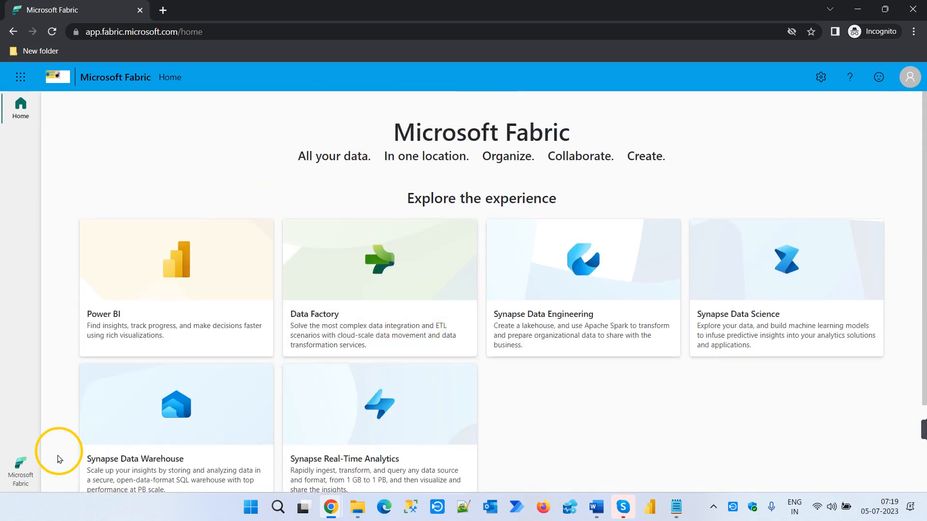
- Open the Power BI experience from the Microsoft Fabric home page and show the list of workspaces
{"action": "left_click", "coordinate": [26, 464]}
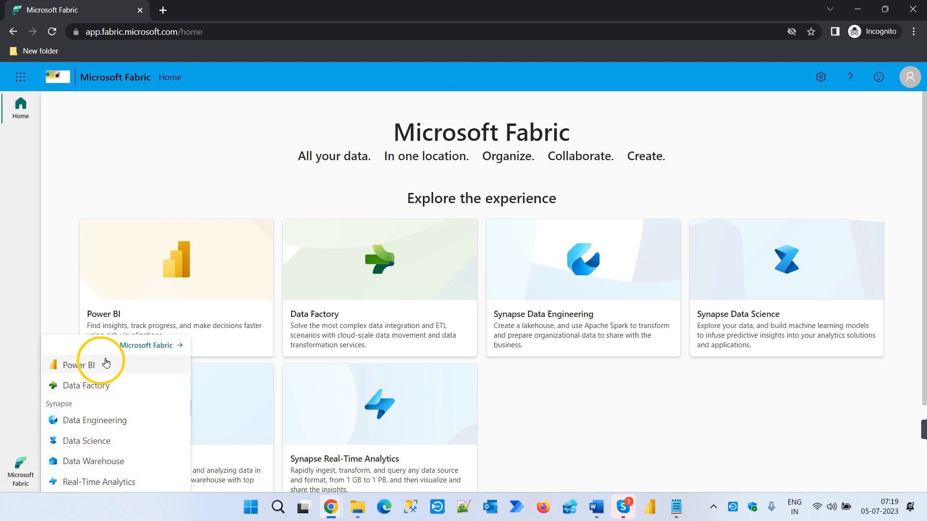
{"action": "left_click", "coordinate": [146, 345]}
{"action": "scroll", "coordinate": [155, 357], "scroll_direction": "down", "scroll_amount": 2}
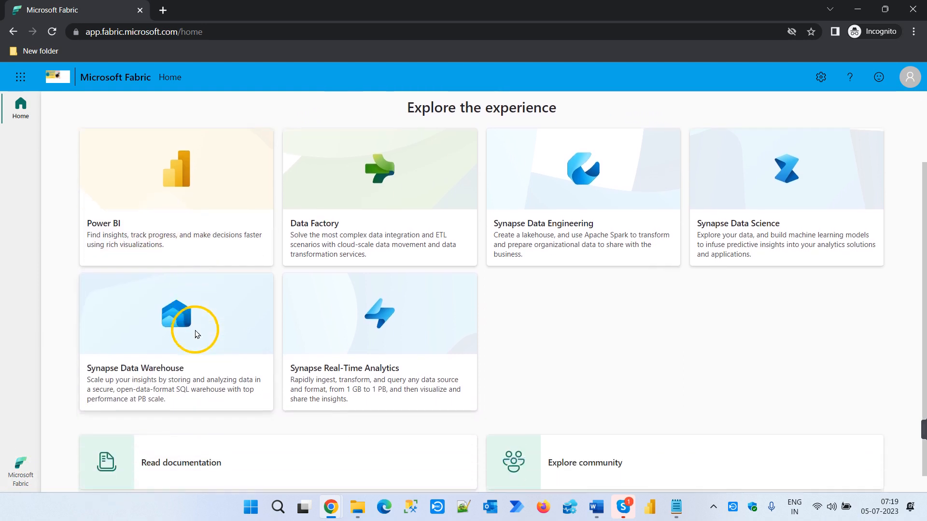
{"action": "left_click", "coordinate": [205, 169]}
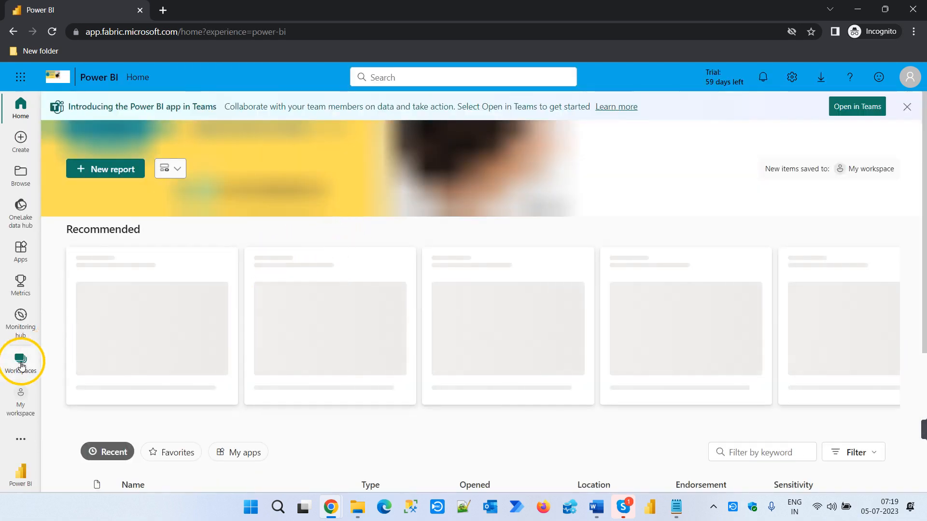
{"action": "left_click", "coordinate": [21, 365]}
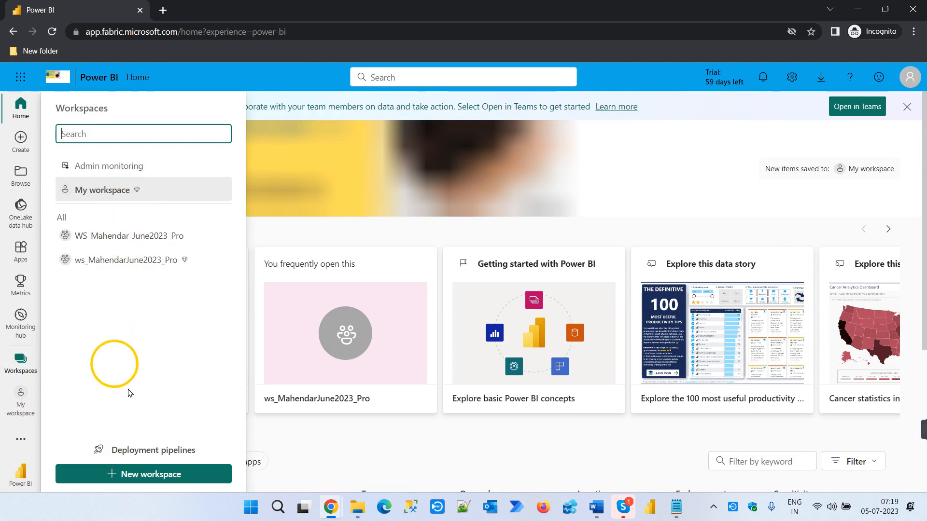
- Switch to the other Chrome window with the Power BI service, view its workspaces list and minimize that window
{"action": "mouse_move", "coordinate": [331, 504]}
{"action": "left_click", "coordinate": [366, 423]}
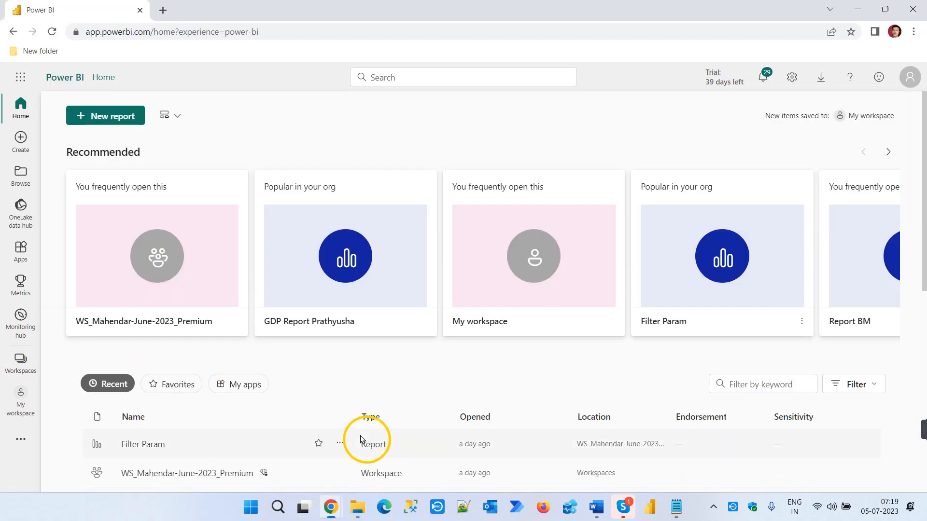
{"action": "left_click", "coordinate": [22, 367]}
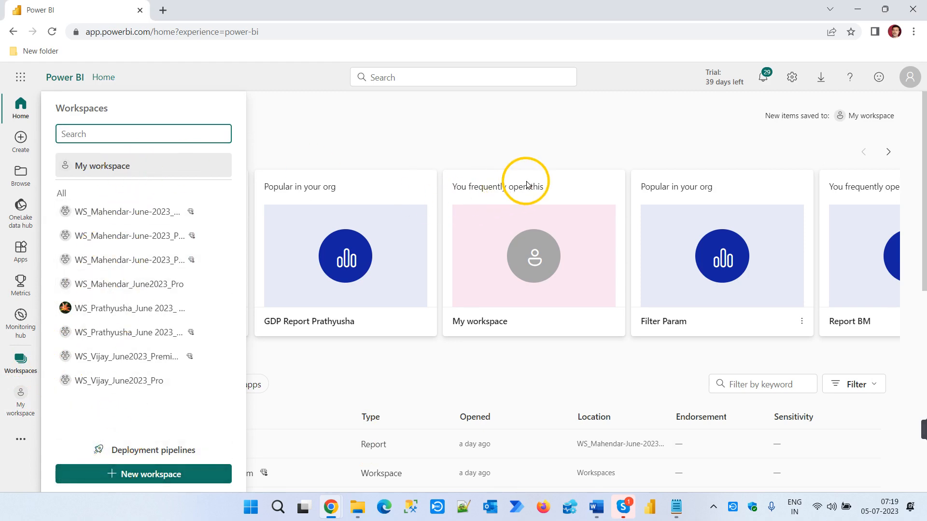
{"action": "left_click", "coordinate": [858, 8]}
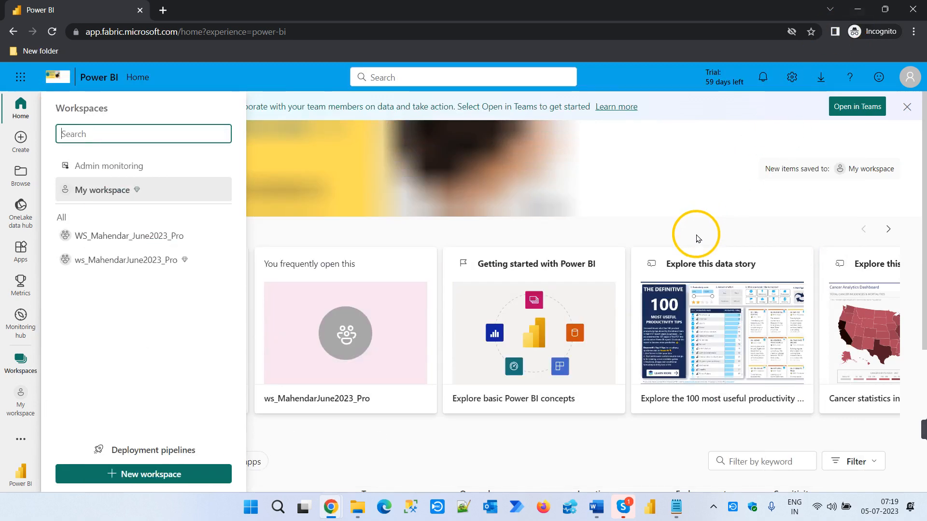
- Return to the Word document and correct "Paas" to "PaaS" in the "Synapse analytics" line
{"action": "left_click", "coordinate": [861, 9]}
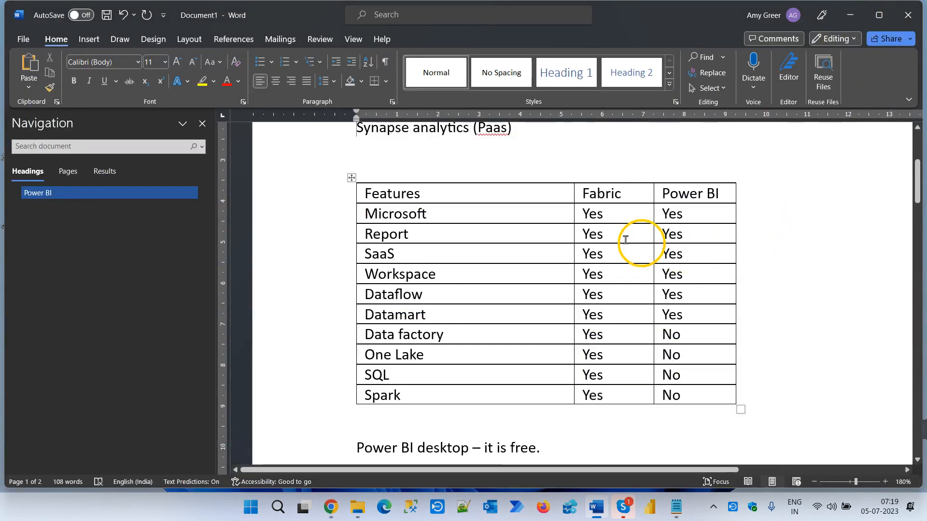
{"action": "scroll", "coordinate": [563, 218], "scroll_direction": "up", "scroll_amount": 3}
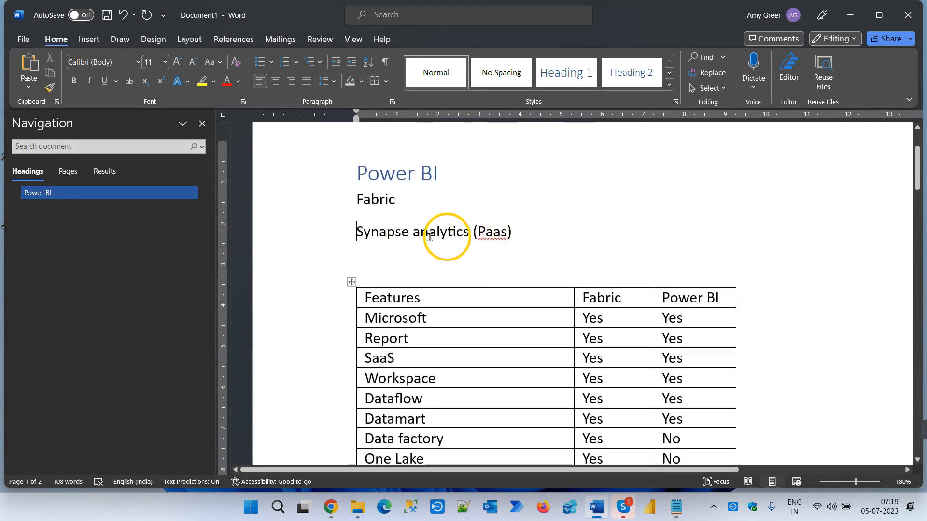
{"action": "left_click", "coordinate": [508, 229]}
{"action": "key", "text": "BackSpace"}
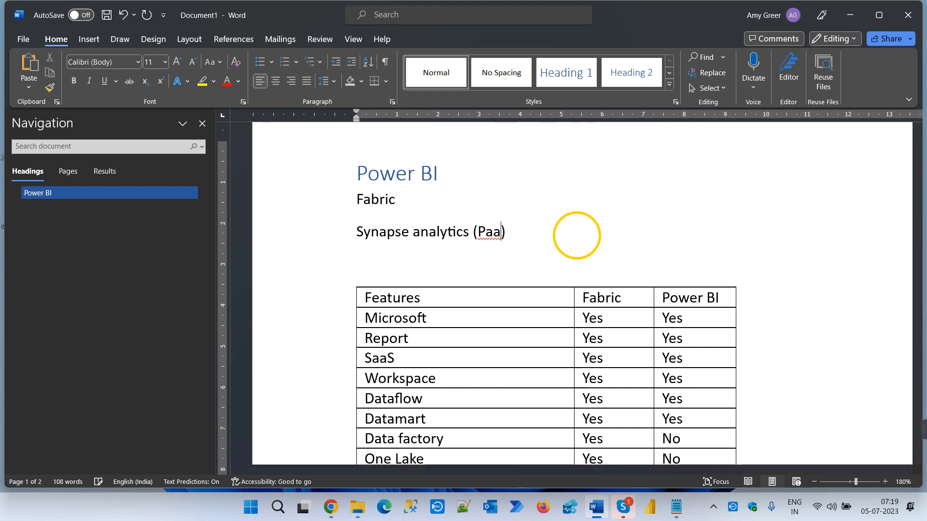
{"action": "type", "text": "S"}
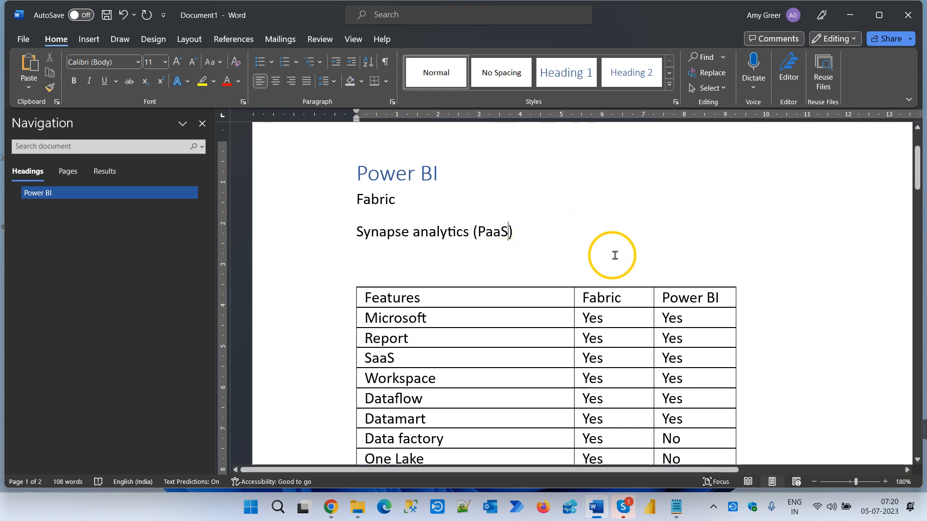
- Narrow the Features column of the comparison table so the Fabric column becomes wider, and review the table rows
{"action": "scroll", "coordinate": [615, 253], "scroll_direction": "down", "scroll_amount": 2}
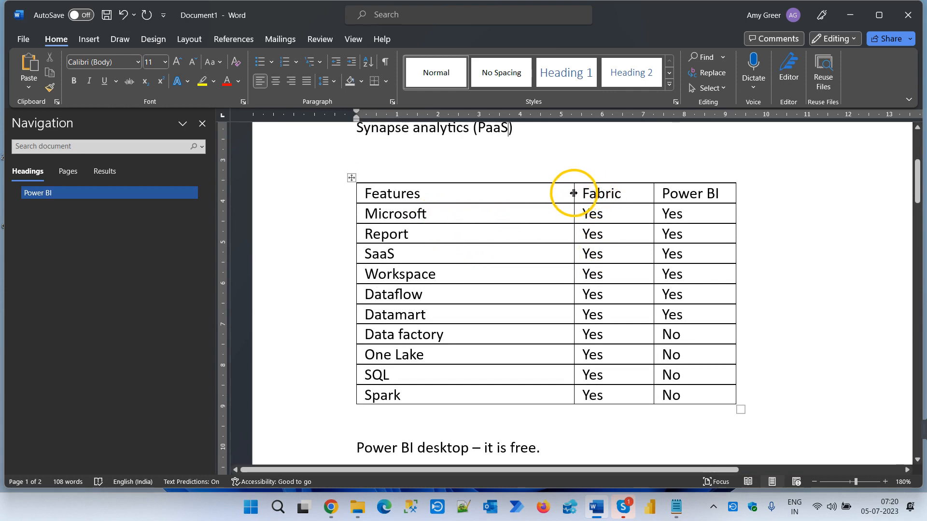
{"action": "left_click_drag", "start_coordinate": [574, 193], "coordinate": [551, 193]}
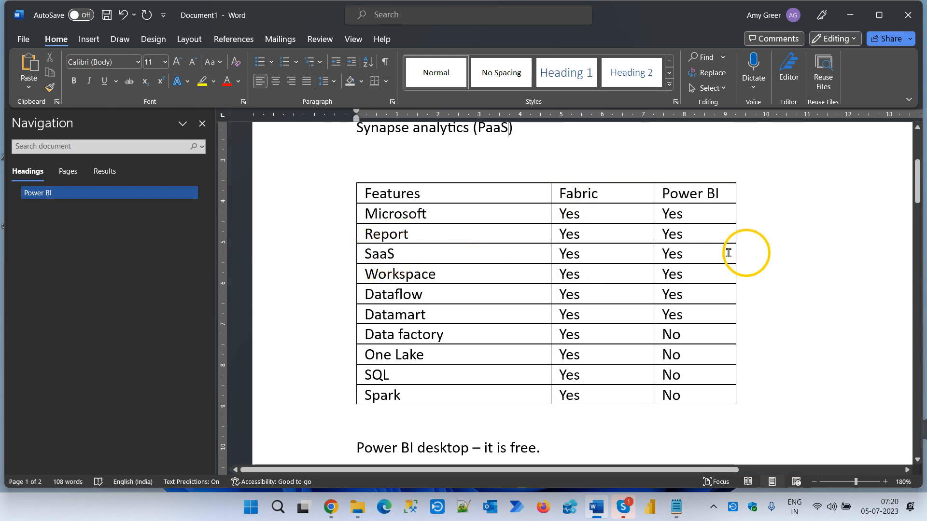
{"action": "scroll", "coordinate": [555, 234], "scroll_direction": "up", "scroll_amount": 3}
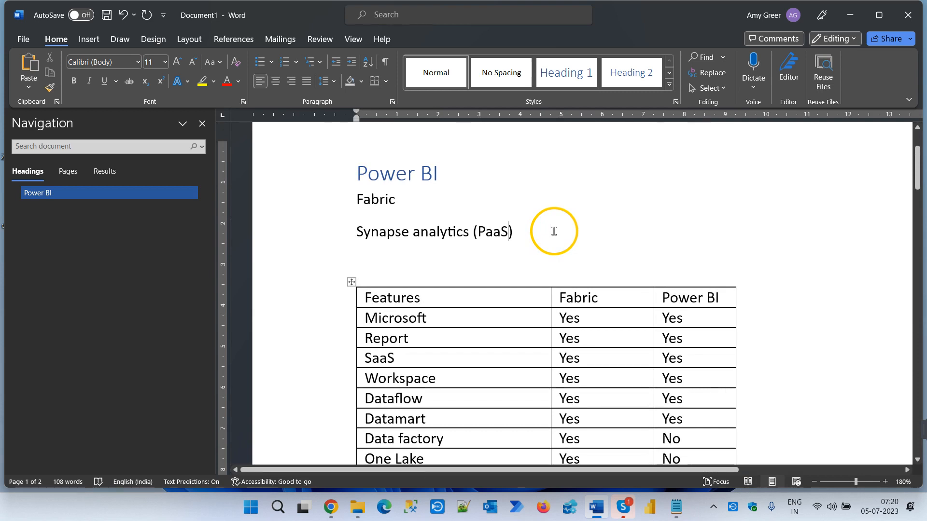
{"action": "scroll", "coordinate": [555, 234], "scroll_direction": "down", "scroll_amount": 4}
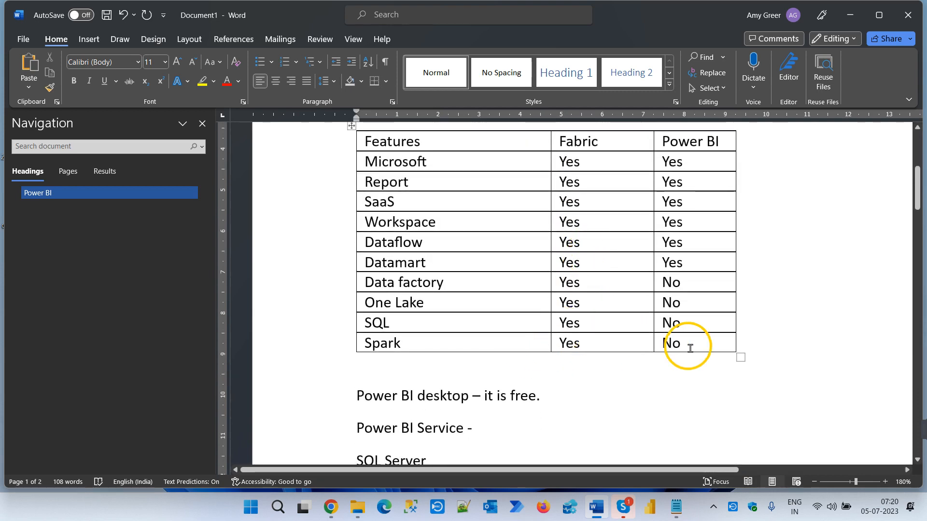
{"action": "scroll", "coordinate": [671, 356], "scroll_direction": "up", "scroll_amount": 1}
{"action": "scroll", "coordinate": [671, 357], "scroll_direction": "up", "scroll_amount": 1}
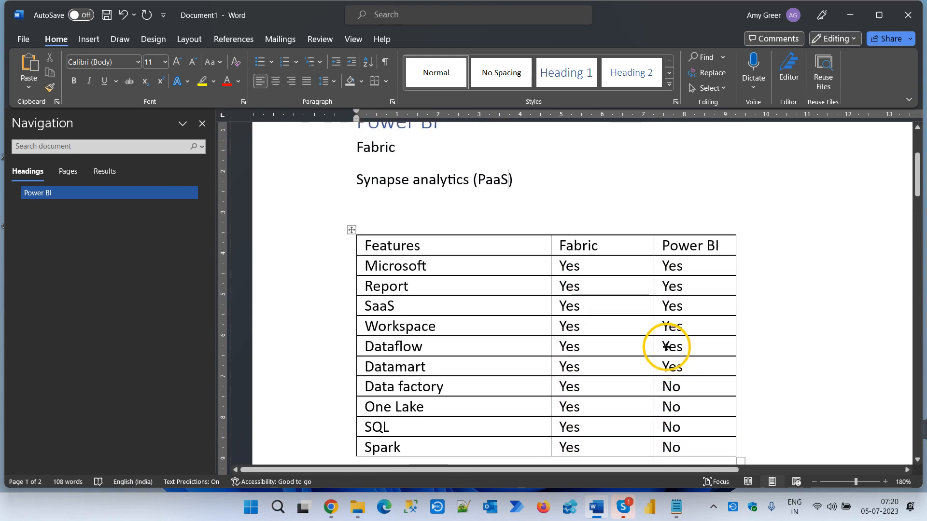
{"action": "scroll", "coordinate": [668, 348], "scroll_direction": "up", "scroll_amount": 1}
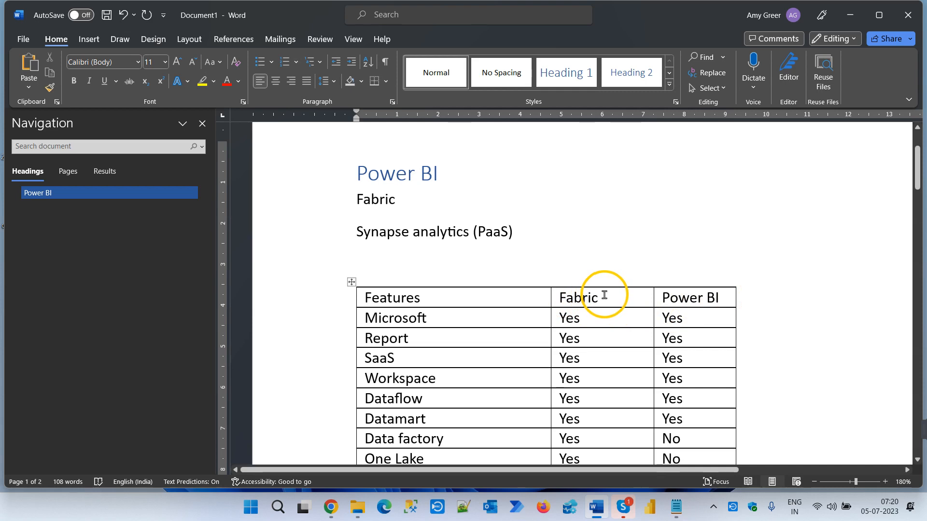
- Add an opening parenthesis directly after "Spark" in the last row of the Features column
{"action": "scroll", "coordinate": [604, 294], "scroll_direction": "down", "scroll_amount": 1}
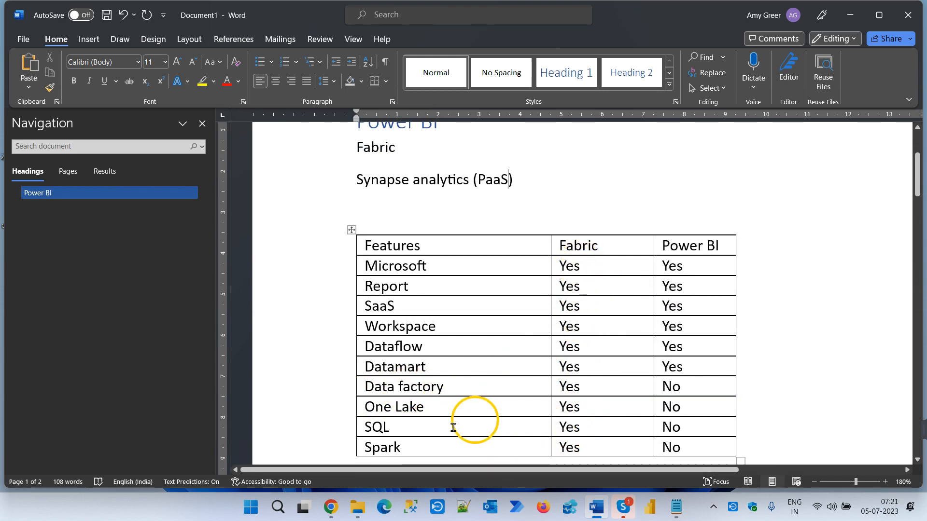
{"action": "left_click", "coordinate": [419, 450]}
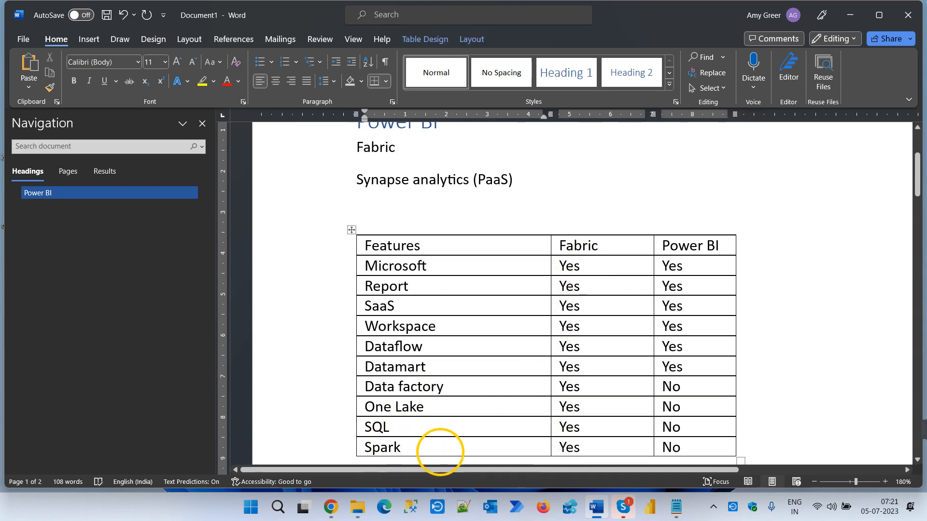
{"action": "type", "text": "("}
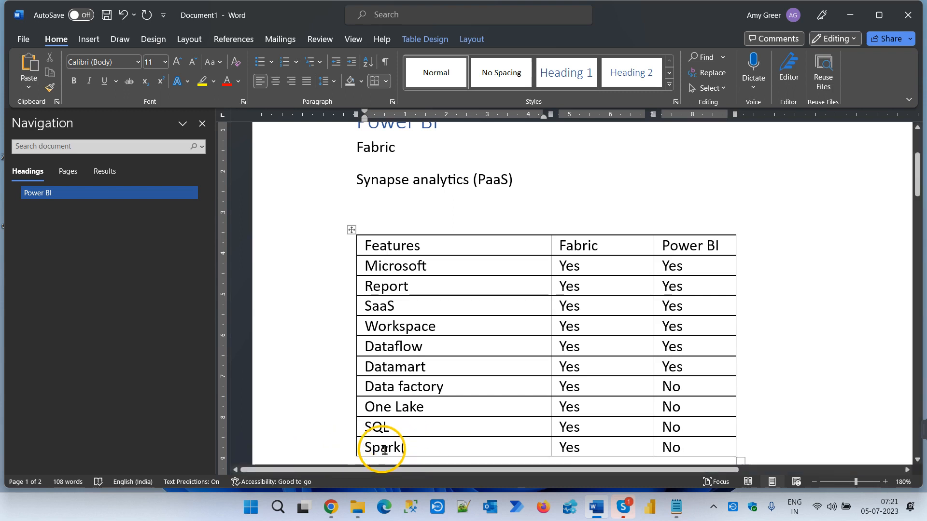
- Review the comparison table and the course topics below it, highlighting the "Connections" line
{"action": "scroll", "coordinate": [386, 450], "scroll_direction": "down", "scroll_amount": 2}
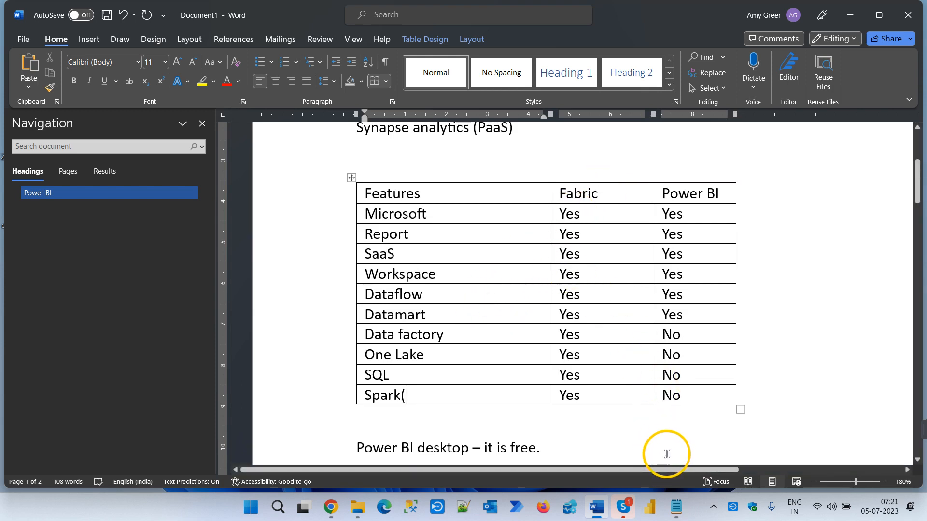
{"action": "scroll", "coordinate": [666, 454], "scroll_direction": "down", "scroll_amount": 1}
{"action": "scroll", "coordinate": [459, 393], "scroll_direction": "down", "scroll_amount": 1}
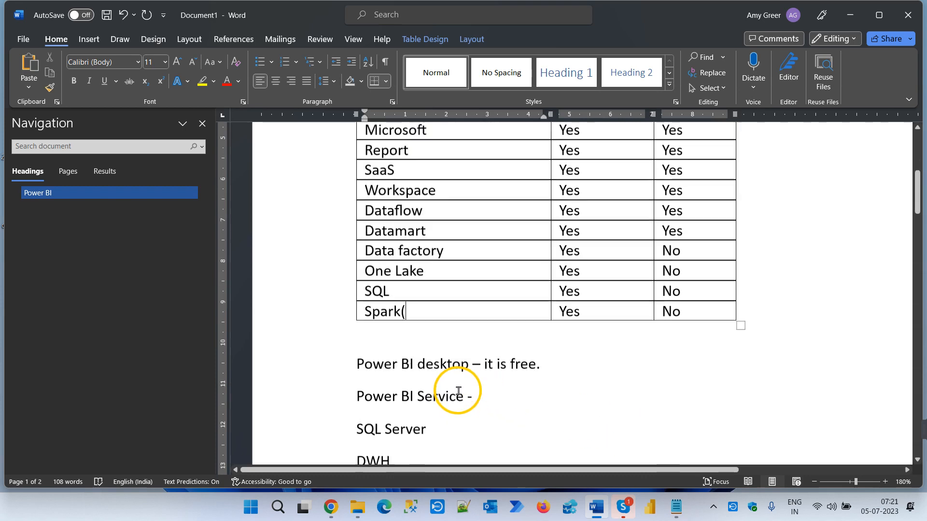
{"action": "scroll", "coordinate": [462, 389], "scroll_direction": "up", "scroll_amount": 4}
{"action": "scroll", "coordinate": [466, 387], "scroll_direction": "down", "scroll_amount": 8}
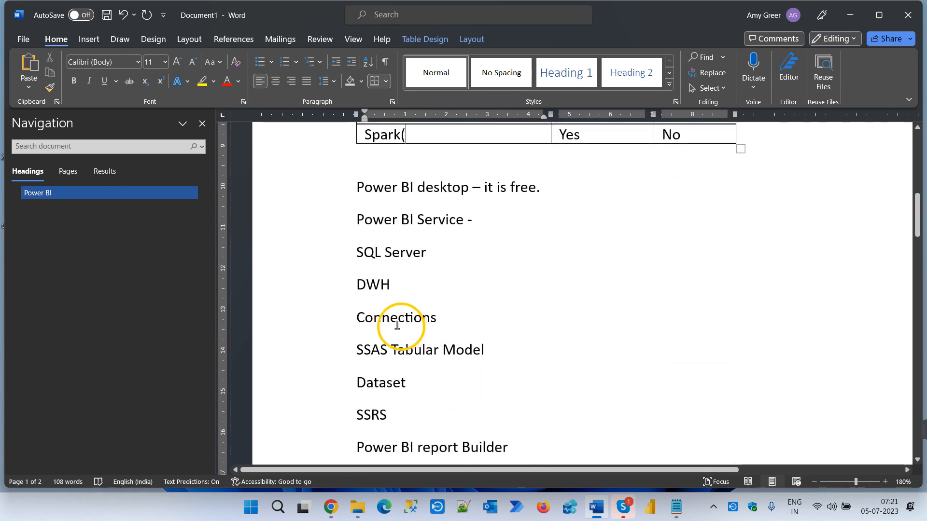
{"action": "left_click_drag", "start_coordinate": [358, 321], "coordinate": [473, 321]}
{"action": "scroll", "coordinate": [558, 324], "scroll_direction": "up", "scroll_amount": 5}
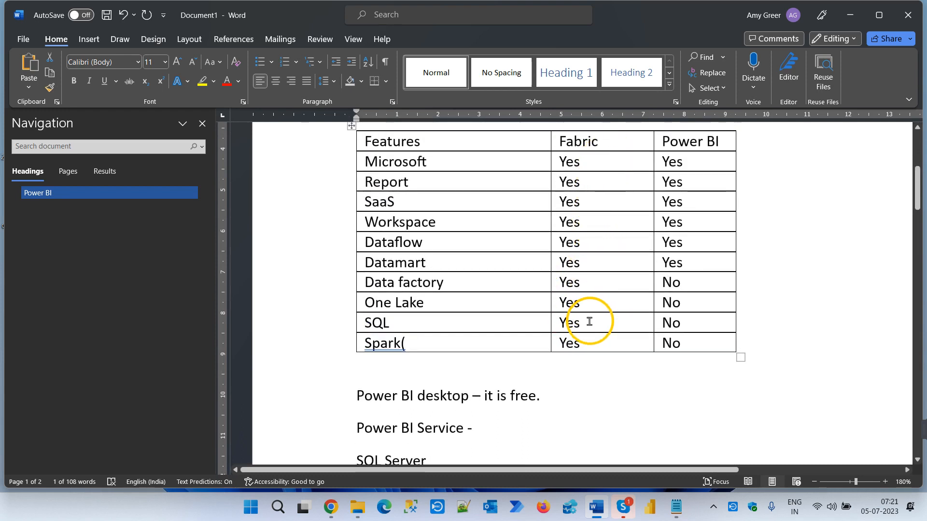
{"action": "scroll", "coordinate": [589, 332], "scroll_direction": "down", "scroll_amount": 3}
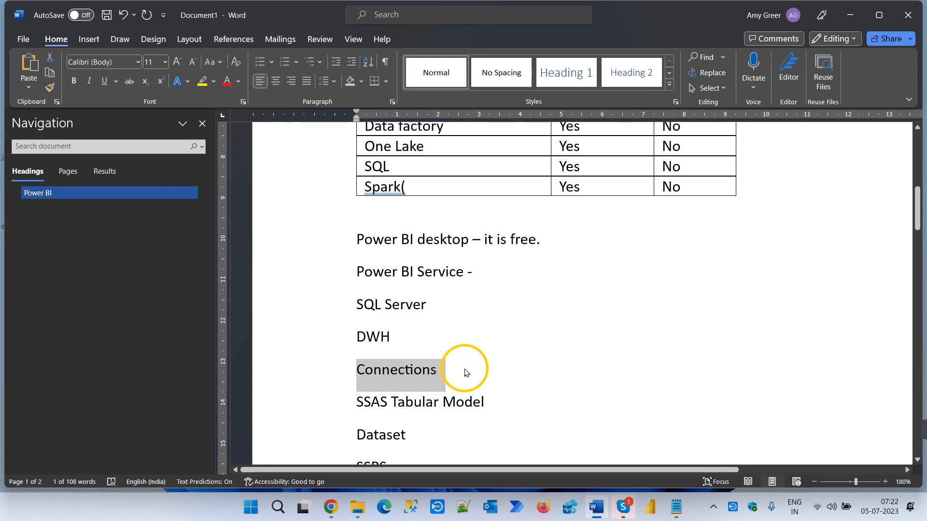
{"action": "scroll", "coordinate": [471, 369], "scroll_direction": "up", "scroll_amount": 5}
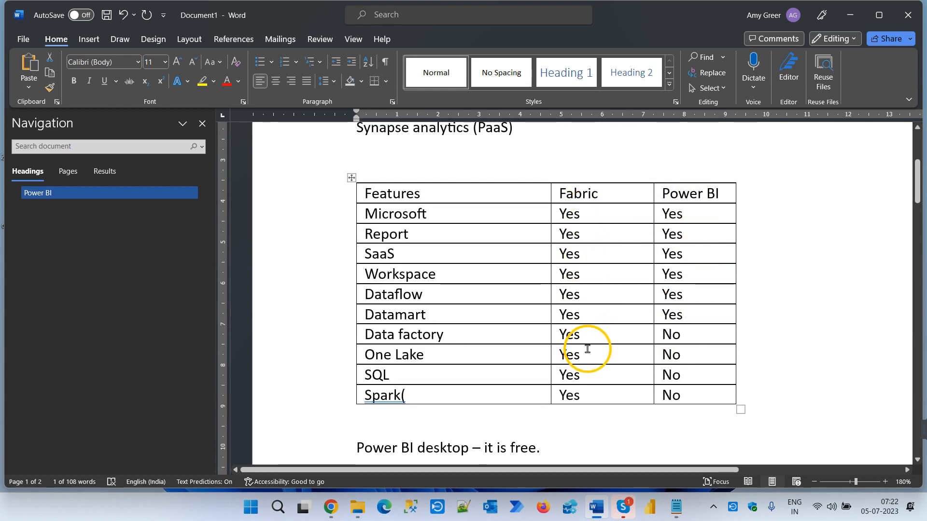
{"action": "scroll", "coordinate": [587, 349], "scroll_direction": "down", "scroll_amount": 3}
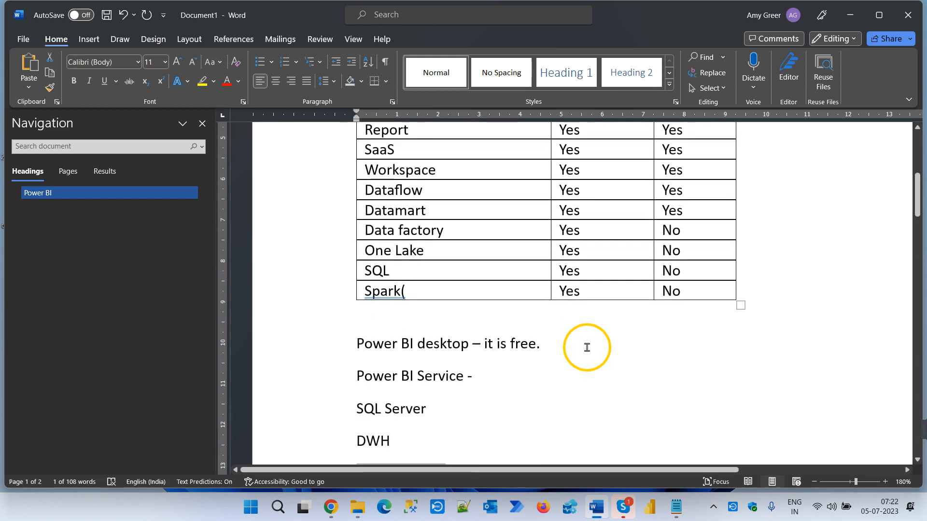
{"action": "scroll", "coordinate": [587, 347], "scroll_direction": "up", "scroll_amount": 3}
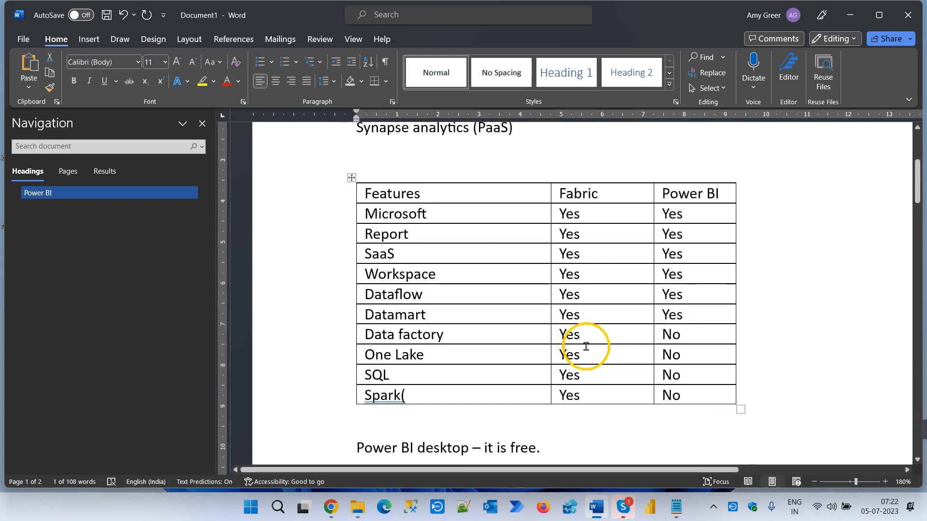
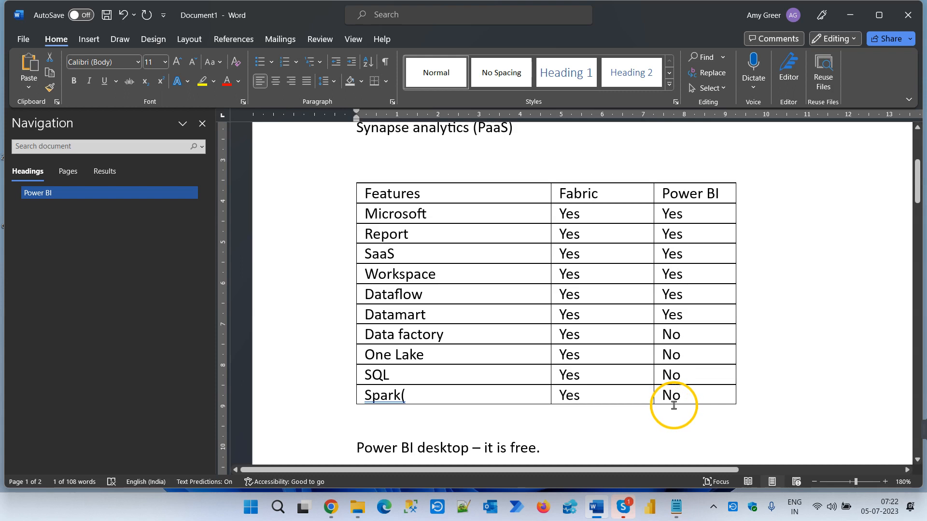
- Review the course topics below the comparison table, from "Power BI desktop" to "Custom Visuals" on the second page
{"action": "scroll", "coordinate": [674, 405], "scroll_direction": "down", "scroll_amount": 8}
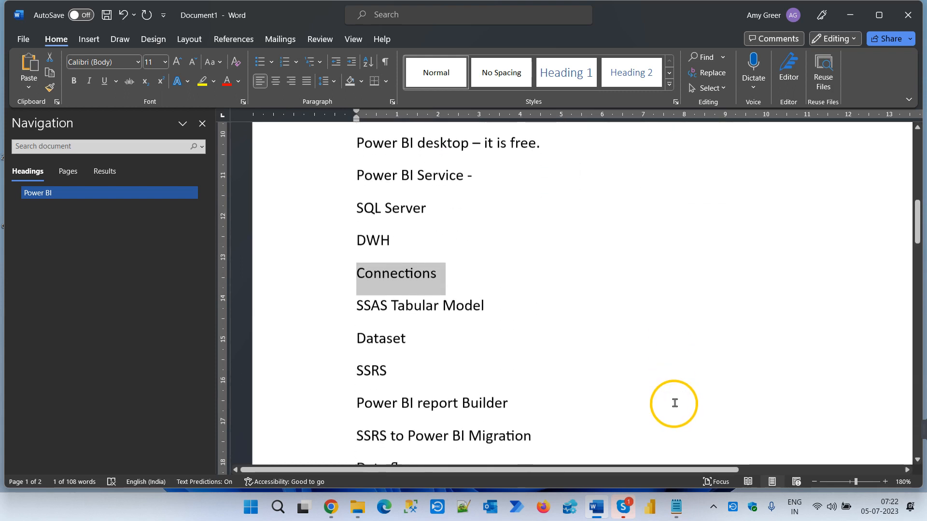
{"action": "scroll", "coordinate": [675, 404], "scroll_direction": "down", "scroll_amount": 5}
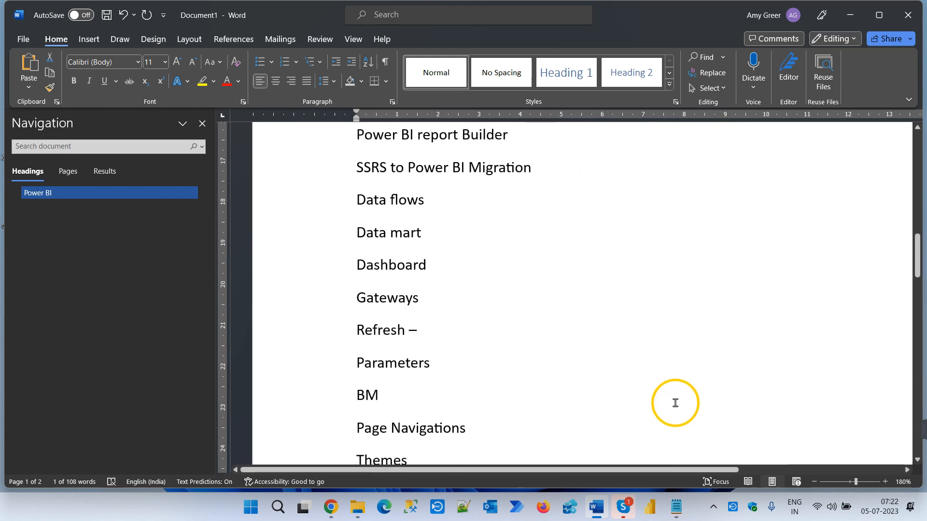
{"action": "left_click", "coordinate": [391, 394]}
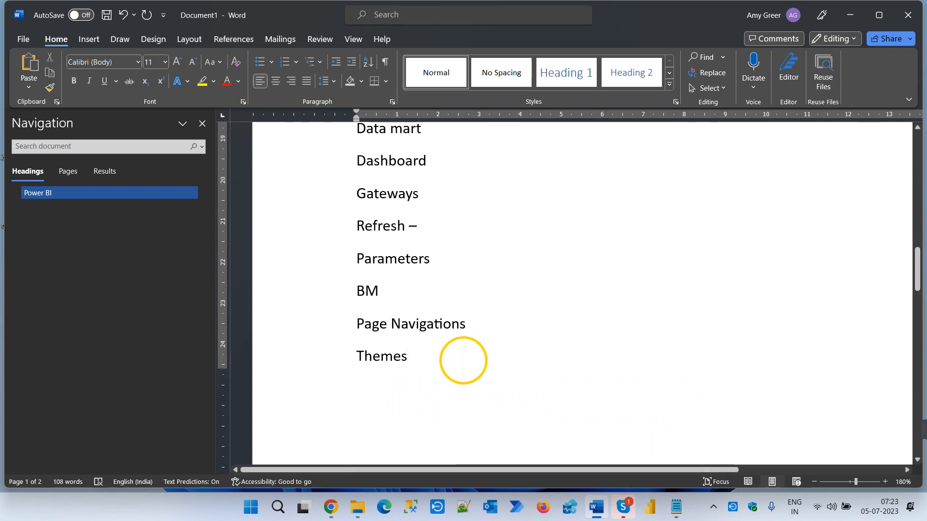
{"action": "scroll", "coordinate": [462, 361], "scroll_direction": "down", "scroll_amount": 3}
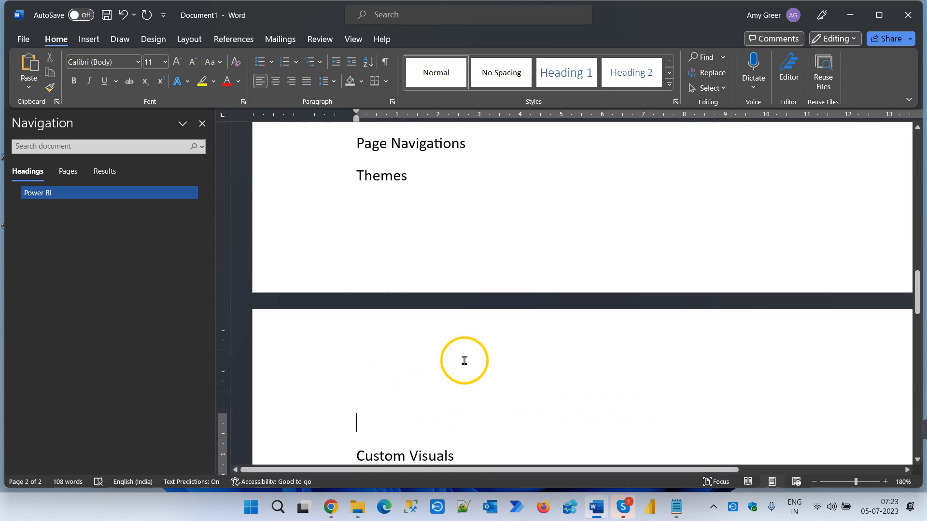
- Run "control panel" from the Windows Run dialog and open the list of installed programs
{"action": "key", "text": "super+r"}
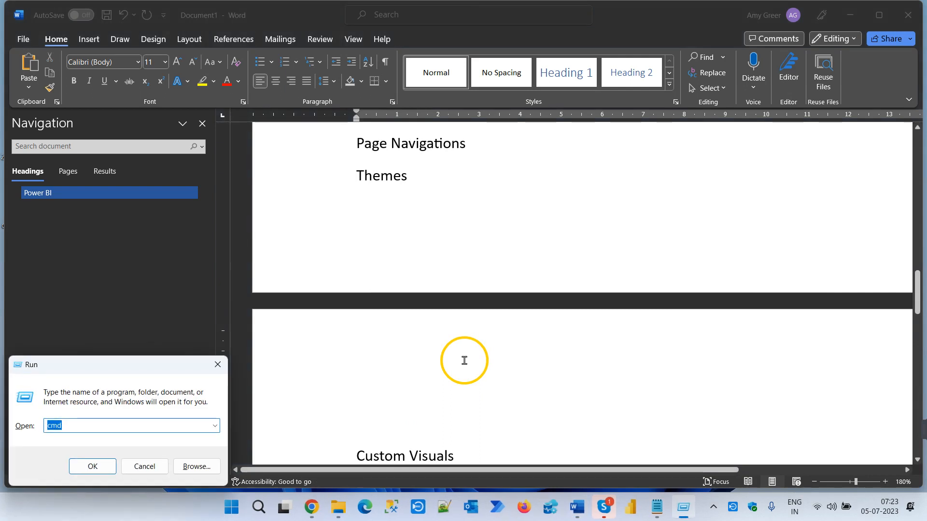
{"action": "type", "text": "con"}
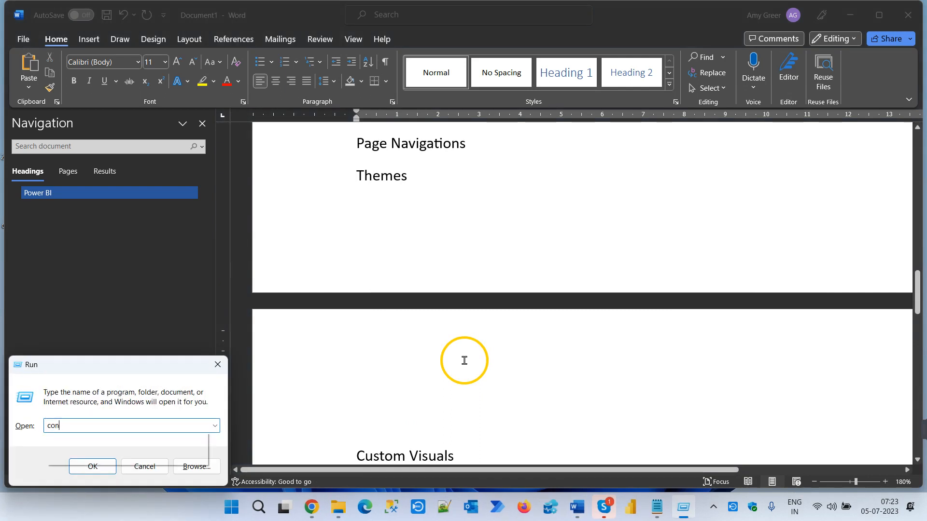
{"action": "type", "text": "rtr"}
{"action": "key", "text": "Down"}
{"action": "key", "text": "Down"}
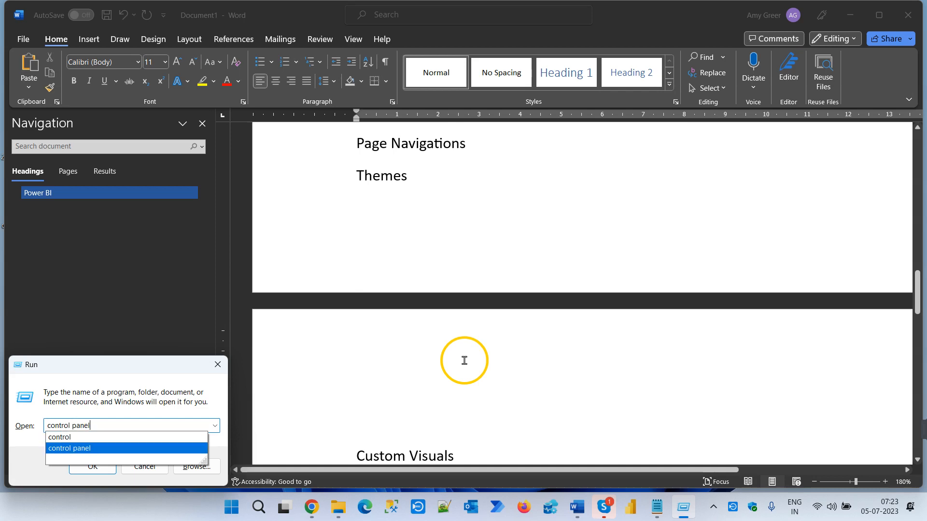
{"action": "key", "text": "Return"}
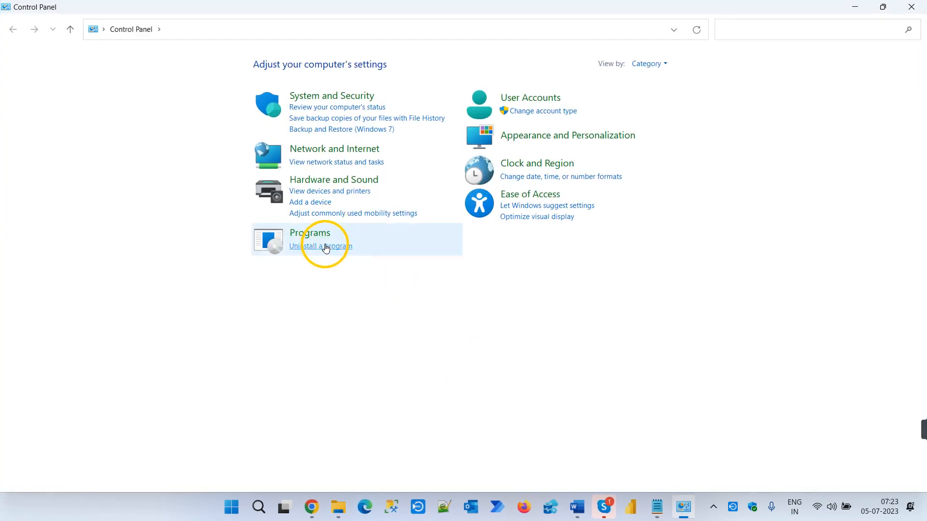
{"action": "left_click", "coordinate": [323, 246]}
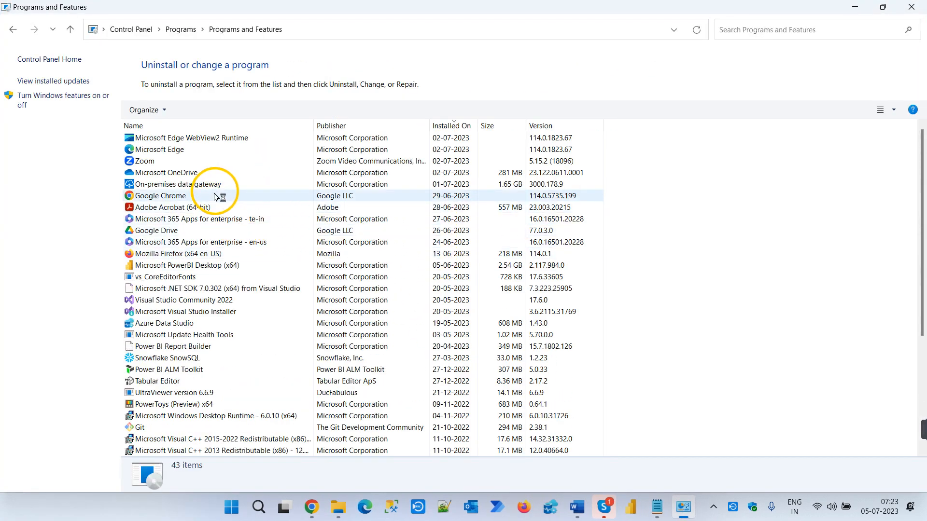
- Uninstall Microsoft PowerBI Desktop (x64) and confirm its removal in the setup wizard
{"action": "left_click", "coordinate": [202, 269]}
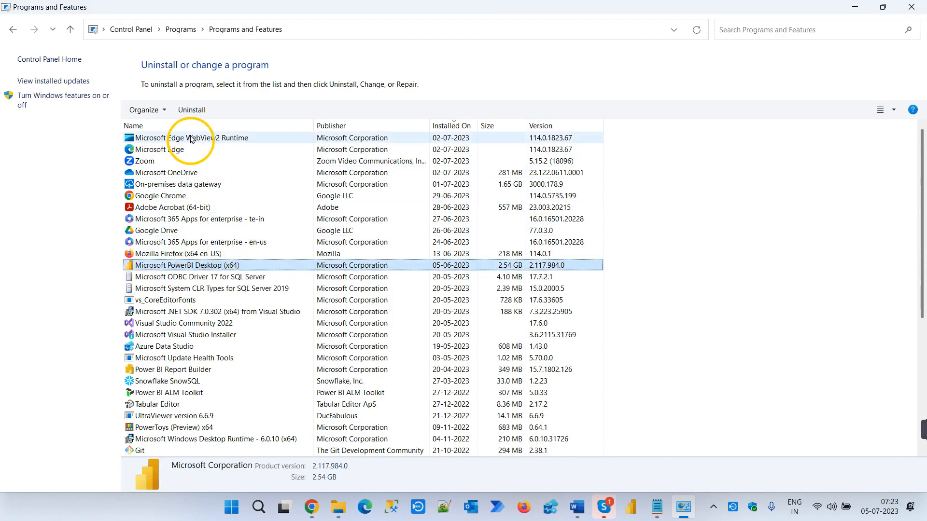
{"action": "left_click", "coordinate": [196, 107]}
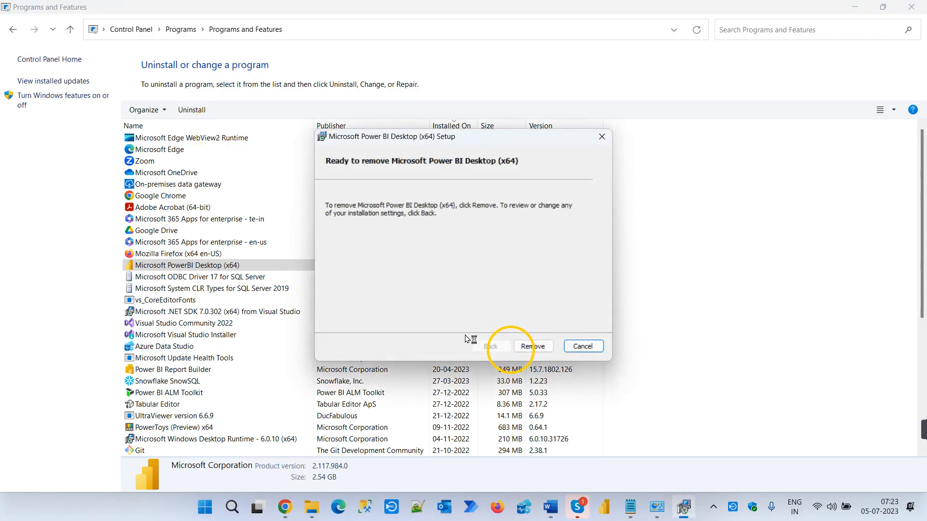
{"action": "left_click", "coordinate": [531, 345]}
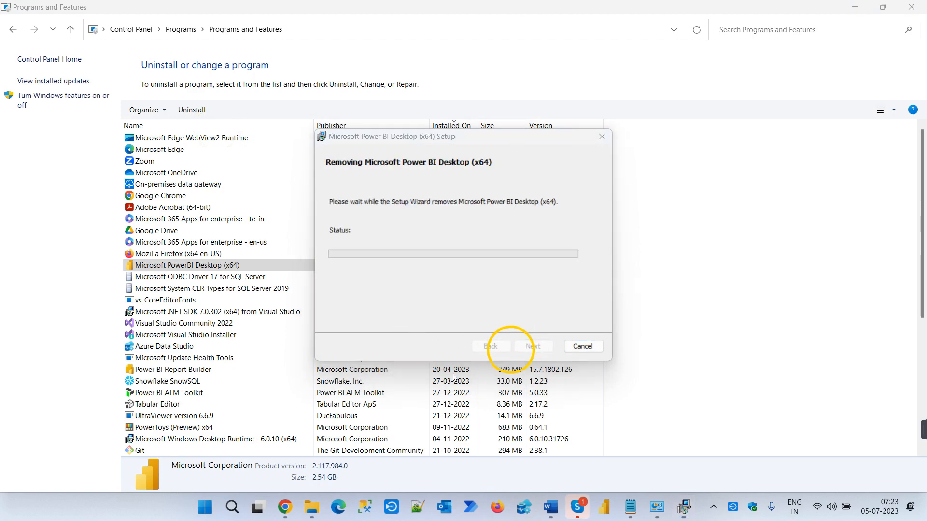
- Switch to Chrome and request the Power BI Desktop download from the Power BI service, then decline opening Microsoft Store and close the blank page
{"action": "left_click", "coordinate": [288, 510]}
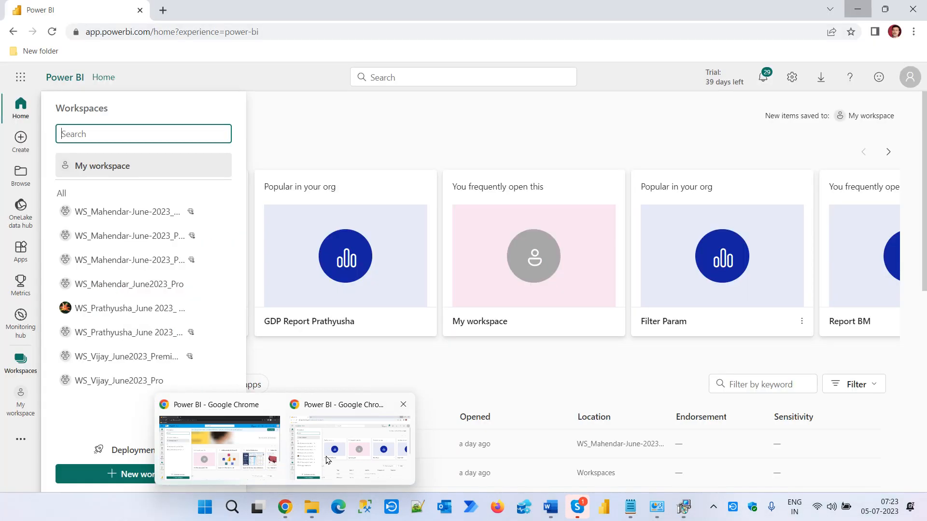
{"action": "left_click", "coordinate": [160, 10]}
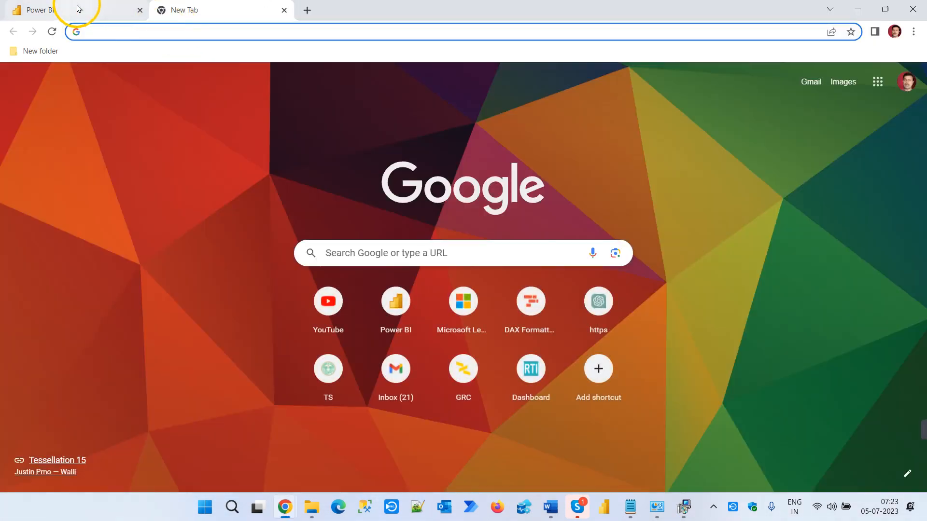
{"action": "left_click", "coordinate": [77, 12]}
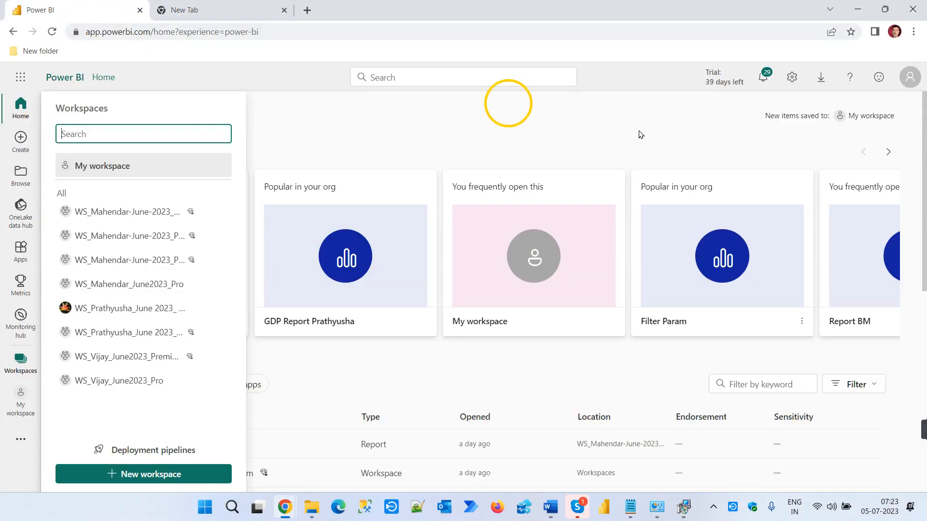
{"action": "left_click", "coordinate": [819, 79]}
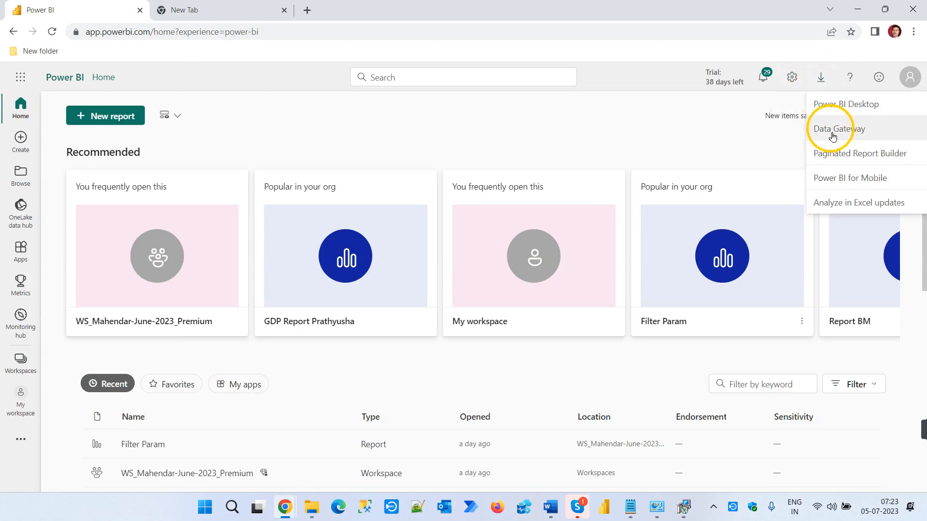
{"action": "left_click", "coordinate": [858, 106]}
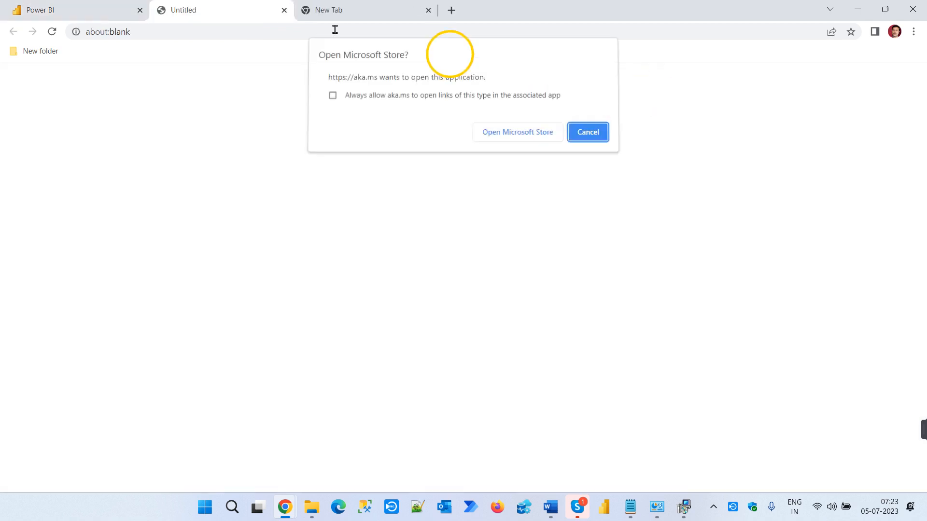
{"action": "left_click", "coordinate": [587, 135]}
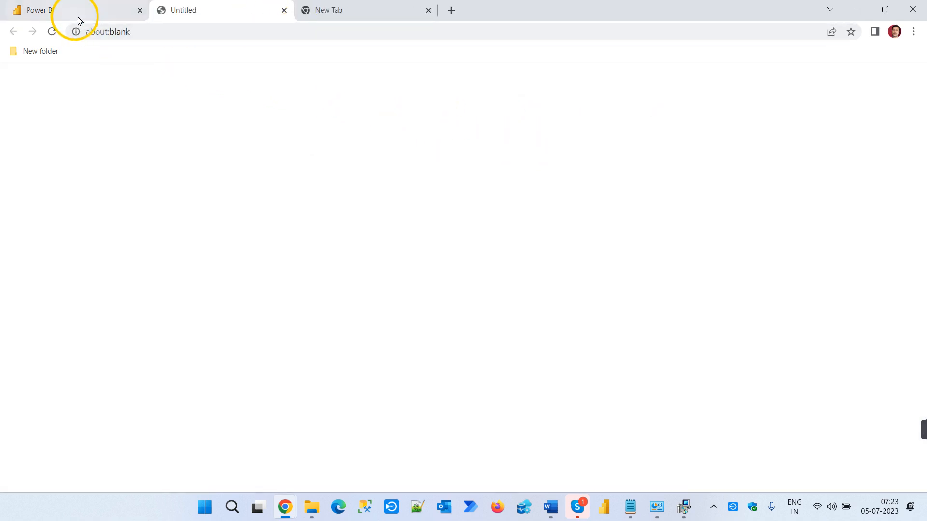
{"action": "left_click", "coordinate": [285, 11]}
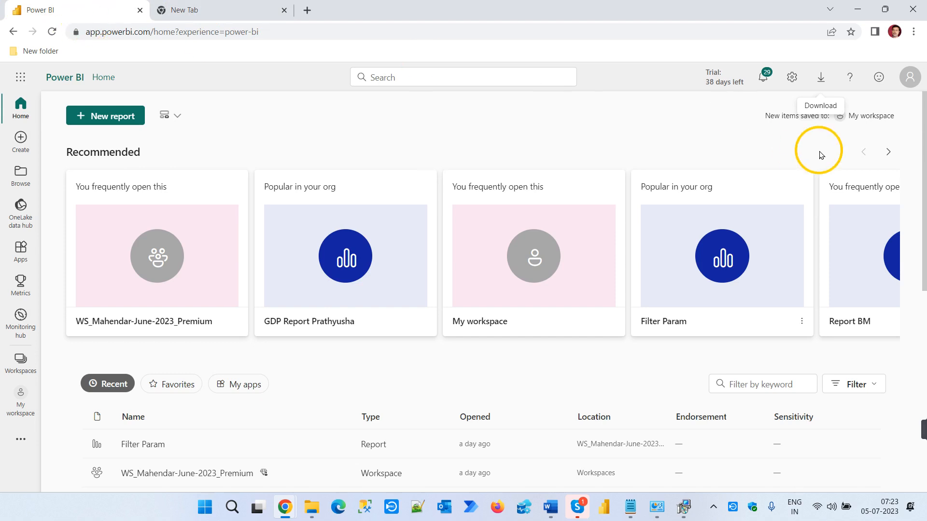
- Show the signed-in Power BI account's details, highlight its e-mail address, and close the details
{"action": "left_click", "coordinate": [910, 77]}
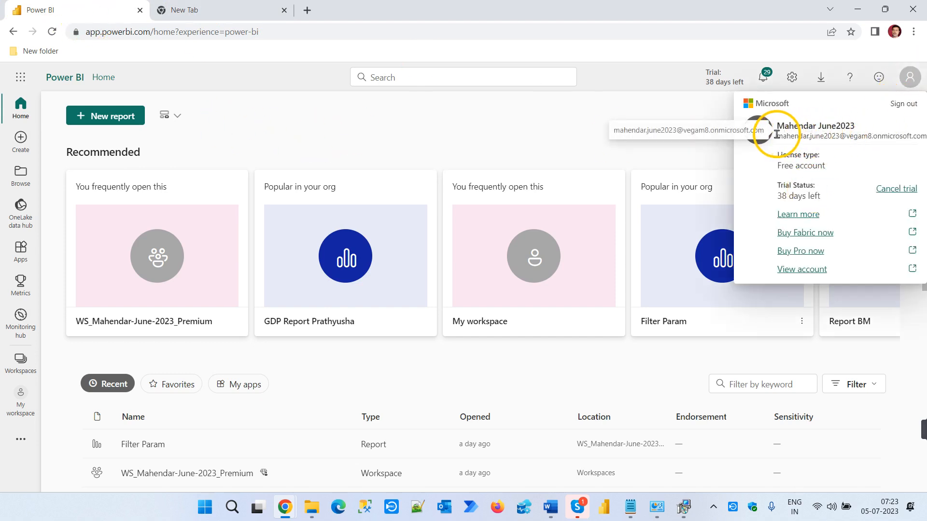
{"action": "left_click_drag", "start_coordinate": [777, 135], "coordinate": [925, 139]}
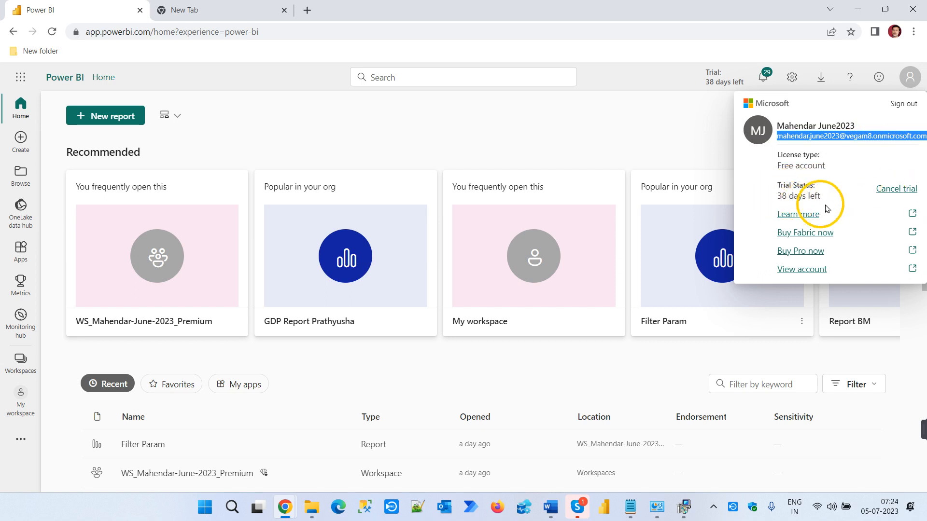
{"action": "left_click", "coordinate": [664, 139]}
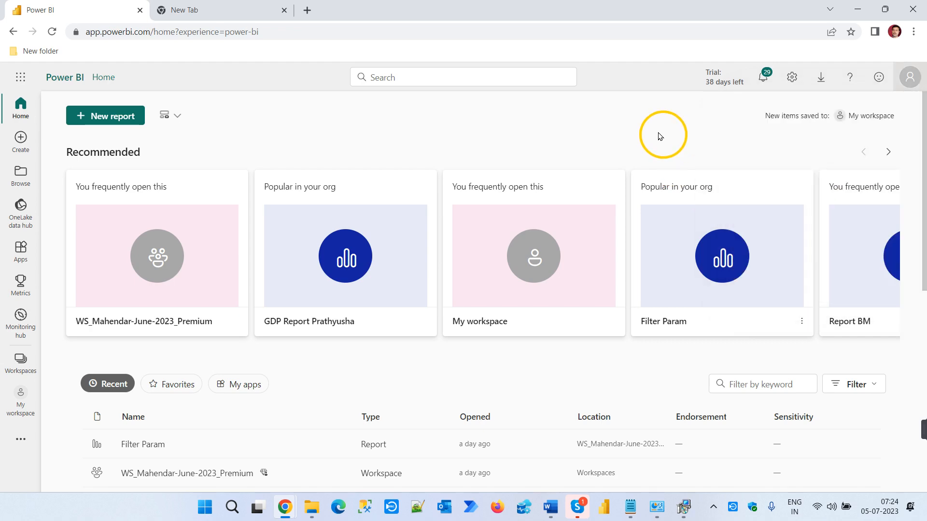
- Search Google for "power bi desktop download" and open Microsoft's Power BI downloads page from the results
{"action": "left_click", "coordinate": [251, 11]}
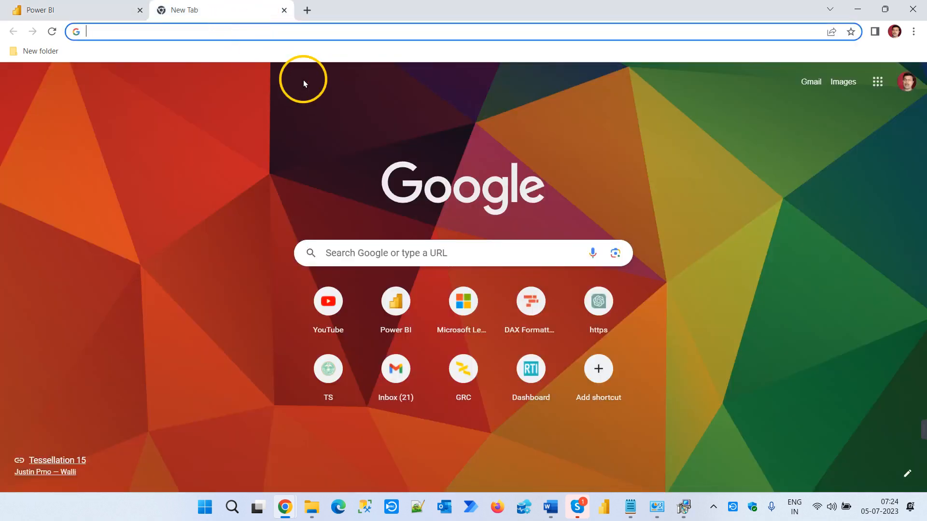
{"action": "type", "text": "power bi d"}
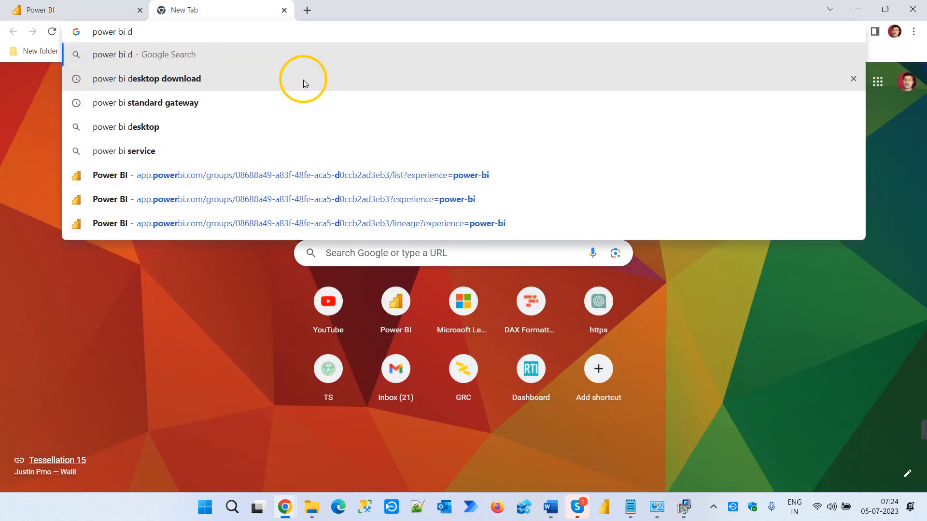
{"action": "type", "text": "esktop download"}
{"action": "key", "text": "Return"}
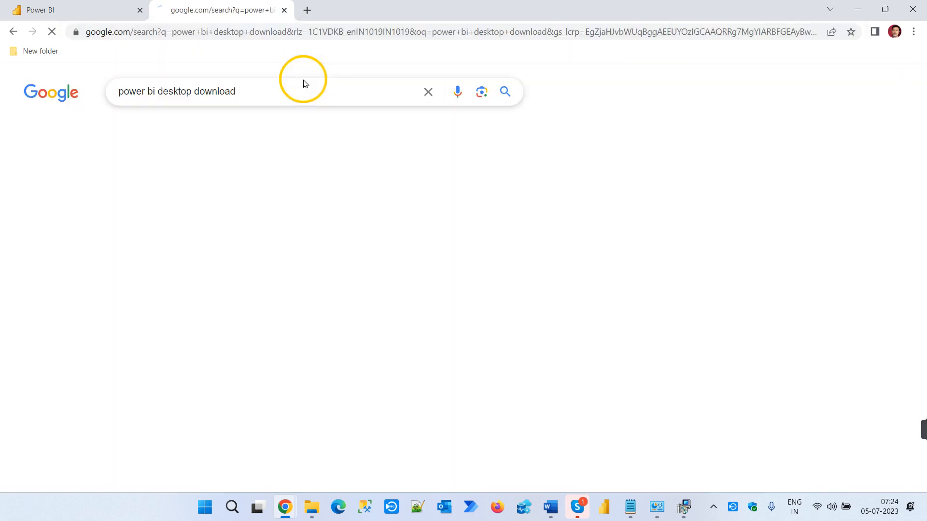
{"action": "left_click", "coordinate": [237, 213]}
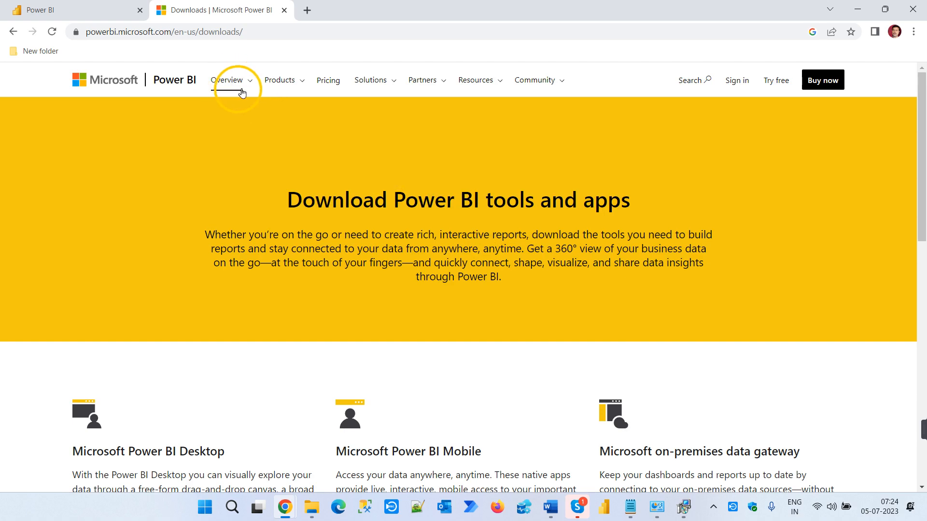
- Go to the Power BI Desktop product page, open its download or language options, and bring up the file choices for the English version
{"action": "left_click", "coordinate": [272, 83]}
{"action": "left_click", "coordinate": [289, 117]}
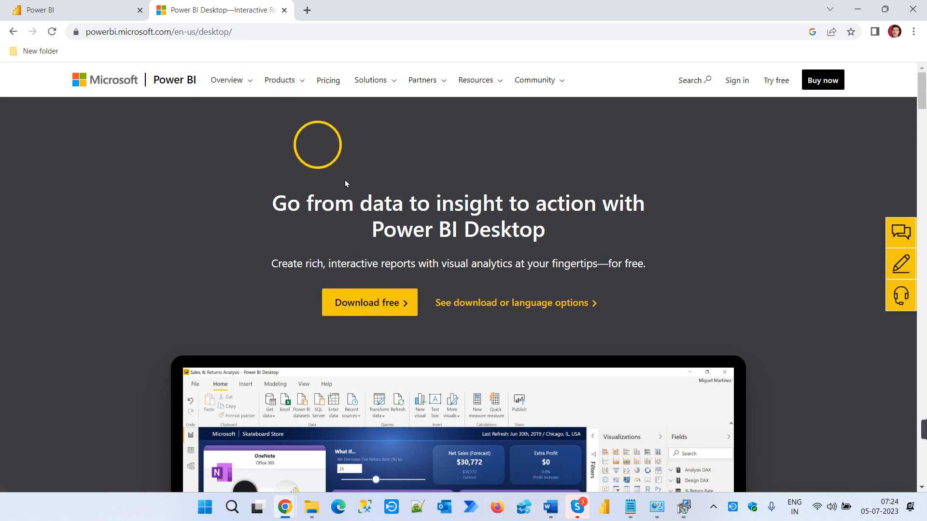
{"action": "left_click", "coordinate": [535, 306]}
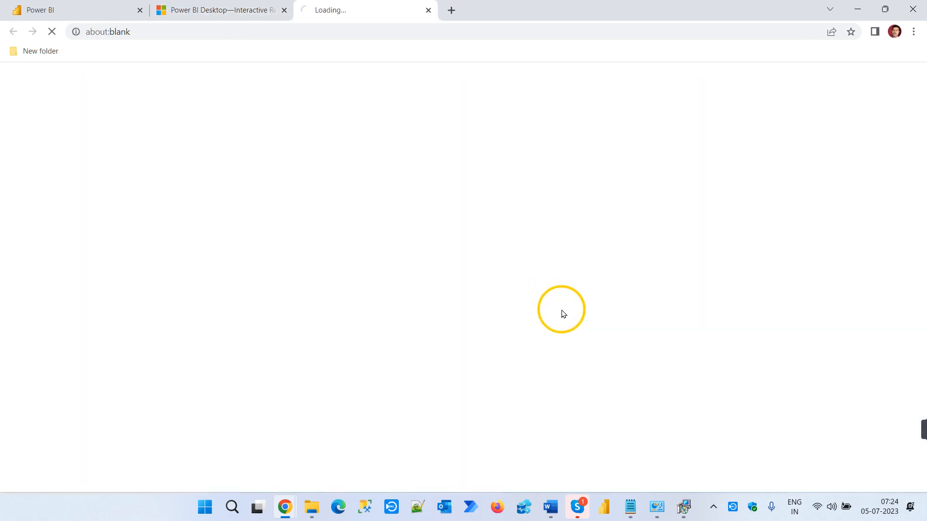
{"action": "scroll", "coordinate": [417, 329], "scroll_direction": "down", "scroll_amount": 2}
{"action": "scroll", "coordinate": [417, 330], "scroll_direction": "down", "scroll_amount": 3}
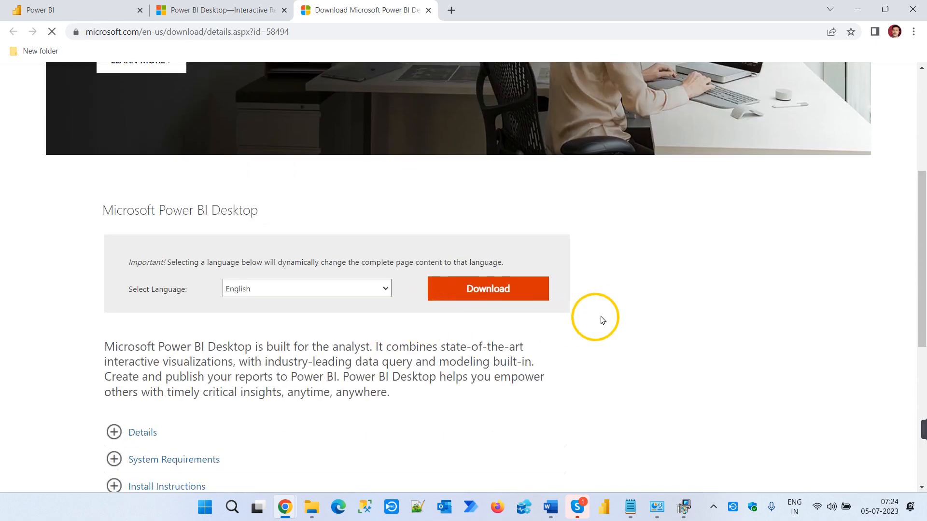
{"action": "left_click", "coordinate": [482, 292]}
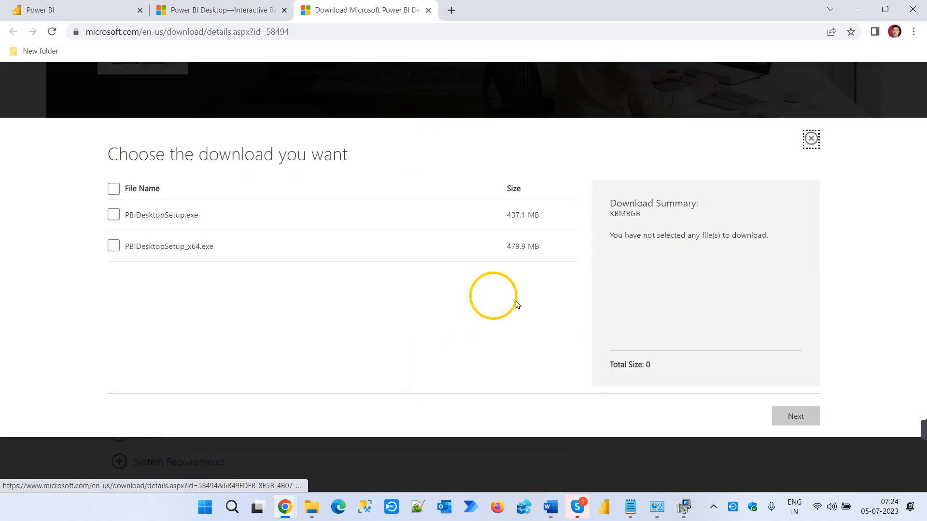
- Send the Power BI Desktop download page's link in the Skype call chat and return to the download page in Chrome
{"action": "left_click", "coordinate": [309, 33]}
{"action": "key", "text": "ctrl+c"}
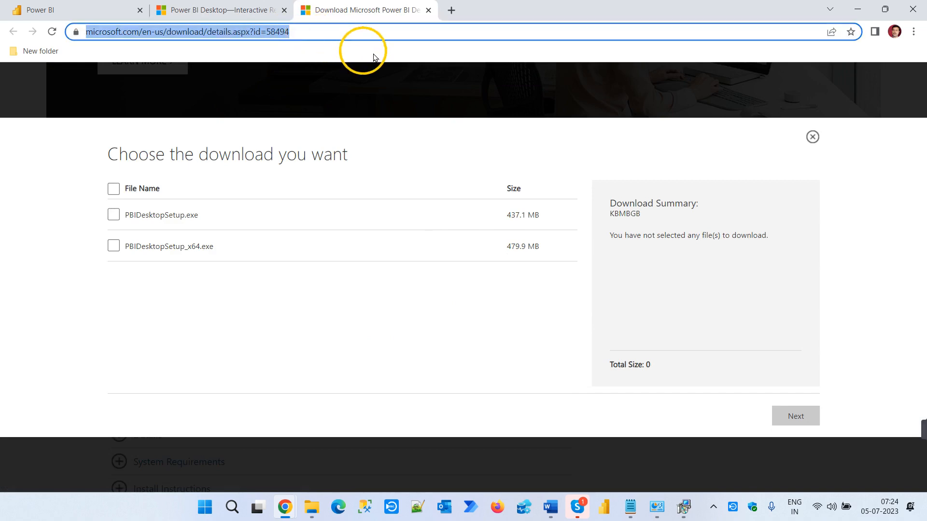
{"action": "key", "text": "BackSpace"}
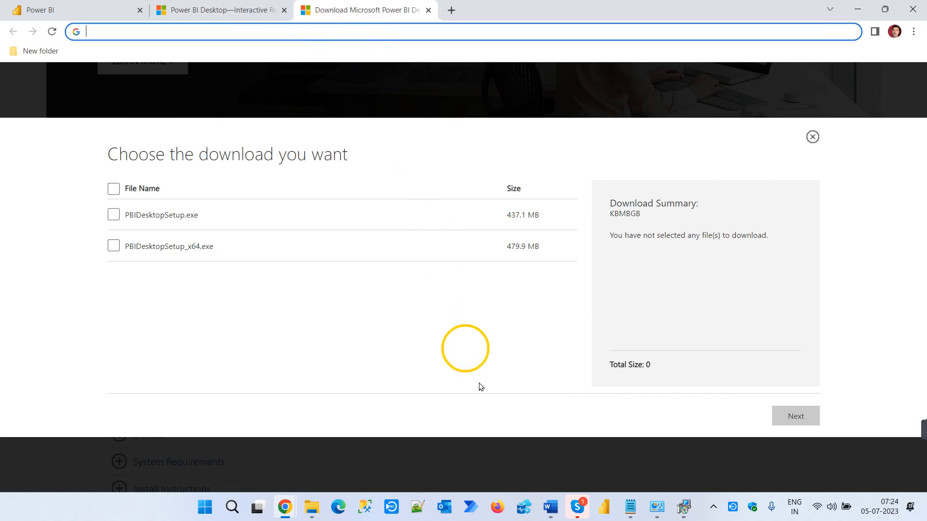
{"action": "mouse_move", "coordinate": [577, 506]}
{"action": "left_click", "coordinate": [593, 482]}
{"action": "left_click", "coordinate": [729, 464]}
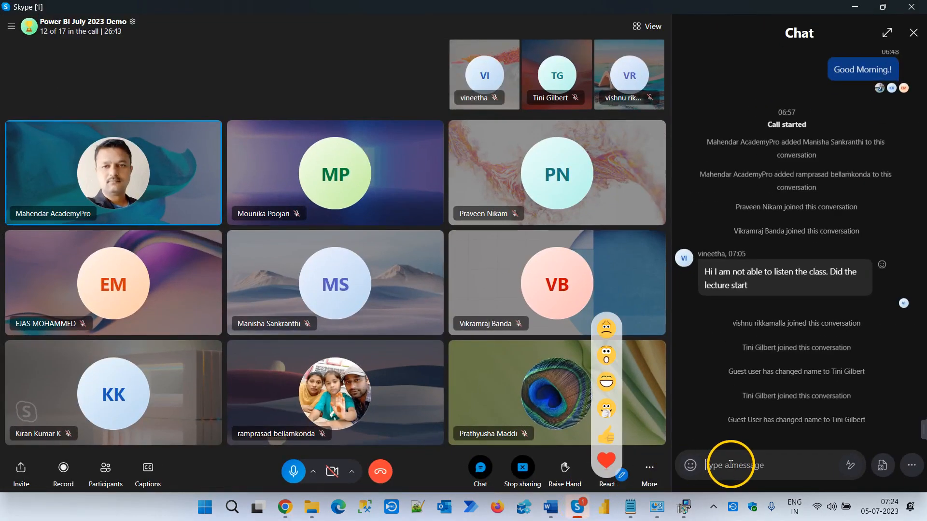
{"action": "key", "text": "ctrl+v"}
{"action": "key", "text": "Return"}
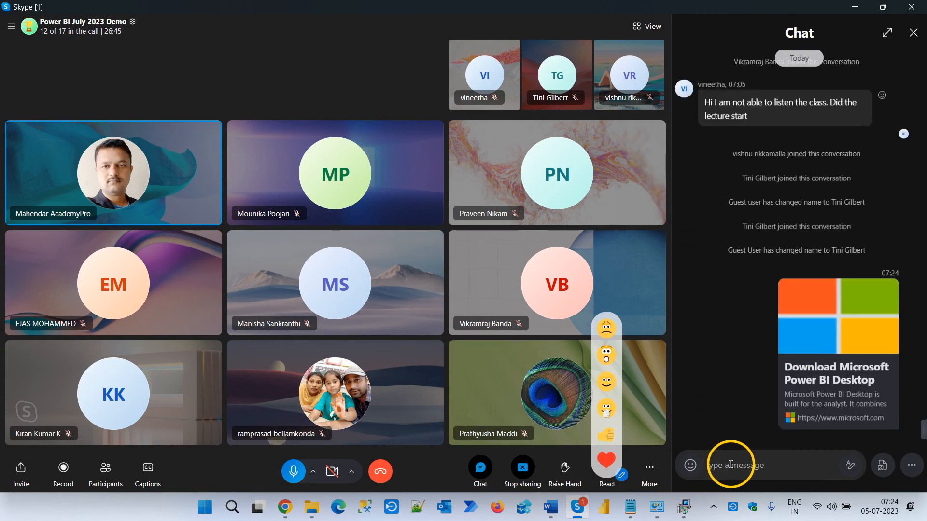
{"action": "key", "text": "alt+Tab"}
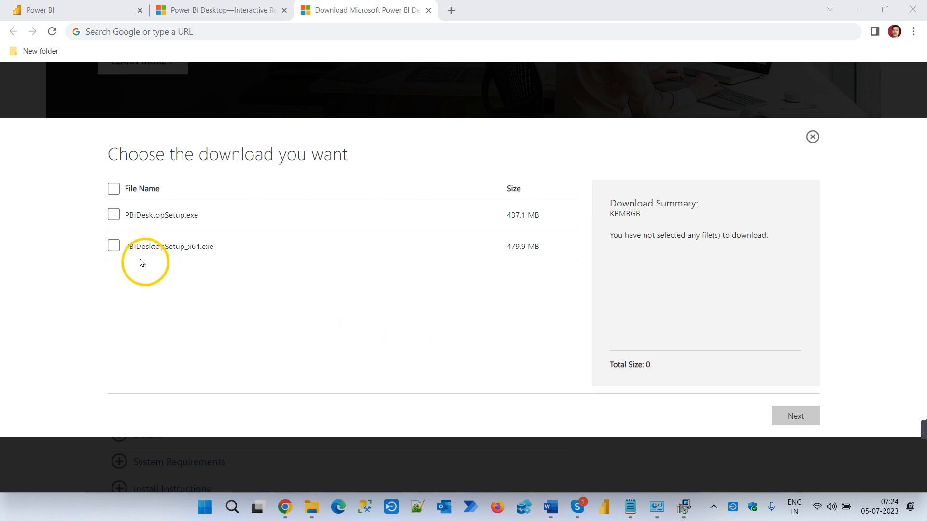
- Select PBIDesktopSetup_x64.exe as the Power BI Desktop file and start its download
{"action": "left_click", "coordinate": [114, 246]}
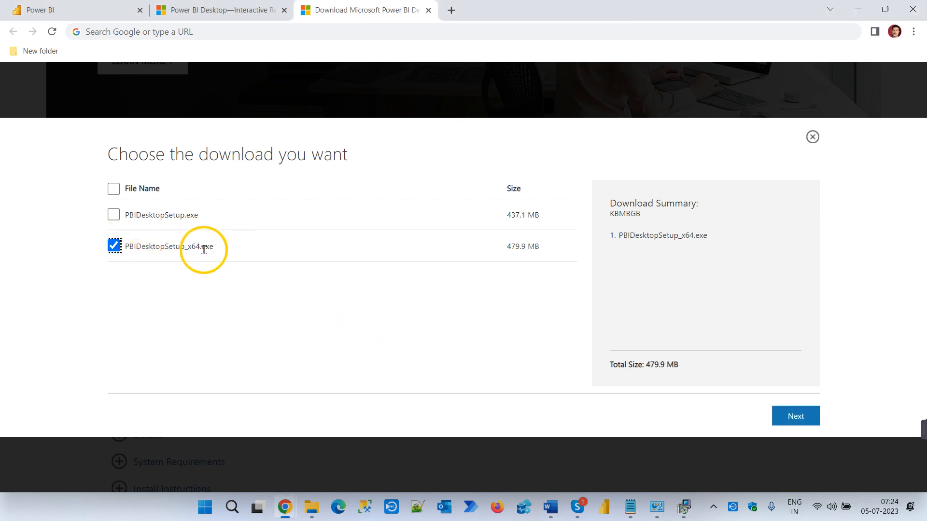
{"action": "left_click", "coordinate": [796, 417]}
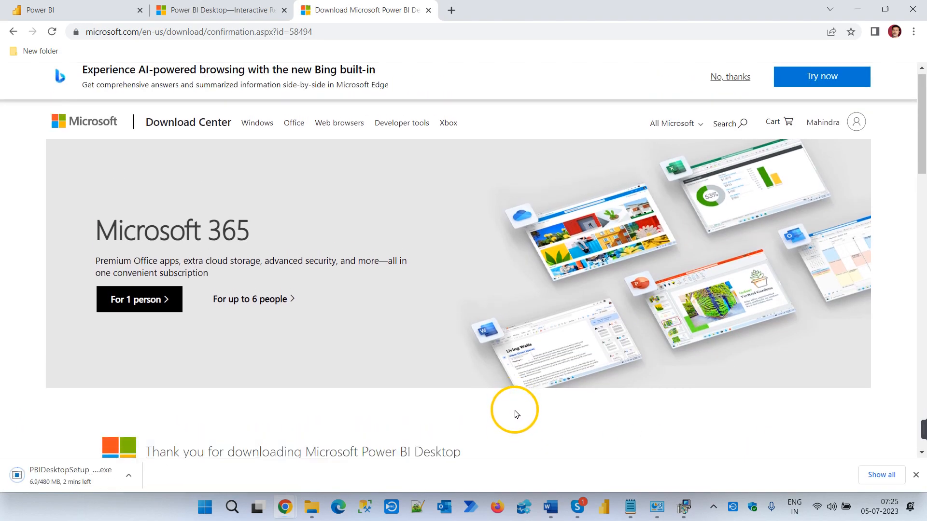
{"action": "scroll", "coordinate": [514, 415], "scroll_direction": "down", "scroll_amount": 4}
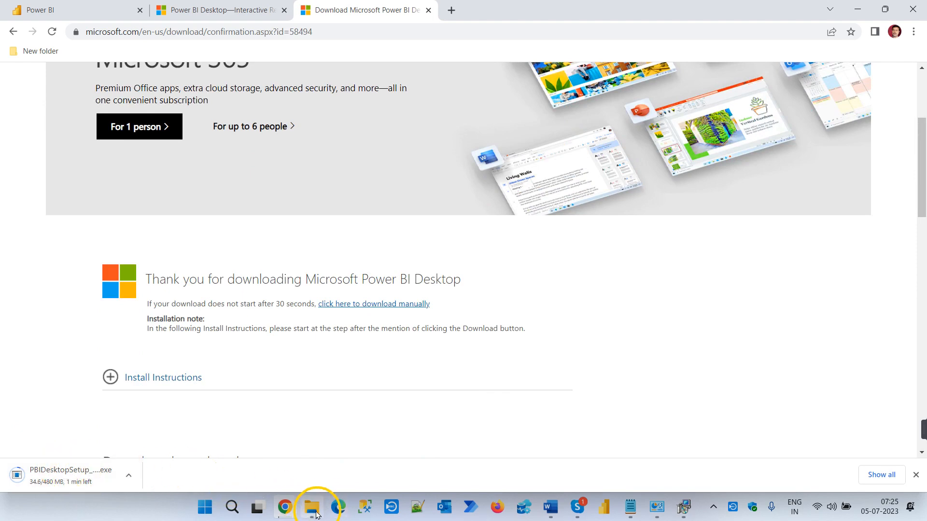
- Check the system type in this PC's properties in File Explorer, highlight the operating system bitness, and return to the download page in Chrome
{"action": "mouse_move", "coordinate": [314, 513]}
{"action": "left_click", "coordinate": [322, 460]}
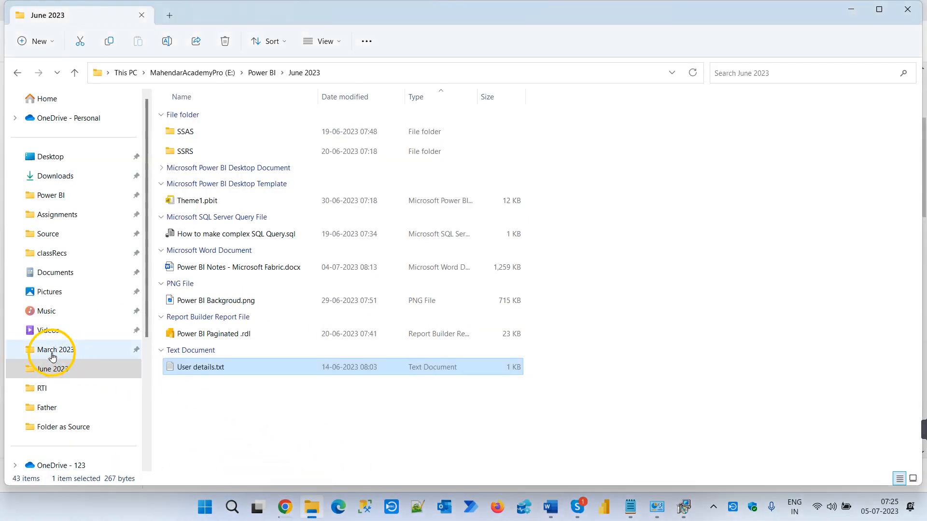
{"action": "scroll", "coordinate": [61, 290], "scroll_direction": "down", "scroll_amount": 3}
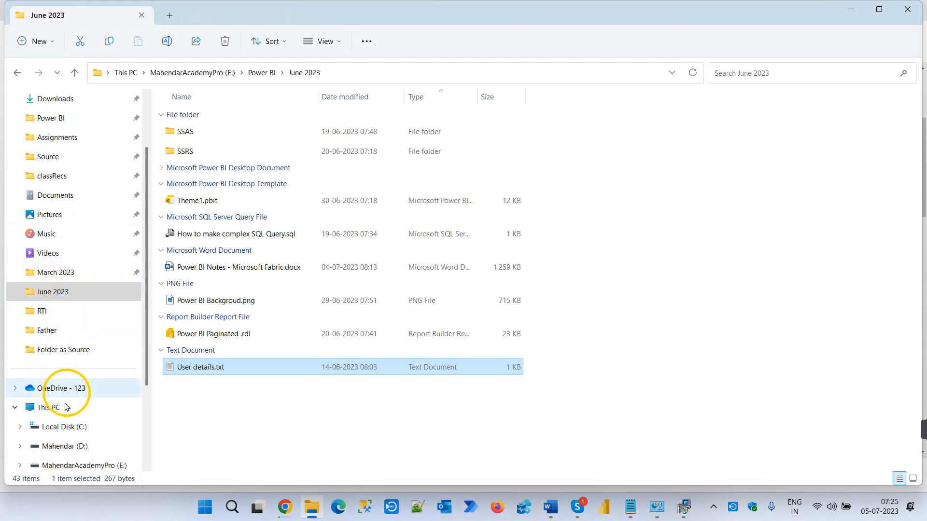
{"action": "right_click", "coordinate": [57, 408]}
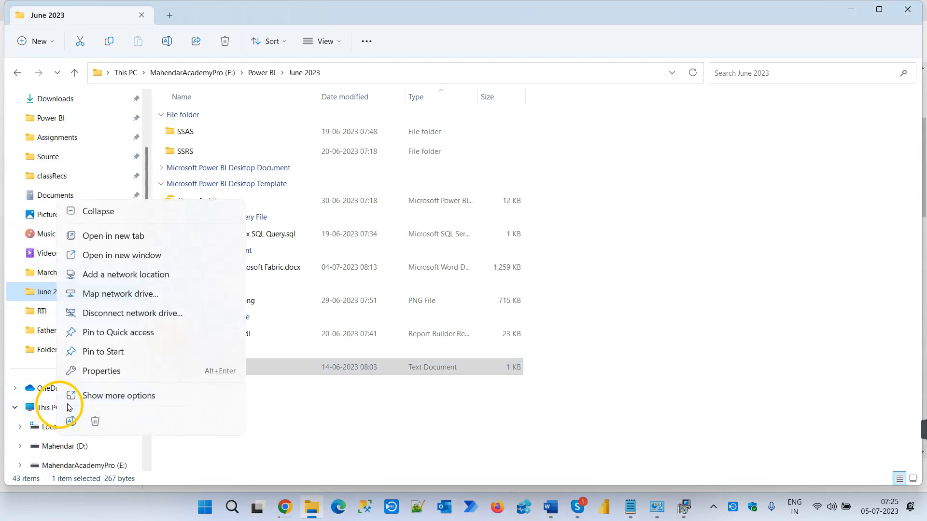
{"action": "left_click", "coordinate": [119, 372]}
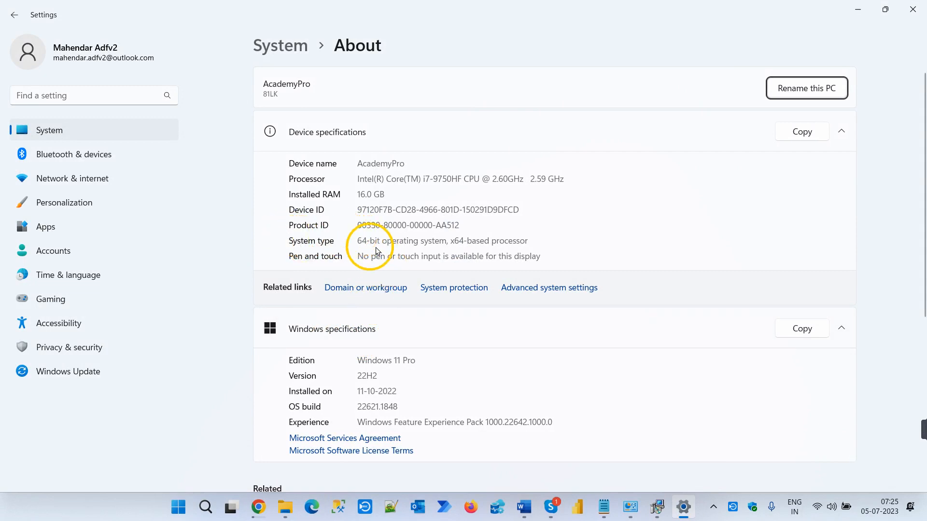
{"action": "double_click", "coordinate": [363, 240]}
{"action": "left_click_drag", "start_coordinate": [377, 237], "coordinate": [449, 238]}
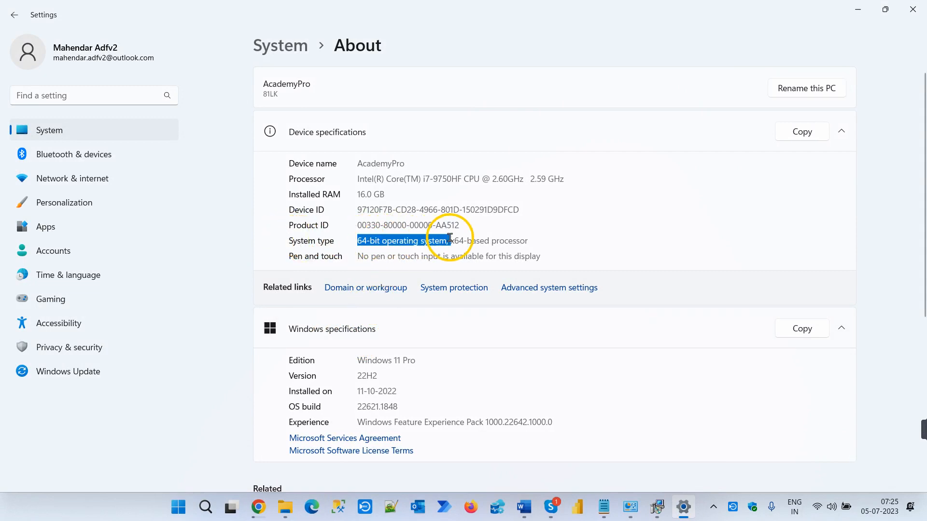
{"action": "left_click", "coordinate": [859, 9]}
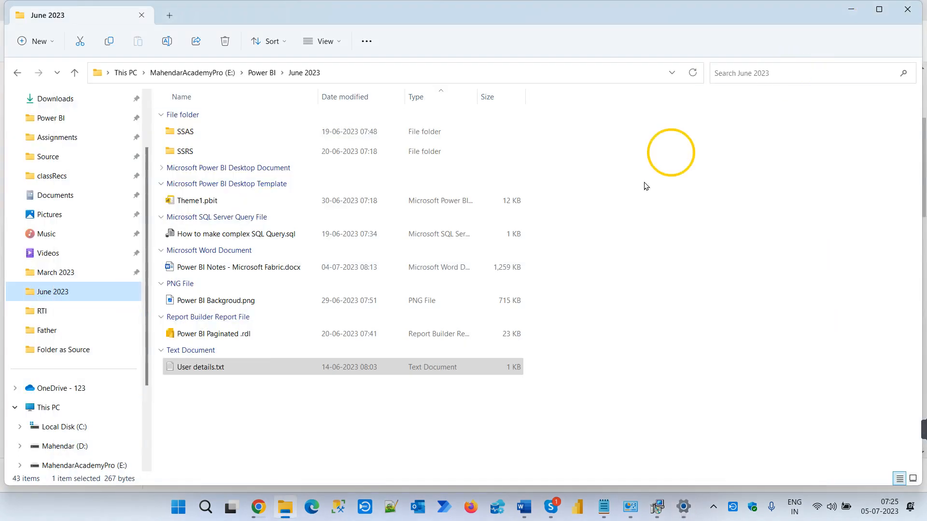
{"action": "left_click", "coordinate": [260, 506]}
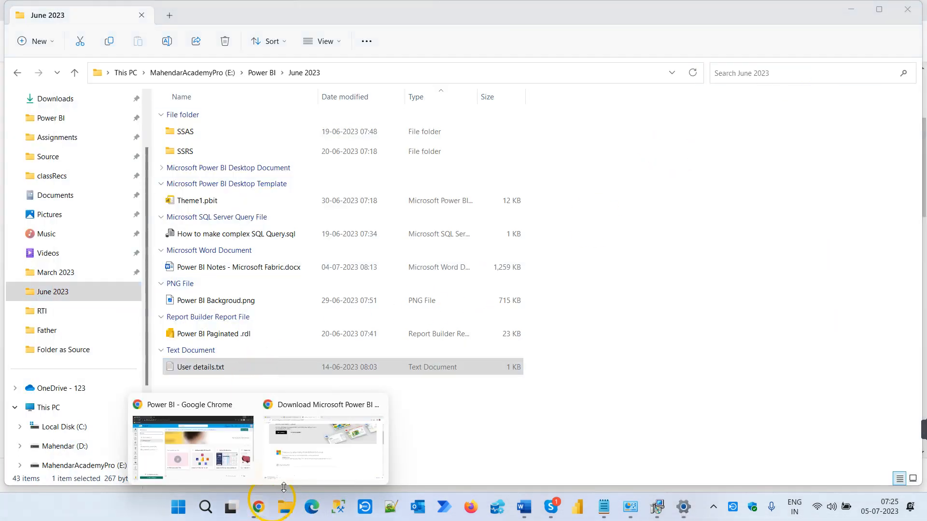
{"action": "left_click", "coordinate": [330, 462]}
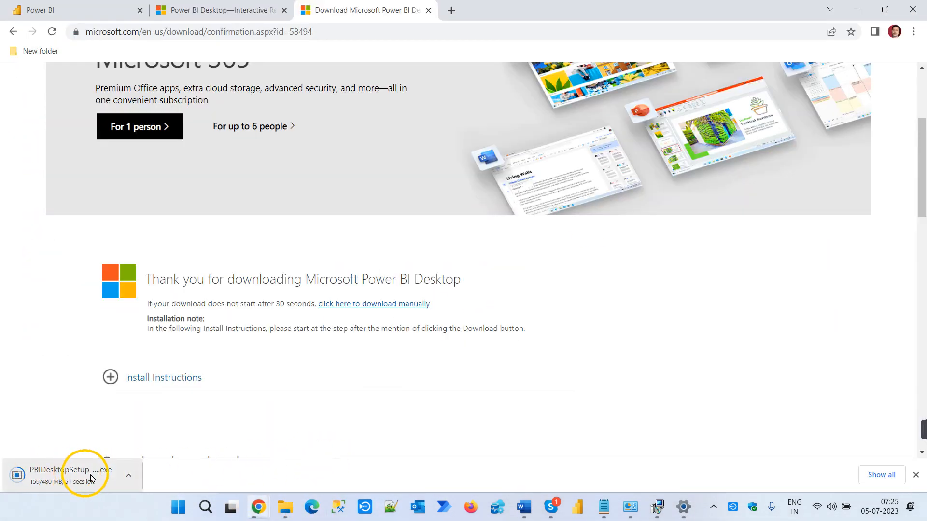
- Finish the completed Power BI Desktop (x64) setup wizard and unpin Power BI Desktop from the taskbar
{"action": "left_click", "coordinate": [659, 508]}
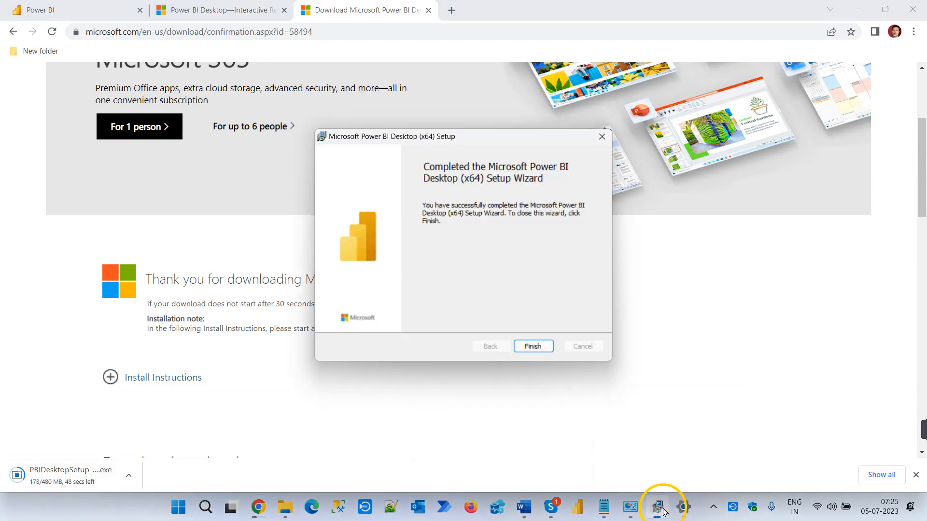
{"action": "left_click", "coordinate": [534, 347]}
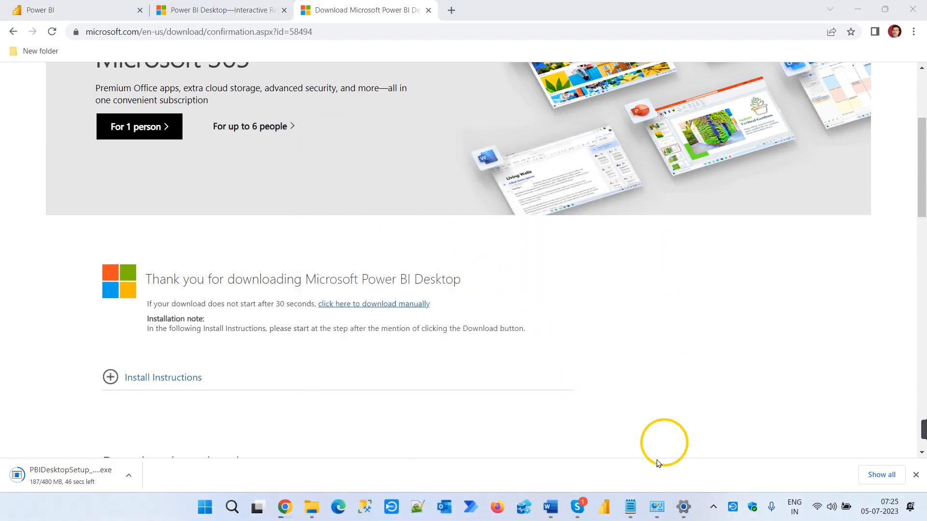
{"action": "right_click", "coordinate": [607, 509]}
{"action": "left_click", "coordinate": [577, 474]}
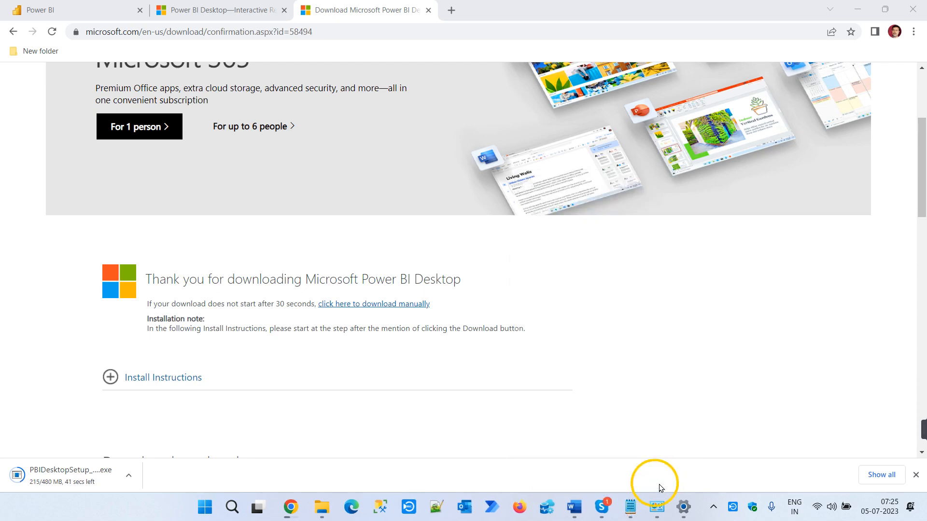
{"action": "left_click", "coordinate": [680, 511]}
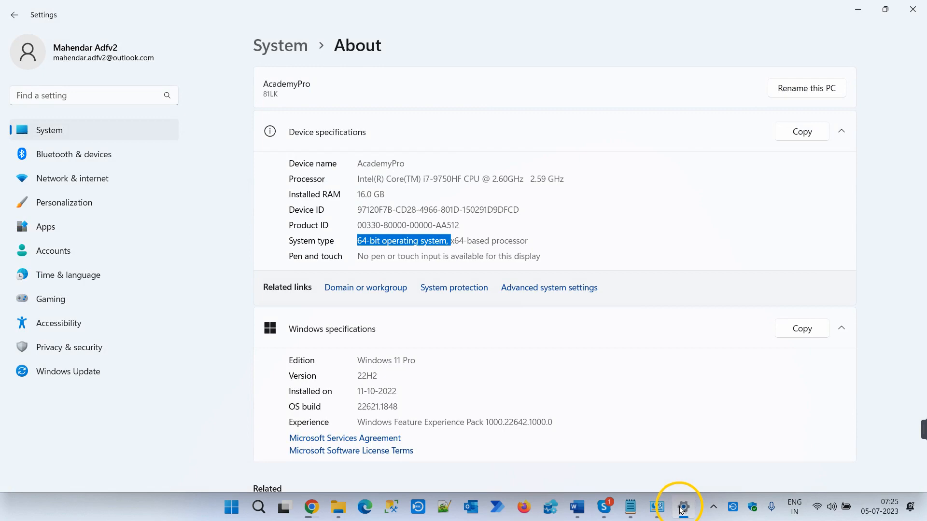
{"action": "left_click", "coordinate": [681, 511]}
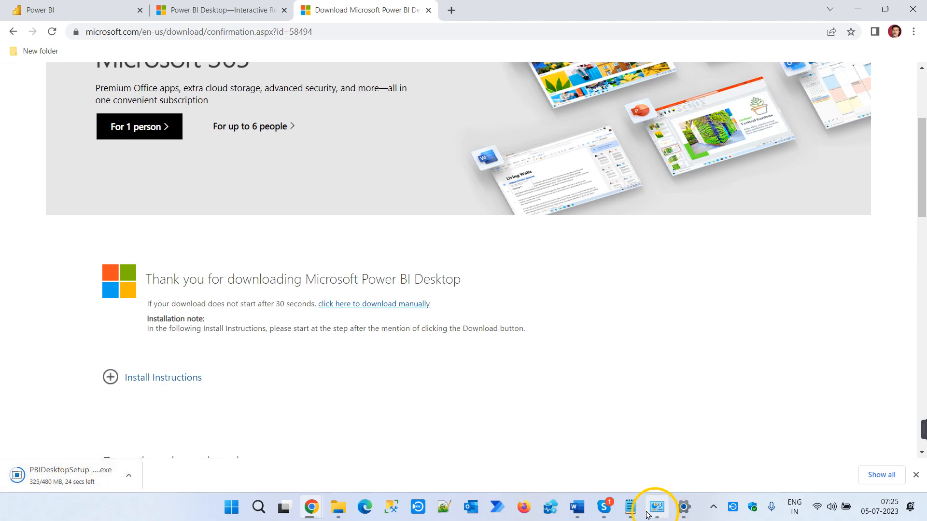
- Read the unread direct message in Skype, return to the Power BI July 2023 Demo call, and minimise Skype
{"action": "left_click", "coordinate": [603, 507]}
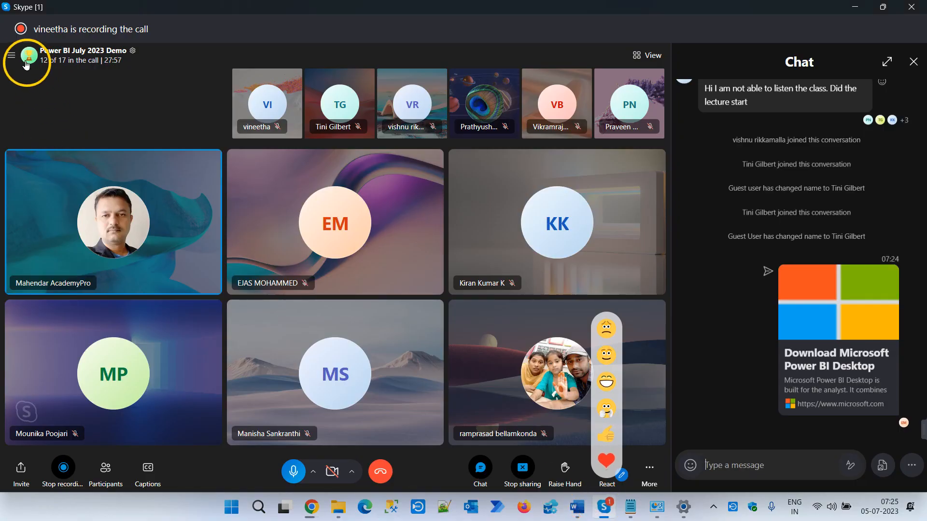
{"action": "left_click", "coordinate": [11, 57]}
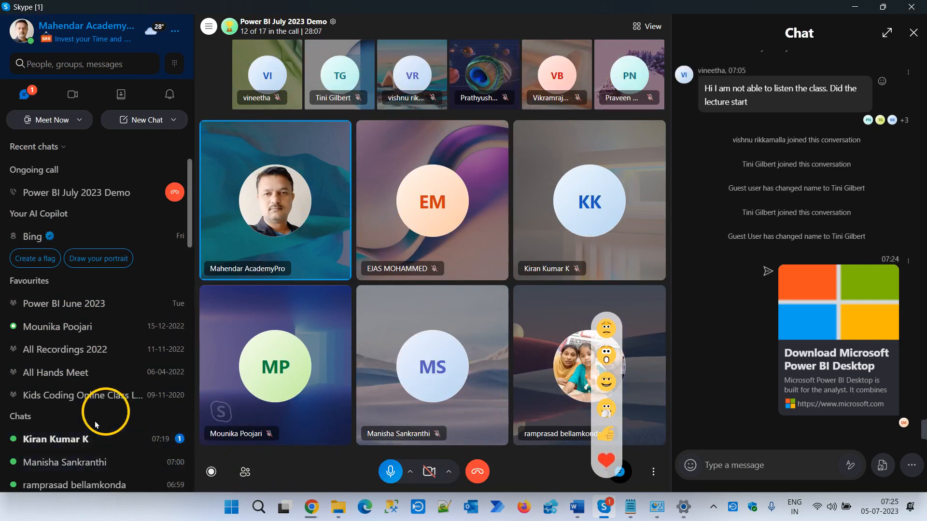
{"action": "left_click", "coordinate": [93, 440]}
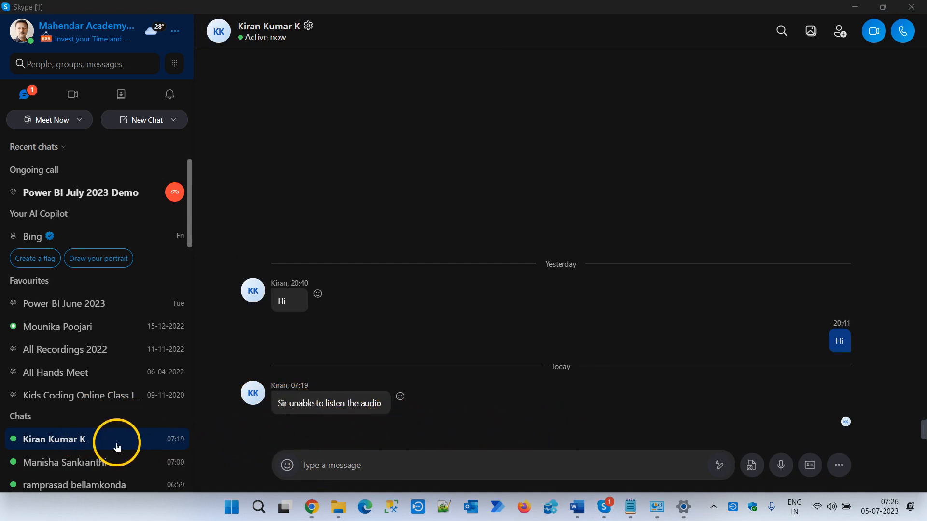
{"action": "left_click", "coordinate": [101, 193]}
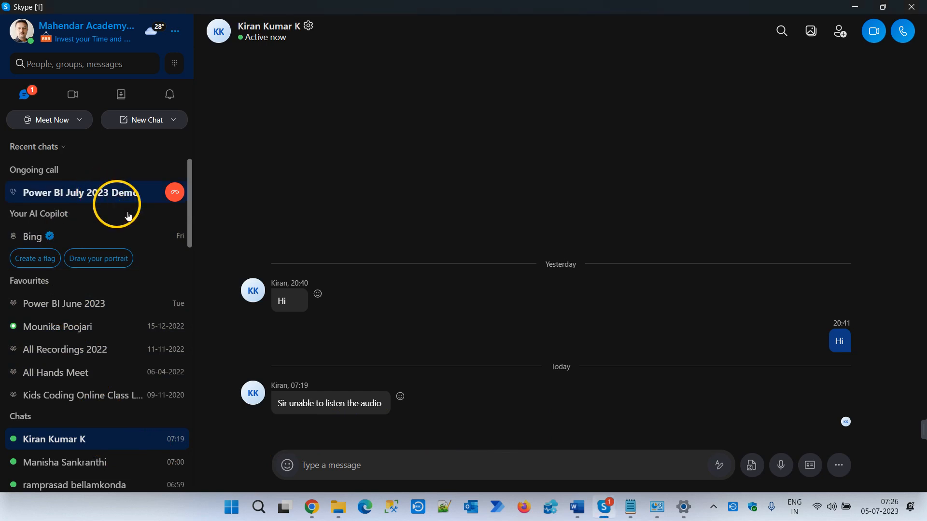
{"action": "left_click", "coordinate": [857, 7]}
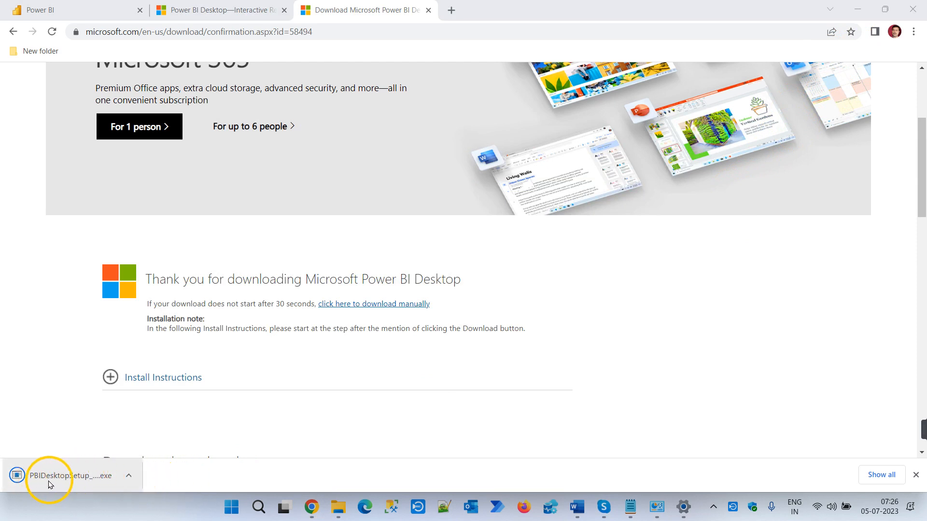
- Show the downloaded PBIDesktopSetup_x64.exe in the Downloads folder and run the installer
{"action": "left_click", "coordinate": [128, 476]}
{"action": "left_click", "coordinate": [174, 431]}
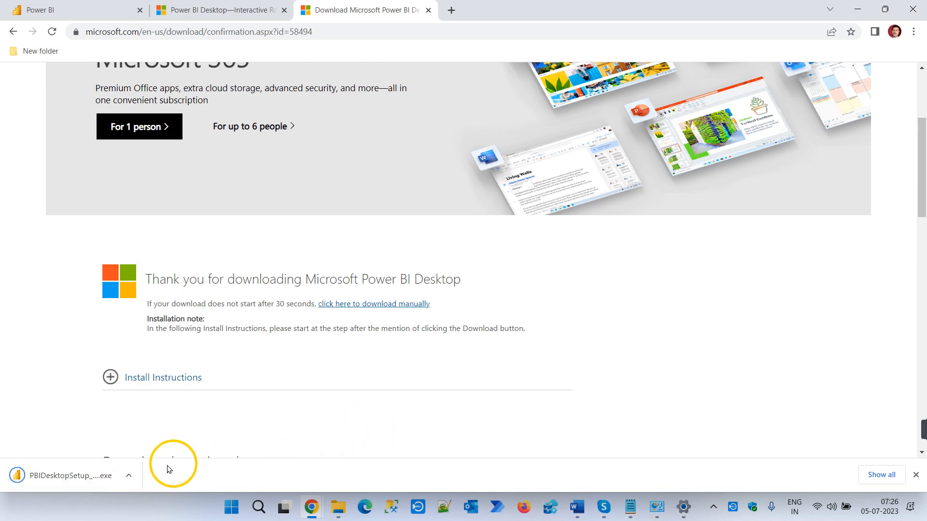
{"action": "left_click", "coordinate": [129, 476]}
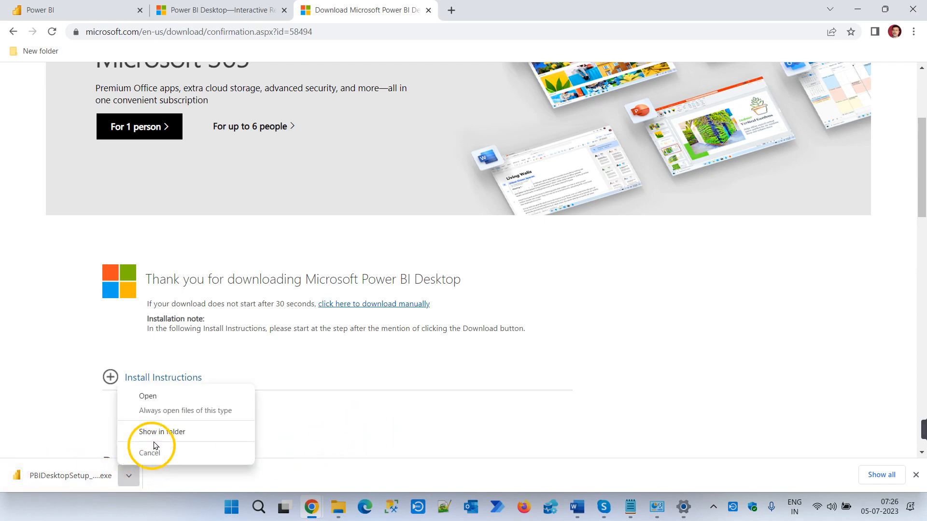
{"action": "left_click", "coordinate": [156, 434]}
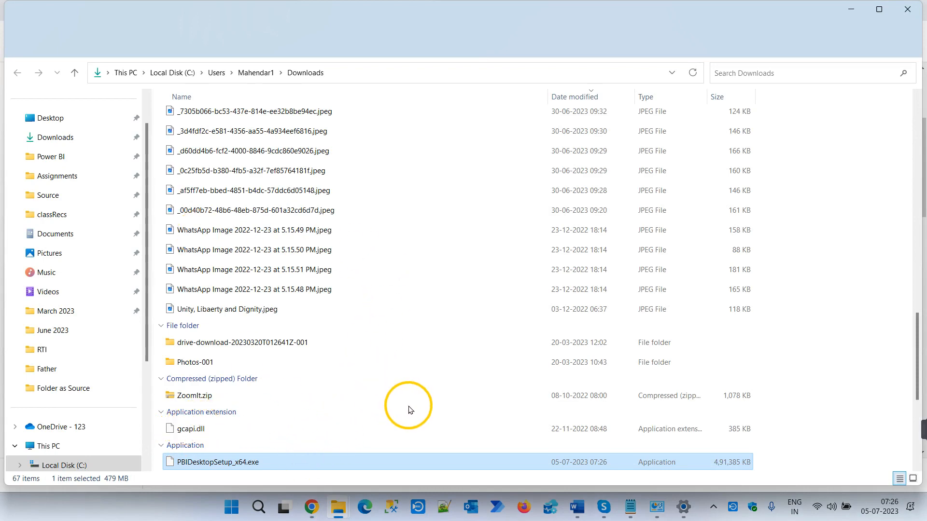
{"action": "scroll", "coordinate": [408, 434], "scroll_direction": "down", "scroll_amount": 3}
{"action": "double_click", "coordinate": [227, 290]}
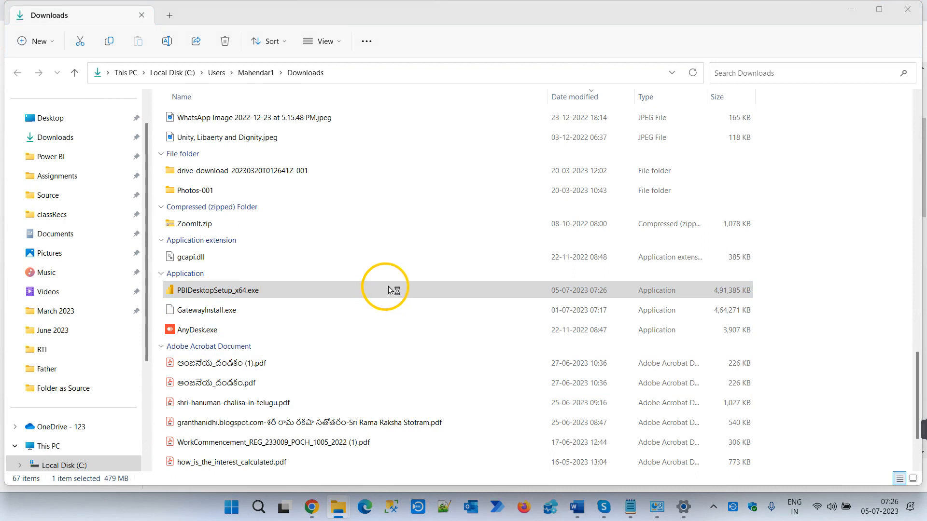
- Clear the desktop by minimising the File Explorer, Chrome and Word windows and closing the User details.txt file
{"action": "left_click", "coordinate": [857, 7]}
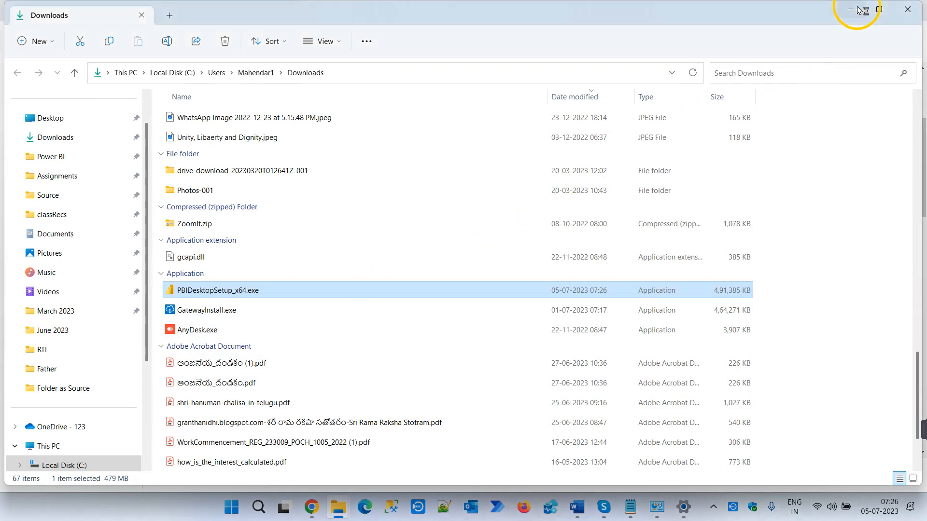
{"action": "left_click", "coordinate": [858, 10]}
{"action": "left_click", "coordinate": [855, 9]}
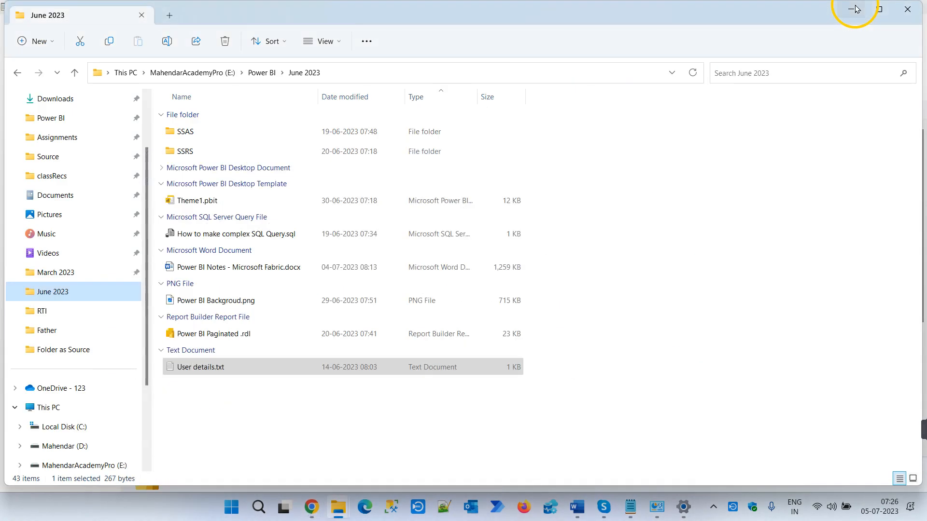
{"action": "left_click", "coordinate": [855, 9]}
{"action": "left_click", "coordinate": [853, 9]}
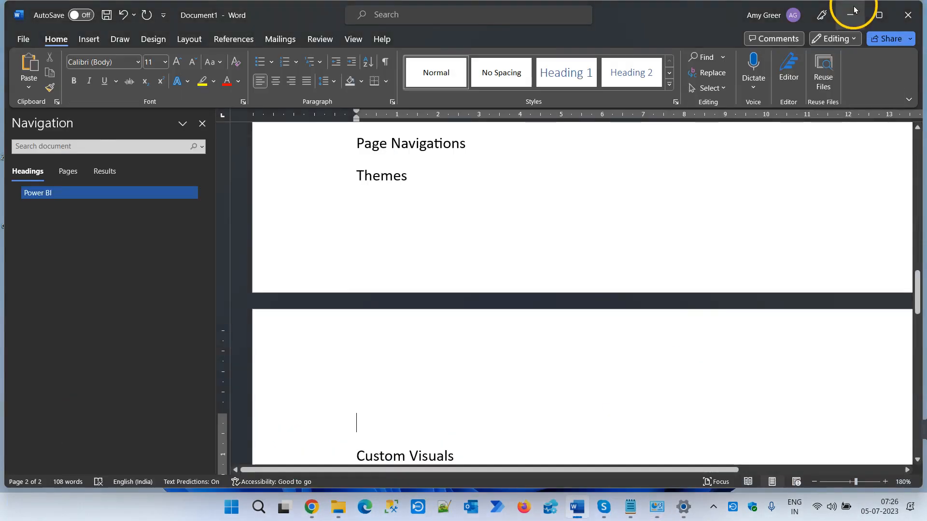
{"action": "left_click", "coordinate": [855, 10]}
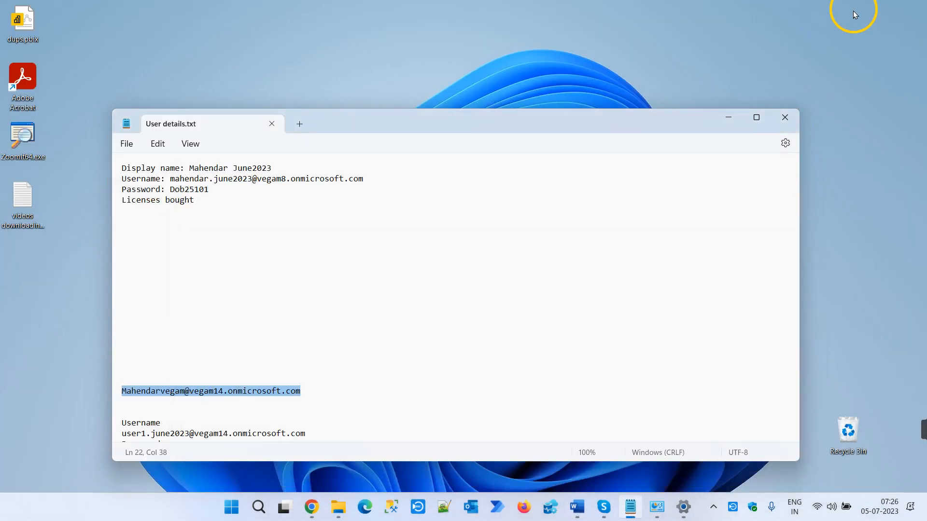
{"action": "left_click", "coordinate": [778, 120]}
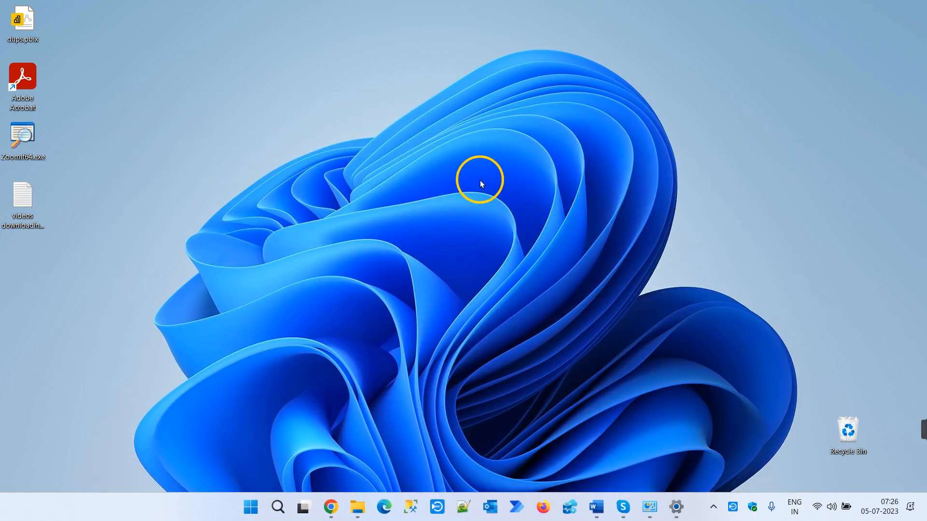
- Refresh the desktop and close the Settings and Programs and Features windows
{"action": "right_click", "coordinate": [479, 181]}
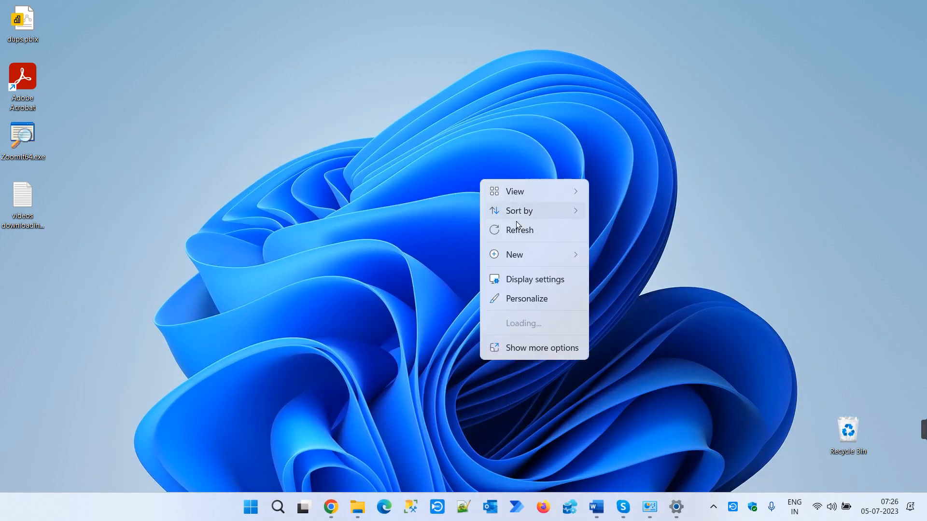
{"action": "left_click", "coordinate": [525, 225]}
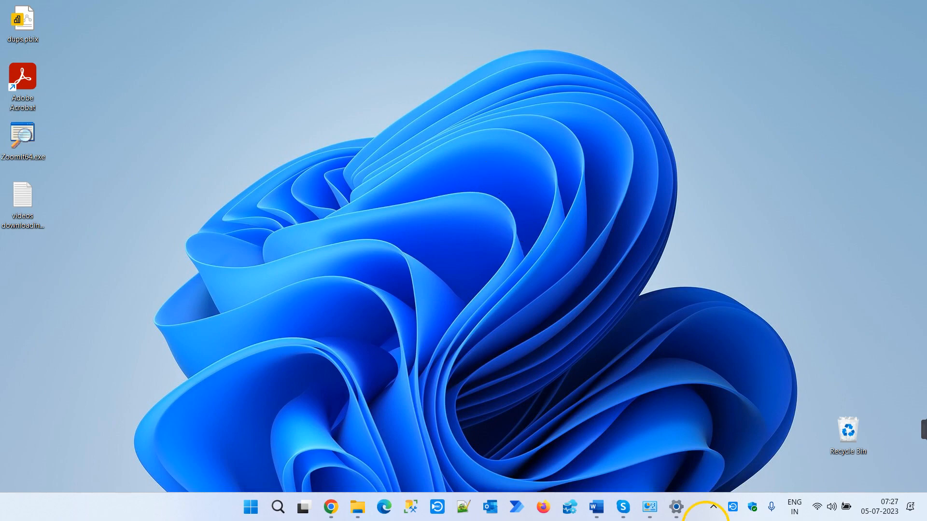
{"action": "left_click", "coordinate": [676, 506]}
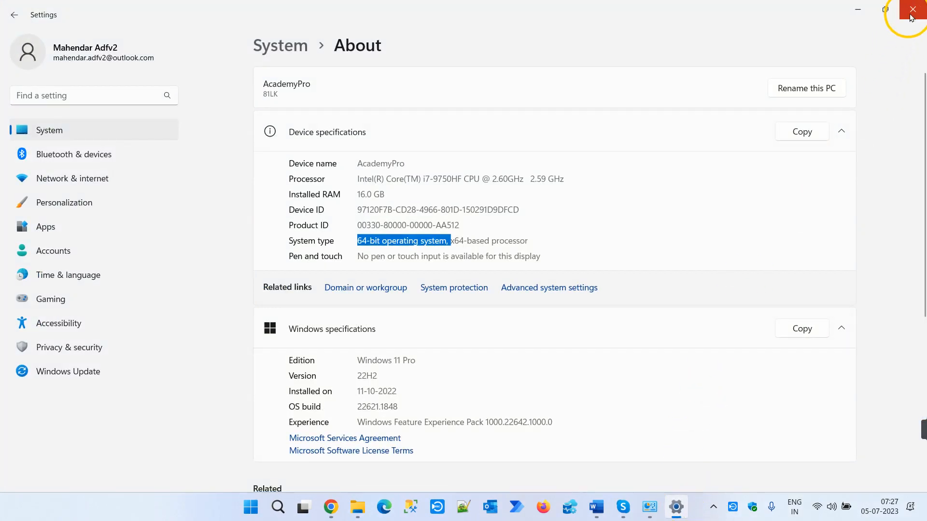
{"action": "left_click", "coordinate": [912, 9]}
{"action": "left_click", "coordinate": [663, 506]}
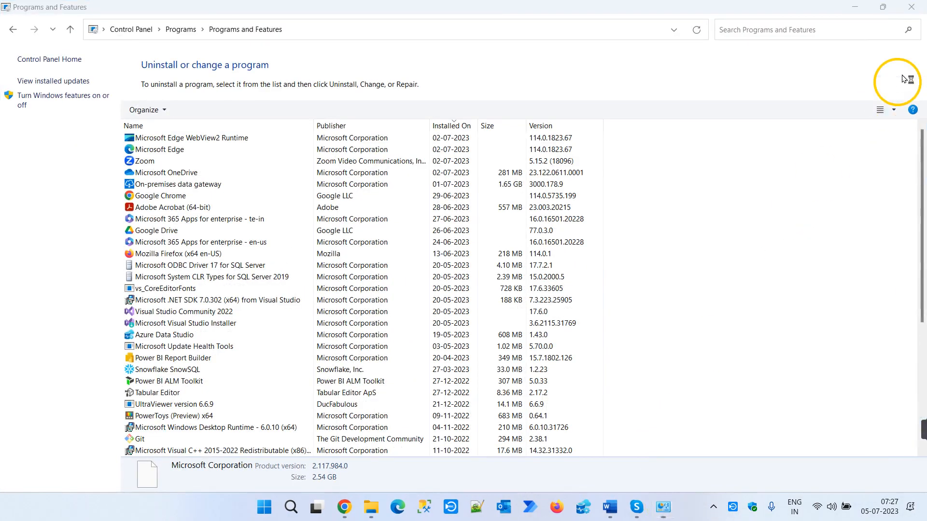
{"action": "left_click", "coordinate": [907, 19]}
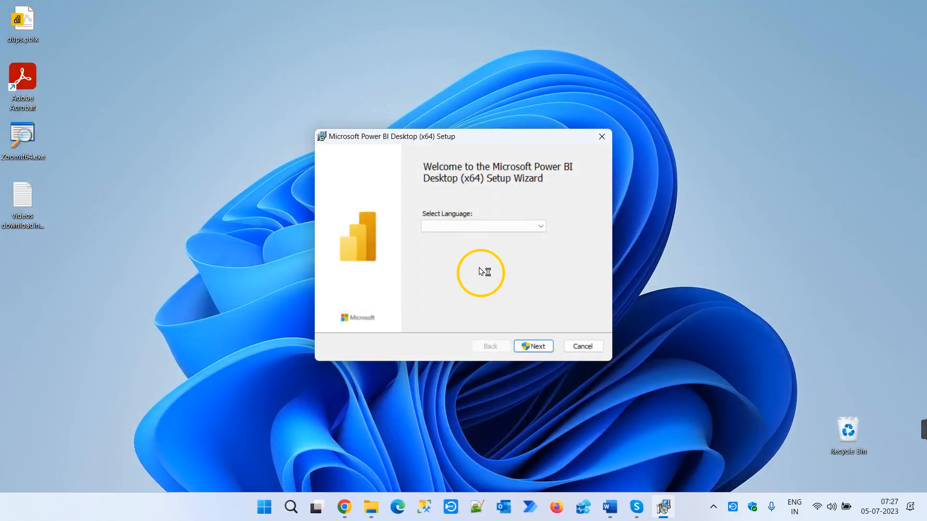
- Choose English as the setup language for Microsoft Power BI Desktop (x64) and proceed to the license terms
{"action": "left_click", "coordinate": [489, 234]}
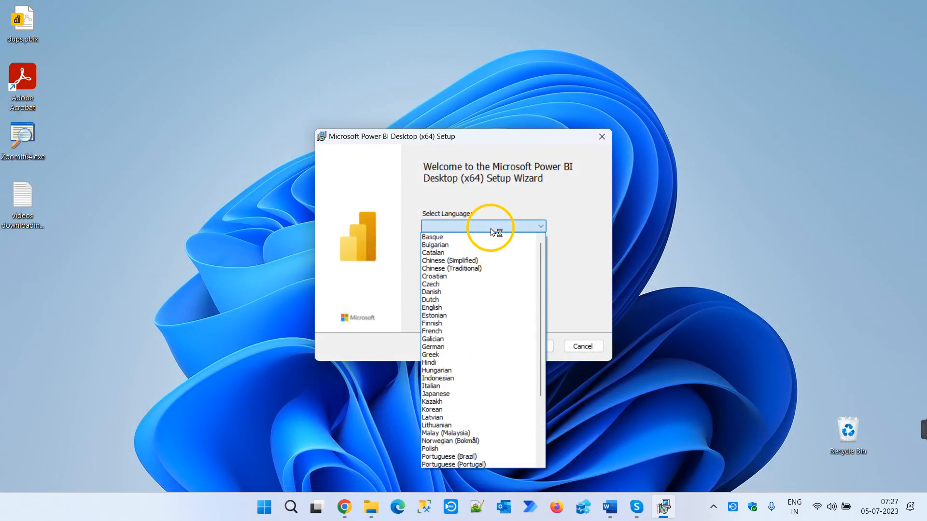
{"action": "left_click", "coordinate": [443, 309]}
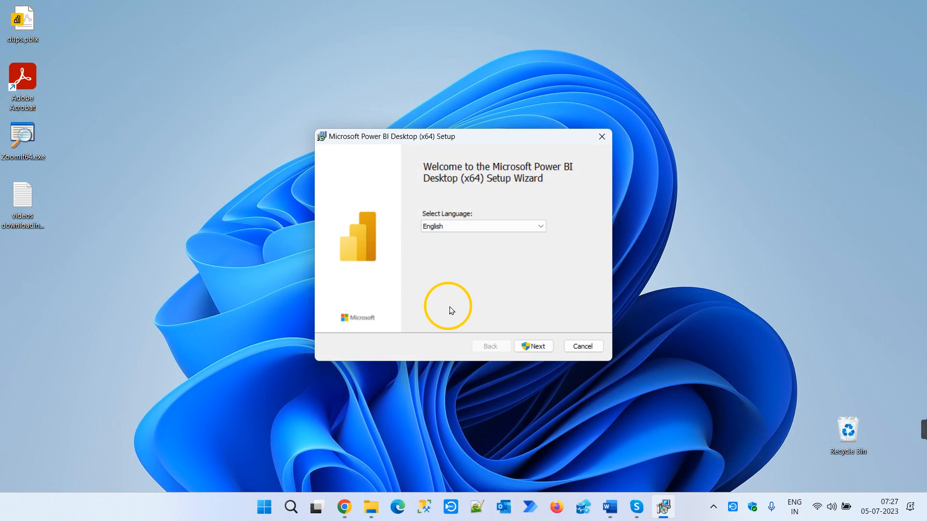
{"action": "left_click", "coordinate": [539, 348]}
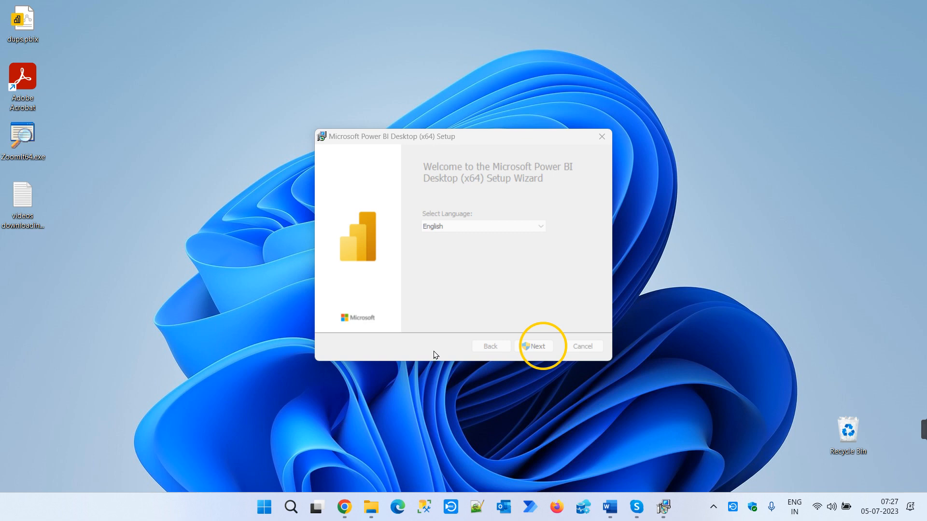
{"action": "left_click", "coordinate": [527, 347]}
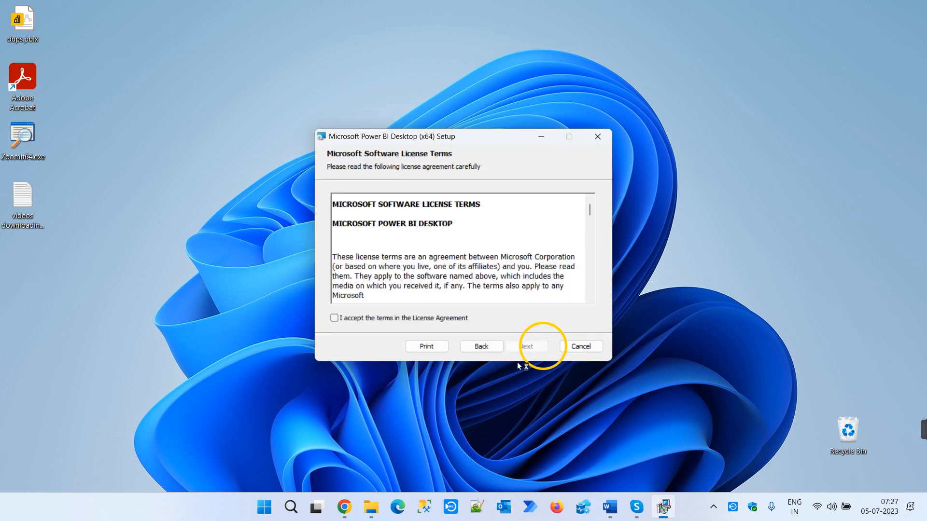
- Accept the license agreement and install Power BI Desktop with a desktop shortcut
{"action": "left_click", "coordinate": [336, 319]}
{"action": "left_click", "coordinate": [524, 347]}
{"action": "left_click", "coordinate": [526, 346]}
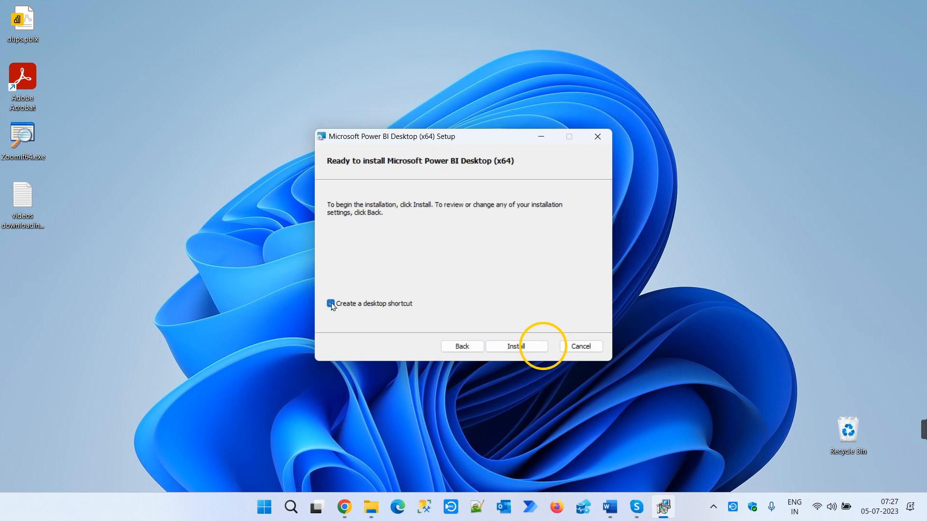
{"action": "left_click", "coordinate": [533, 350]}
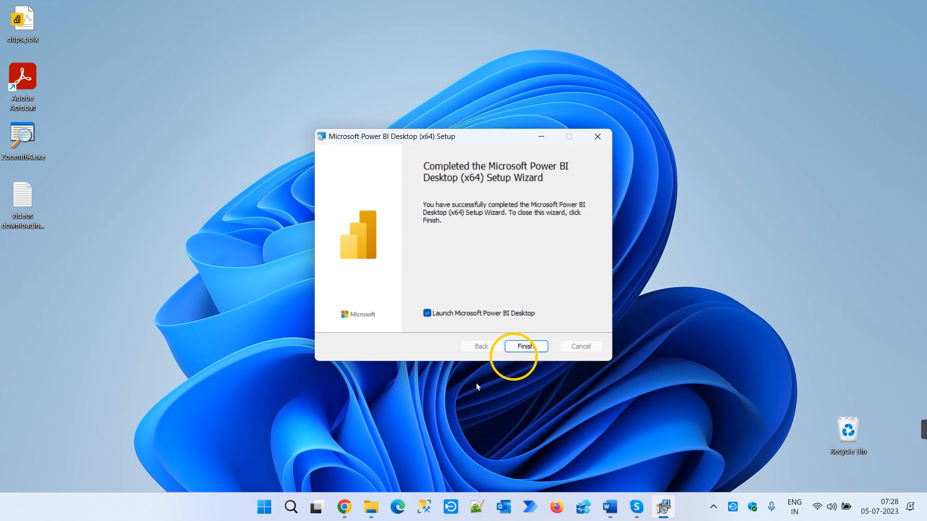
- Finish the setup with Power BI Desktop set to launch, and dismiss its start screen
{"action": "left_click", "coordinate": [533, 349]}
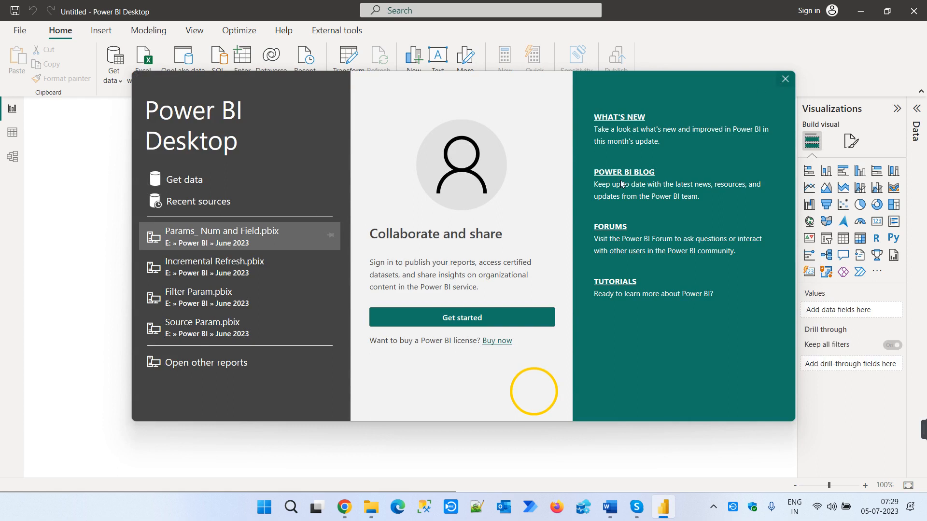
{"action": "left_click", "coordinate": [786, 79]}
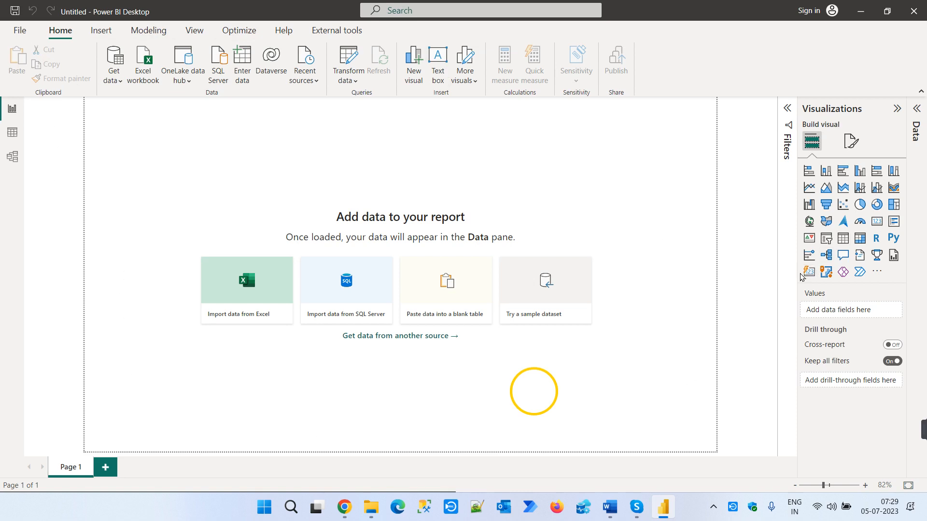
- Examine the full connector list by category: File, Database, Microsoft Fabric (Preview), Power Platform, Azure, Online Services and Other
{"action": "left_click", "coordinate": [115, 78]}
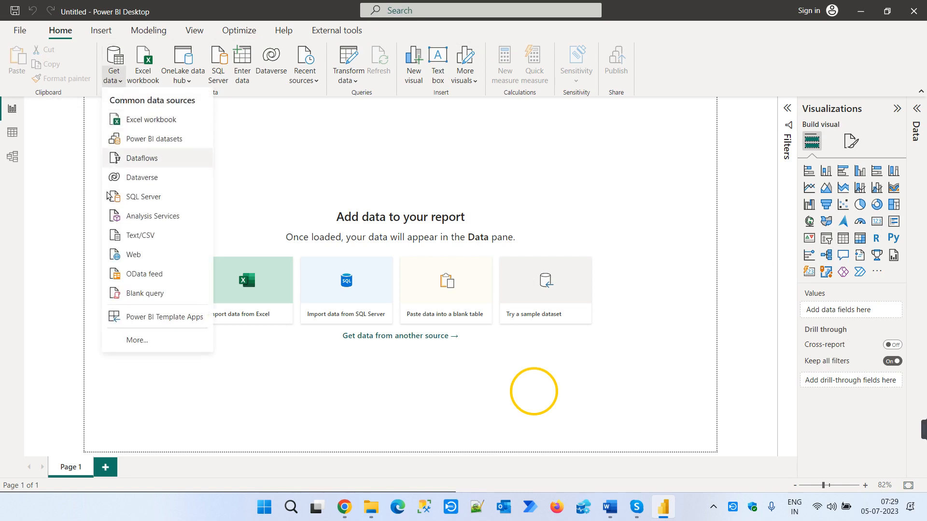
{"action": "left_click", "coordinate": [126, 348]}
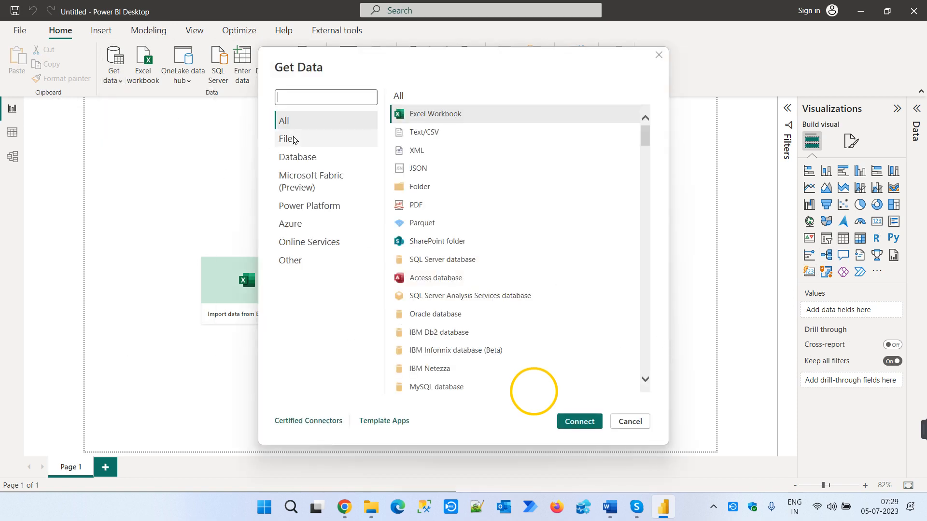
{"action": "left_click", "coordinate": [294, 141]}
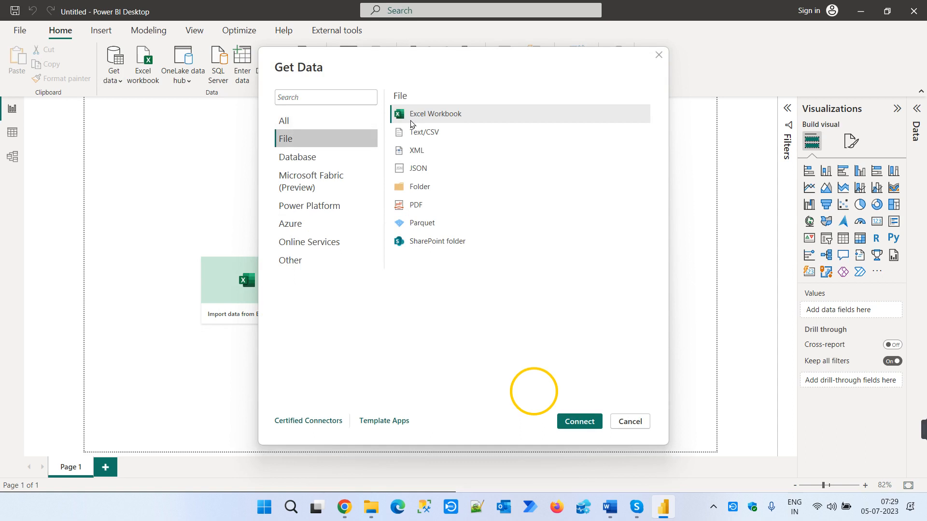
{"action": "left_click", "coordinate": [324, 162]}
{"action": "scroll", "coordinate": [582, 229], "scroll_direction": "down", "scroll_amount": 10}
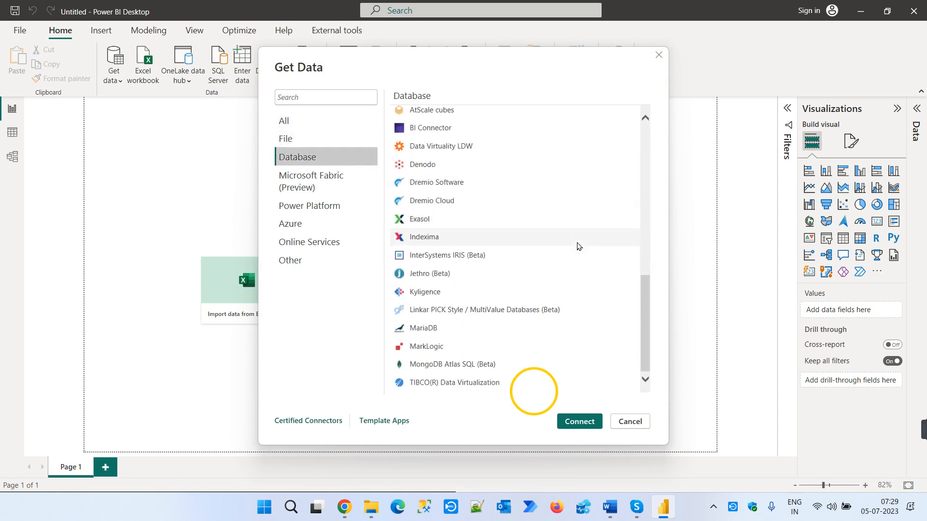
{"action": "left_click", "coordinate": [311, 187]}
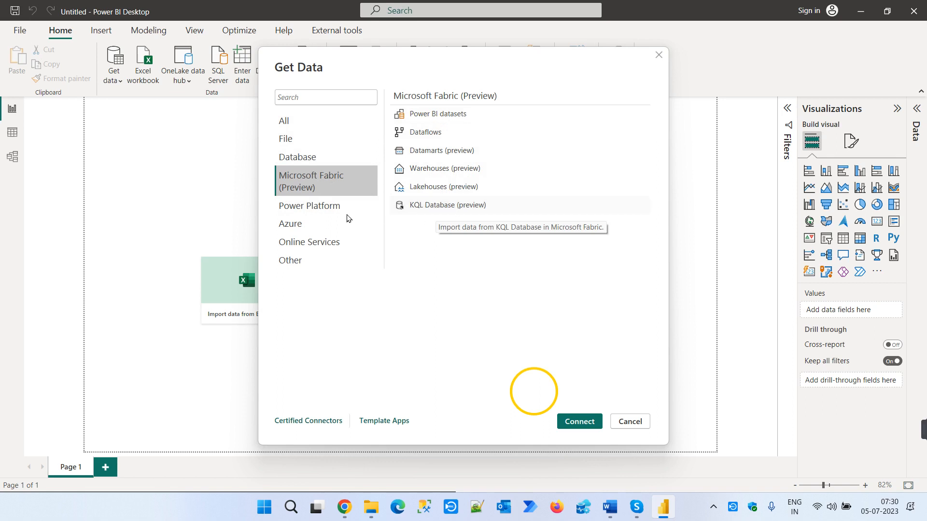
{"action": "left_click", "coordinate": [310, 211]}
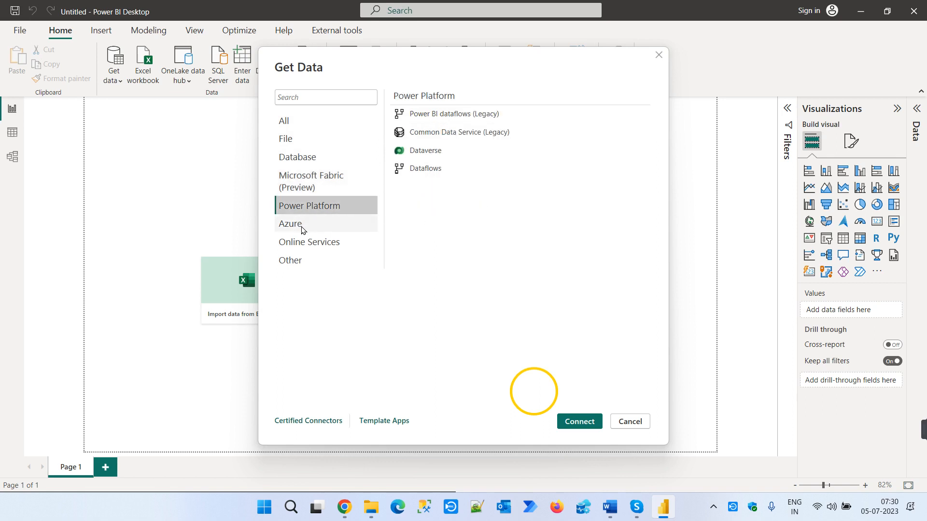
{"action": "left_click", "coordinate": [302, 227]}
{"action": "left_click", "coordinate": [306, 242]}
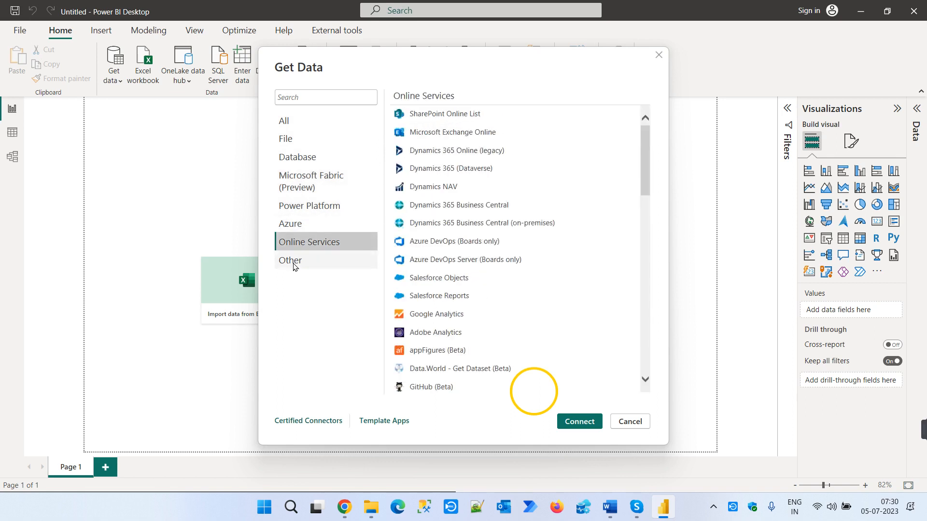
{"action": "left_click", "coordinate": [293, 266]}
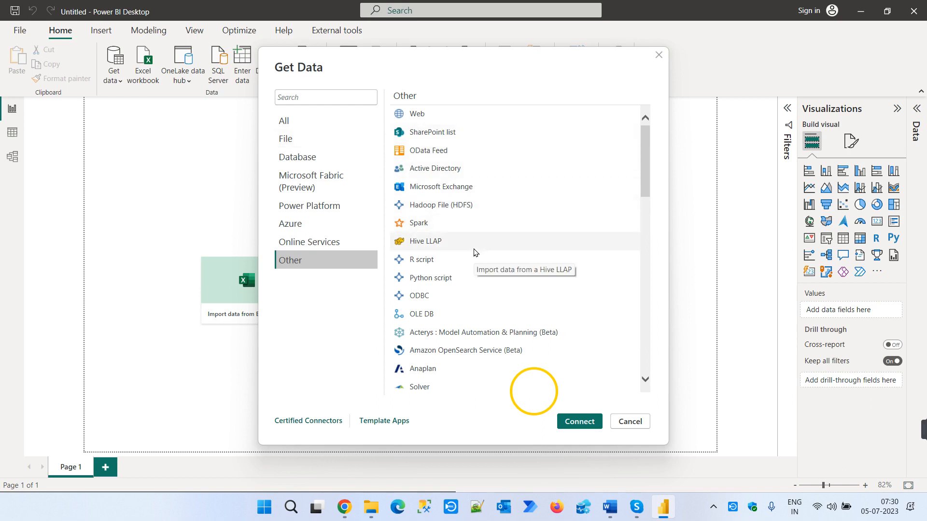
{"action": "scroll", "coordinate": [505, 256], "scroll_direction": "down", "scroll_amount": 3}
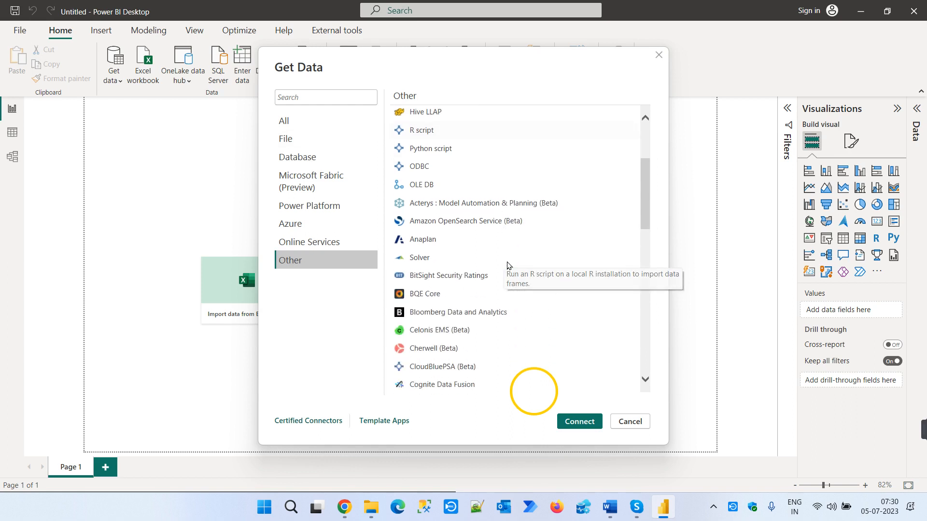
- Look through the Database connectors in Get Data and close the dialog without connecting
{"action": "left_click", "coordinate": [324, 163]}
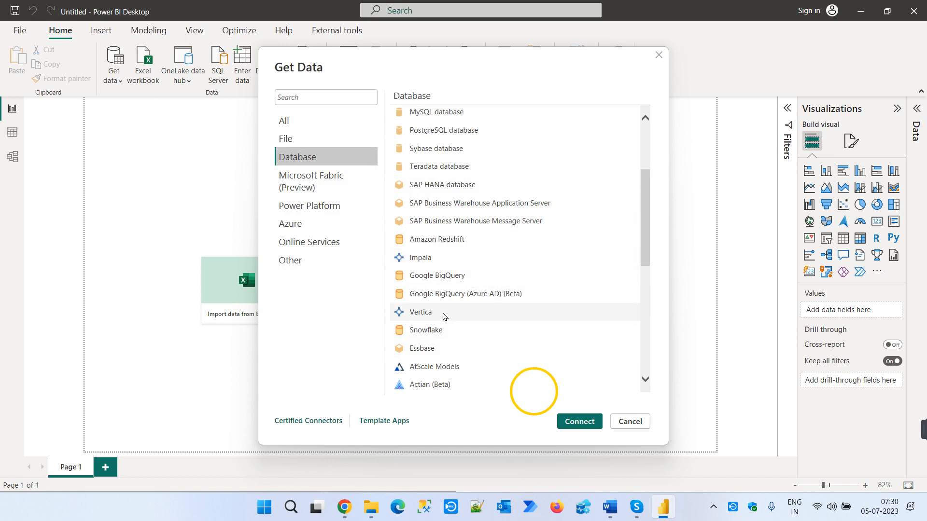
{"action": "scroll", "coordinate": [498, 317], "scroll_direction": "down", "scroll_amount": 3}
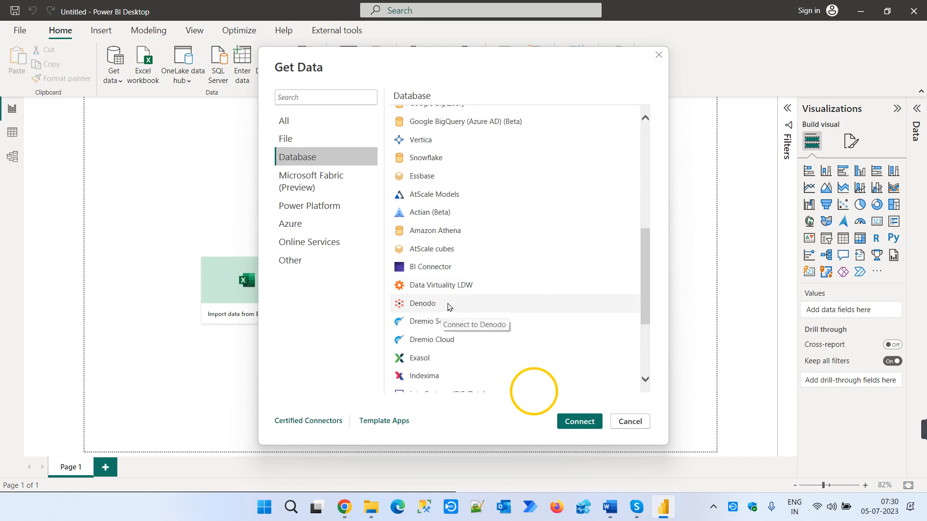
{"action": "scroll", "coordinate": [542, 263], "scroll_direction": "down", "scroll_amount": 2}
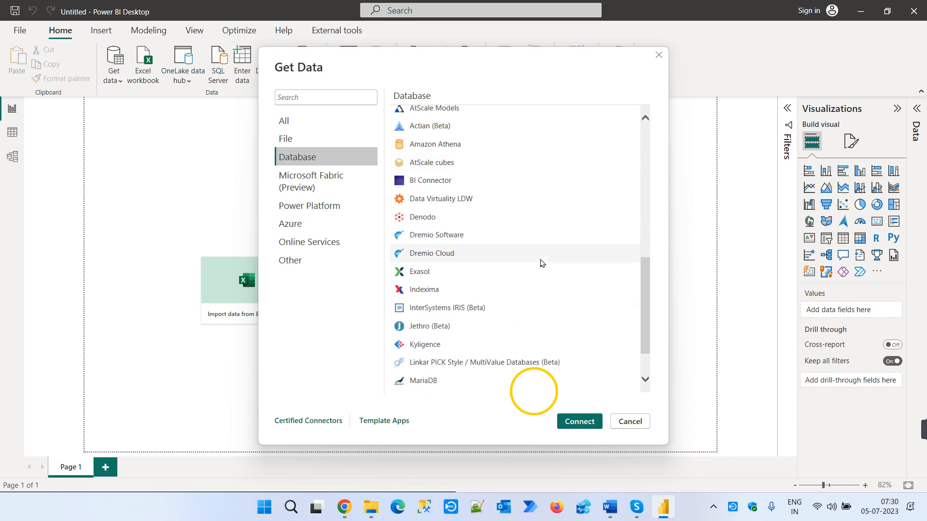
{"action": "scroll", "coordinate": [548, 352], "scroll_direction": "down", "scroll_amount": 1}
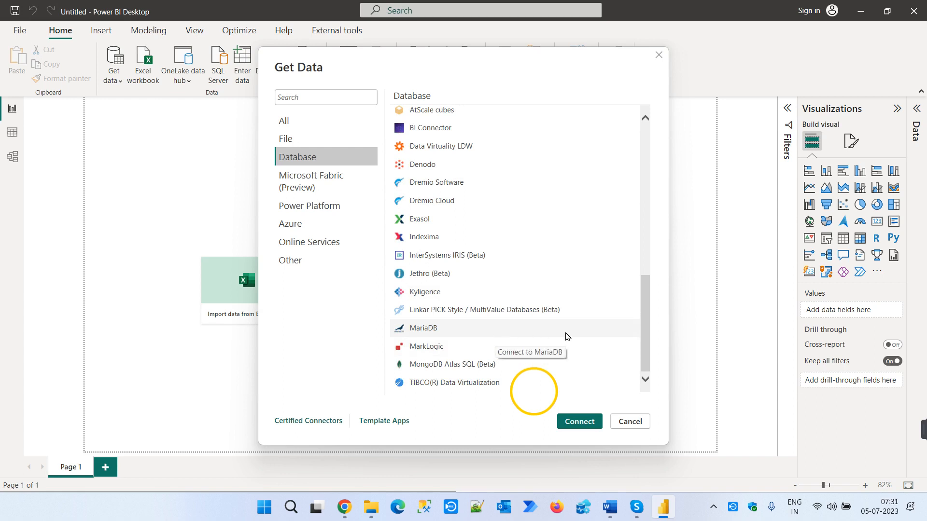
{"action": "scroll", "coordinate": [577, 292], "scroll_direction": "up", "scroll_amount": 4}
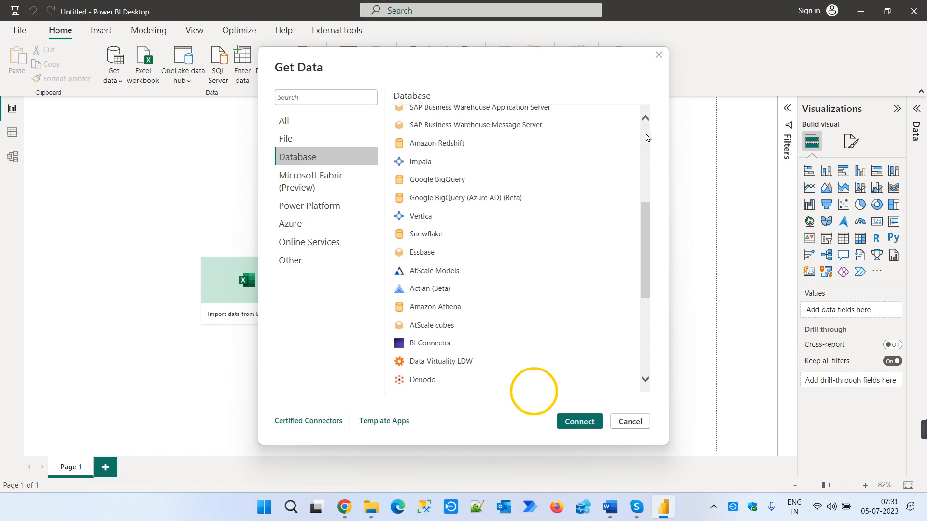
{"action": "scroll", "coordinate": [623, 180], "scroll_direction": "up", "scroll_amount": 5}
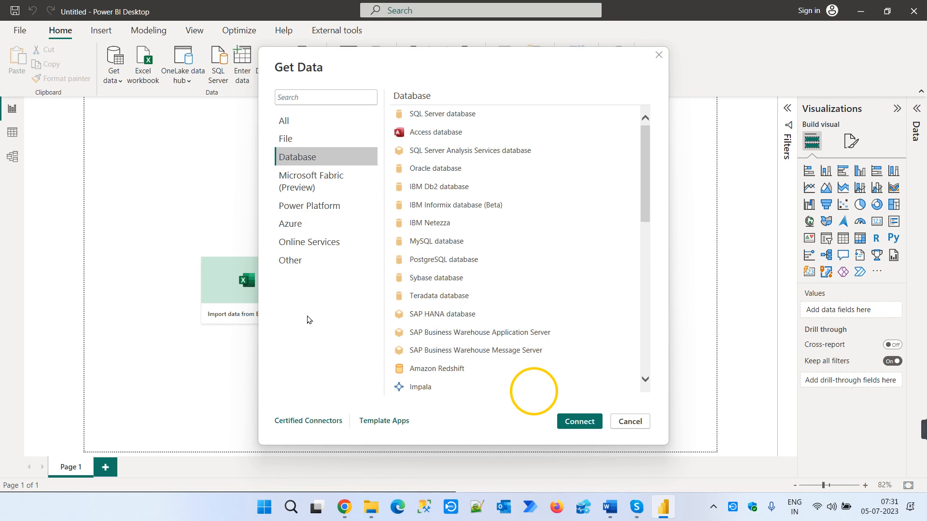
{"action": "left_click", "coordinate": [644, 423]}
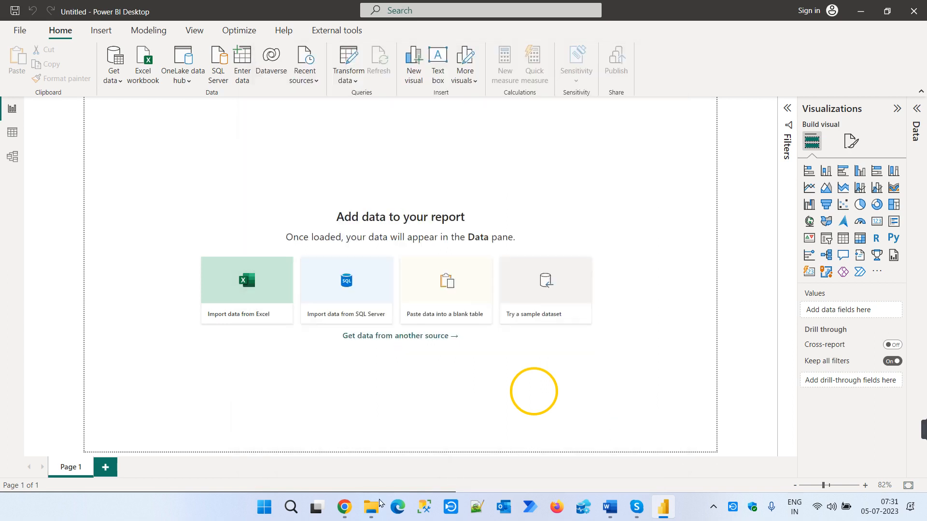
- Switch to File Explorer, review the Power BI Desktop documents in the June 2023 folder, and minimise the window
{"action": "mouse_move", "coordinate": [364, 500]}
{"action": "left_click", "coordinate": [341, 445]}
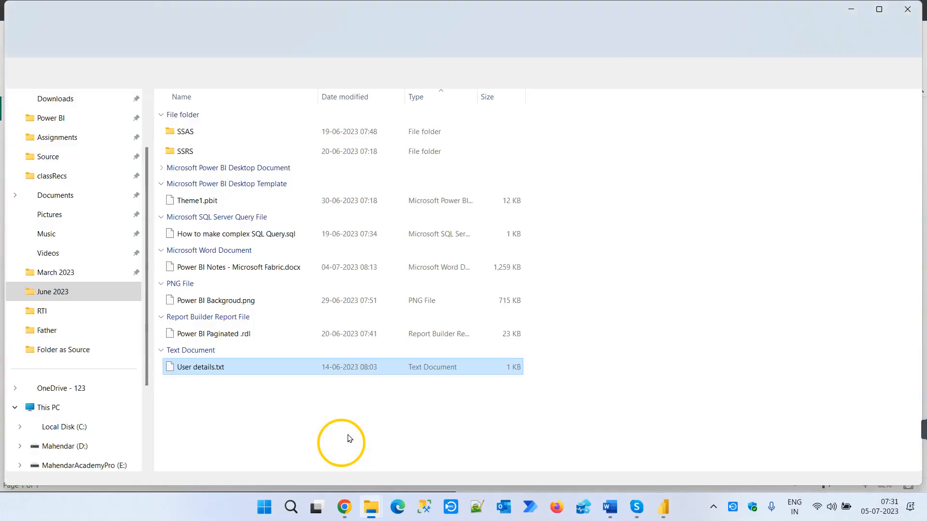
{"action": "left_click", "coordinate": [162, 167]}
{"action": "scroll", "coordinate": [309, 222], "scroll_direction": "down", "scroll_amount": 5}
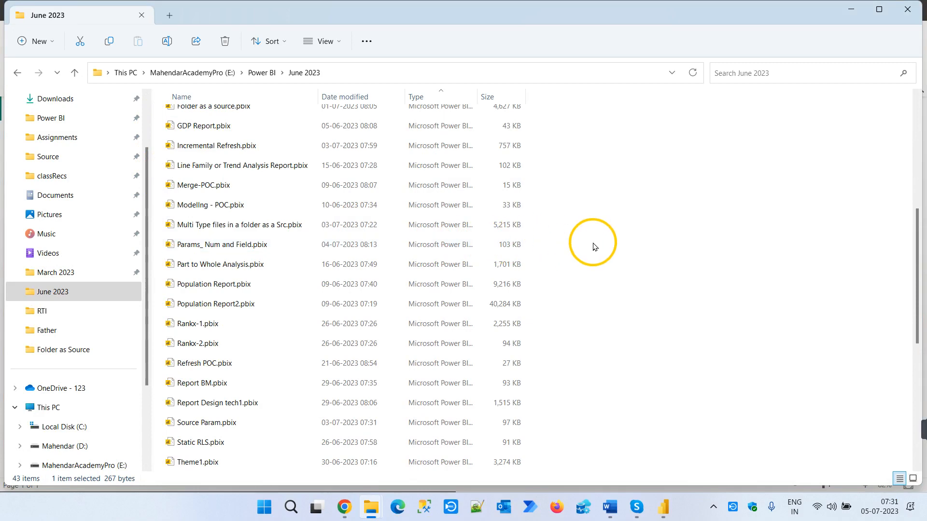
{"action": "scroll", "coordinate": [594, 244], "scroll_direction": "down", "scroll_amount": 3}
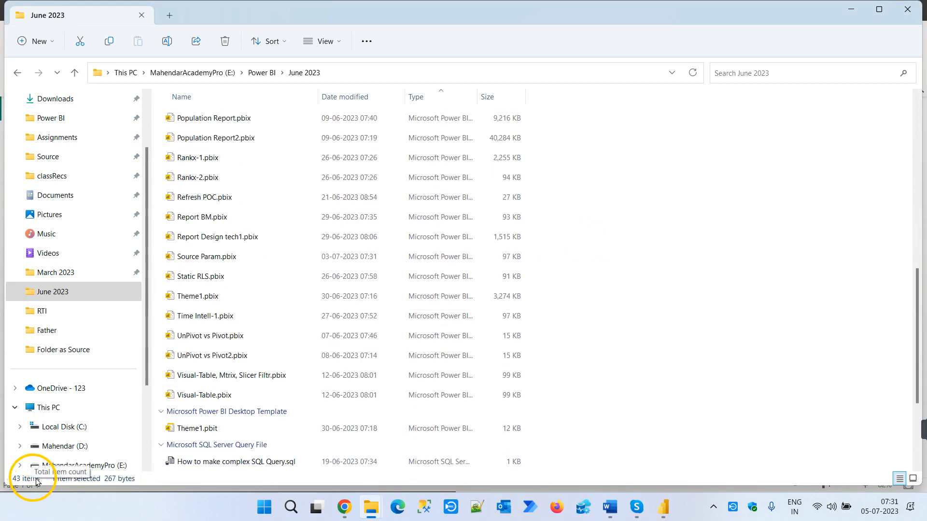
{"action": "scroll", "coordinate": [248, 448], "scroll_direction": "down", "scroll_amount": 2}
{"action": "scroll", "coordinate": [249, 448], "scroll_direction": "up", "scroll_amount": 4}
{"action": "scroll", "coordinate": [248, 451], "scroll_direction": "up", "scroll_amount": 7}
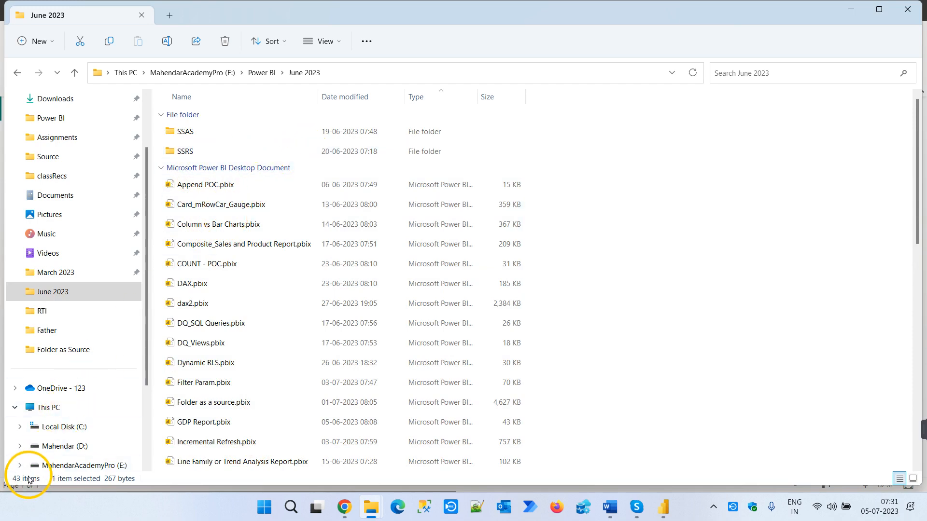
{"action": "left_click", "coordinate": [852, 9]}
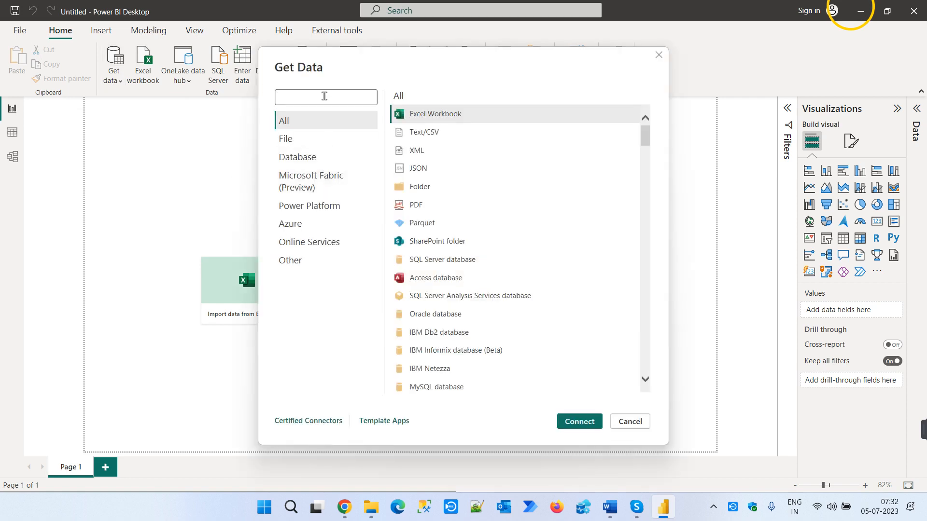
- Search the Get Data connectors for "web" and start a connection with the Web source
{"action": "left_click", "coordinate": [325, 94]}
{"action": "type", "text": "web"}
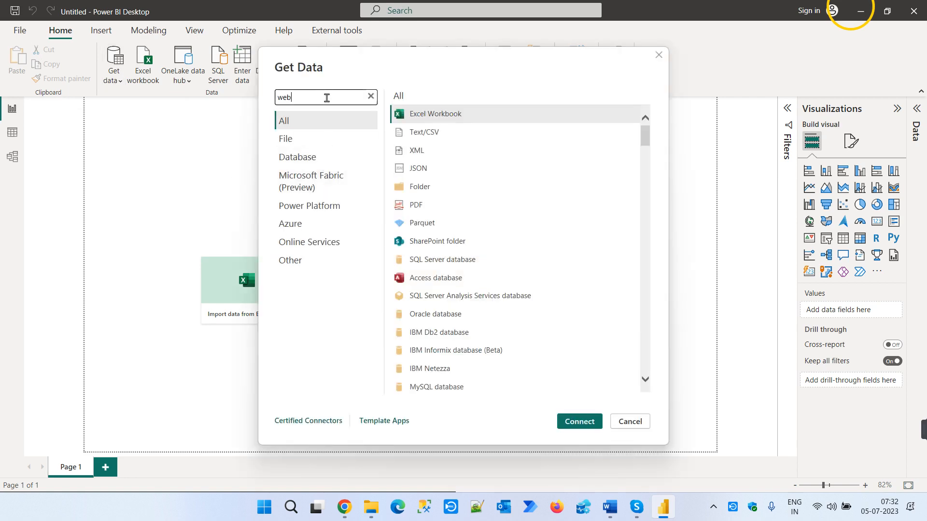
{"action": "left_click", "coordinate": [414, 115]}
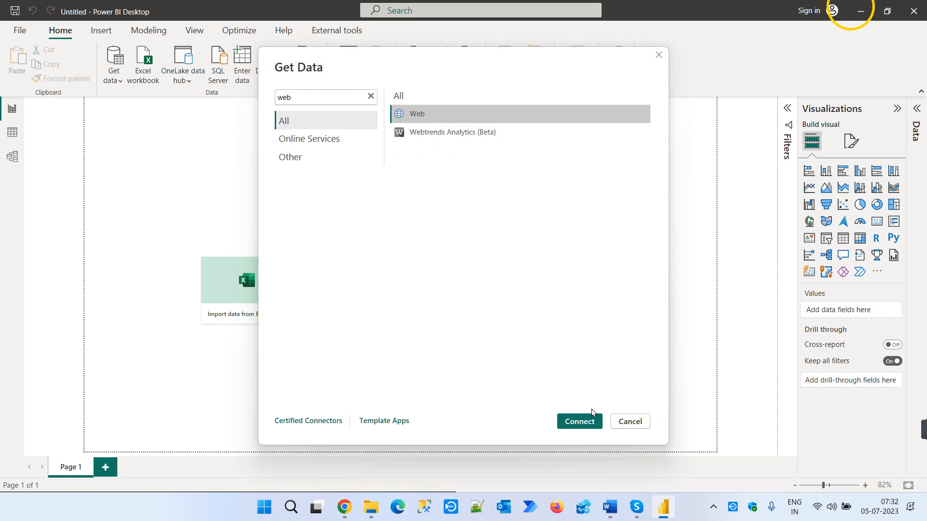
{"action": "left_click", "coordinate": [591, 422]}
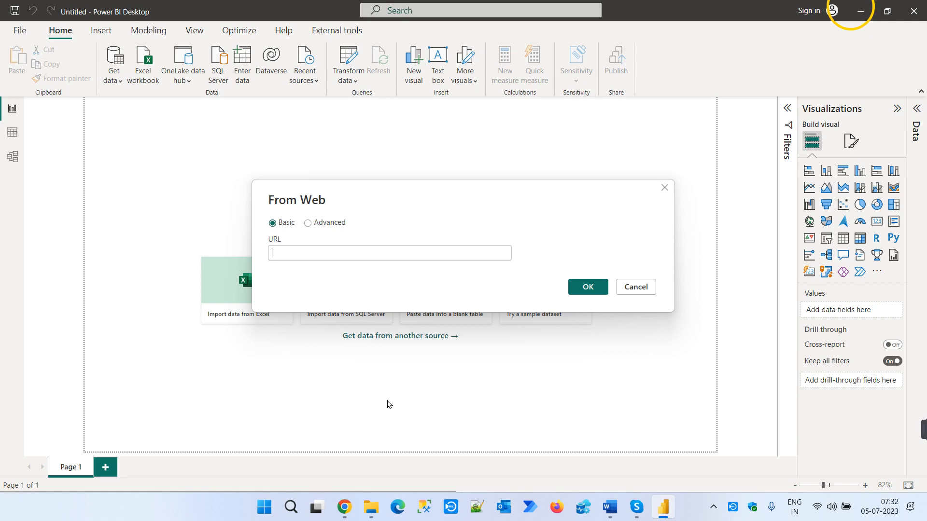
- Switch to Chrome, search for "imf database april 2022" in a new tab and open the World Economic Outlook Database, April 2022 result
{"action": "mouse_move", "coordinate": [344, 507]}
{"action": "left_click", "coordinate": [425, 425]}
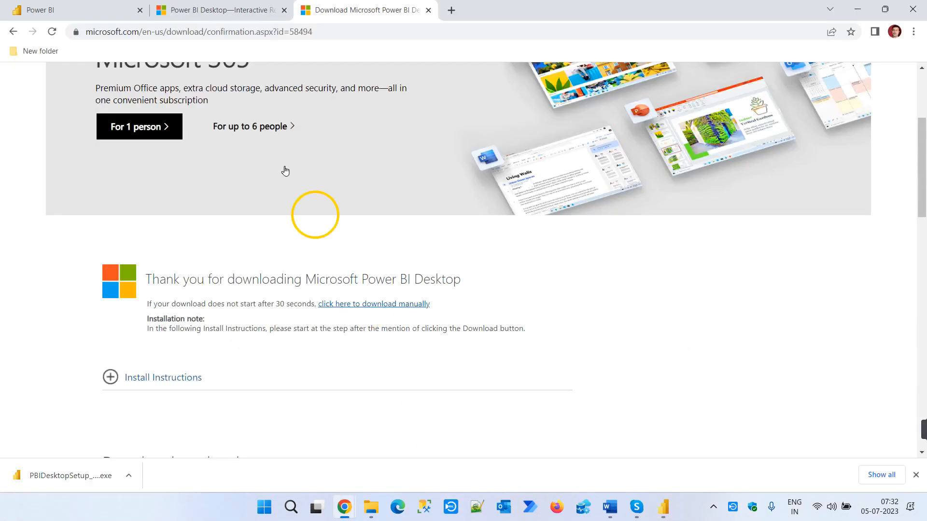
{"action": "left_click", "coordinate": [452, 10]}
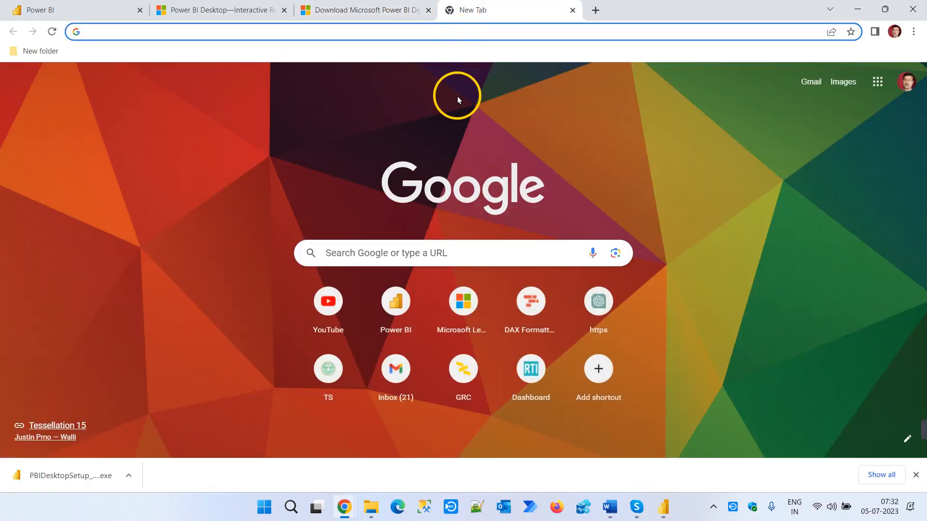
{"action": "type", "text": "IMF s"}
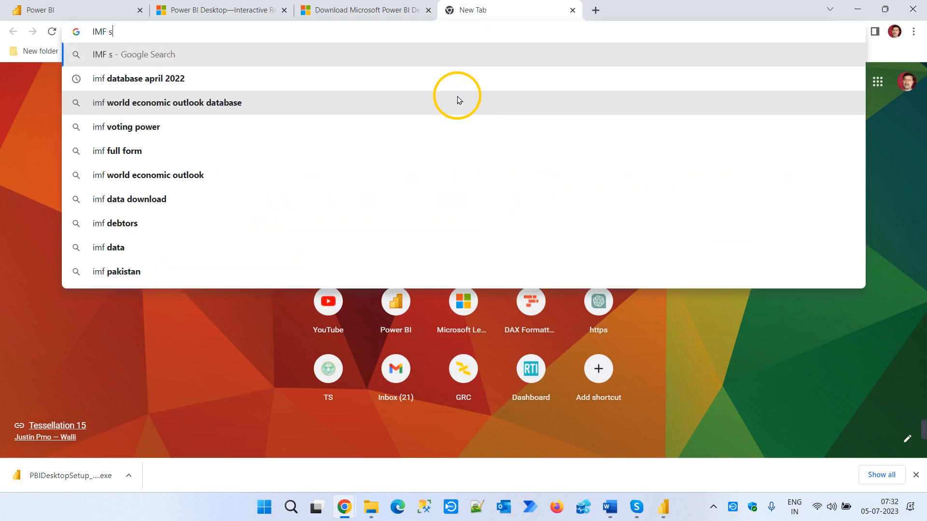
{"action": "key", "text": "BackSpace"}
{"action": "type", "text": "data"}
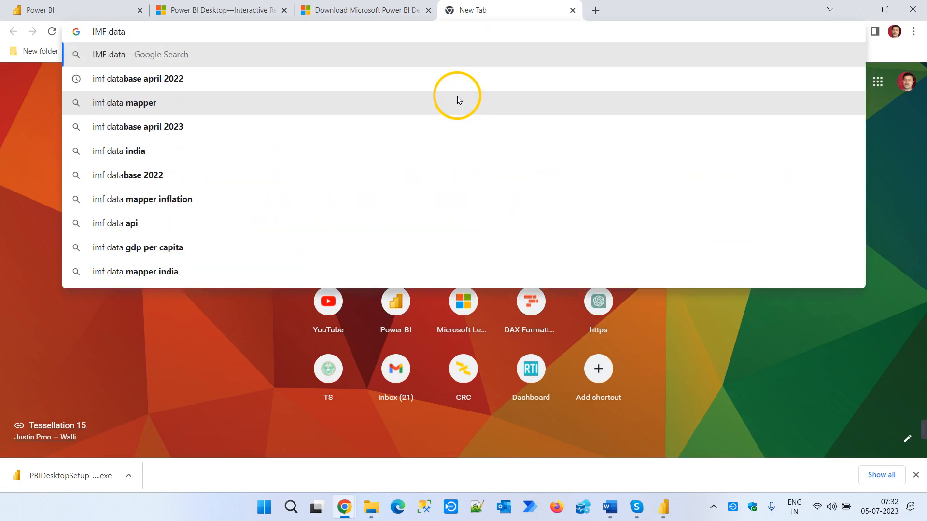
{"action": "left_click", "coordinate": [280, 83]}
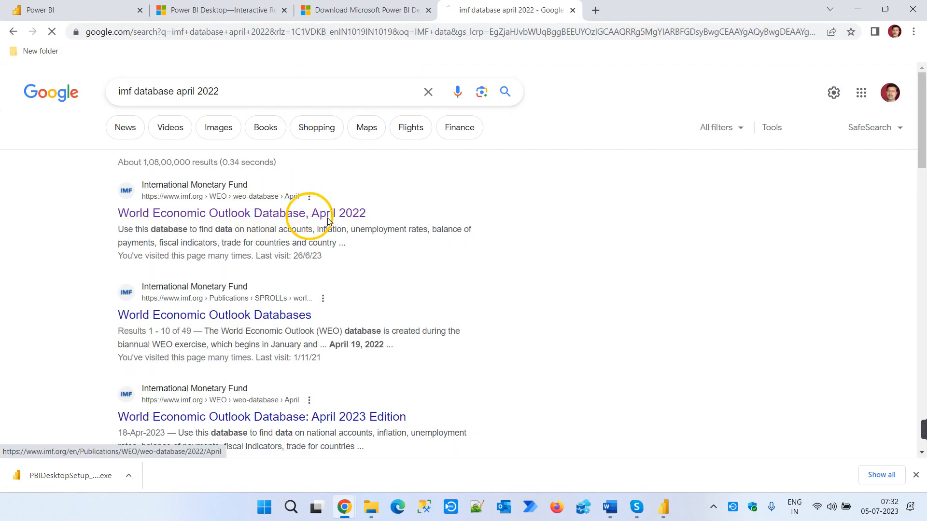
{"action": "left_click", "coordinate": [327, 221]}
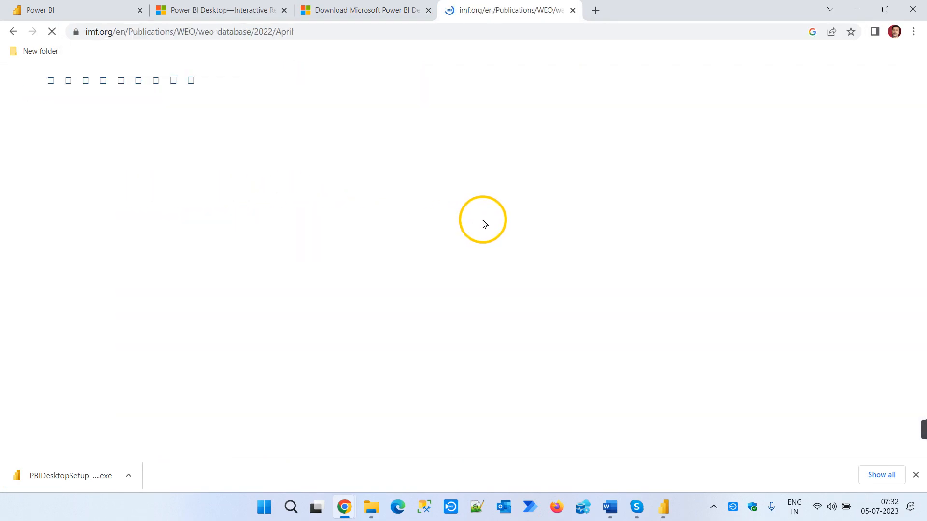
- Start a By Countries query for the April 2022 edition and continue with the All Countries group fully selected
{"action": "scroll", "coordinate": [485, 224], "scroll_direction": "down", "scroll_amount": 5}
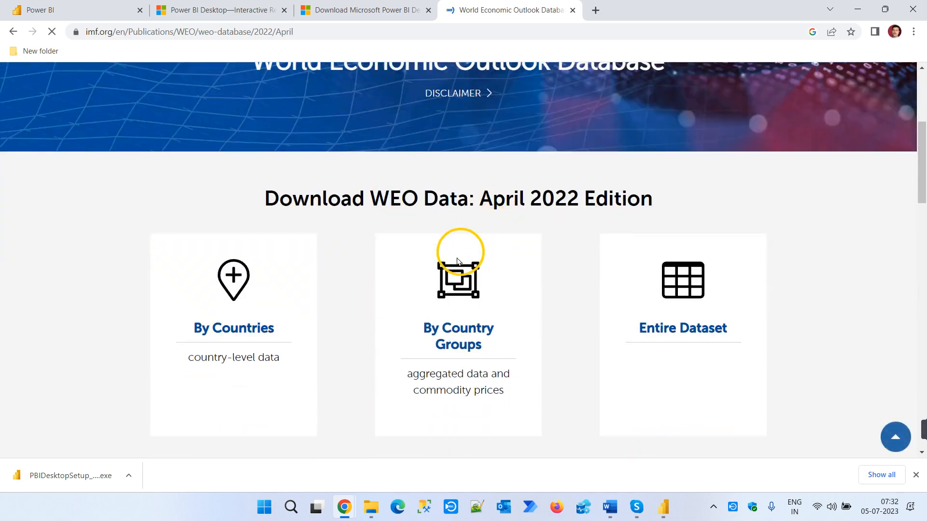
{"action": "left_click", "coordinate": [246, 325]}
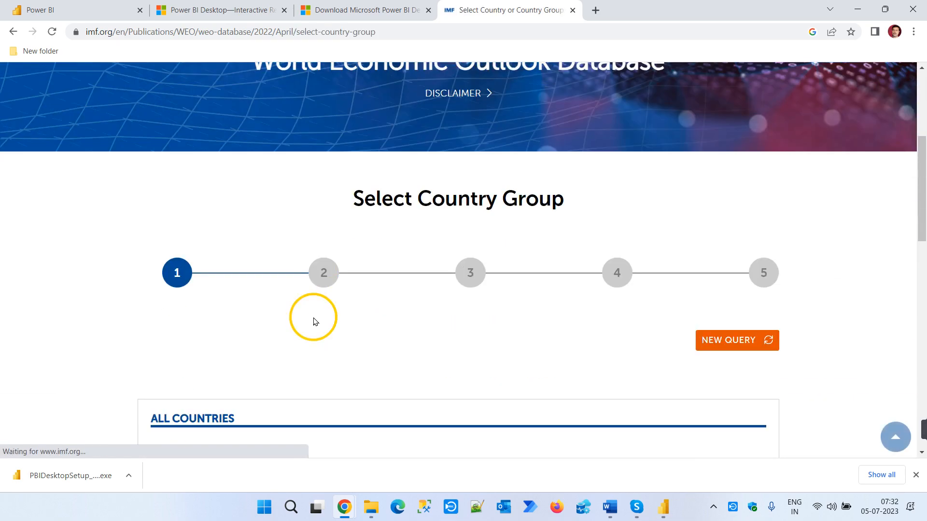
{"action": "scroll", "coordinate": [233, 336], "scroll_direction": "down", "scroll_amount": 4}
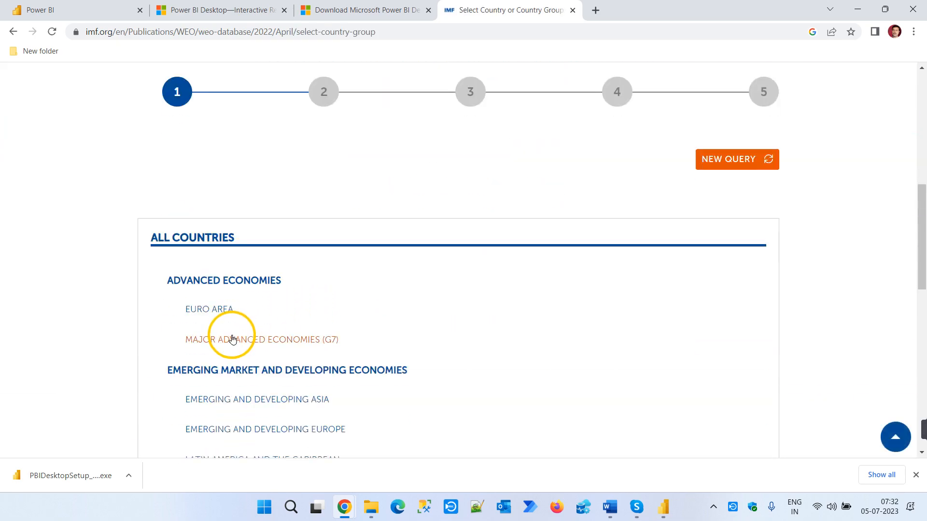
{"action": "left_click", "coordinate": [191, 239]}
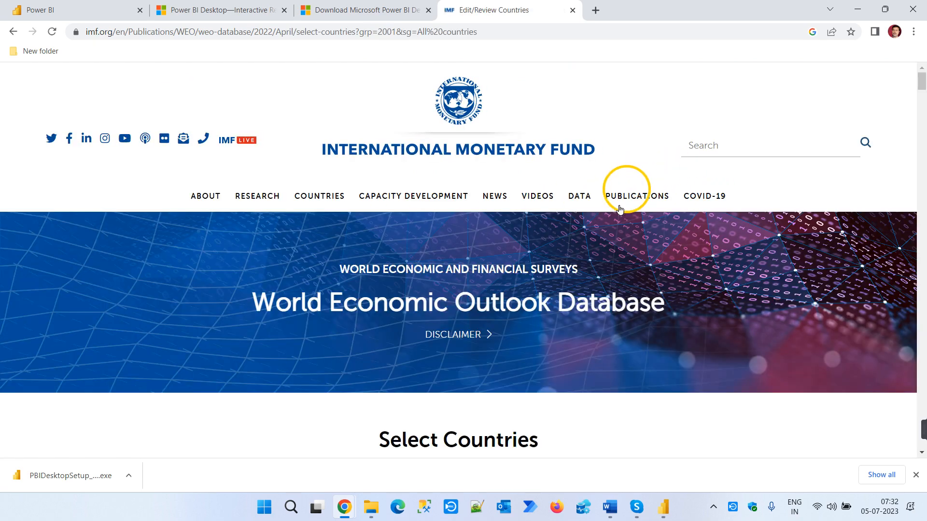
{"action": "scroll", "coordinate": [620, 208], "scroll_direction": "down", "scroll_amount": 5}
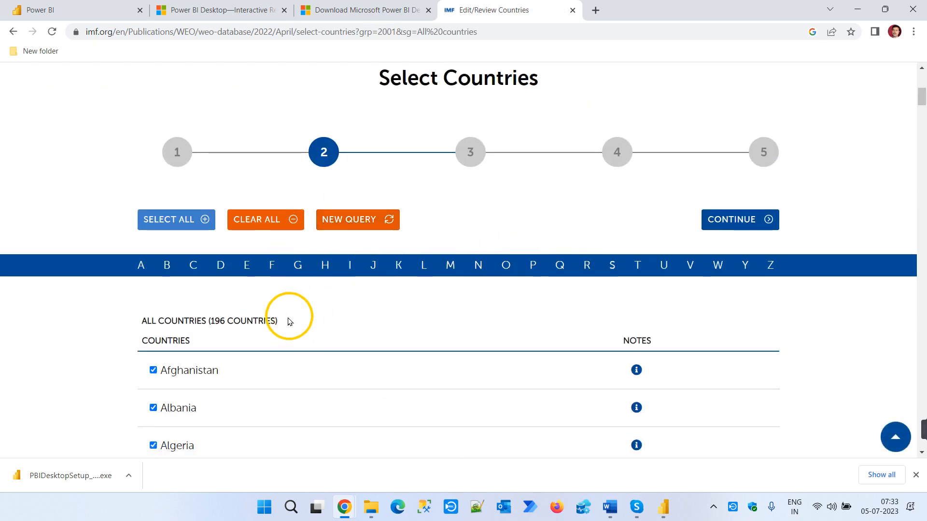
{"action": "scroll", "coordinate": [289, 321], "scroll_direction": "down", "scroll_amount": 1}
{"action": "left_click", "coordinate": [741, 166]}
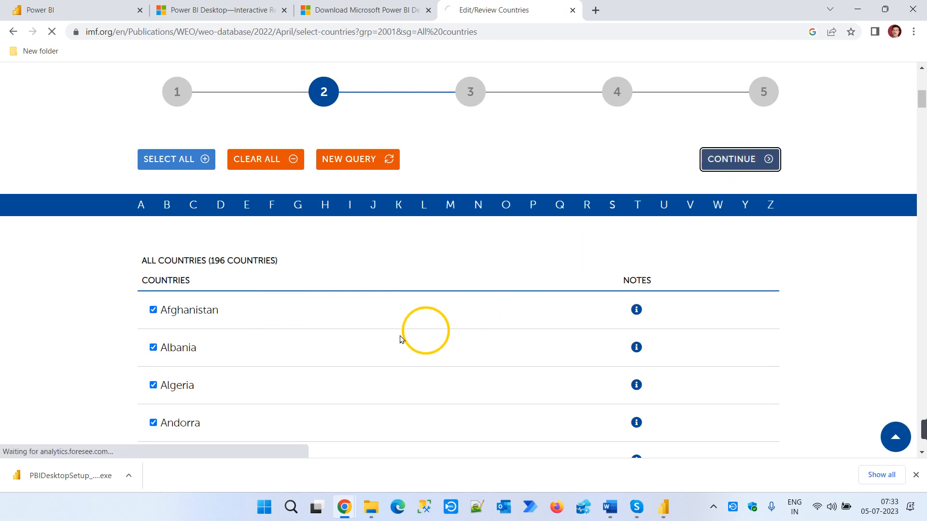
- Select the subject "Gross domestic product, constant prices" in national currency and continue to the date range
{"action": "scroll", "coordinate": [289, 335], "scroll_direction": "down", "scroll_amount": 5}
{"action": "scroll", "coordinate": [298, 333], "scroll_direction": "down", "scroll_amount": 3}
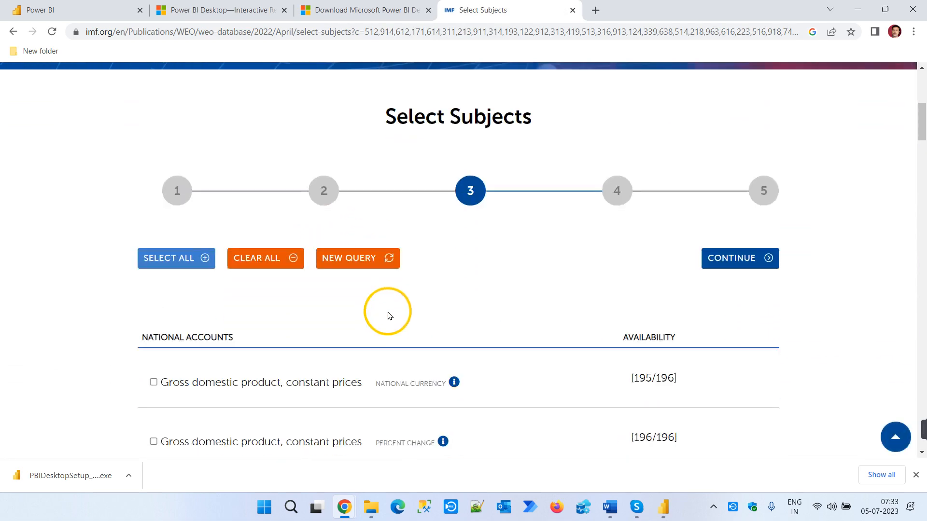
{"action": "left_click", "coordinate": [153, 344]}
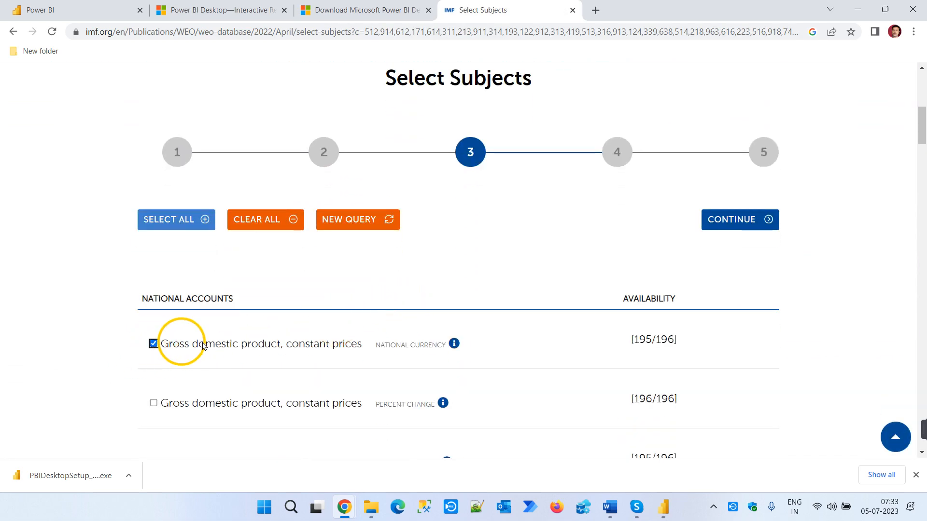
{"action": "left_click", "coordinate": [735, 222]}
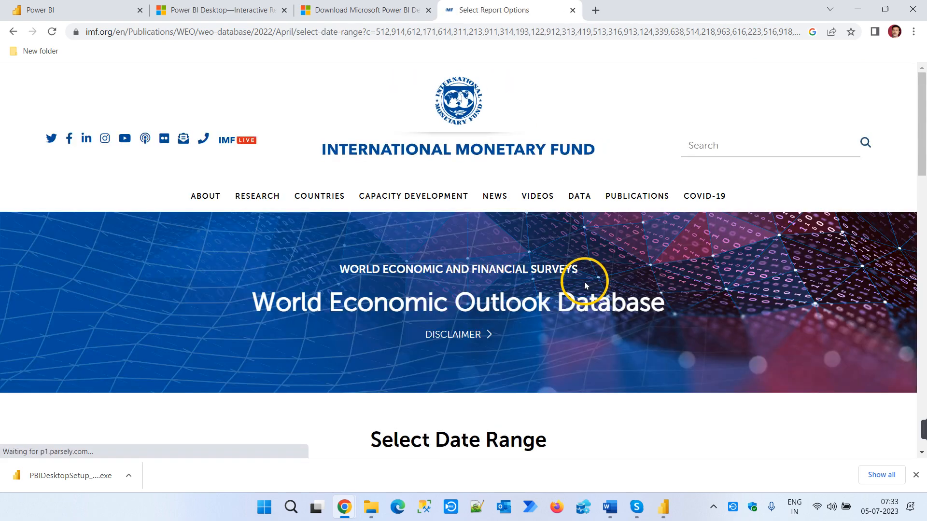
- Set the date range from 2021 to 2025 and prepare the report
{"action": "scroll", "coordinate": [201, 230], "scroll_direction": "down", "scroll_amount": 4}
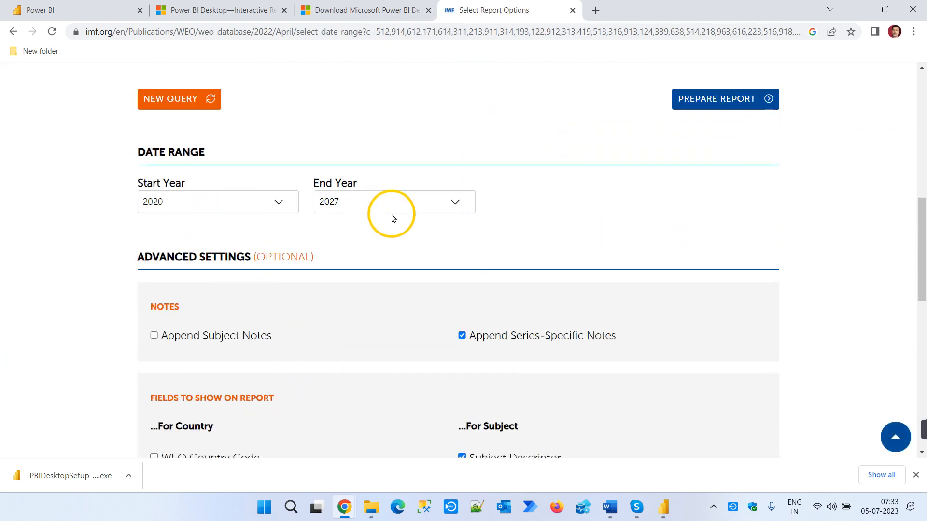
{"action": "left_click", "coordinate": [278, 204]}
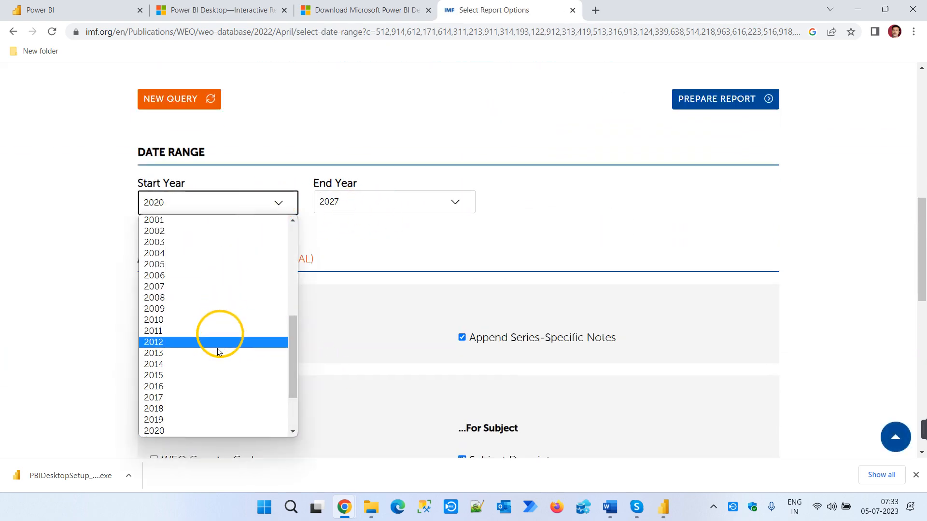
{"action": "scroll", "coordinate": [193, 405], "scroll_direction": "down", "scroll_amount": 3}
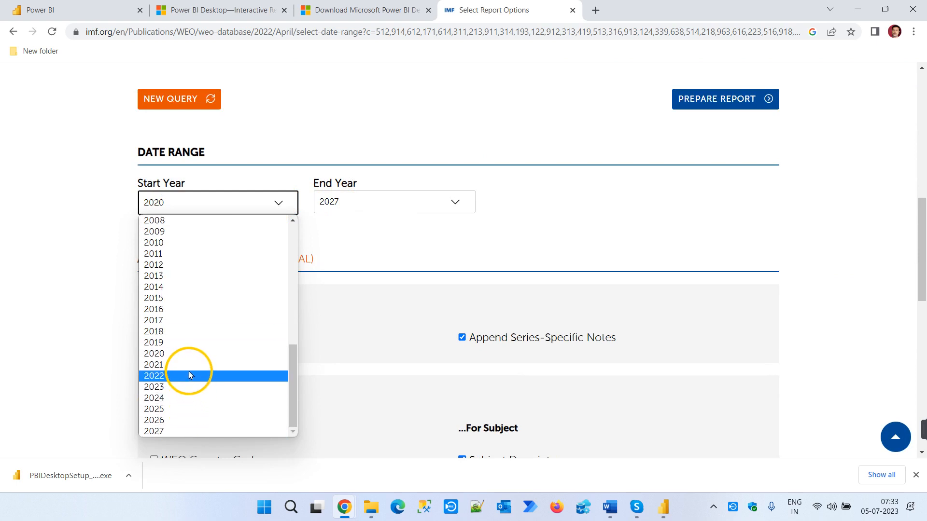
{"action": "left_click", "coordinate": [189, 365]}
{"action": "left_click", "coordinate": [360, 205]}
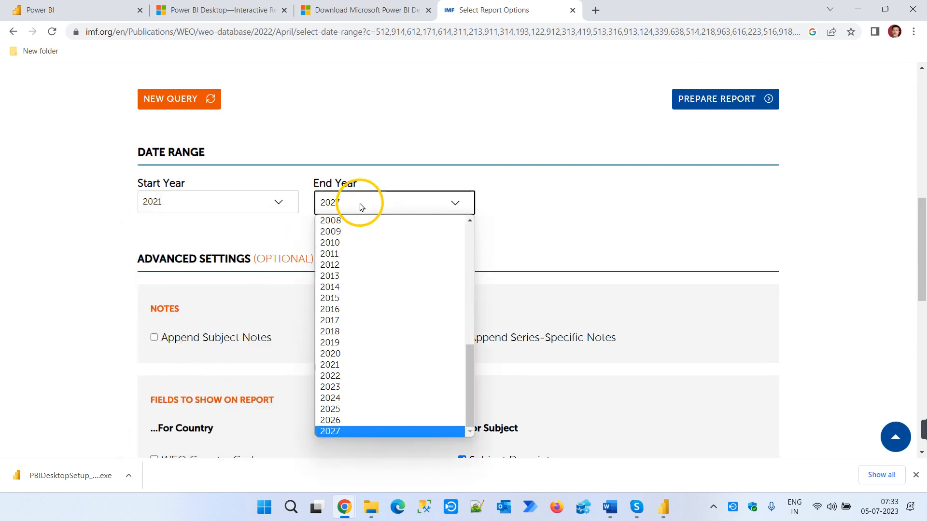
{"action": "left_click", "coordinate": [338, 409]}
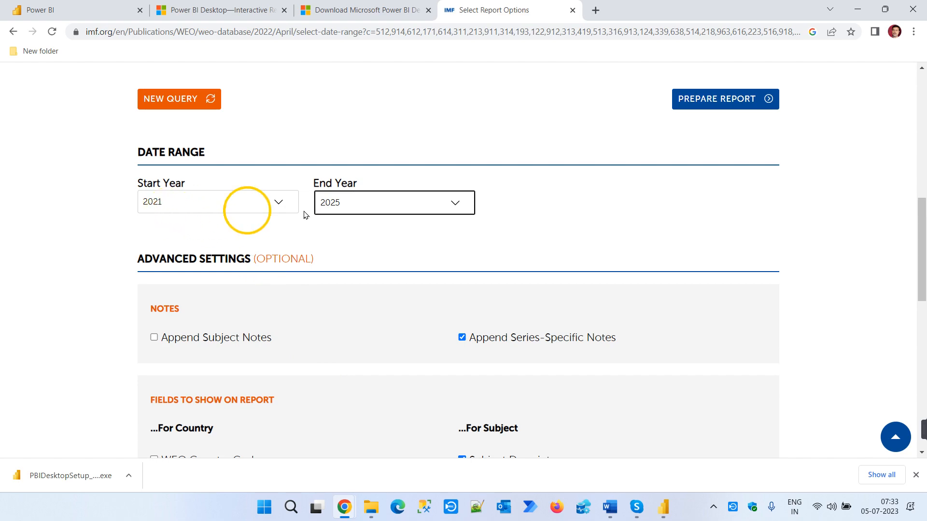
{"action": "left_click", "coordinate": [747, 103]}
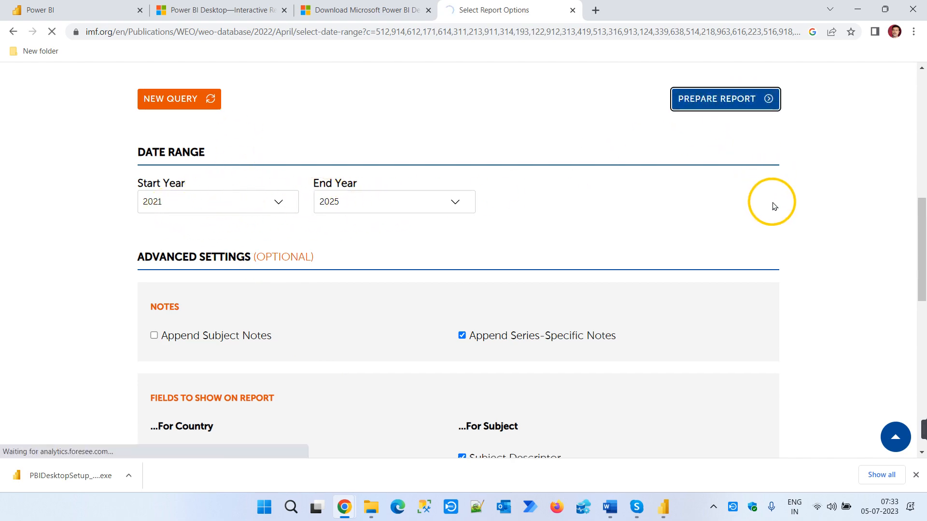
- Look through the country rows of the GDP report and cut the report page's full URL
{"action": "scroll", "coordinate": [762, 219], "scroll_direction": "down", "scroll_amount": 6}
{"action": "scroll", "coordinate": [739, 261], "scroll_direction": "down", "scroll_amount": 5}
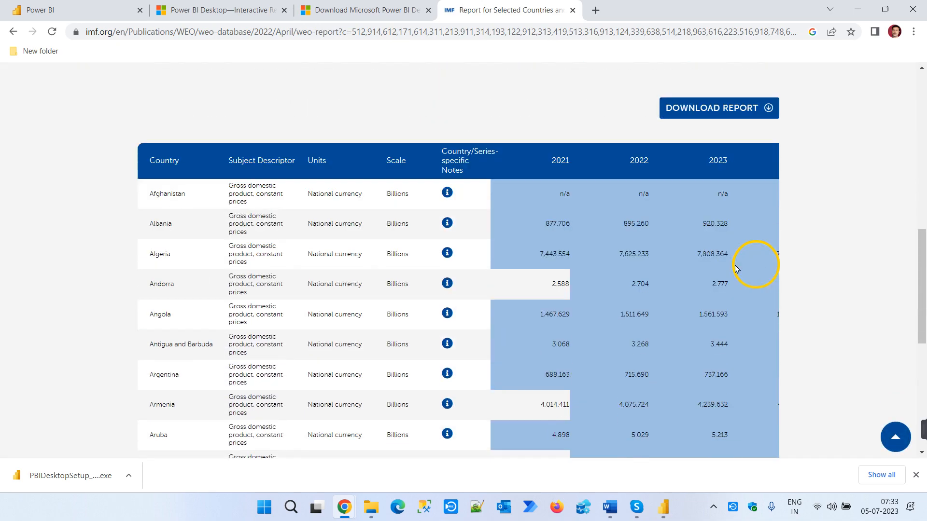
{"action": "scroll", "coordinate": [531, 295], "scroll_direction": "down", "scroll_amount": 5}
{"action": "scroll", "coordinate": [704, 295], "scroll_direction": "down", "scroll_amount": 3}
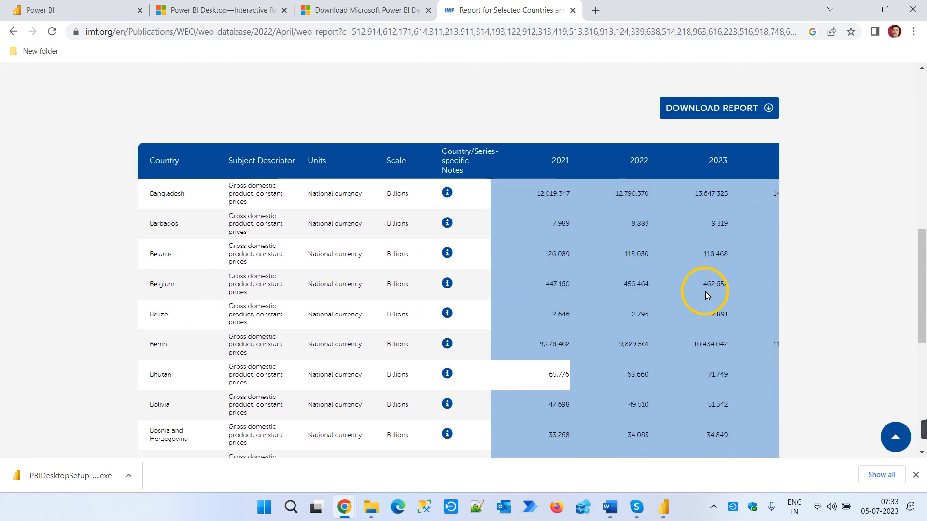
{"action": "scroll", "coordinate": [714, 290], "scroll_direction": "down", "scroll_amount": 4}
{"action": "scroll", "coordinate": [715, 289], "scroll_direction": "up", "scroll_amount": 5}
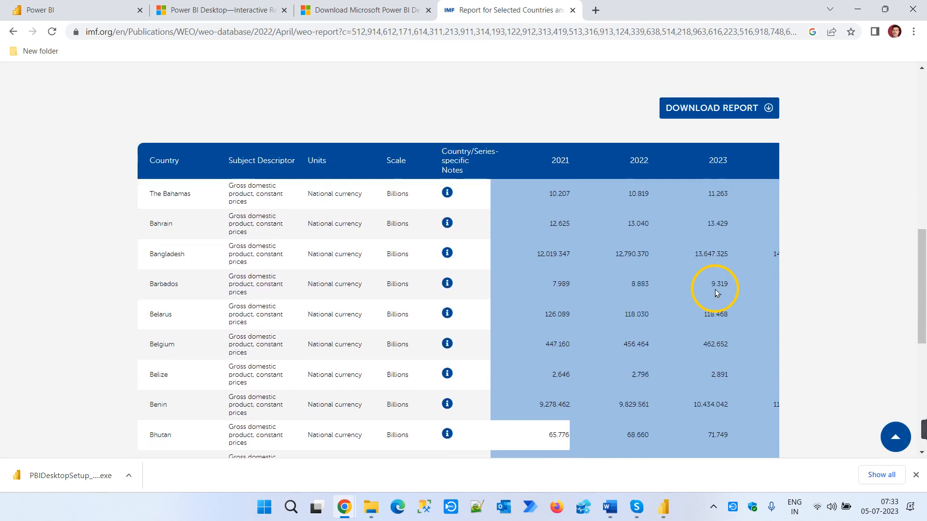
{"action": "left_click", "coordinate": [633, 29]}
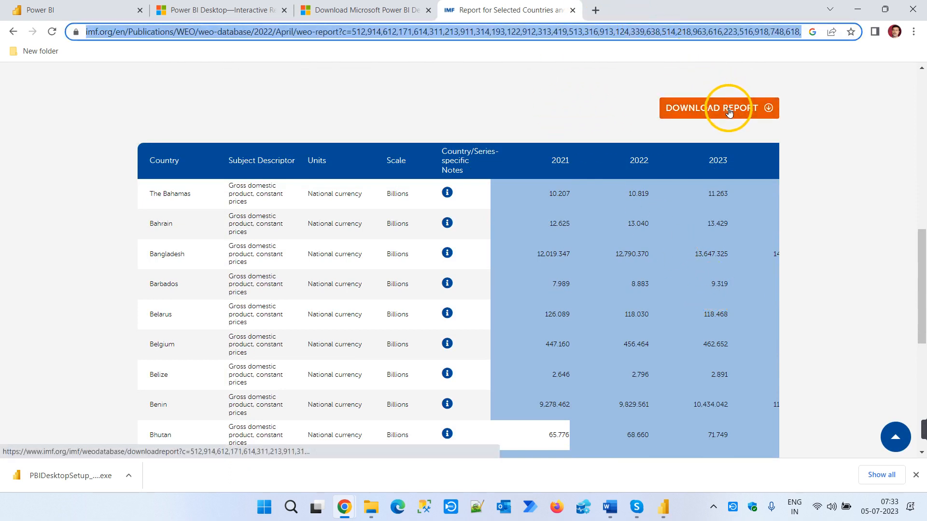
{"action": "key", "text": "BackSpace"}
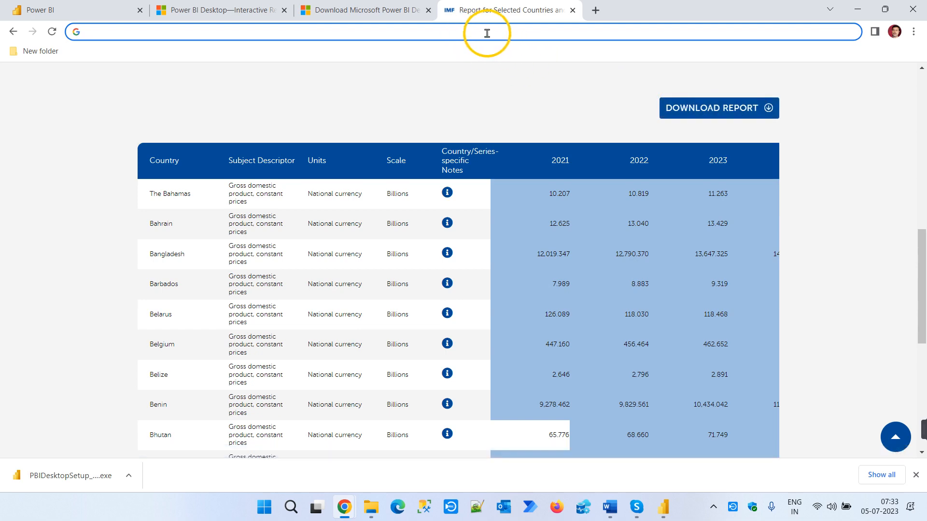
- Switch to Power BI Desktop, paste the IMF report URL into the From Web dialog and connect
{"action": "key", "text": "alt+Tab"}
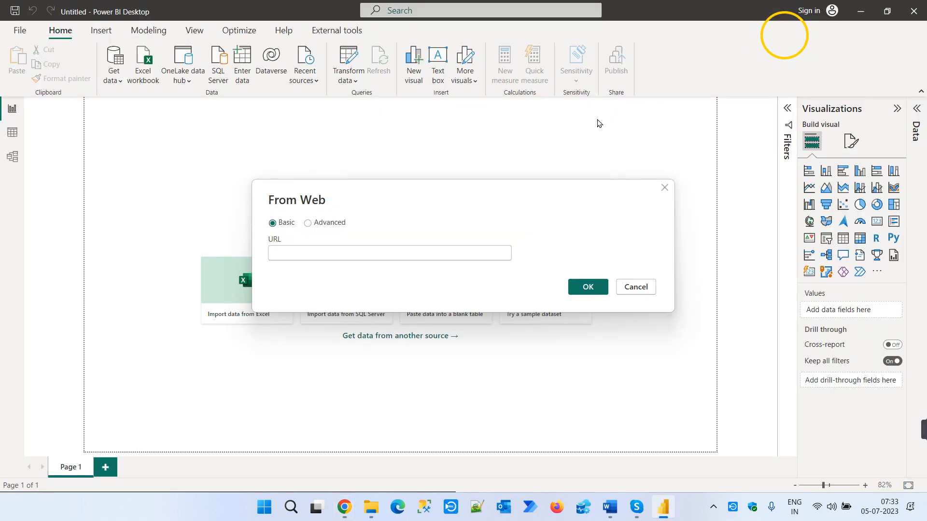
{"action": "key", "text": "ctrl+v"}
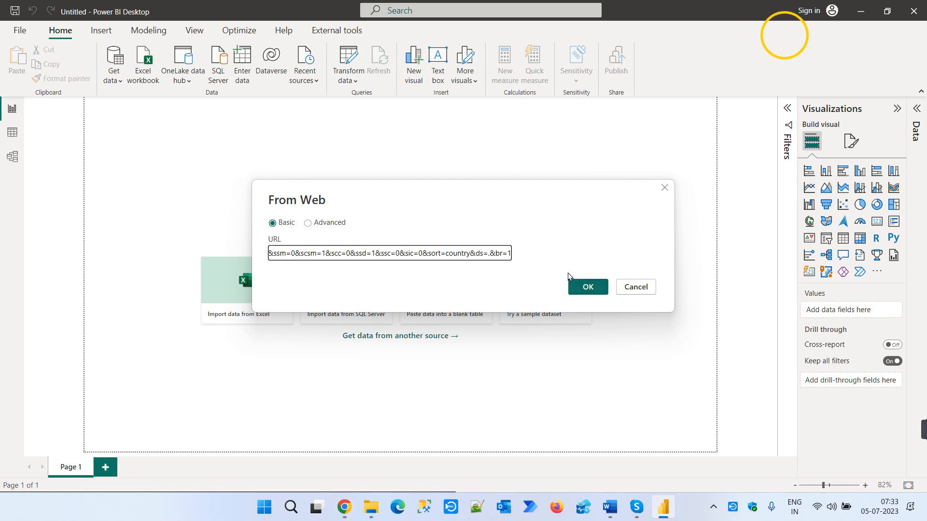
{"action": "key", "text": "alt+Tab"}
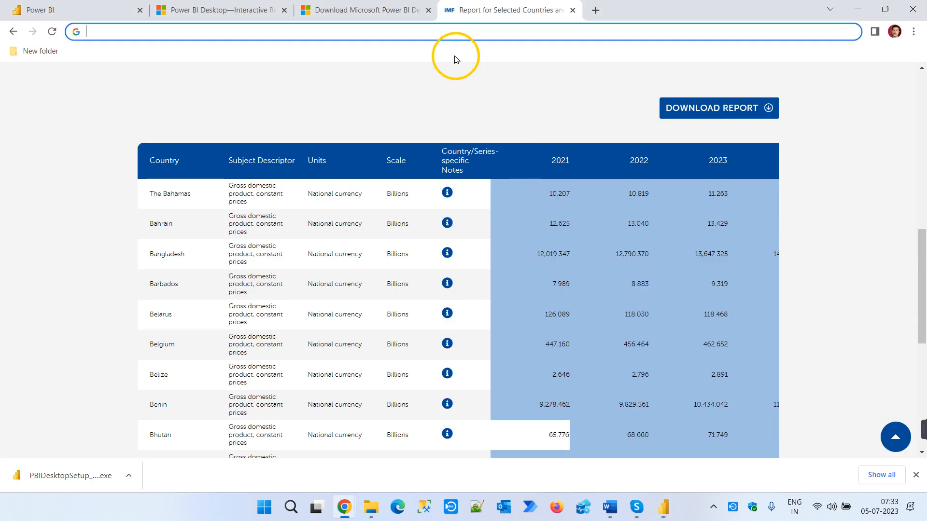
{"action": "key", "text": "alt+Tab"}
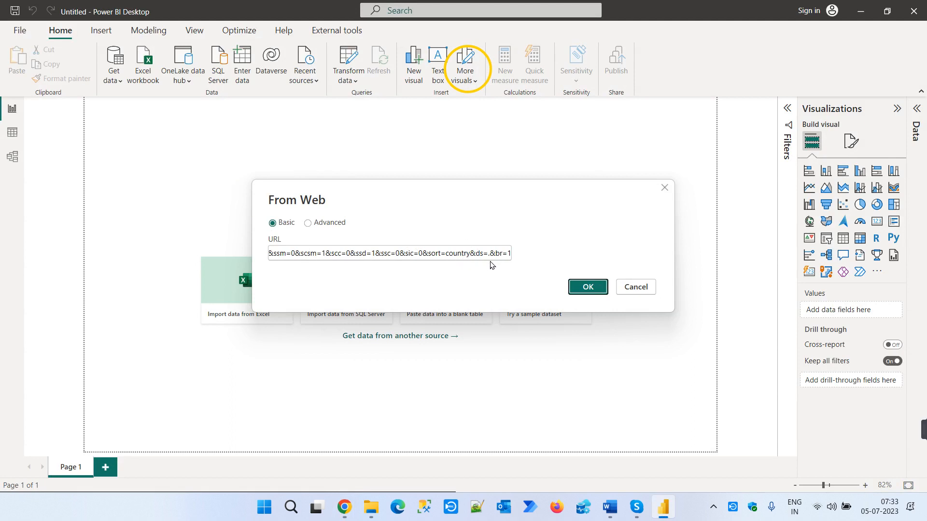
{"action": "left_click", "coordinate": [589, 287]}
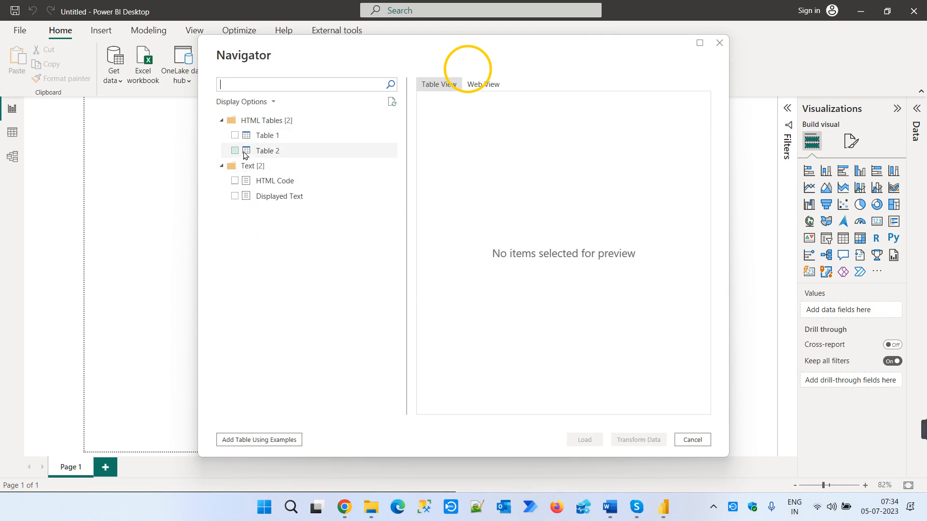
- Preview the Displayed Text and HTML Code items of the IMF page in the Navigator
{"action": "left_click", "coordinate": [275, 196]}
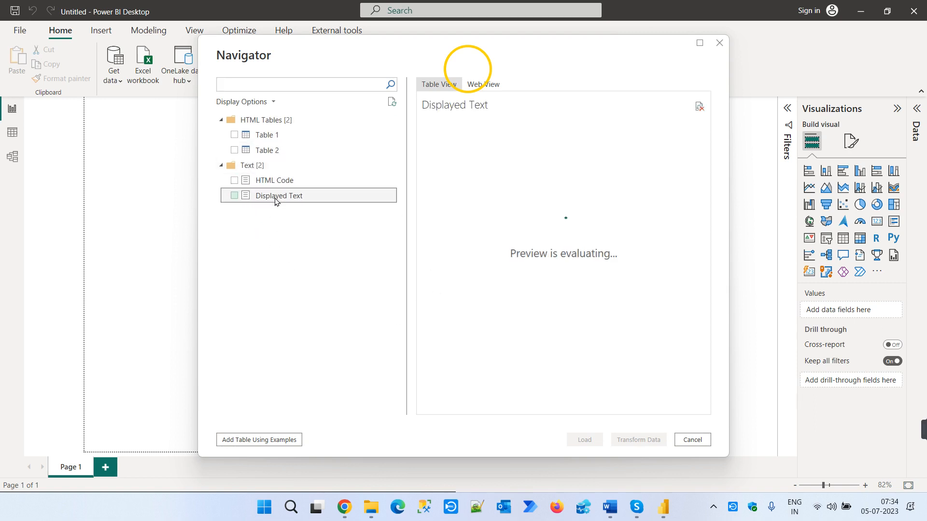
{"action": "scroll", "coordinate": [558, 218], "scroll_direction": "down", "scroll_amount": 10}
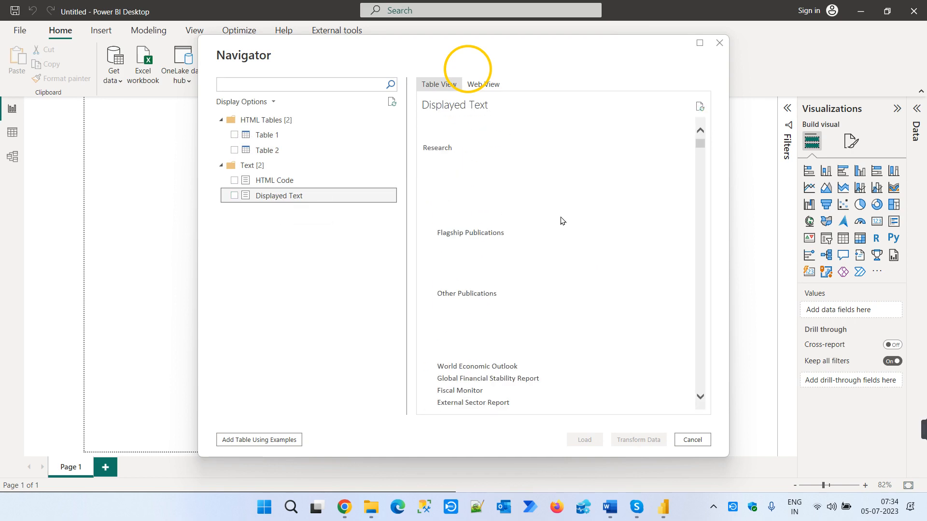
{"action": "left_click", "coordinate": [295, 182]}
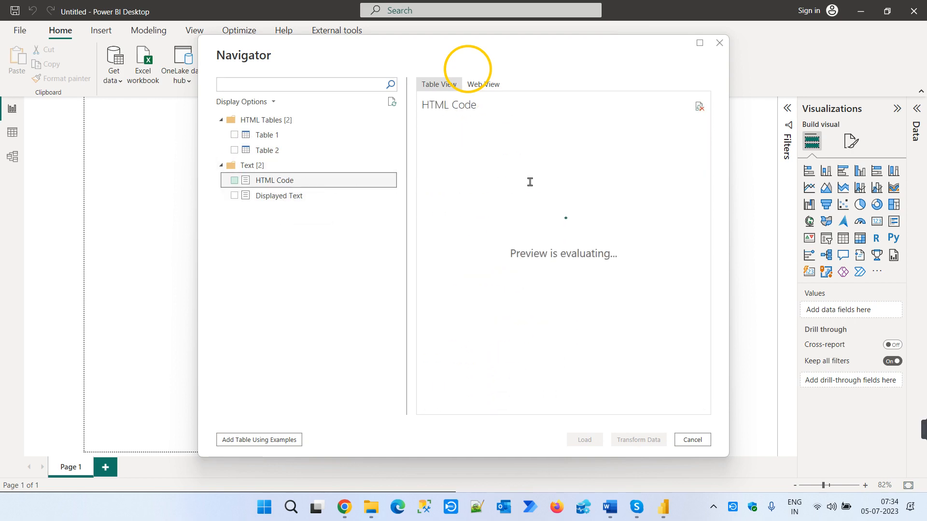
{"action": "scroll", "coordinate": [530, 182], "scroll_direction": "down", "scroll_amount": 8}
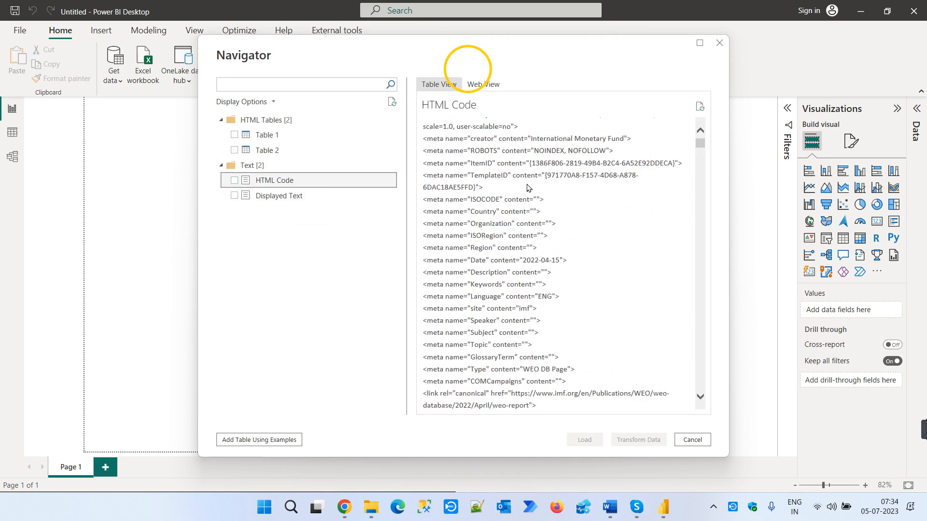
- Preview Table 2 and Table 1 of the IMF page in the Navigator, looking across their columns
{"action": "left_click", "coordinate": [278, 151]}
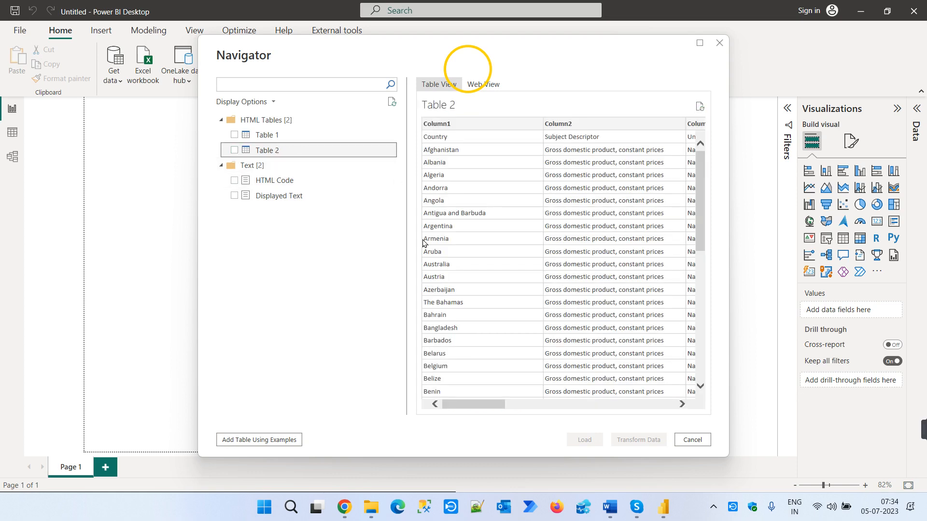
{"action": "left_click_drag", "start_coordinate": [472, 404], "coordinate": [679, 409]}
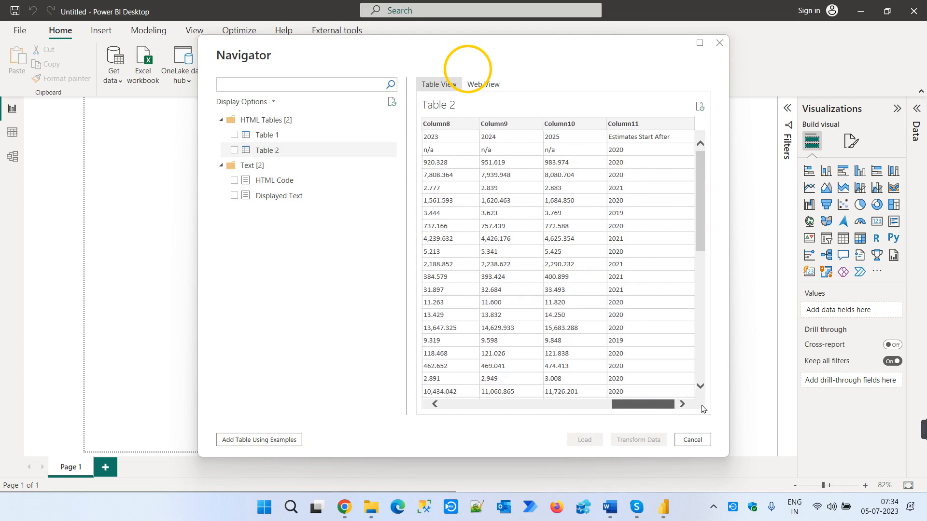
{"action": "left_click", "coordinate": [267, 135]}
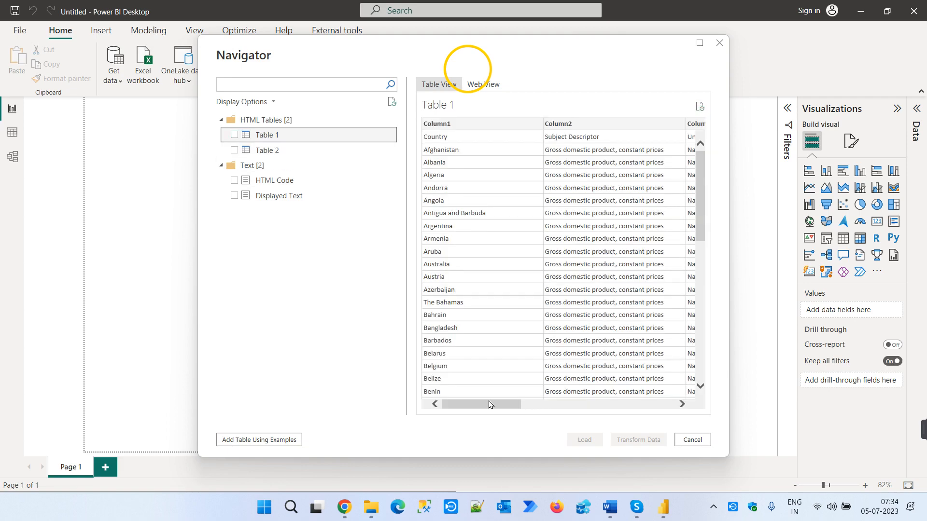
{"action": "mouse_move", "coordinate": [475, 404]}
{"action": "left_mouse_down"}
{"action": "mouse_move", "coordinate": [676, 408]}
{"action": "mouse_move", "coordinate": [489, 404]}
{"action": "left_mouse_up"}
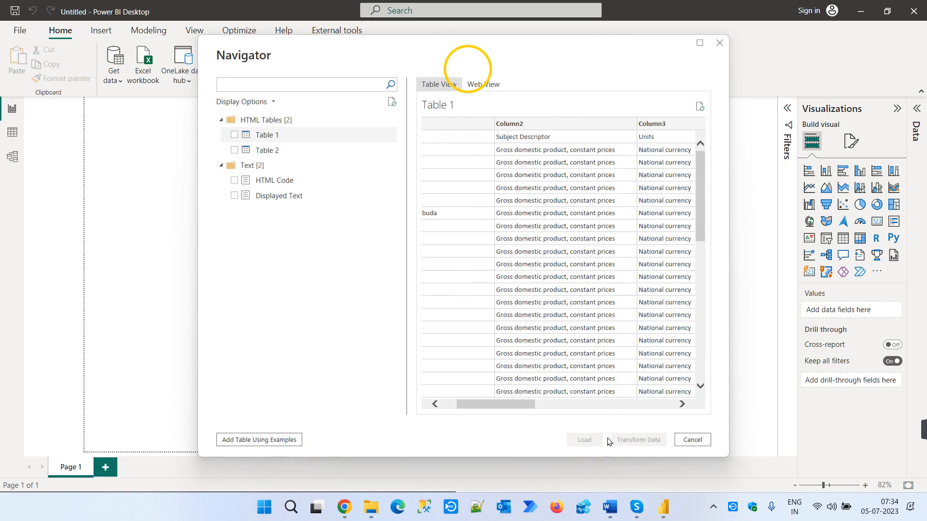
- Launch the Cursor Highlighter app from Windows and return to the Navigator
{"action": "key", "text": "super"}
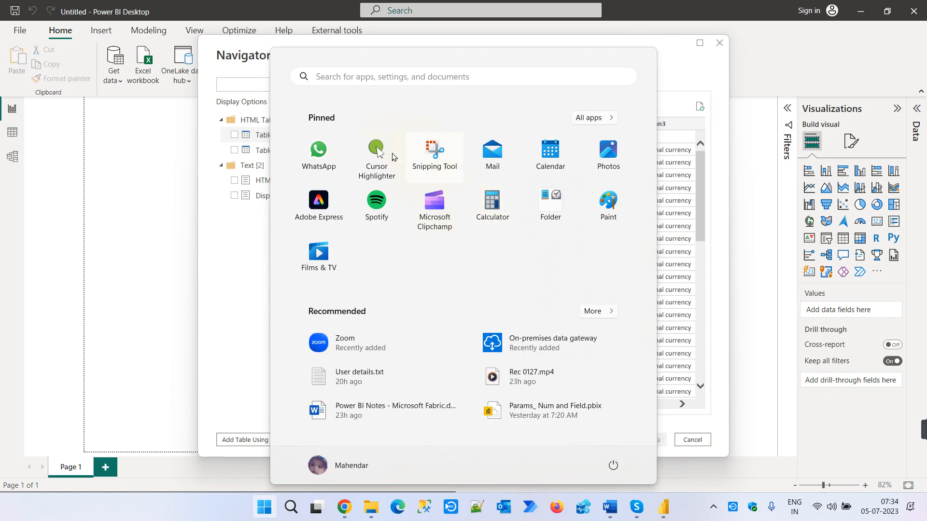
{"action": "left_click", "coordinate": [378, 153]}
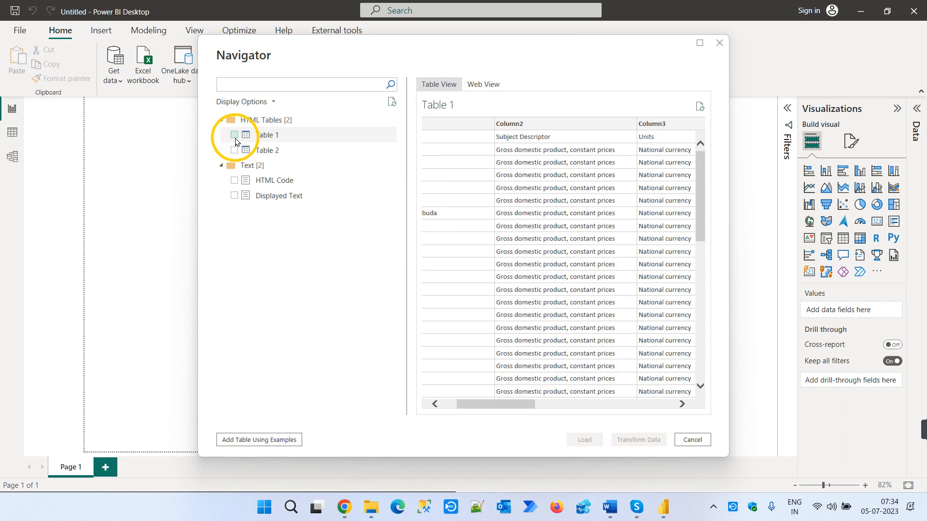
- Select Table 1 in the Navigator, look across its columns and open it in Power Query Editor with Transform Data
{"action": "left_click", "coordinate": [234, 135]}
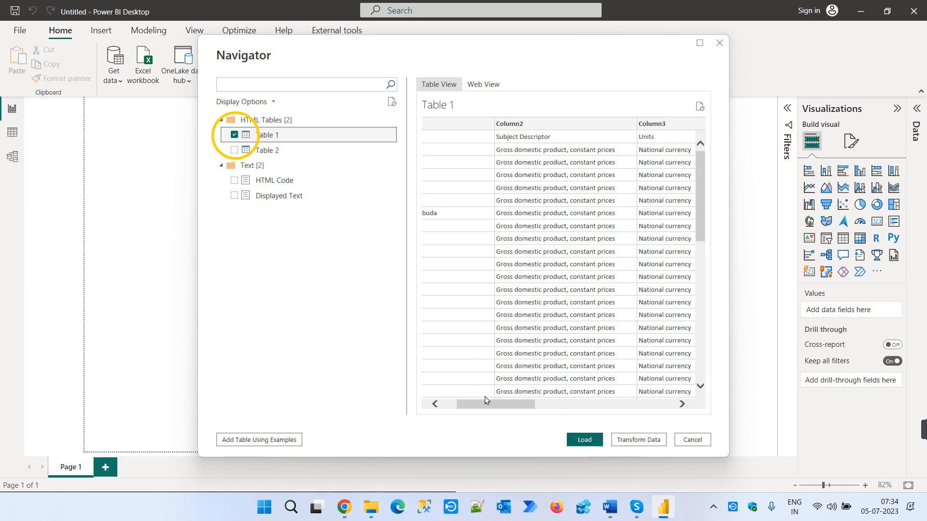
{"action": "left_click_drag", "start_coordinate": [486, 401], "coordinate": [575, 400]}
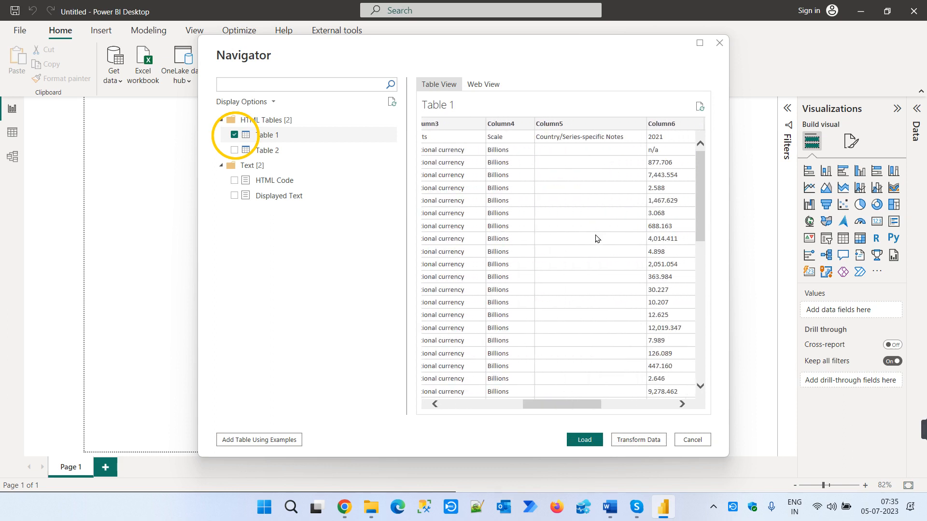
{"action": "left_click_drag", "start_coordinate": [570, 407], "coordinate": [457, 400]}
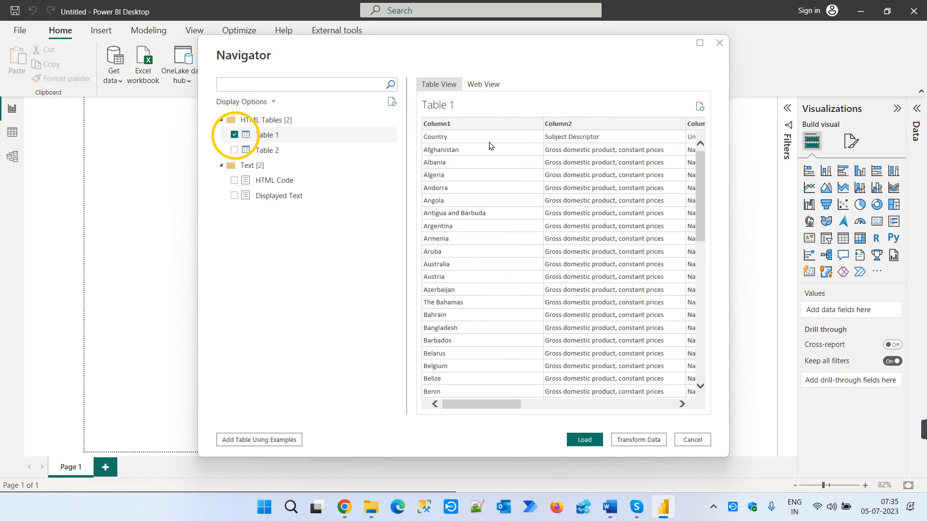
{"action": "left_click", "coordinate": [636, 440]}
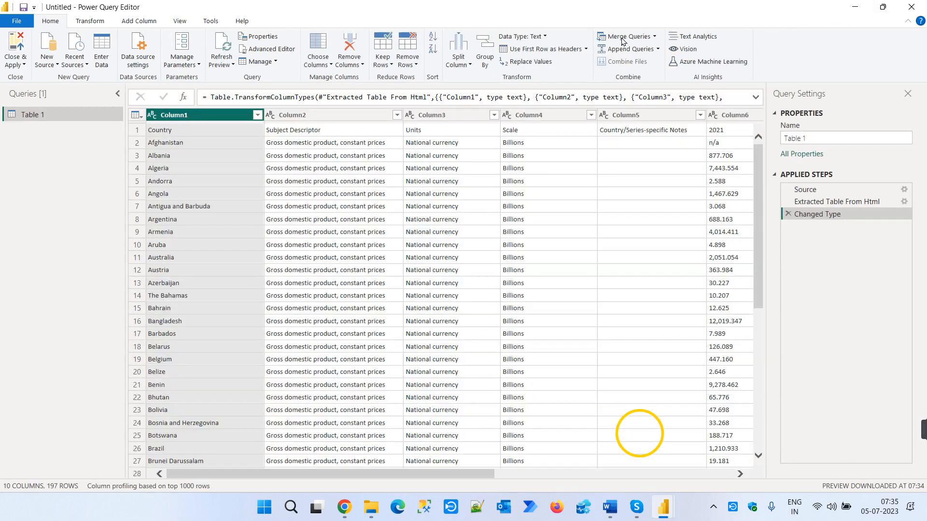
- Shrink the Power Query Editor window over the report, review its new-source options and full connector list, and maximize it again
{"action": "double_click", "coordinate": [640, 8]}
{"action": "left_click_drag", "start_coordinate": [640, 9], "coordinate": [450, 107]}
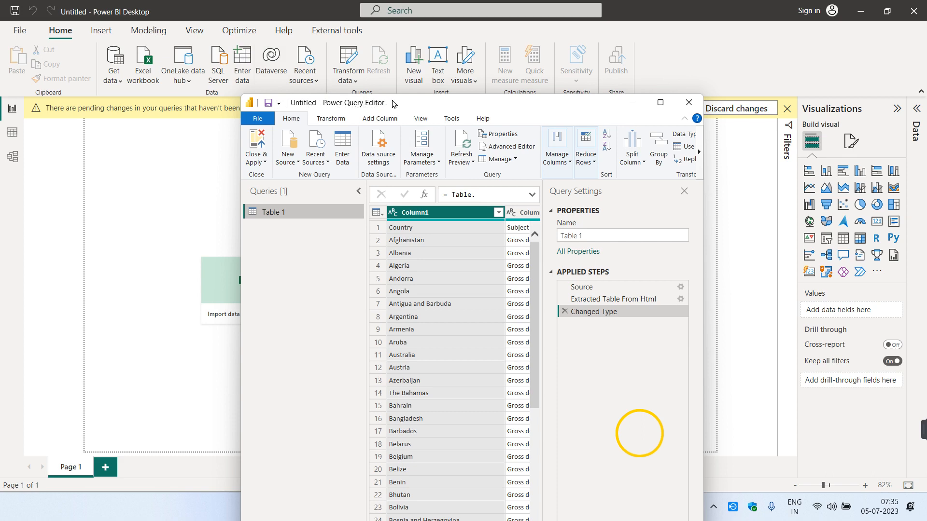
{"action": "left_click", "coordinate": [293, 164]}
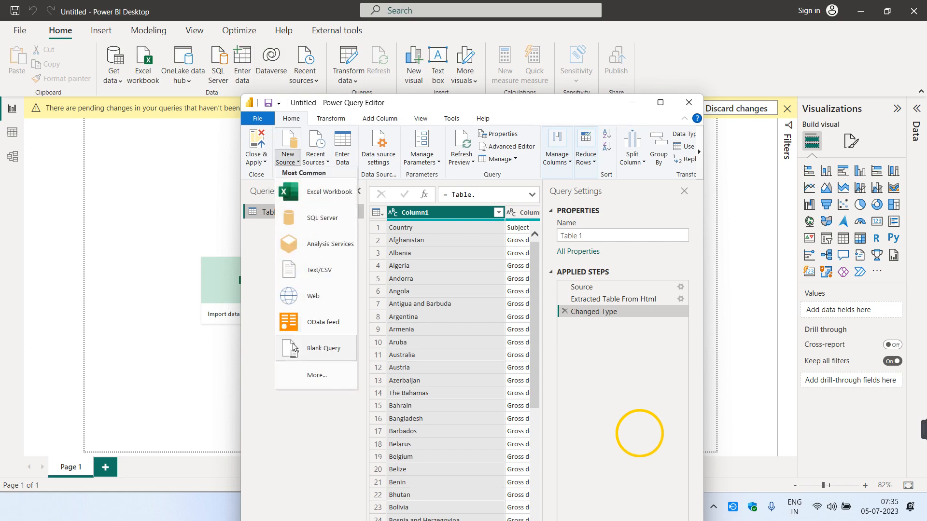
{"action": "left_click", "coordinate": [300, 372]}
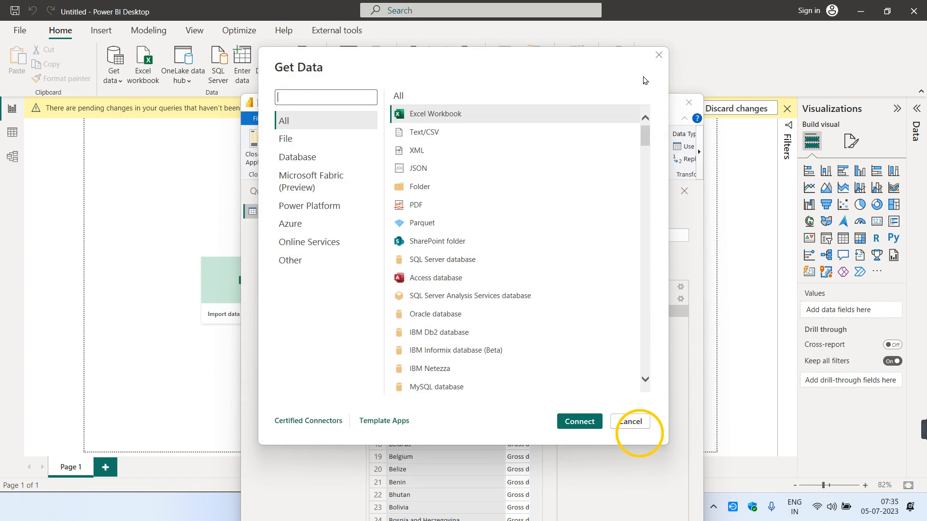
{"action": "left_click", "coordinate": [660, 56]}
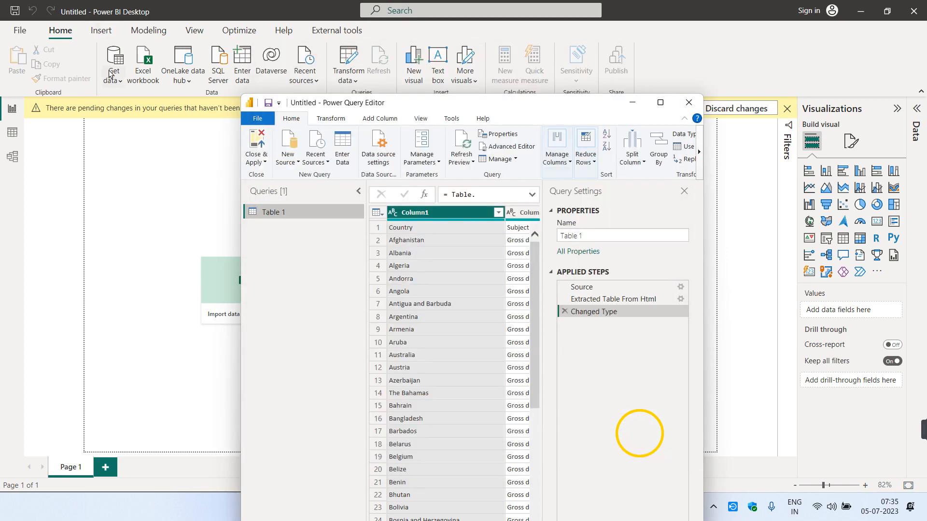
{"action": "left_click", "coordinate": [302, 166]}
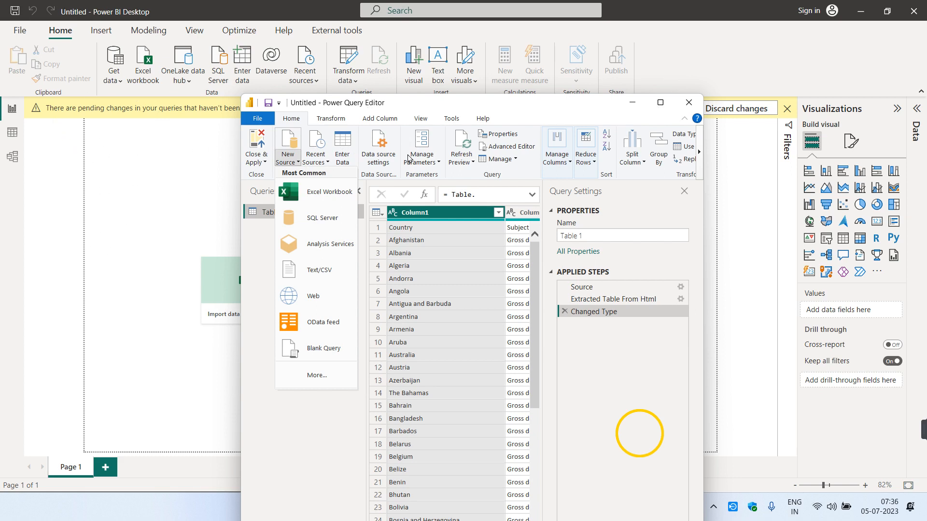
{"action": "left_click", "coordinate": [662, 103]}
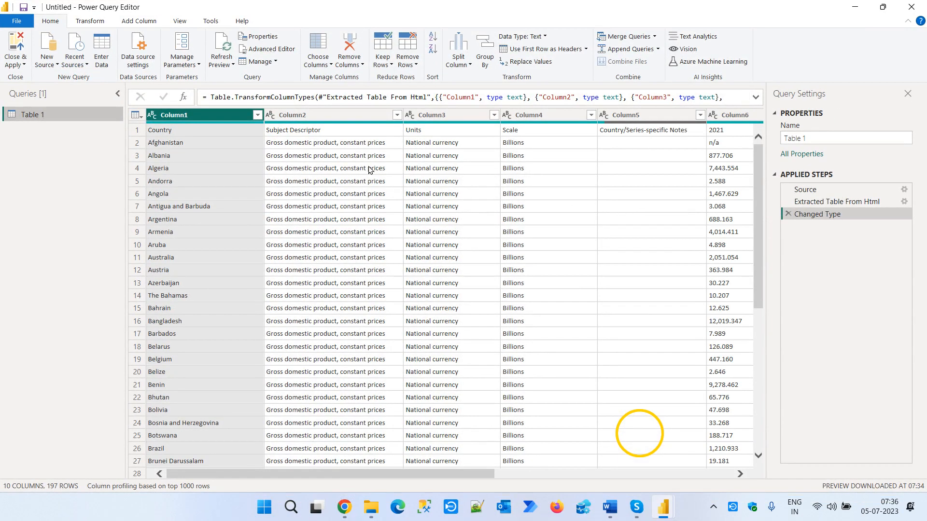
- Inspect the first row of Table 1 and promote it to column headers
{"action": "left_click", "coordinate": [137, 130]}
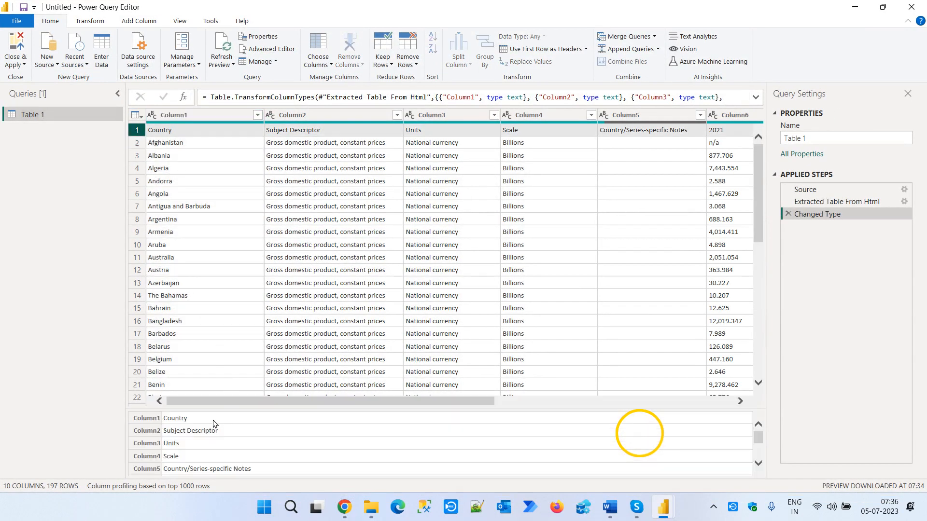
{"action": "scroll", "coordinate": [216, 437], "scroll_direction": "up", "scroll_amount": 2}
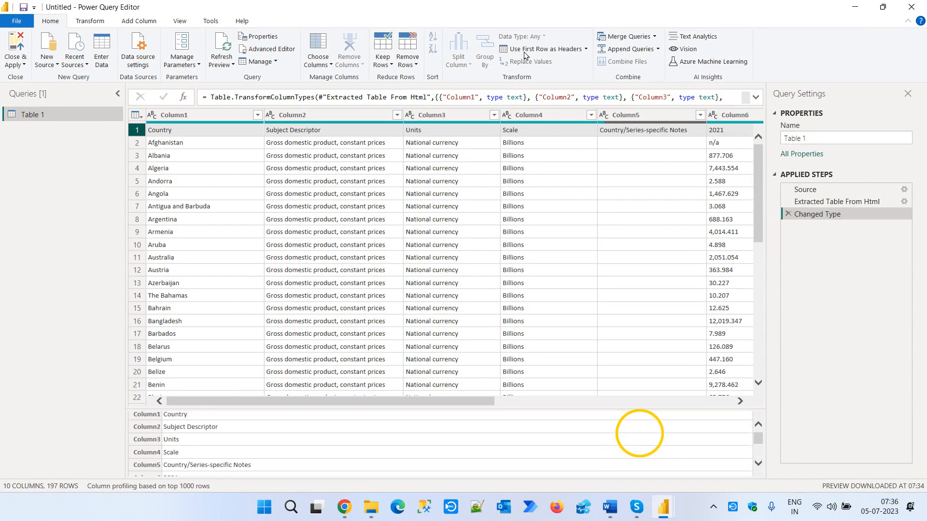
{"action": "left_click", "coordinate": [543, 48]}
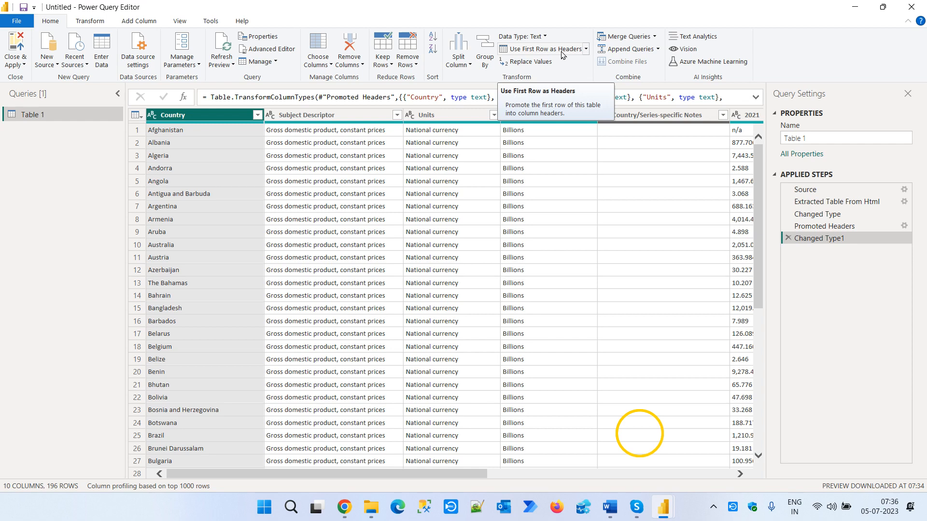
- Remove the Subject Descriptor and Units columns one at a time, followed by Scale and Country/Series-specific Notes together
{"action": "left_click", "coordinate": [313, 115]}
{"action": "left_click", "coordinate": [454, 114]}
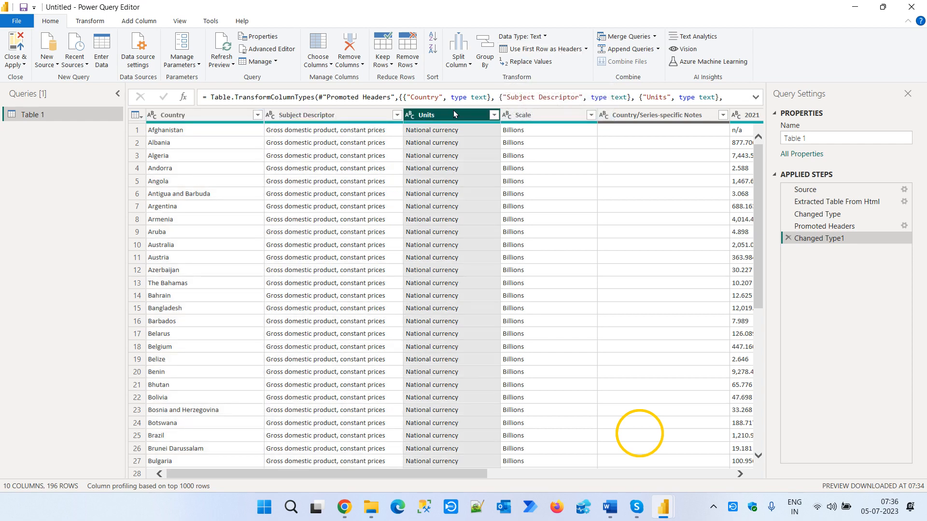
{"action": "left_click", "coordinate": [560, 115]}
{"action": "left_click", "coordinate": [647, 115]}
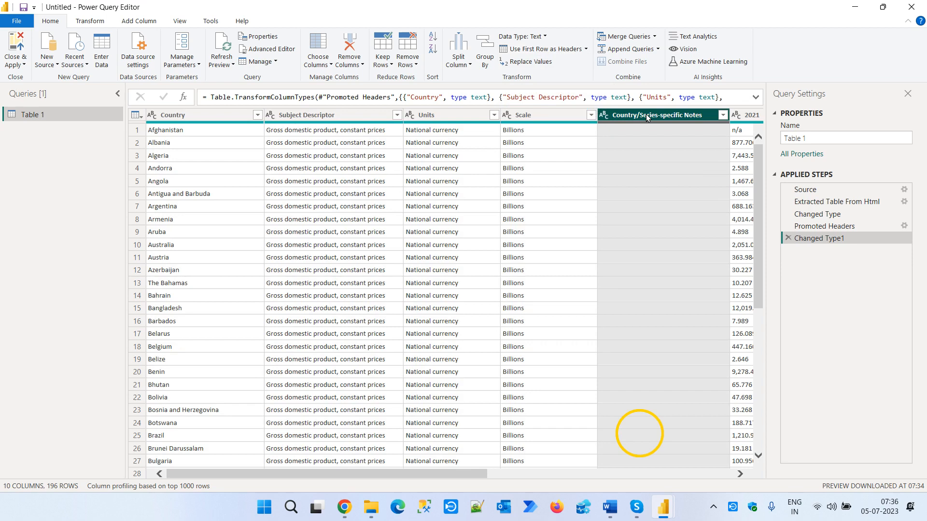
{"action": "right_click", "coordinate": [322, 116]}
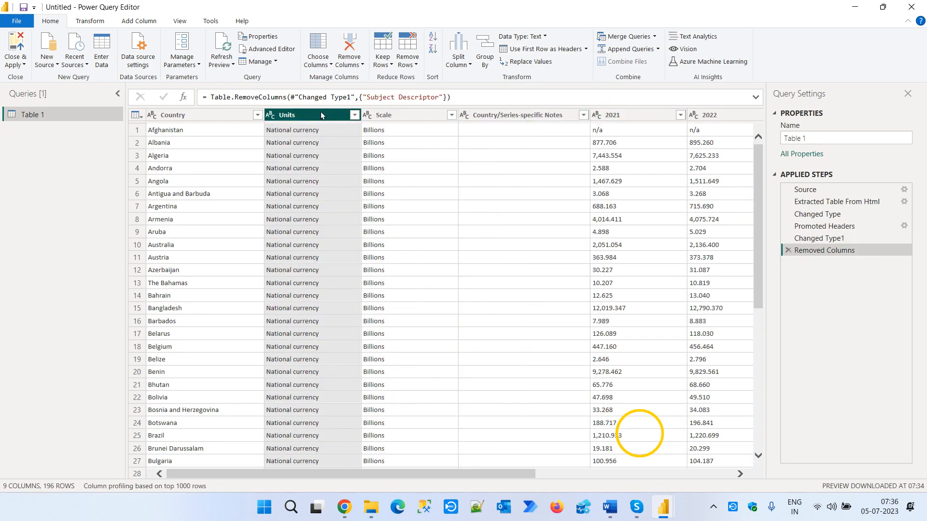
{"action": "right_click", "coordinate": [318, 111]}
{"action": "left_click", "coordinate": [346, 133]}
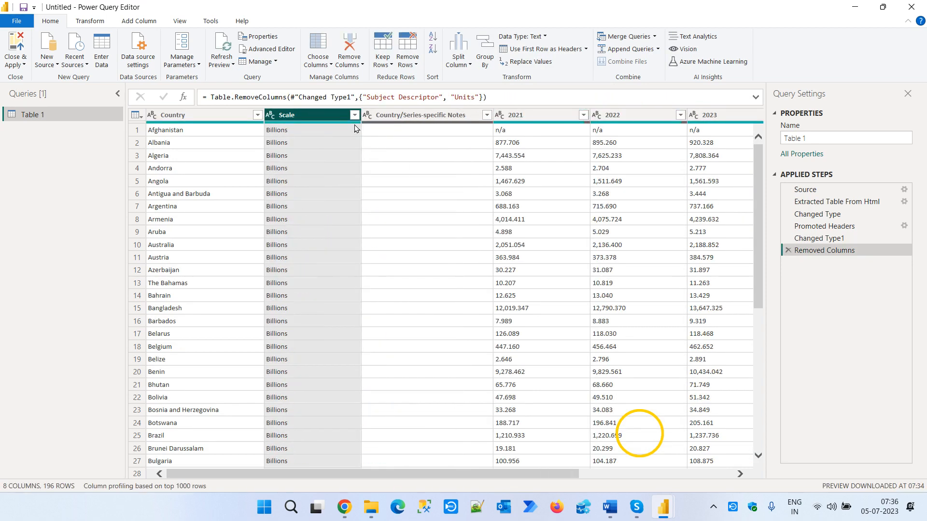
{"action": "left_click", "coordinate": [442, 115], "text": "ctrl"}
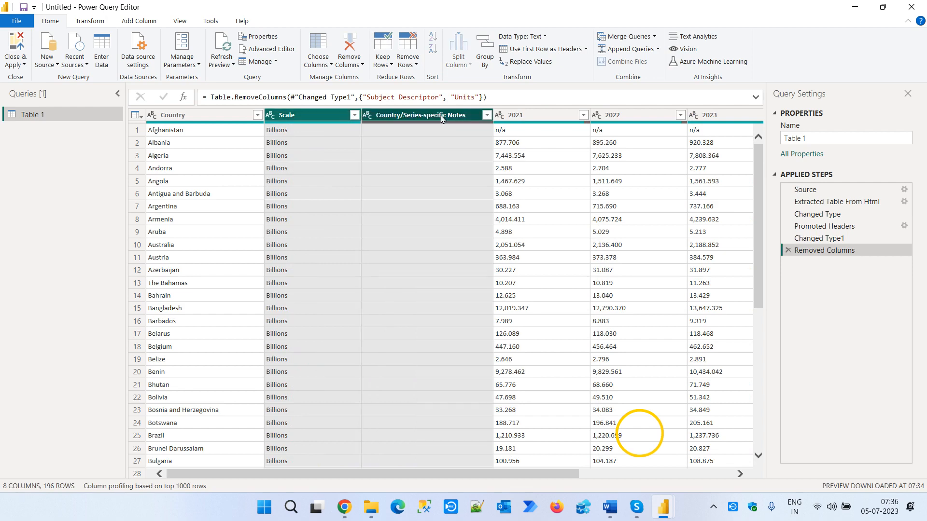
{"action": "right_click", "coordinate": [322, 114]}
{"action": "left_click", "coordinate": [369, 136]}
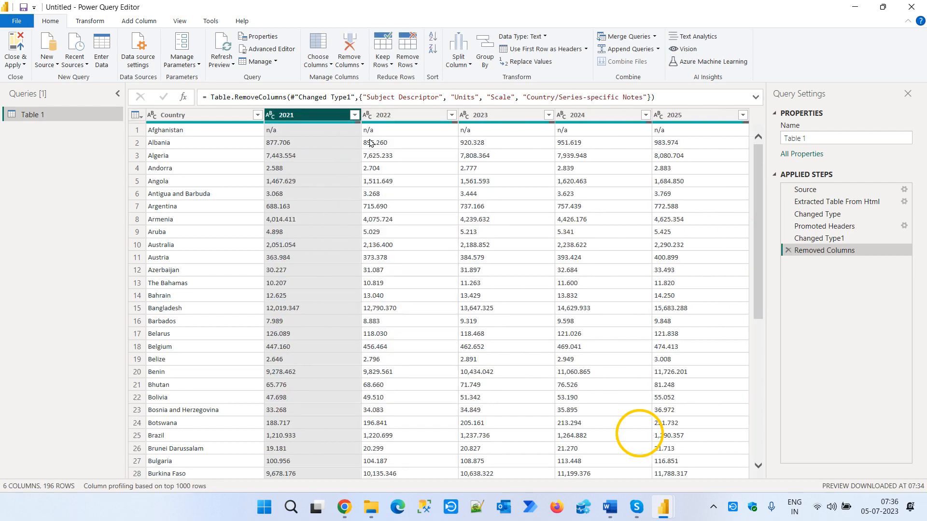
- Review the column names in the Table.RemoveColumns formula and delete the Removed Columns applied step
{"action": "left_click", "coordinate": [387, 96]}
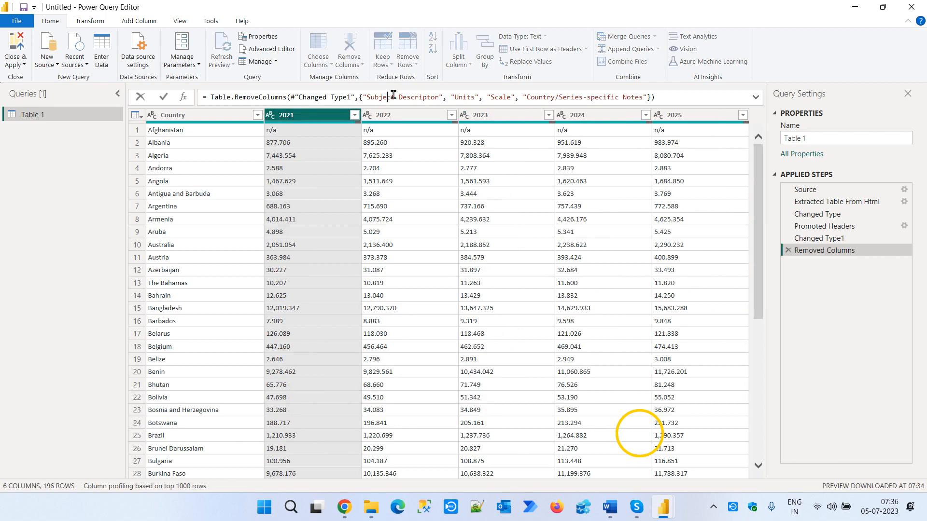
{"action": "left_click", "coordinate": [471, 98]}
{"action": "left_click", "coordinate": [506, 98]}
{"action": "left_click", "coordinate": [559, 96]}
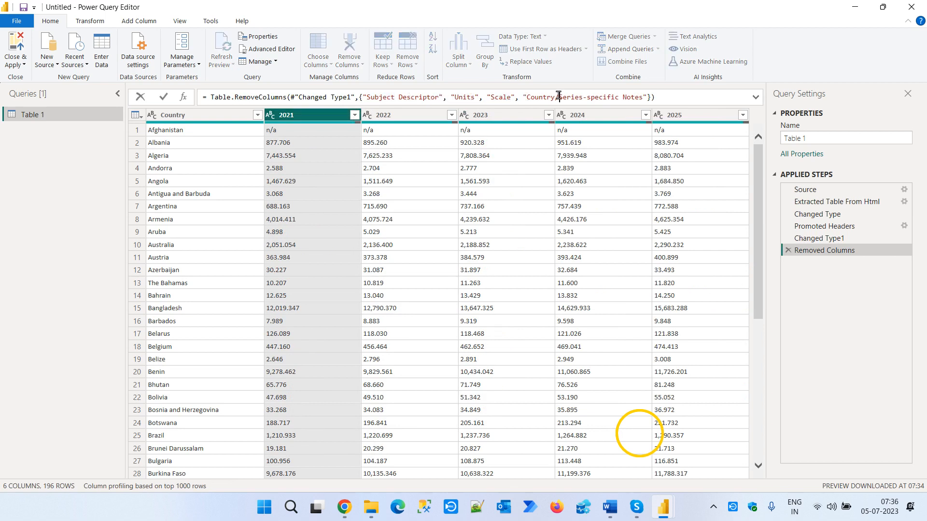
{"action": "left_click", "coordinate": [788, 252]}
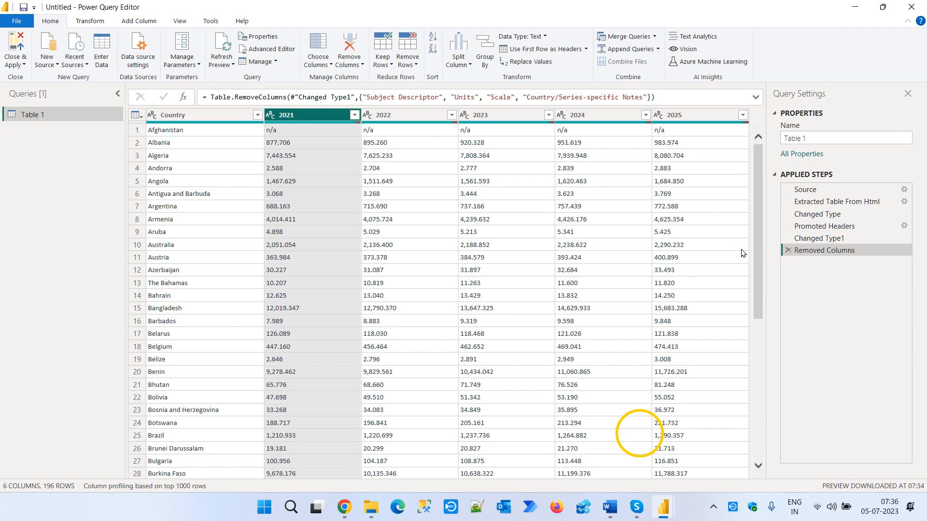
{"action": "left_click", "coordinate": [788, 251]}
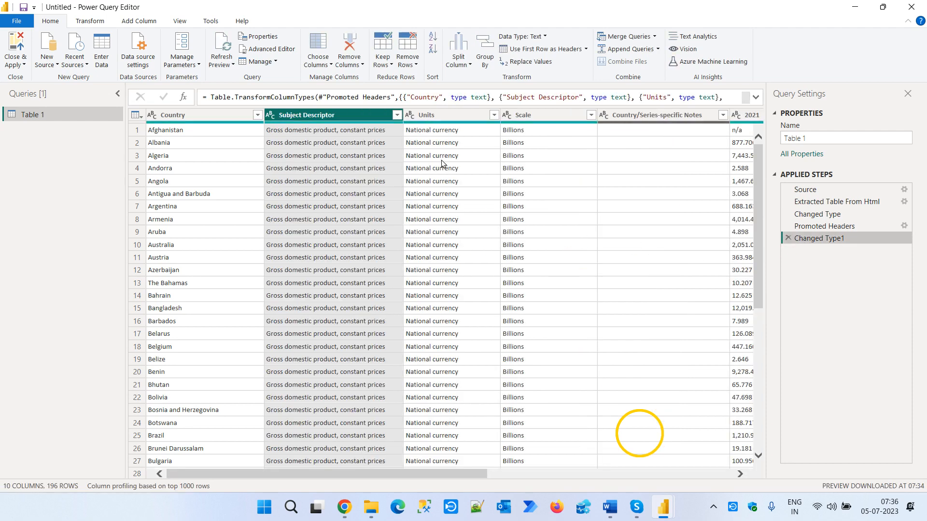
- Select the columns from Subject Descriptor through Country/Series-specific Notes and remove them all at once
{"action": "left_click", "coordinate": [641, 116], "text": "shift"}
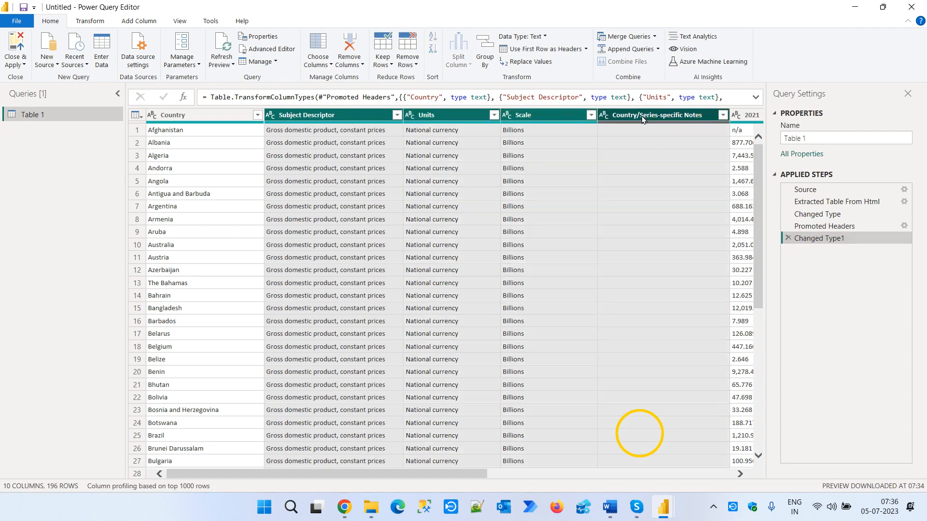
{"action": "right_click", "coordinate": [444, 116]}
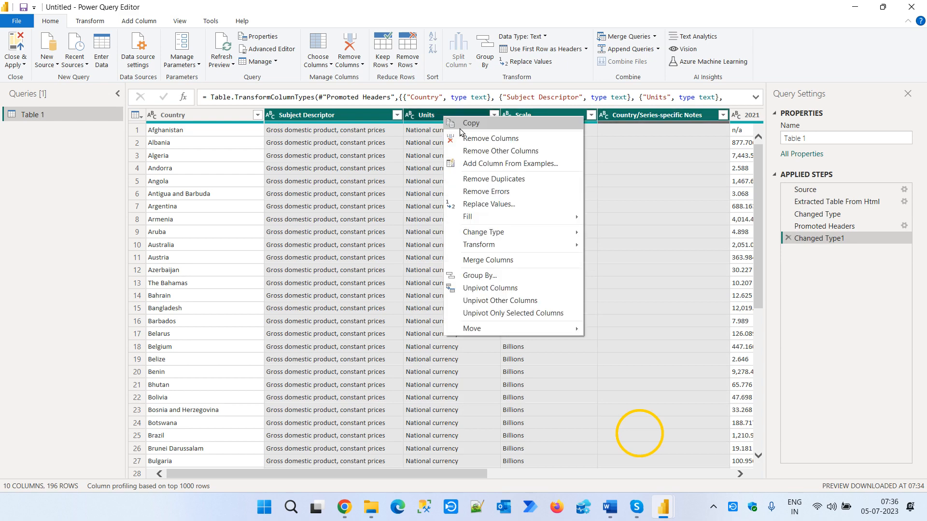
{"action": "left_click", "coordinate": [511, 138]}
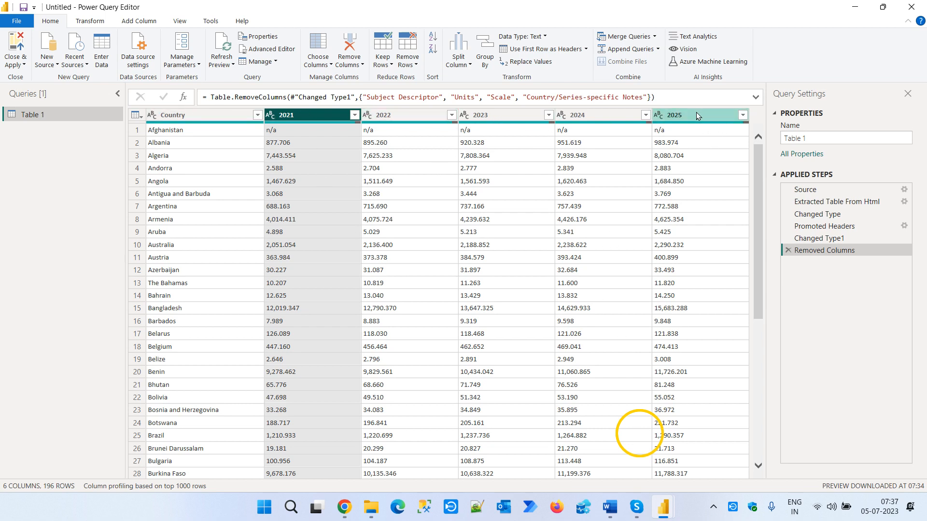
- Inspect the first 2021 value and that column's quality summary, and turn on Column quality for the data preview
{"action": "left_click", "coordinate": [323, 129]}
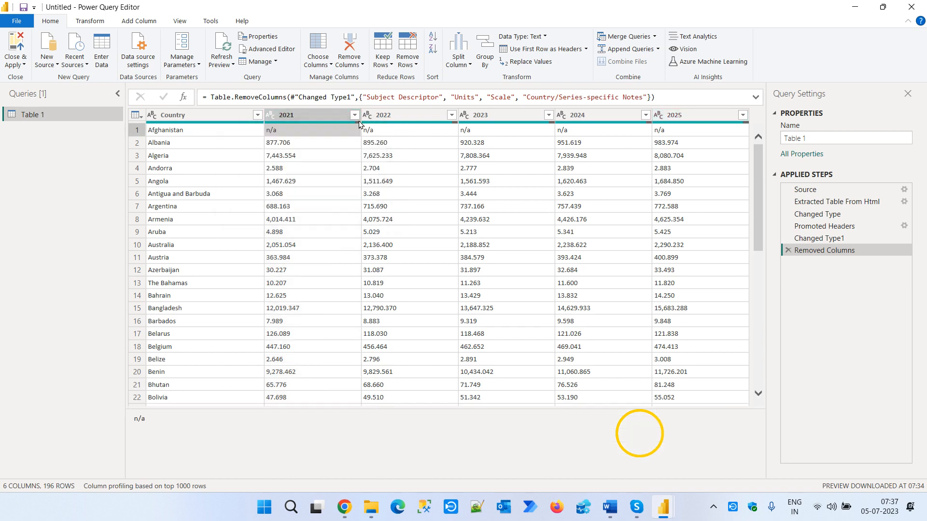
{"action": "mouse_move", "coordinate": [358, 124]}
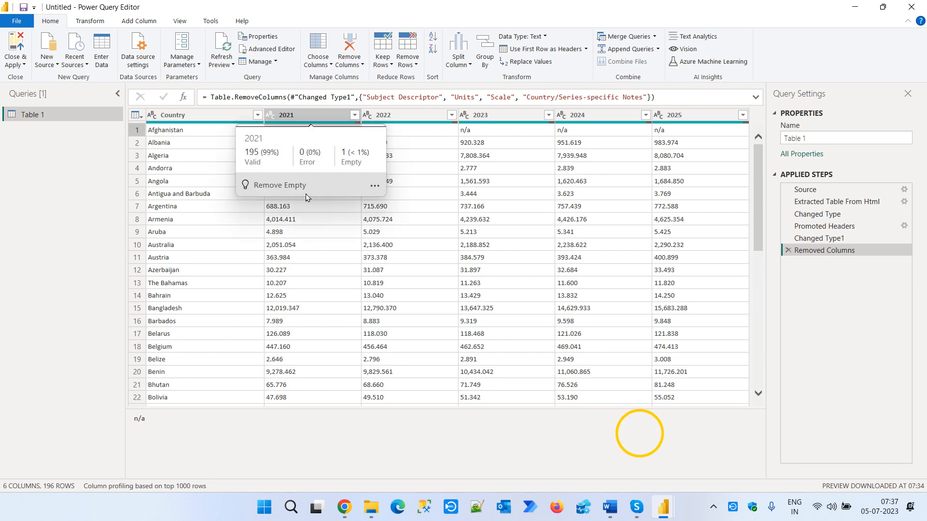
{"action": "left_click", "coordinate": [176, 22]}
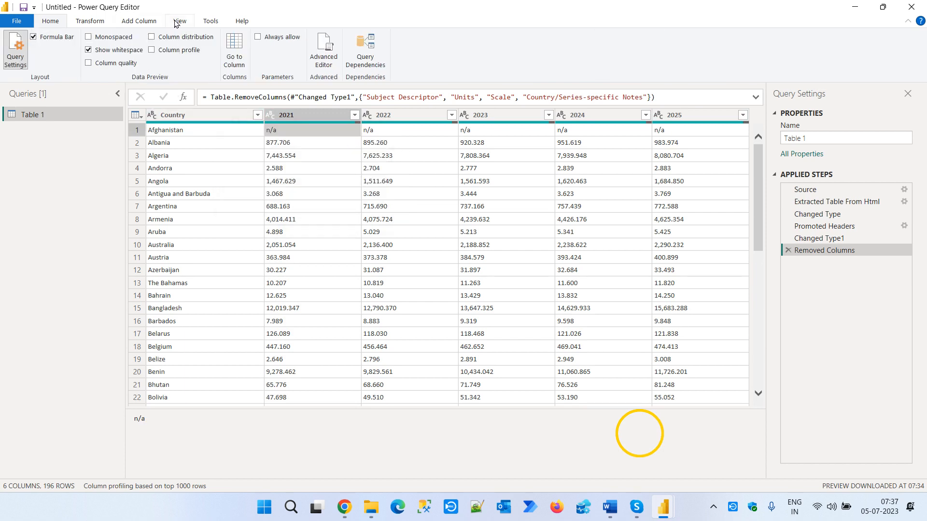
{"action": "left_click", "coordinate": [89, 62]}
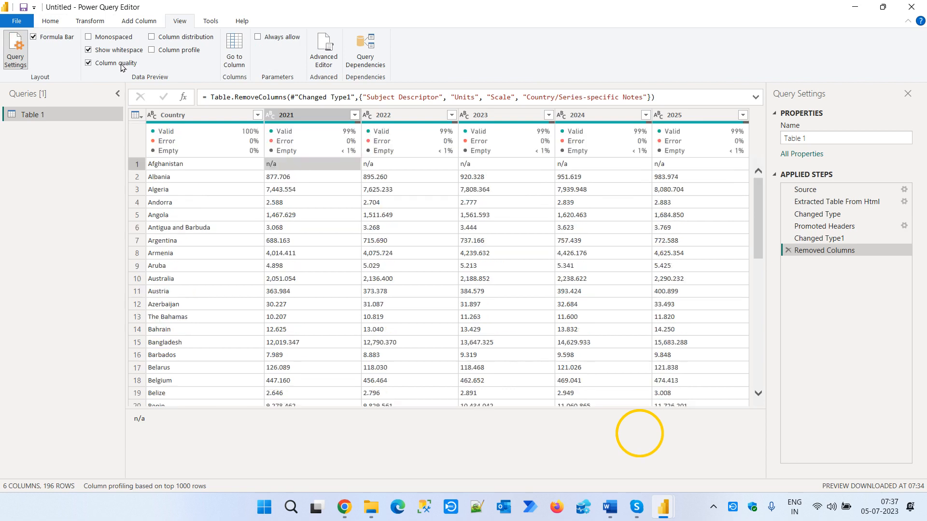
- Filter the 2021 column so that only its blank values remain
{"action": "mouse_move", "coordinate": [343, 153]}
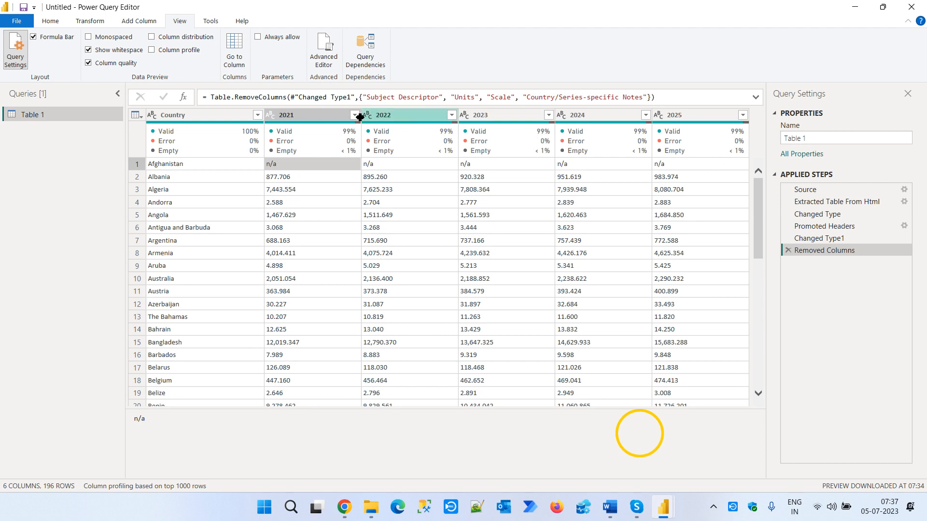
{"action": "left_click", "coordinate": [355, 116]}
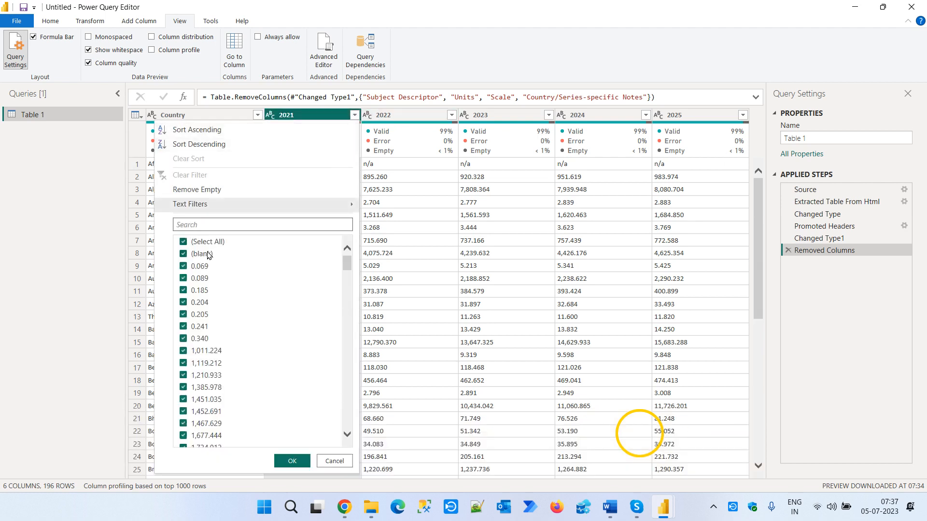
{"action": "left_click", "coordinate": [205, 243]}
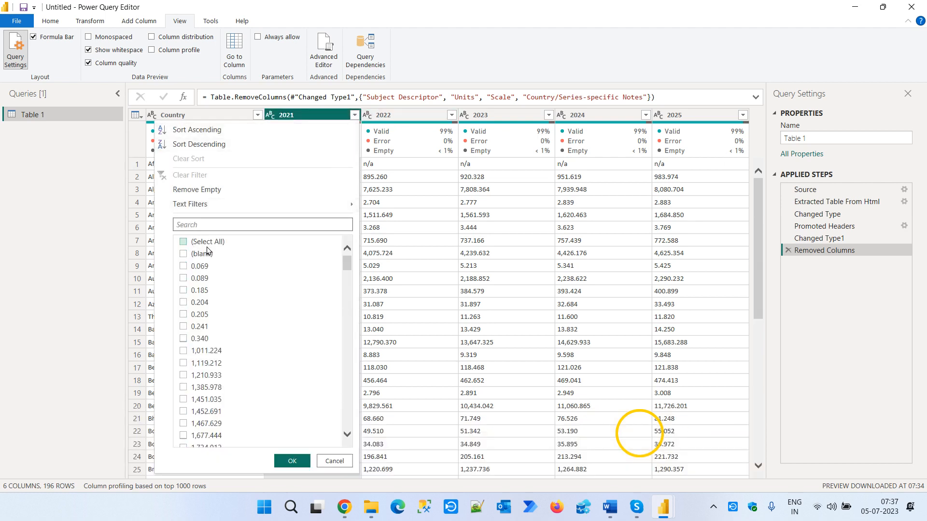
{"action": "left_click", "coordinate": [203, 254]}
{"action": "scroll", "coordinate": [247, 333], "scroll_direction": "down", "scroll_amount": 5}
{"action": "scroll", "coordinate": [247, 333], "scroll_direction": "down", "scroll_amount": 8}
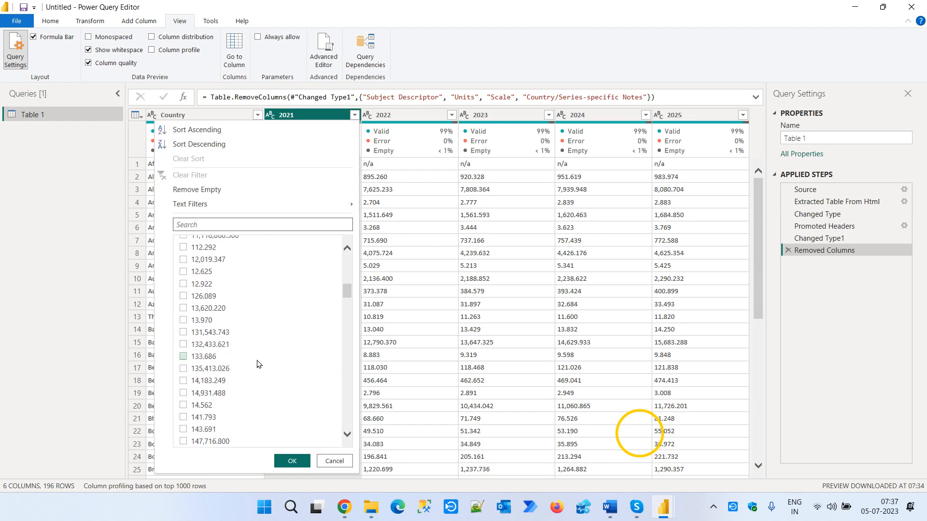
{"action": "left_click", "coordinate": [292, 462]}
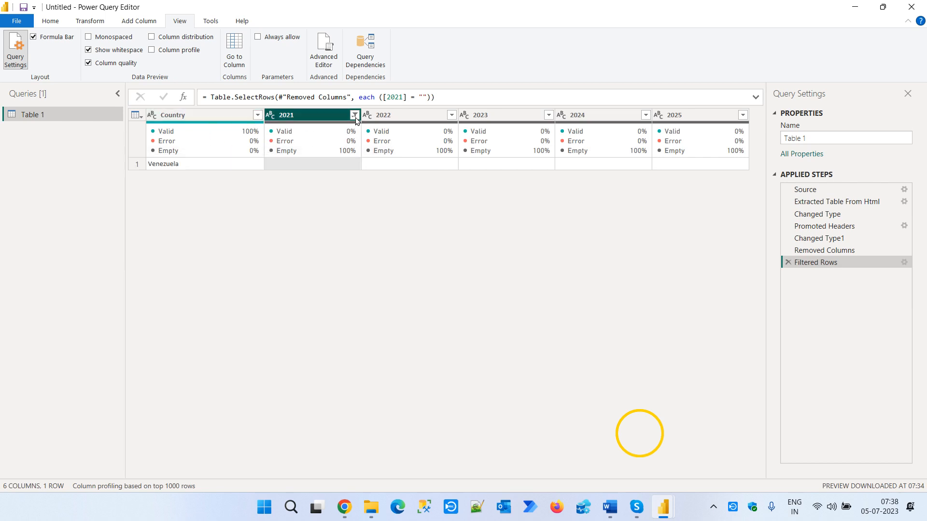
- Review the condition settings of the Filtered Rows step and delete that applied step
{"action": "left_click", "coordinate": [904, 262]}
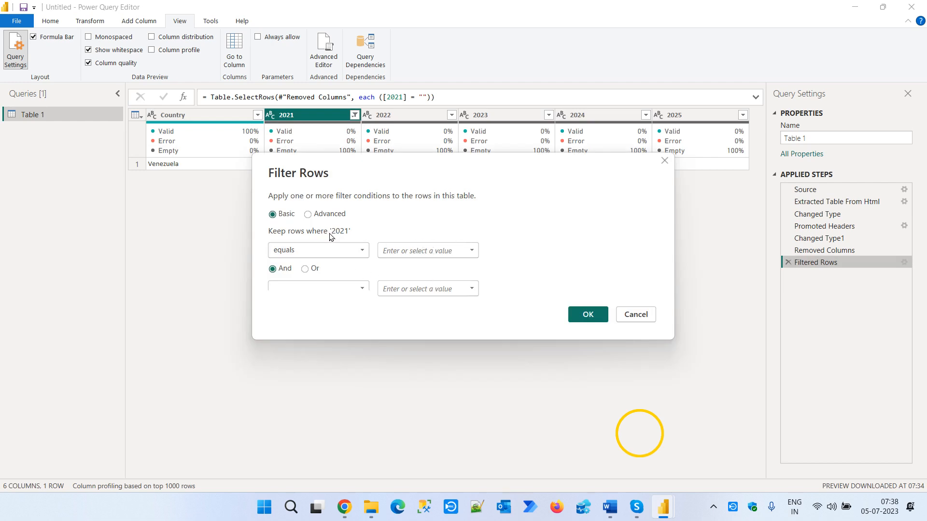
{"action": "left_click", "coordinate": [636, 314]}
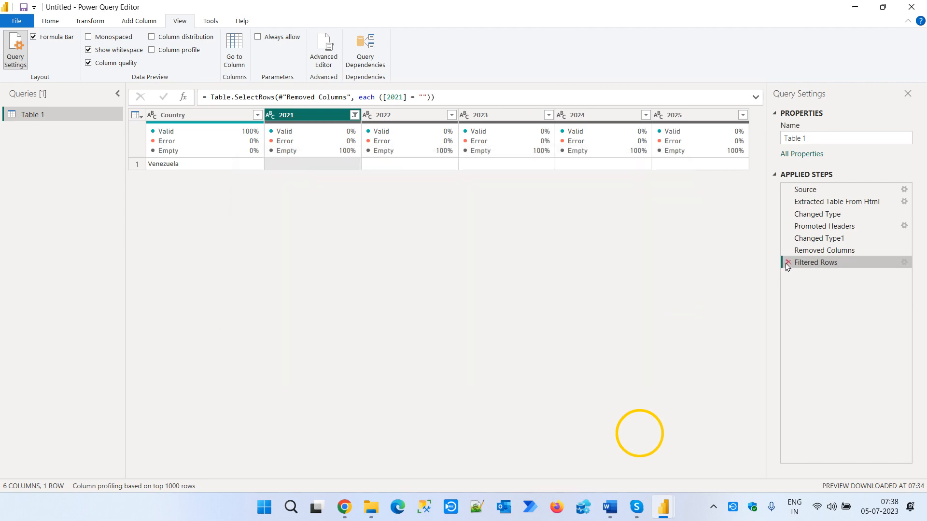
{"action": "left_click", "coordinate": [787, 263]}
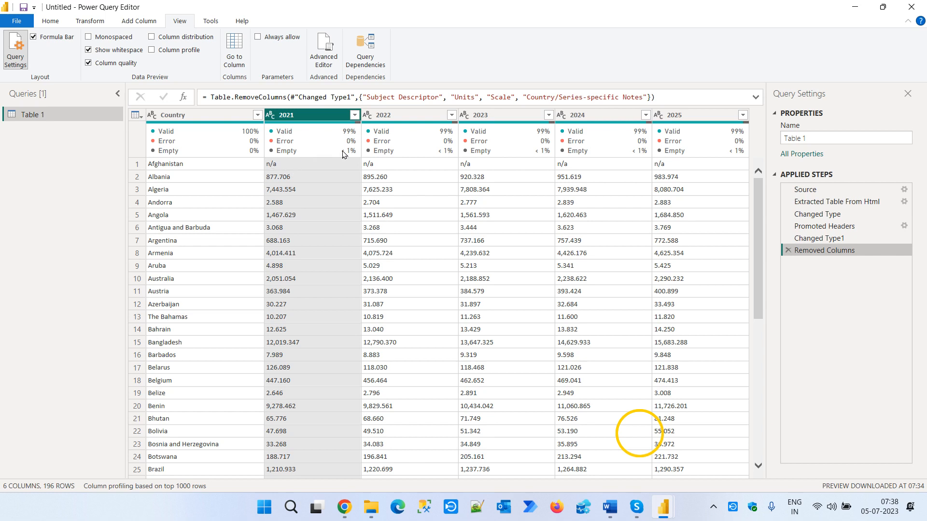
- Filter the 2021 column to exclude both blank and n/a values
{"action": "left_click", "coordinate": [354, 115]}
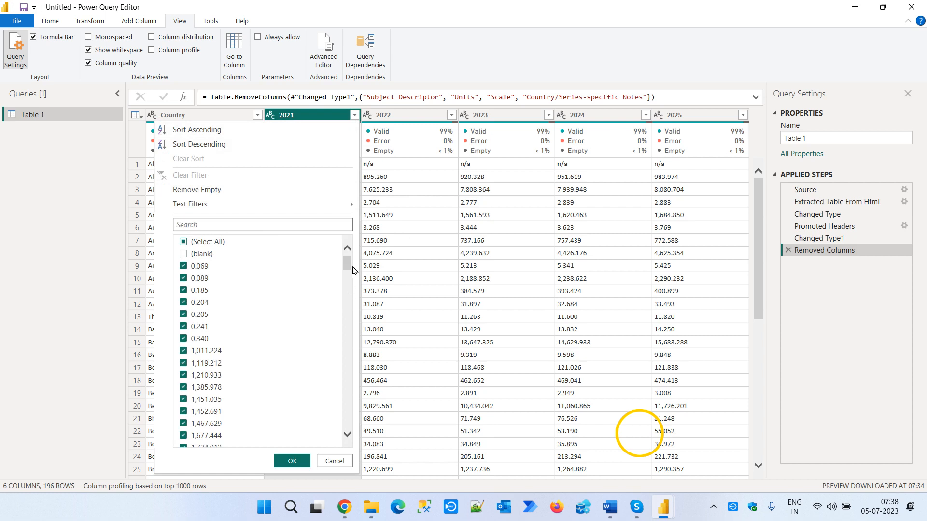
{"action": "left_click", "coordinate": [350, 298]}
{"action": "left_click_drag", "start_coordinate": [349, 295], "coordinate": [354, 433]}
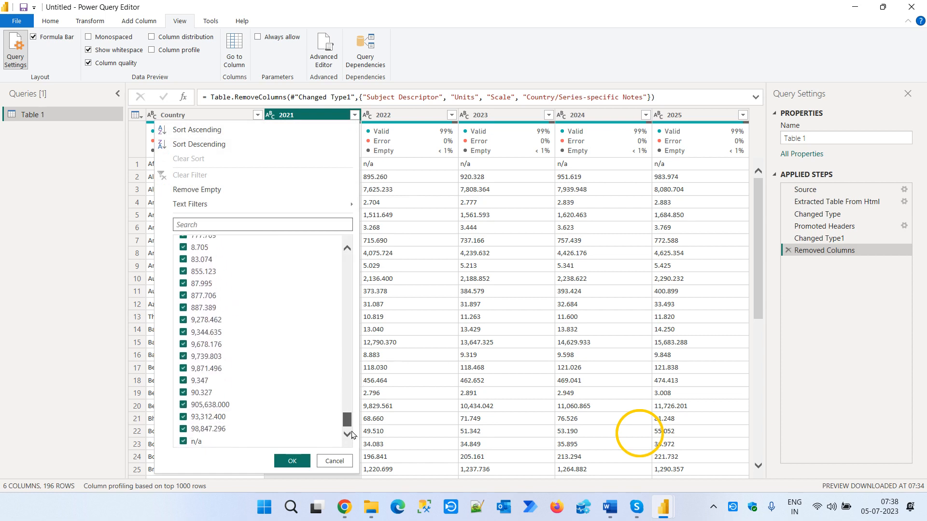
{"action": "left_click", "coordinate": [184, 442]}
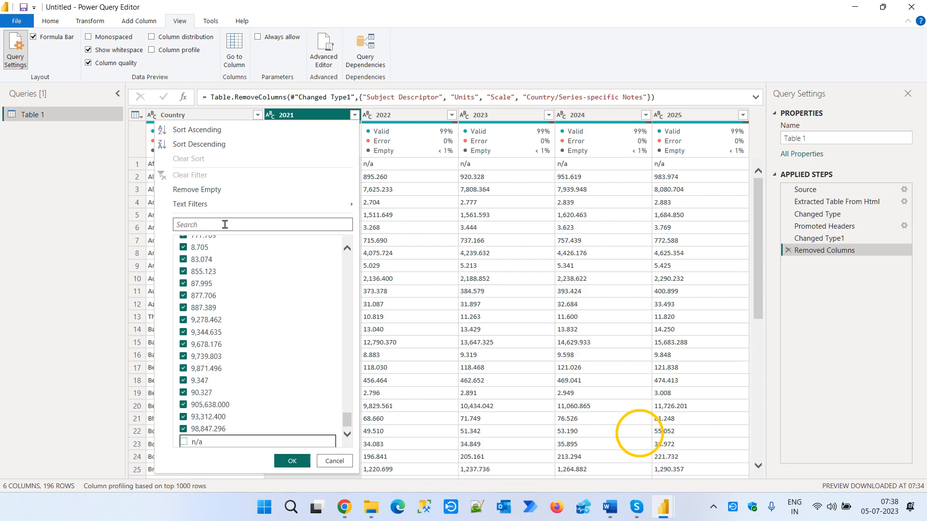
{"action": "left_click", "coordinate": [289, 463]}
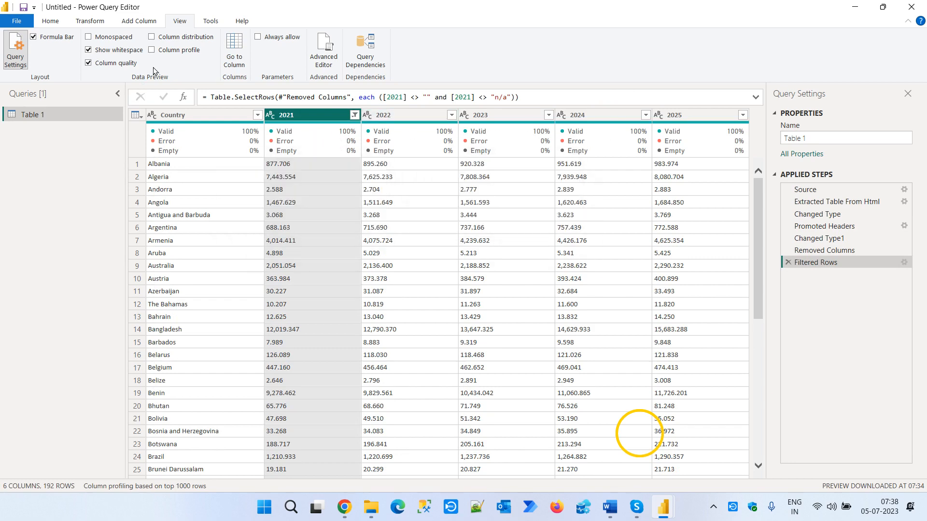
- Turn off Column quality for the data preview
{"action": "left_click", "coordinate": [107, 64]}
{"action": "left_click", "coordinate": [113, 63]}
{"action": "left_click", "coordinate": [103, 62]}
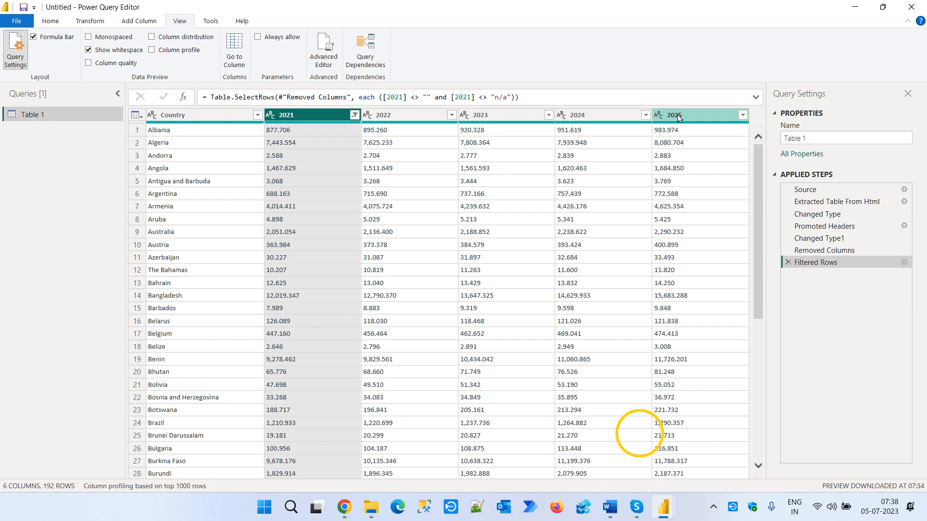
- Set the 2021 column's data type to Decimal Number and automatically detect the data types of columns 2022 through 2025
{"action": "left_click", "coordinate": [271, 116]}
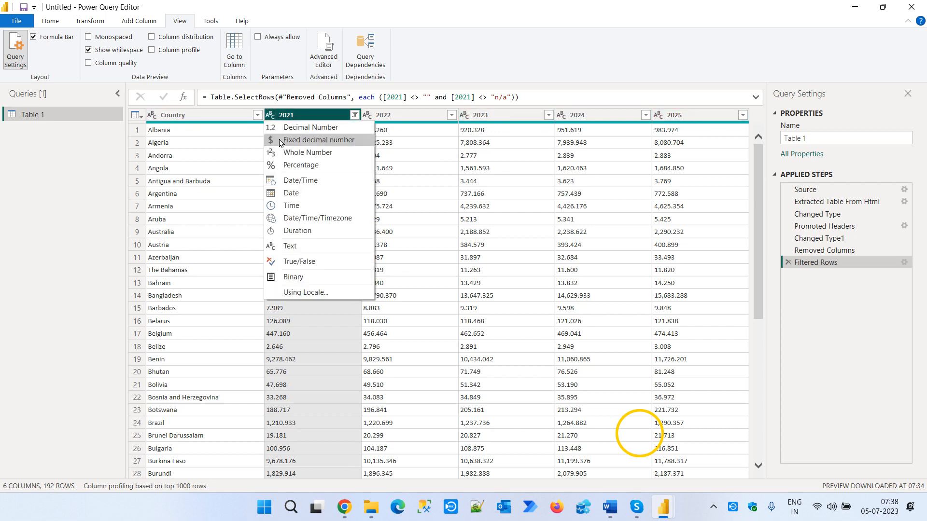
{"action": "left_click", "coordinate": [300, 129]}
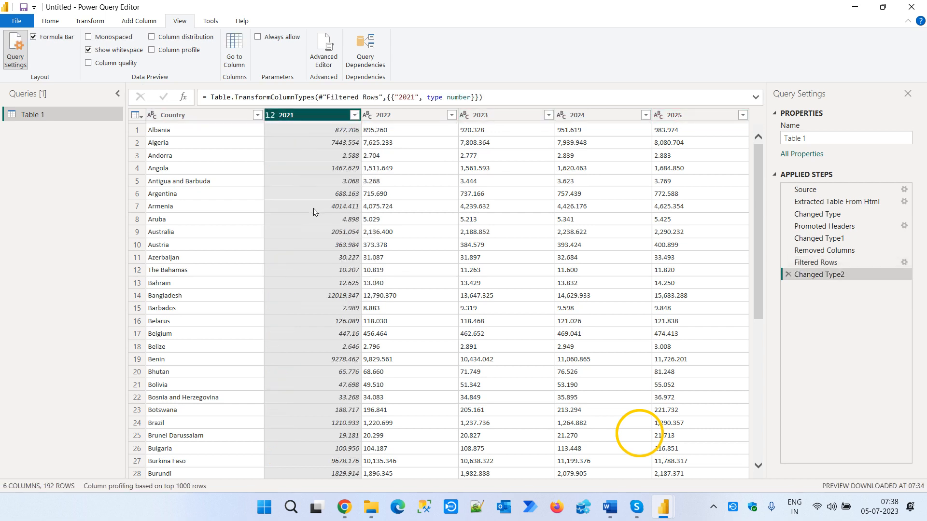
{"action": "left_click", "coordinate": [394, 114]}
{"action": "left_click", "coordinate": [711, 119], "text": "shift"}
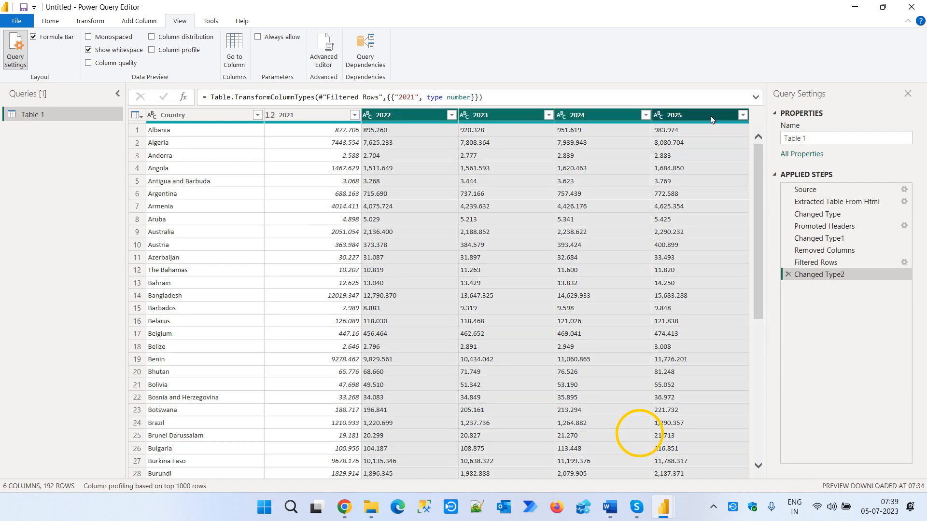
{"action": "left_click", "coordinate": [52, 22]}
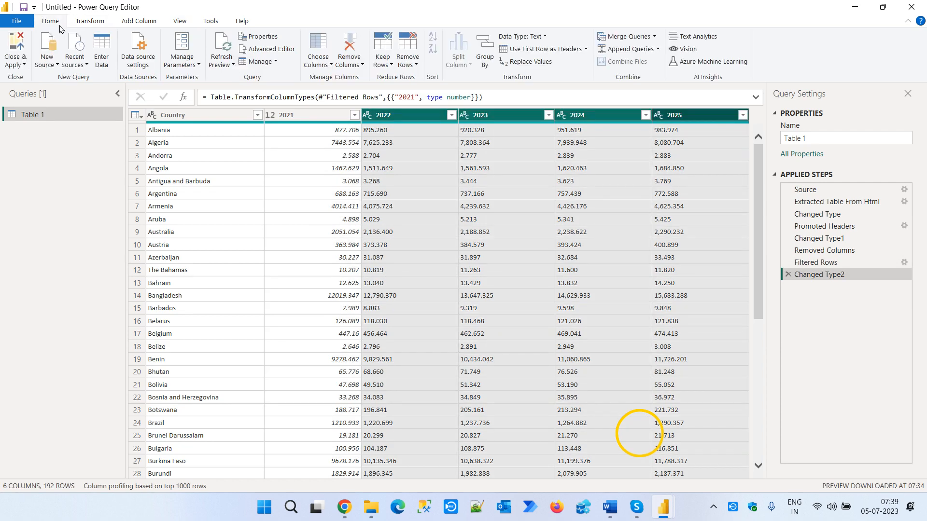
{"action": "left_click", "coordinate": [87, 22]}
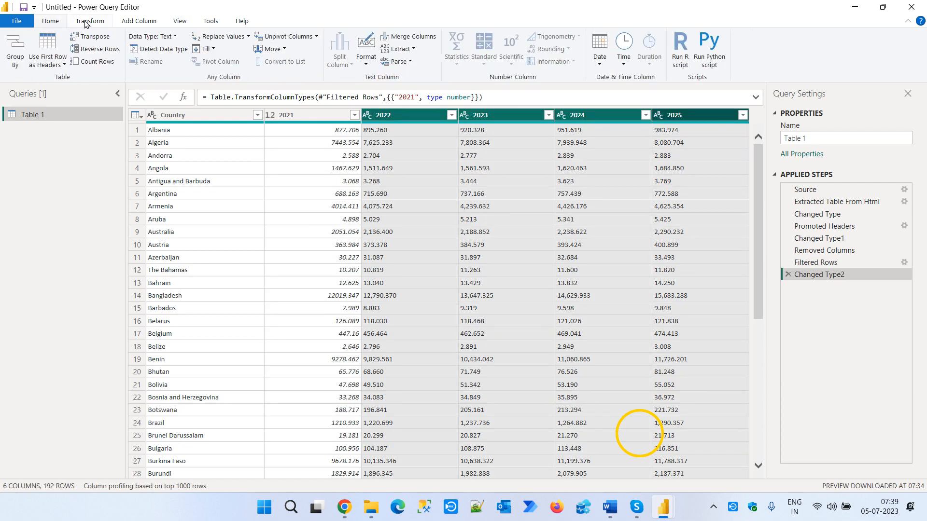
{"action": "left_click", "coordinate": [169, 53]}
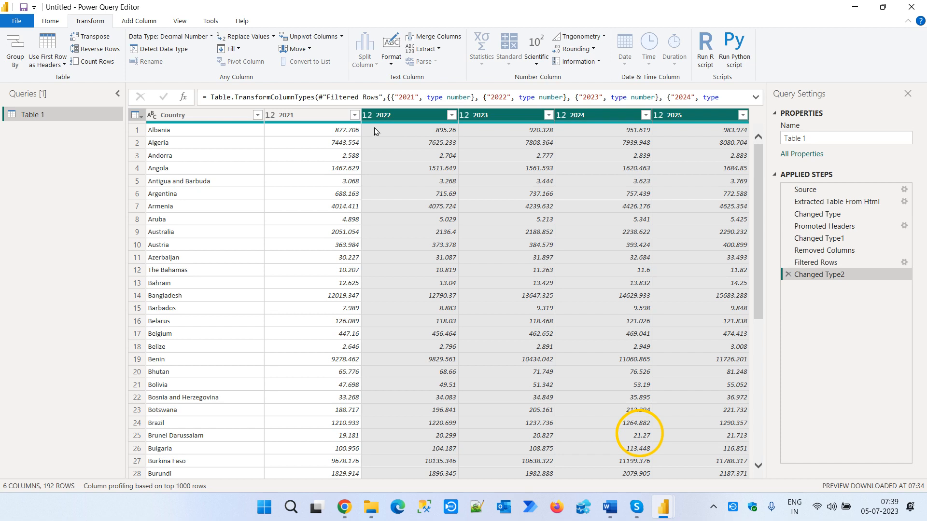
- Delete the Filtered Rows step from the middle of the applied steps and confirm the deletion
{"action": "left_click", "coordinate": [297, 118]}
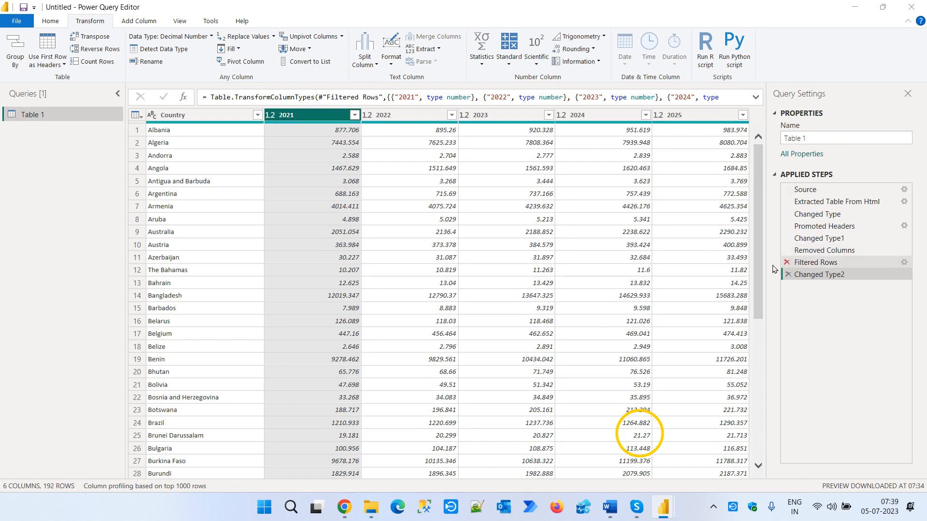
{"action": "left_click", "coordinate": [787, 261]}
{"action": "left_click", "coordinate": [582, 279]}
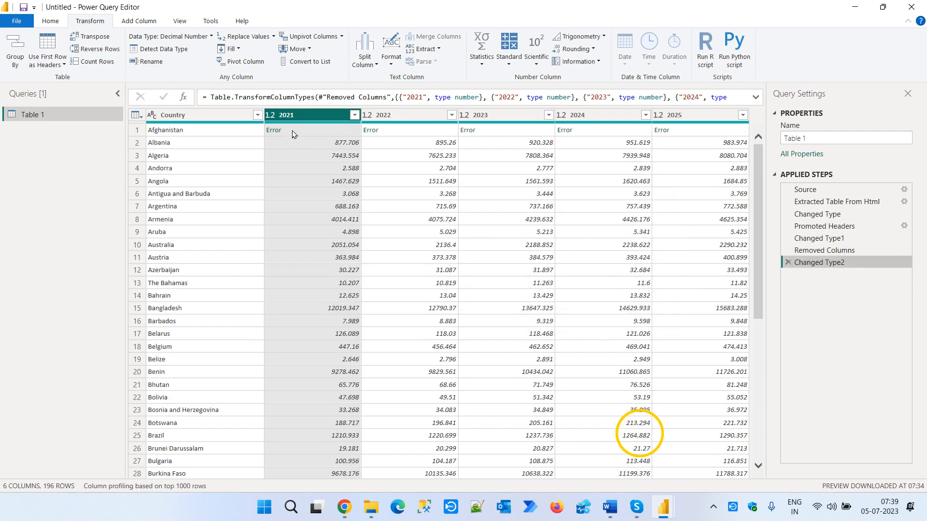
- Inspect the error details of Afghanistan's 2021 value and delete the Changed Type2 applied step
{"action": "left_click", "coordinate": [291, 131]}
{"action": "left_click_drag", "start_coordinate": [178, 447], "coordinate": [149, 447]}
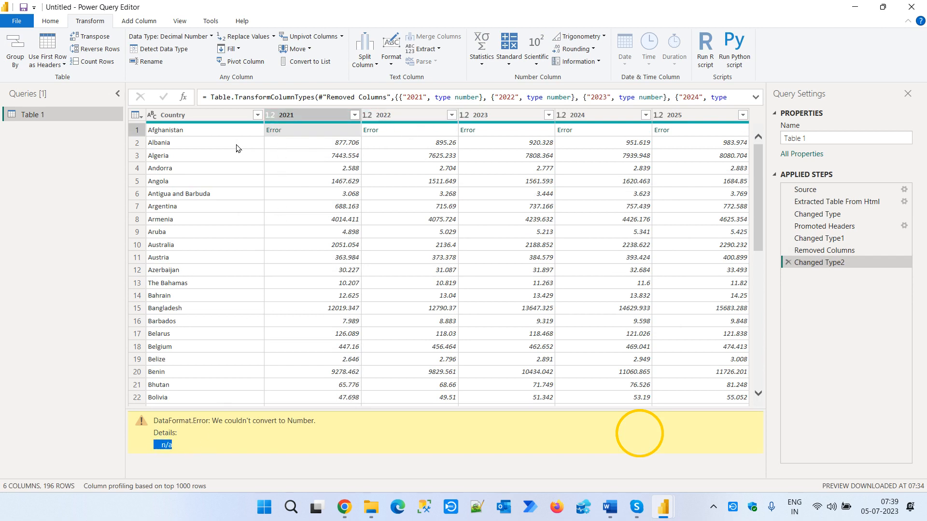
{"action": "left_click", "coordinate": [204, 115]}
{"action": "left_click", "coordinate": [328, 114]}
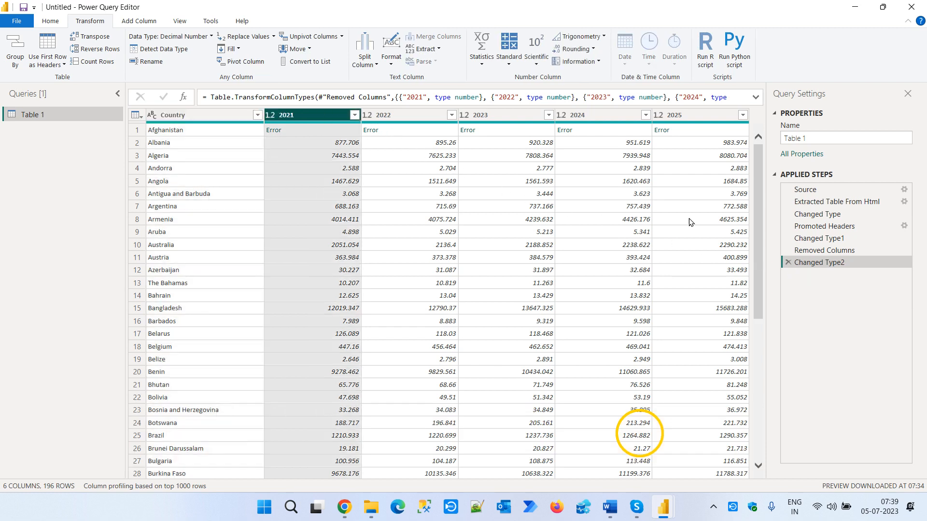
{"action": "left_click", "coordinate": [788, 264]}
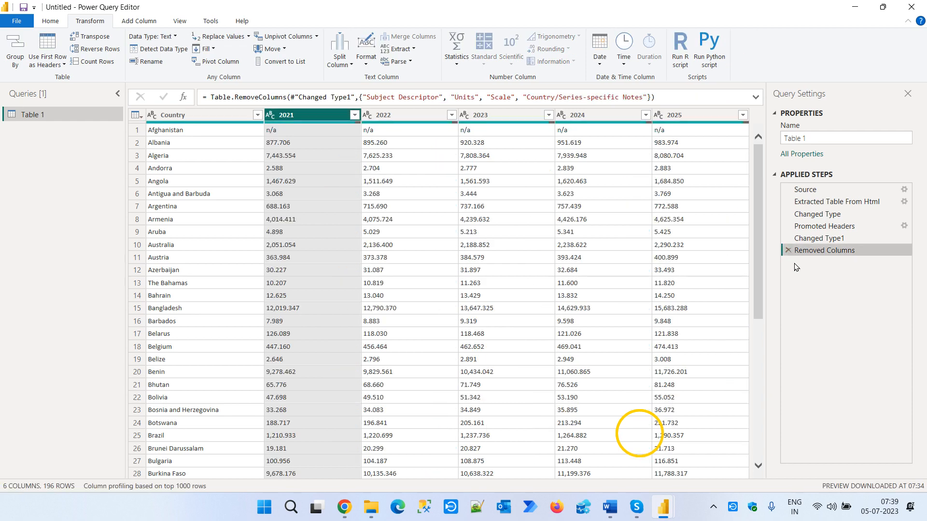
- Filter blank and n/a values out of the text-typed 2021 column again
{"action": "left_click", "coordinate": [355, 115]}
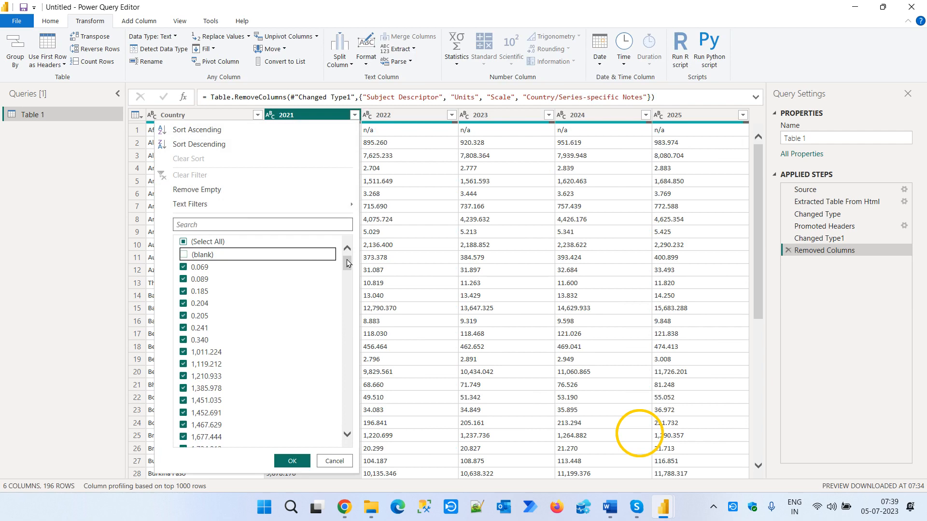
{"action": "left_click_drag", "start_coordinate": [347, 259], "coordinate": [338, 436]}
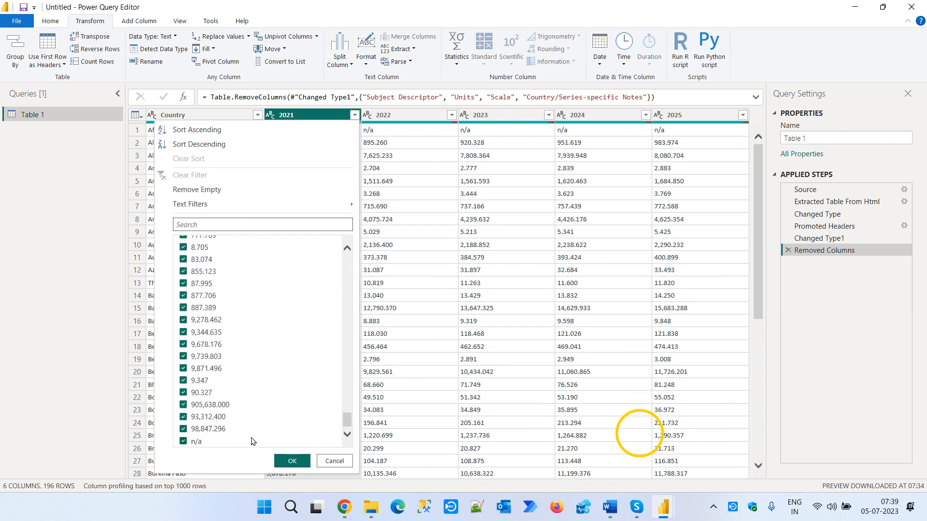
{"action": "left_click", "coordinate": [183, 441]}
{"action": "left_click", "coordinate": [292, 461]}
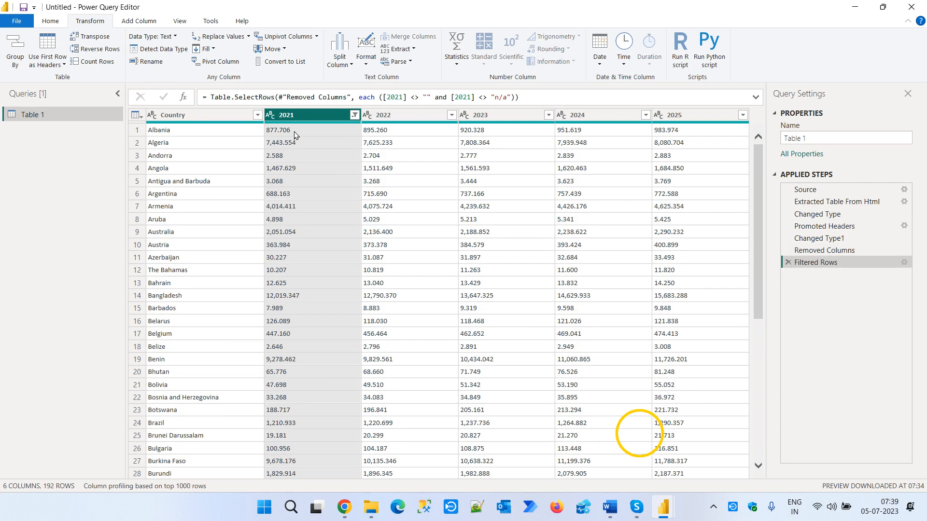
- Detect the data types of columns 2021 through 2025 together and check the 2023 column's filter values
{"action": "left_click", "coordinate": [709, 116], "text": "shift"}
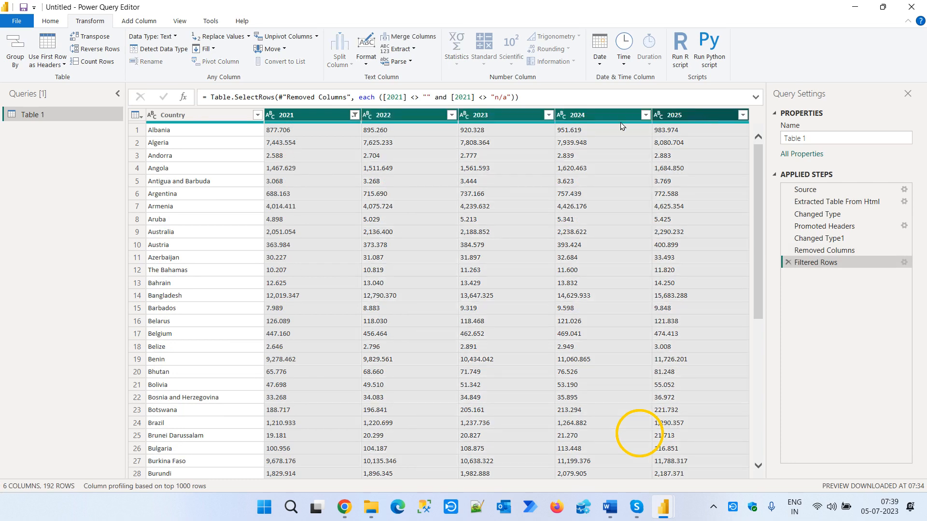
{"action": "left_click", "coordinate": [155, 48]}
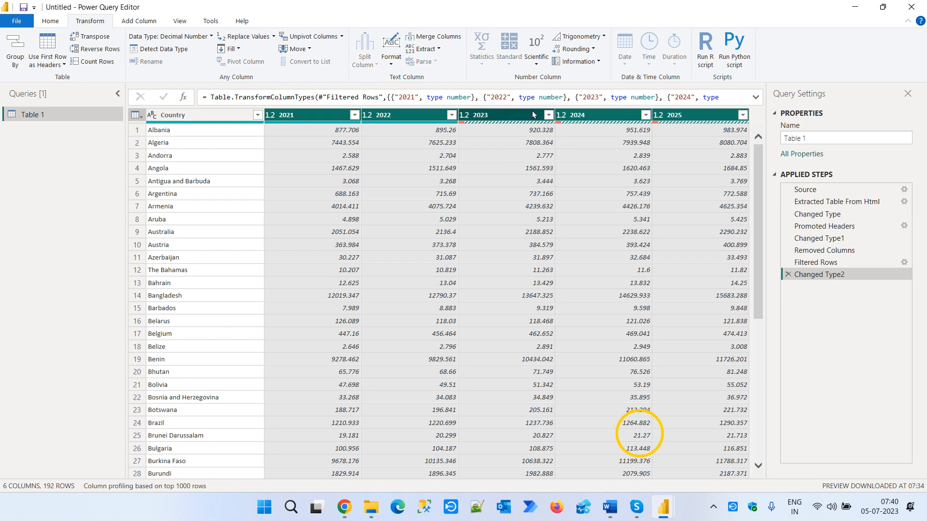
{"action": "left_click", "coordinate": [521, 123]}
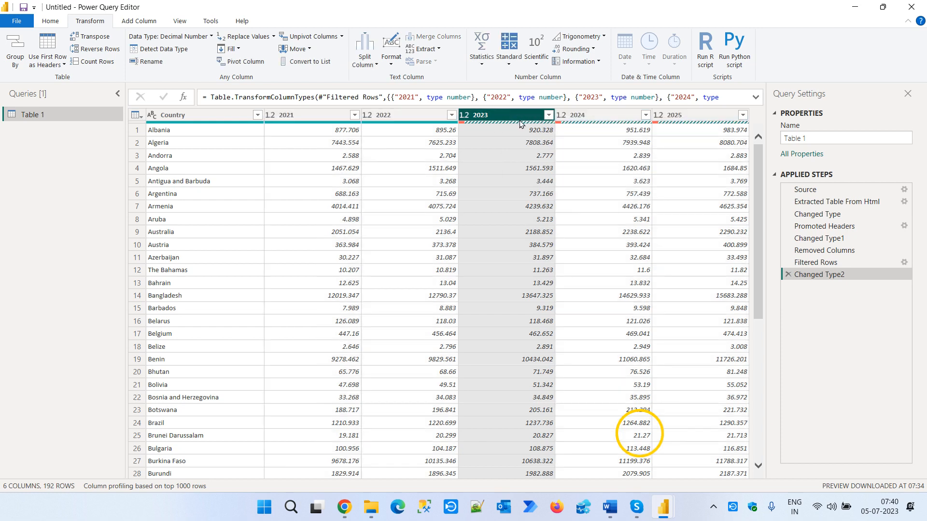
{"action": "left_click", "coordinate": [548, 115]}
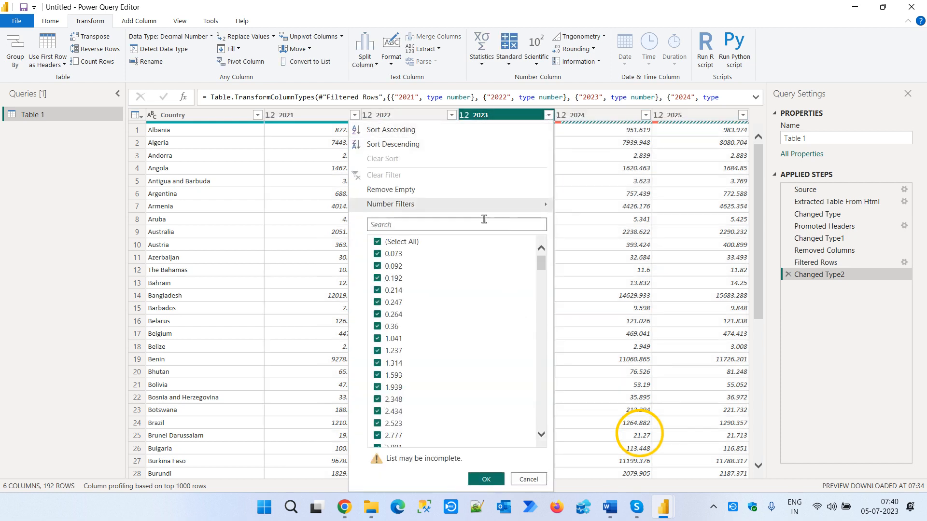
{"action": "left_click", "coordinate": [485, 119]}
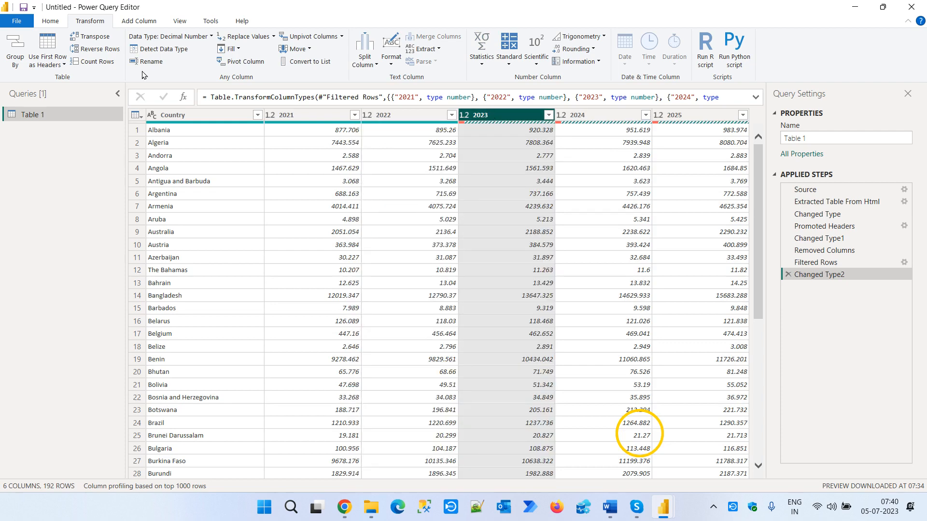
- Keep only the rows that have errors in the 2023 column
{"action": "left_click", "coordinate": [52, 21]}
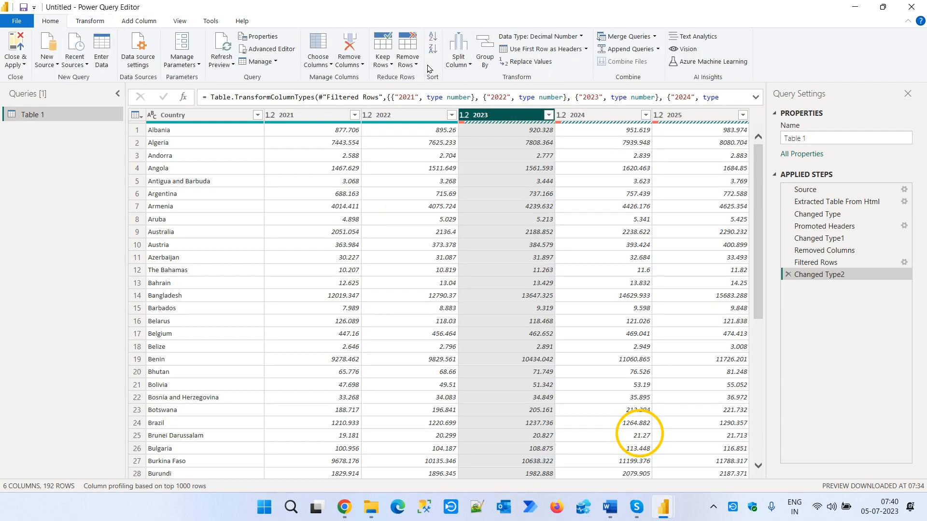
{"action": "left_click", "coordinate": [386, 63]}
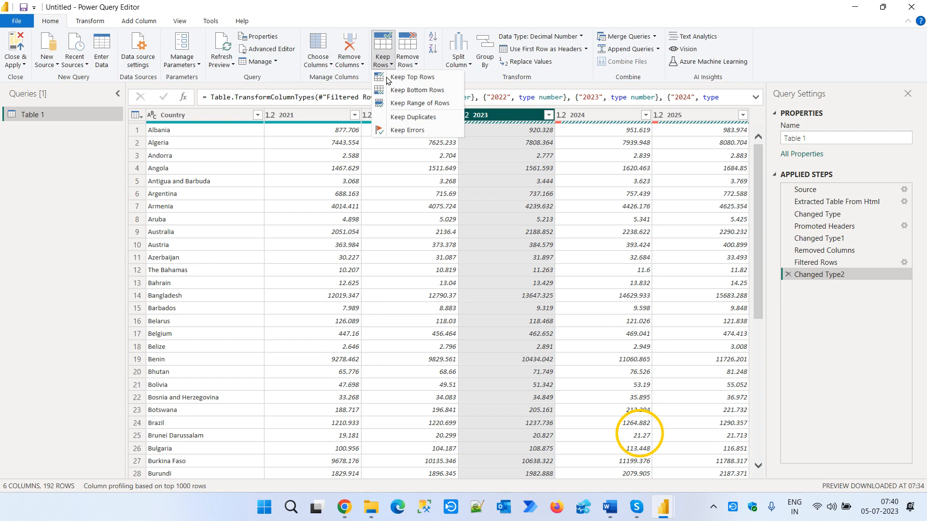
{"action": "left_click", "coordinate": [408, 131]}
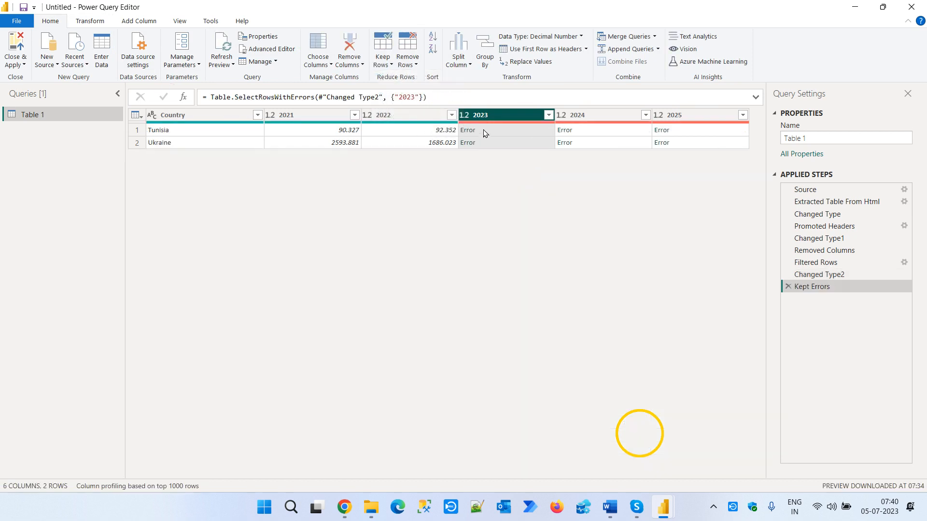
- Inspect the error details of Tunisia's 2023 value and delete the Kept Errors and Changed Type2 applied steps
{"action": "left_click", "coordinate": [484, 130]}
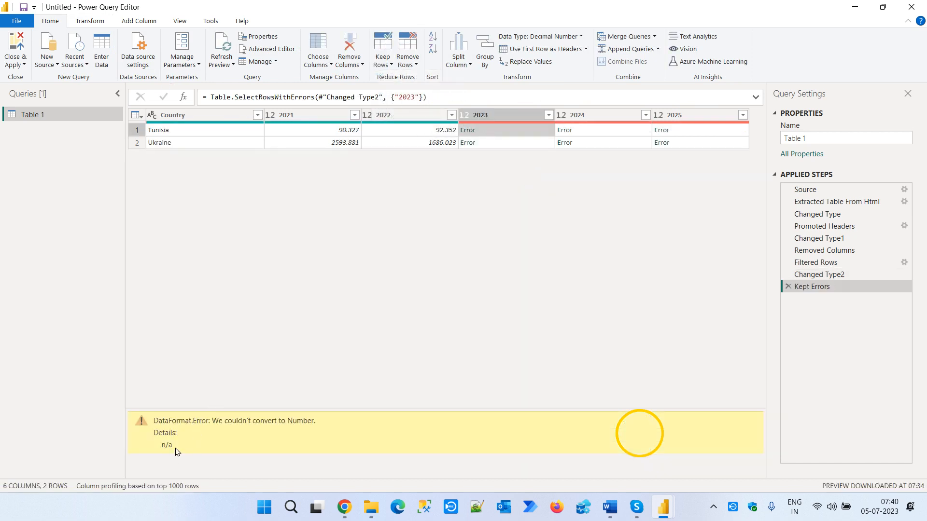
{"action": "left_click_drag", "start_coordinate": [175, 448], "coordinate": [155, 445]}
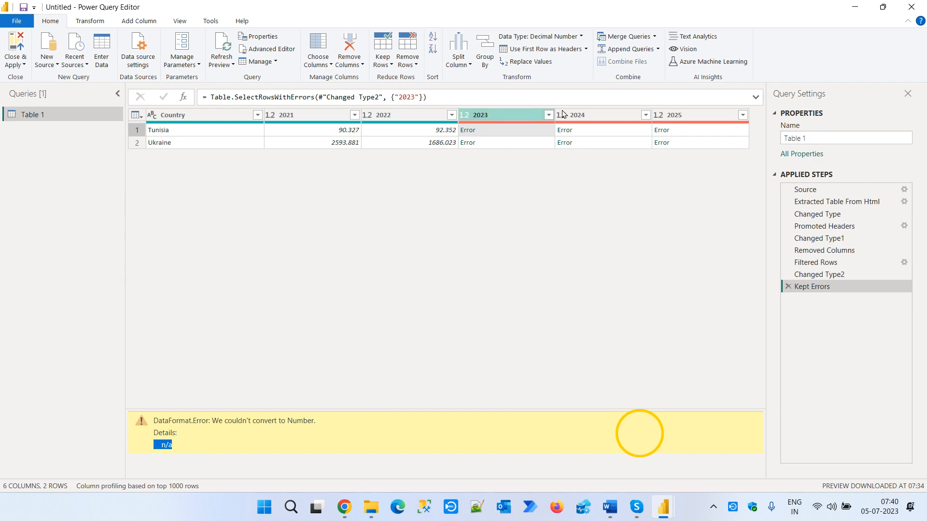
{"action": "left_click", "coordinate": [788, 286]}
{"action": "left_click", "coordinate": [789, 274]}
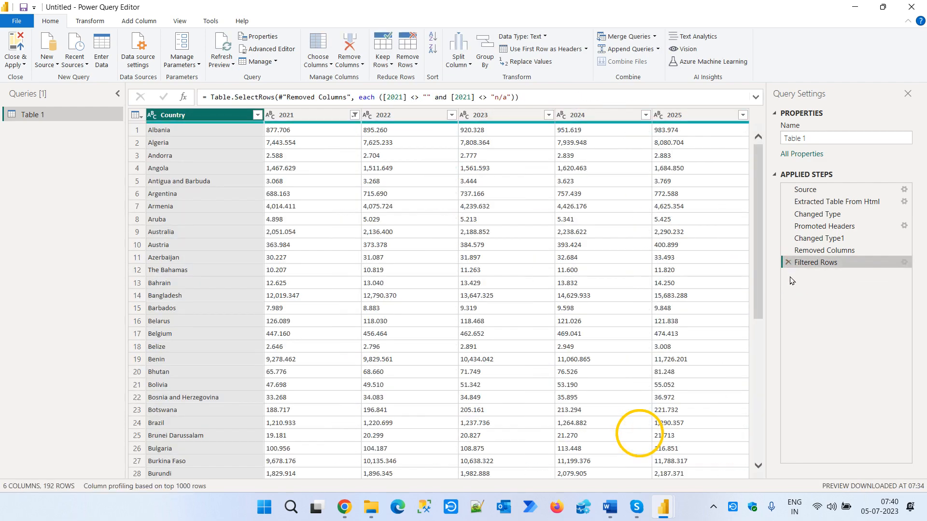
- Filter the n/a values out of the text-typed 2023 column
{"action": "left_click", "coordinate": [549, 115]}
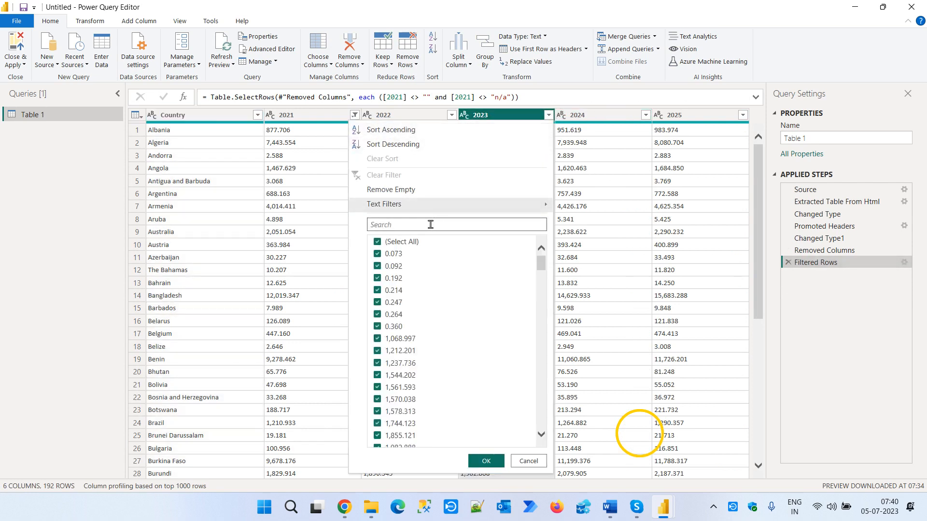
{"action": "type", "text": "n"}
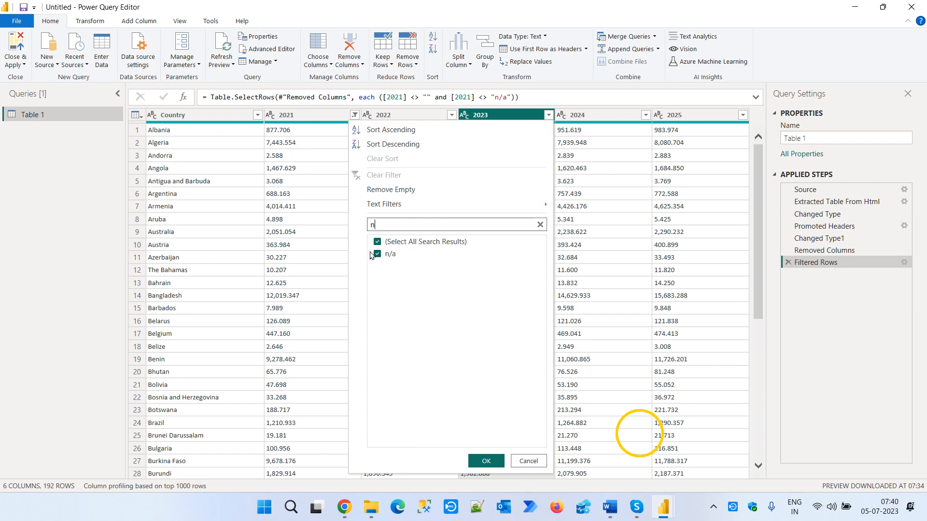
{"action": "left_click", "coordinate": [377, 255]}
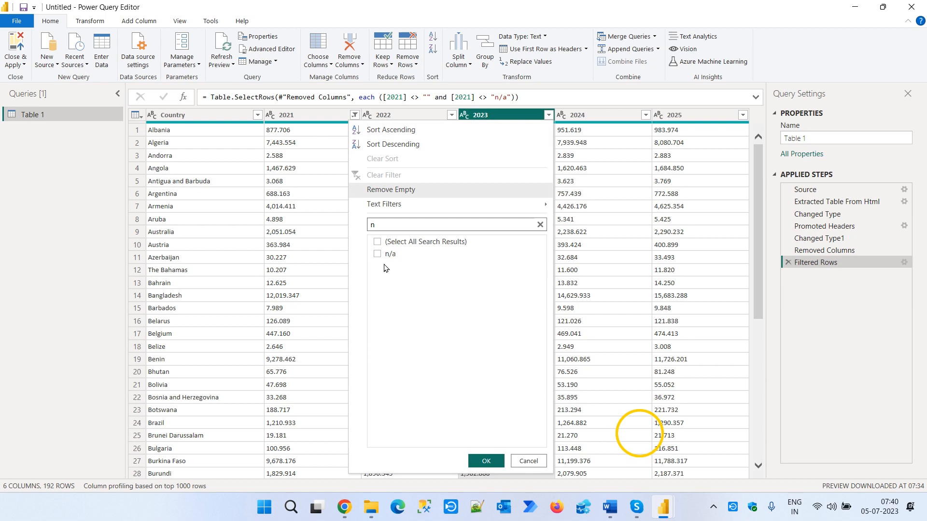
{"action": "left_click", "coordinate": [497, 462]}
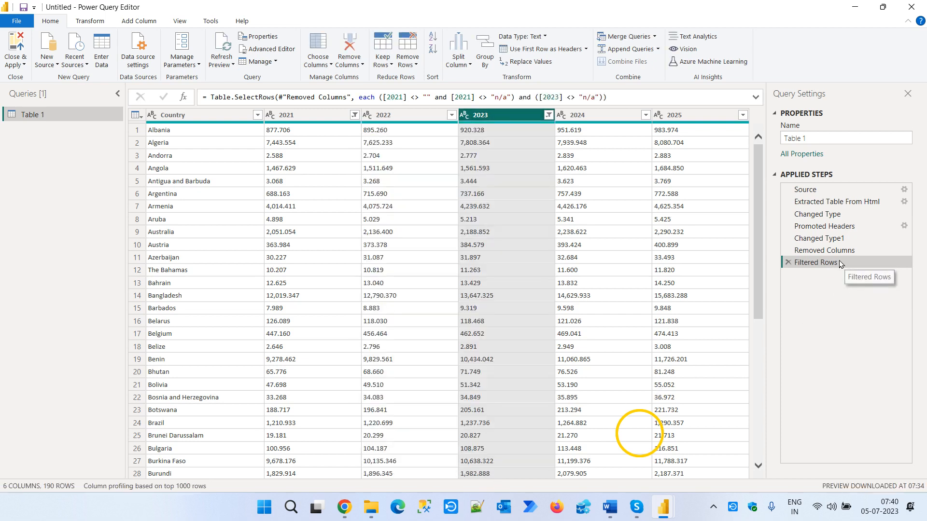
- Clear the filter on the 2023 column
{"action": "left_click", "coordinate": [549, 115]}
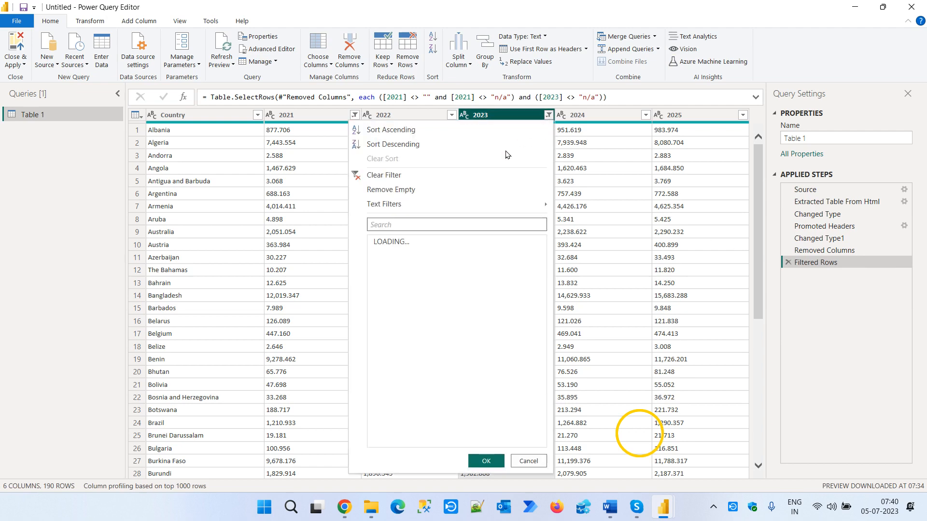
{"action": "left_click", "coordinate": [425, 243]}
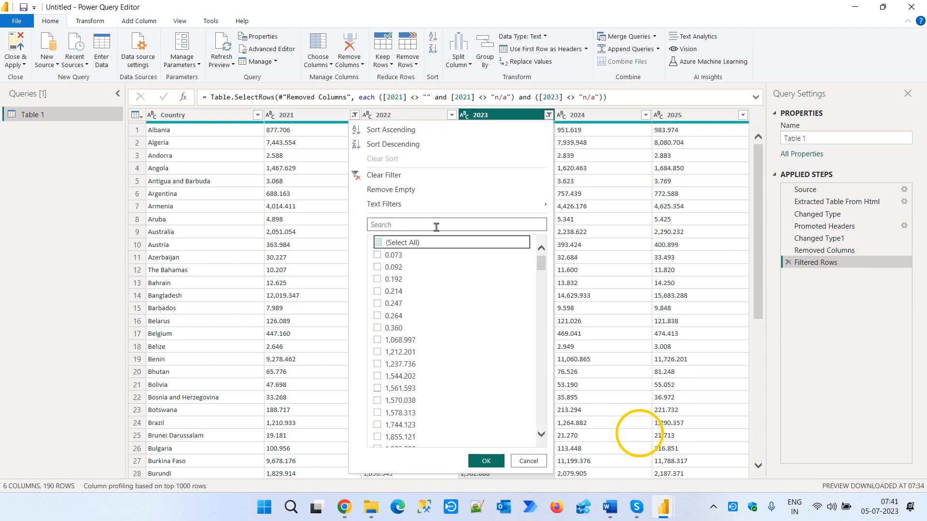
{"action": "left_click", "coordinate": [404, 176]}
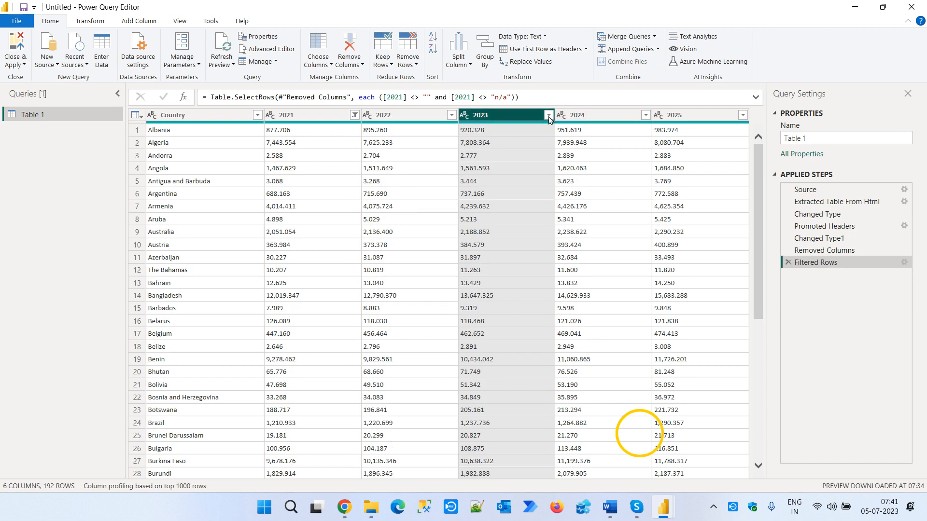
- Filter the 2023 column to keep only the rows containing n/a
{"action": "left_click", "coordinate": [549, 116]}
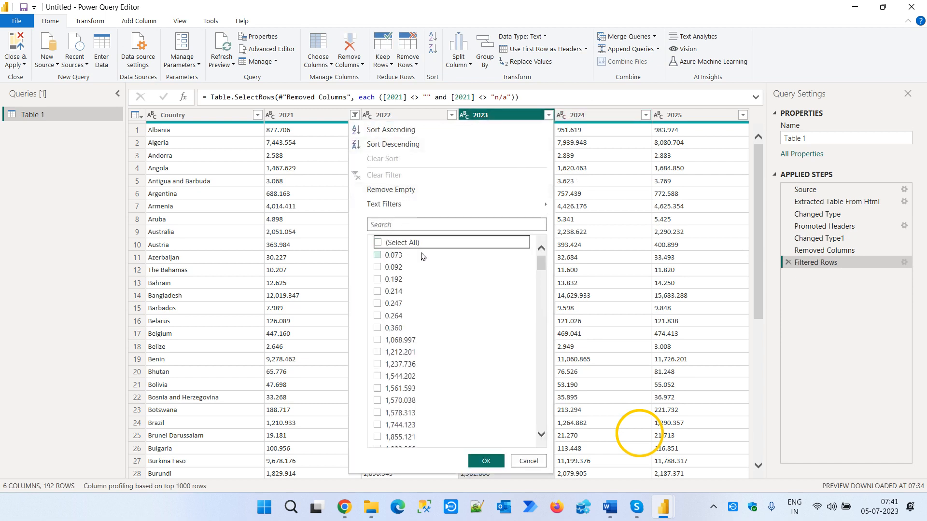
{"action": "left_click_drag", "start_coordinate": [542, 264], "coordinate": [534, 414]}
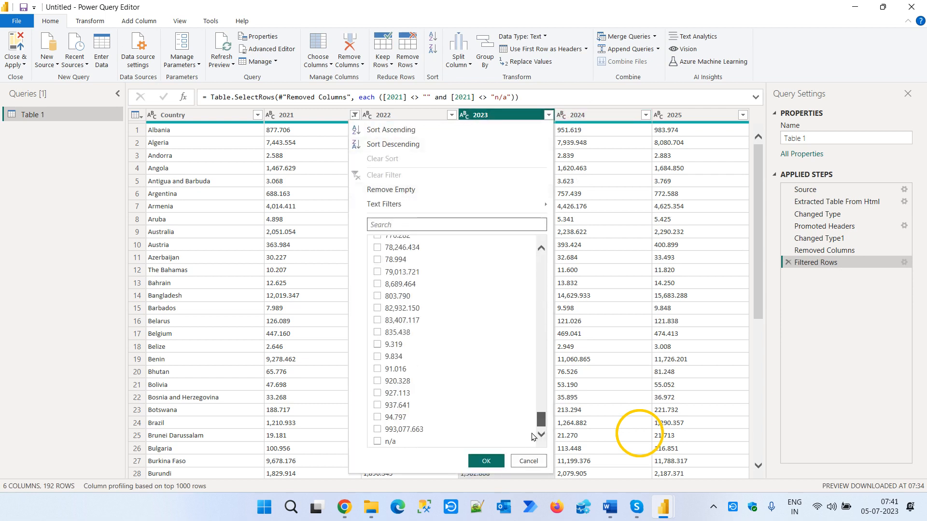
{"action": "left_click", "coordinate": [377, 441]}
{"action": "left_click", "coordinate": [486, 461]}
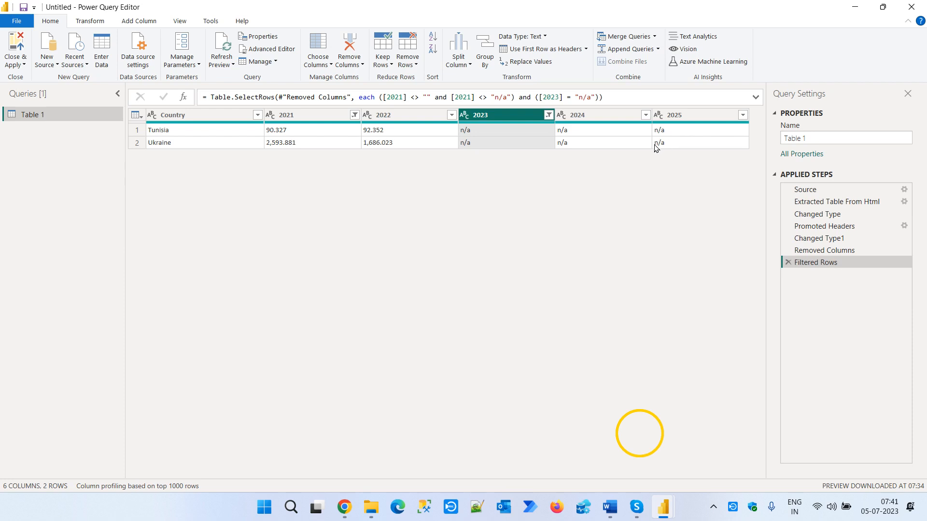
- Replace the n/a values in the 2023 column with 0
{"action": "left_click", "coordinate": [484, 129]}
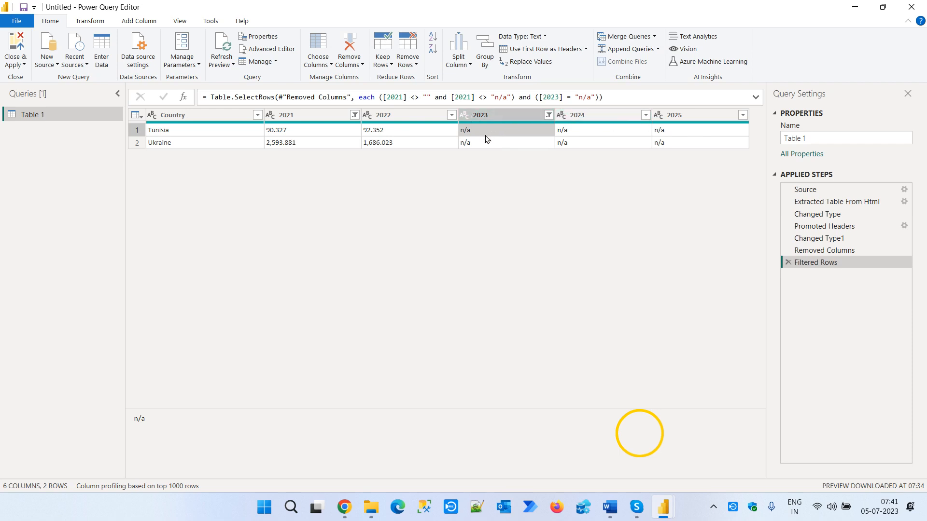
{"action": "right_click", "coordinate": [483, 133]}
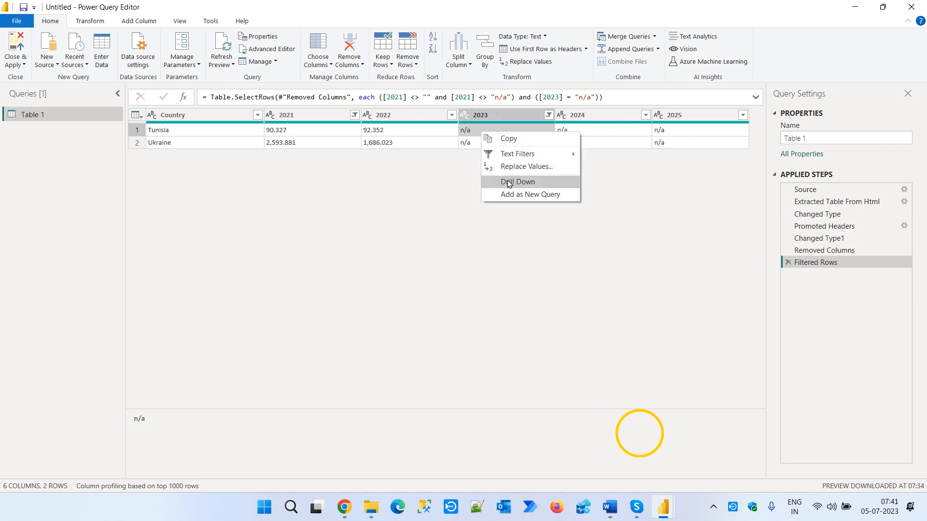
{"action": "left_click", "coordinate": [526, 166]}
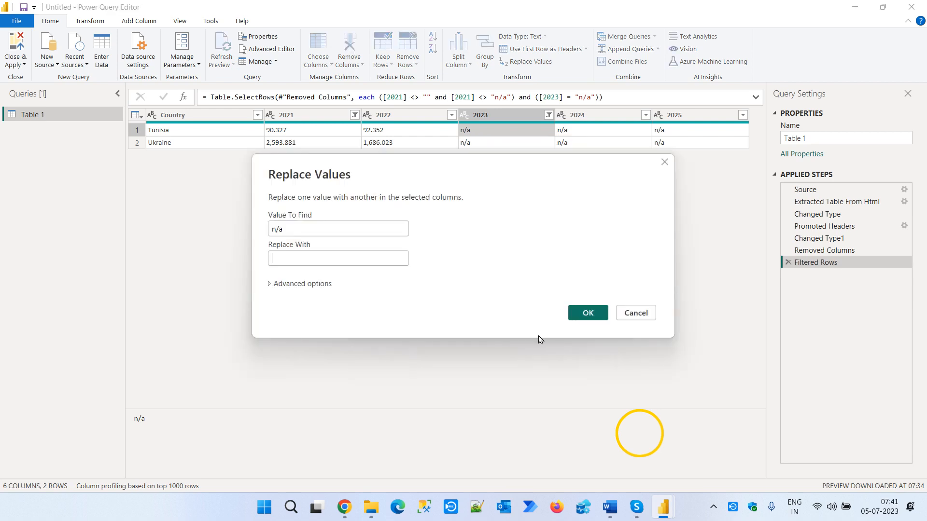
{"action": "type", "text": "0"}
{"action": "key", "text": "Return"}
- Replace the n/a values in the 2024 column with 0
{"action": "left_click", "coordinate": [563, 132]}
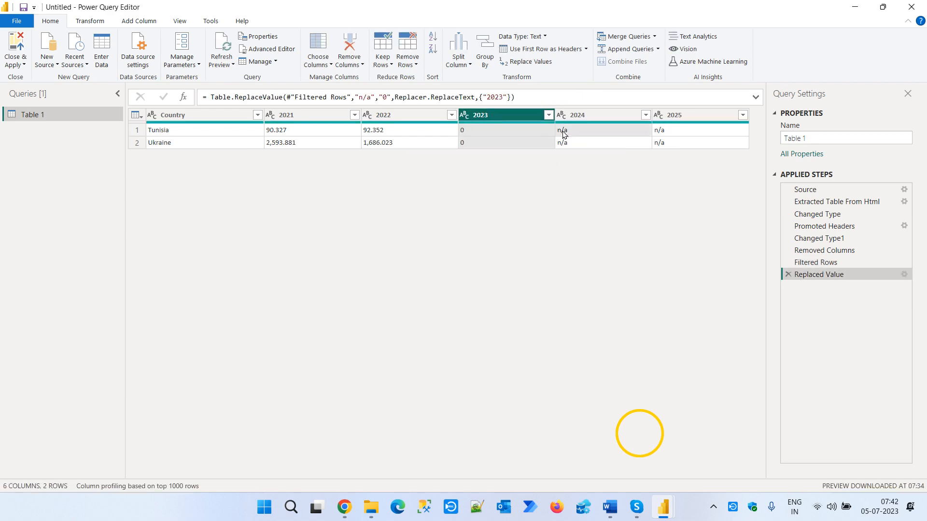
{"action": "right_click", "coordinate": [563, 131]}
{"action": "left_click", "coordinate": [598, 167]}
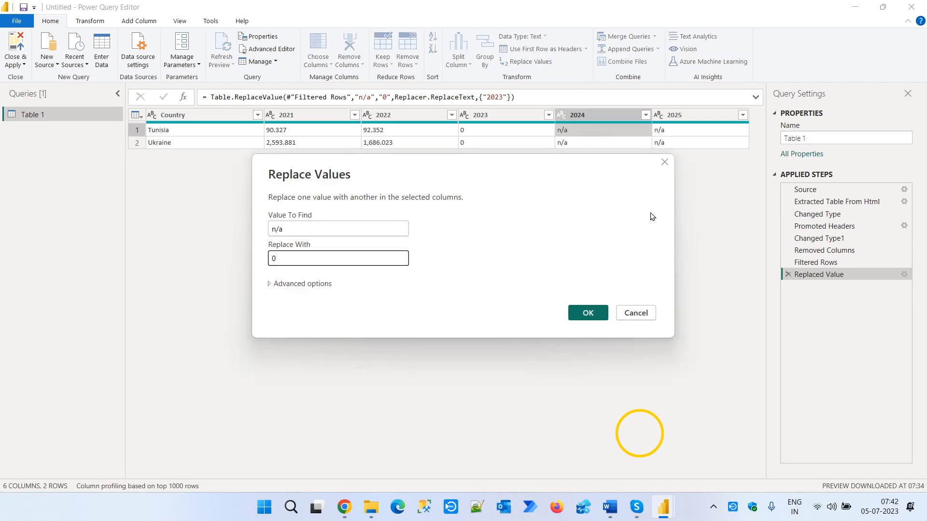
{"action": "type", "text": "0"}
{"action": "left_click", "coordinate": [589, 314]}
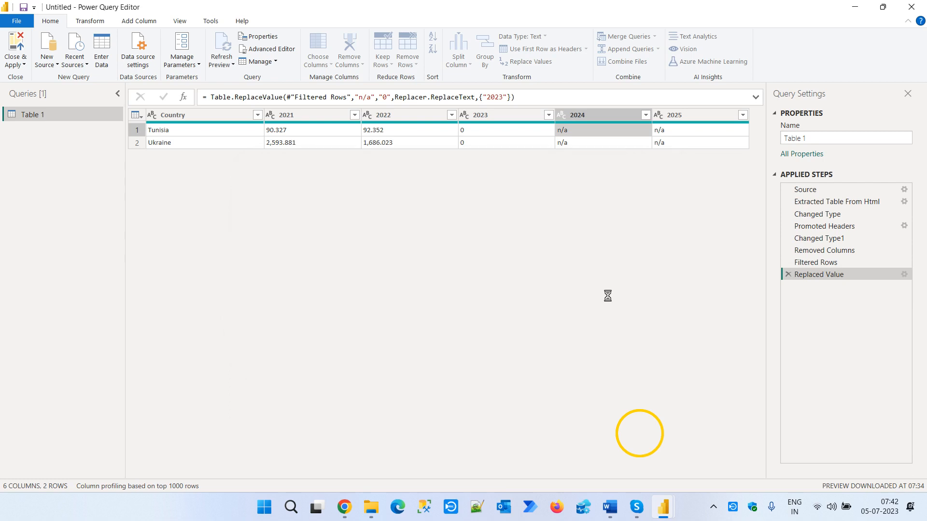
- Replace the n/a values in the 2025 column with 0
{"action": "left_click", "coordinate": [672, 132]}
{"action": "right_click", "coordinate": [672, 131]}
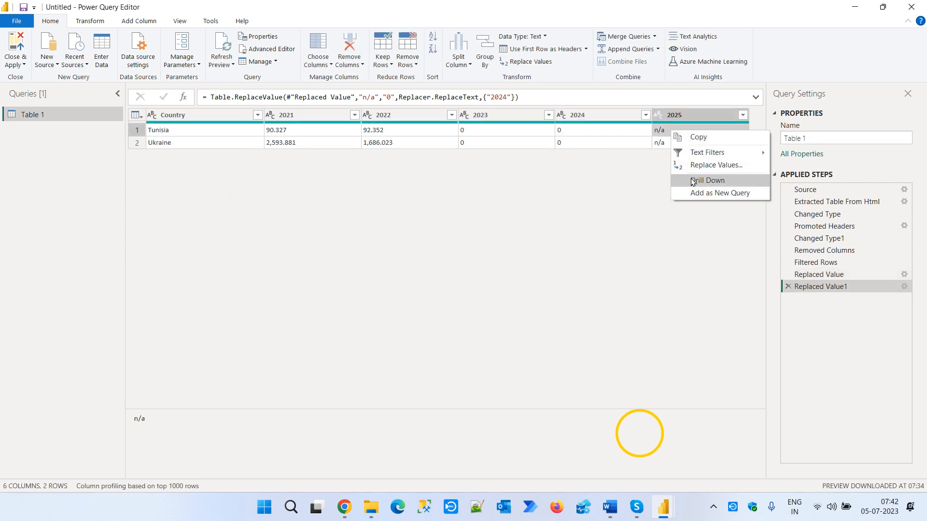
{"action": "left_click", "coordinate": [710, 166]}
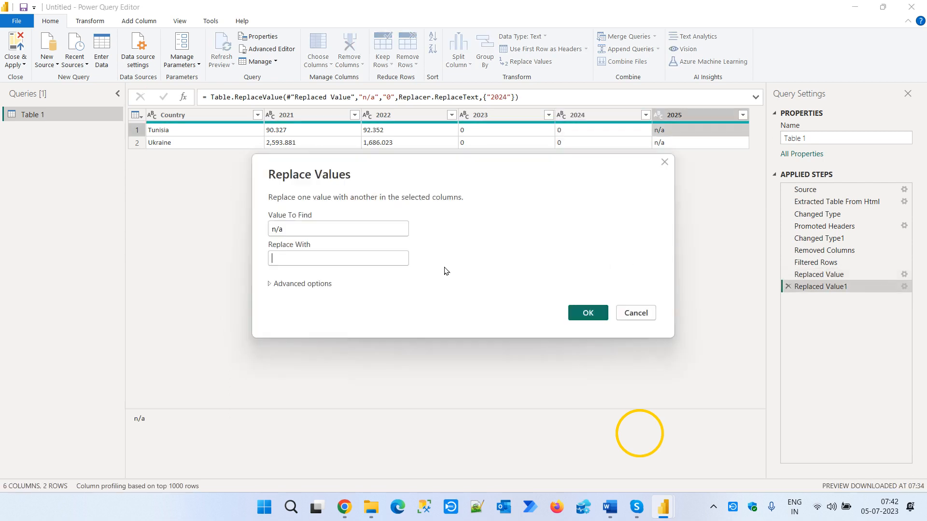
{"action": "type", "text": "0"}
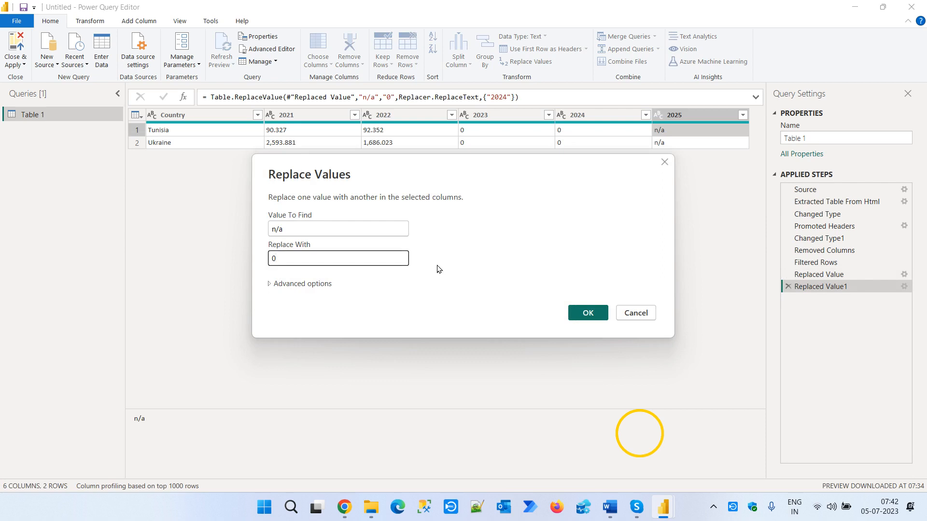
{"action": "left_click", "coordinate": [588, 313]}
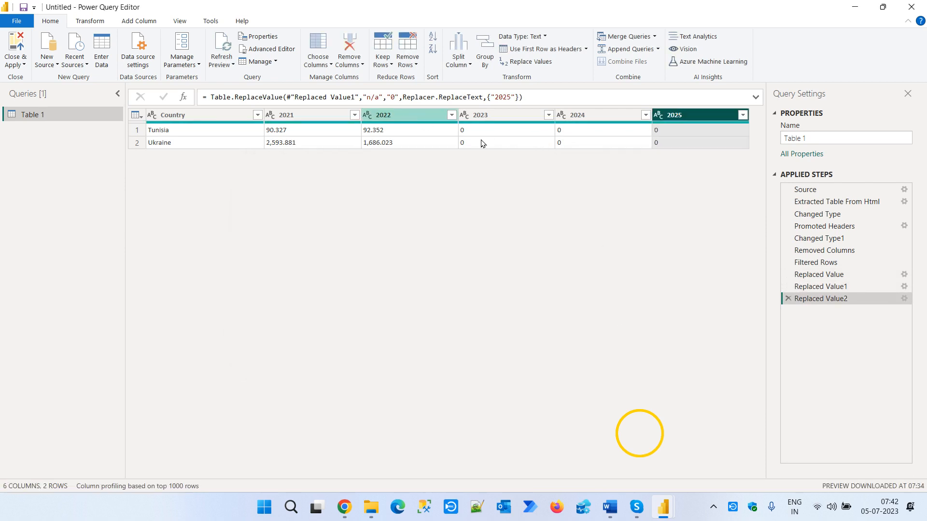
- Delete the Filtered Rows applied step and replace the n/a values in the 2022 column with 0
{"action": "left_click", "coordinate": [787, 263]}
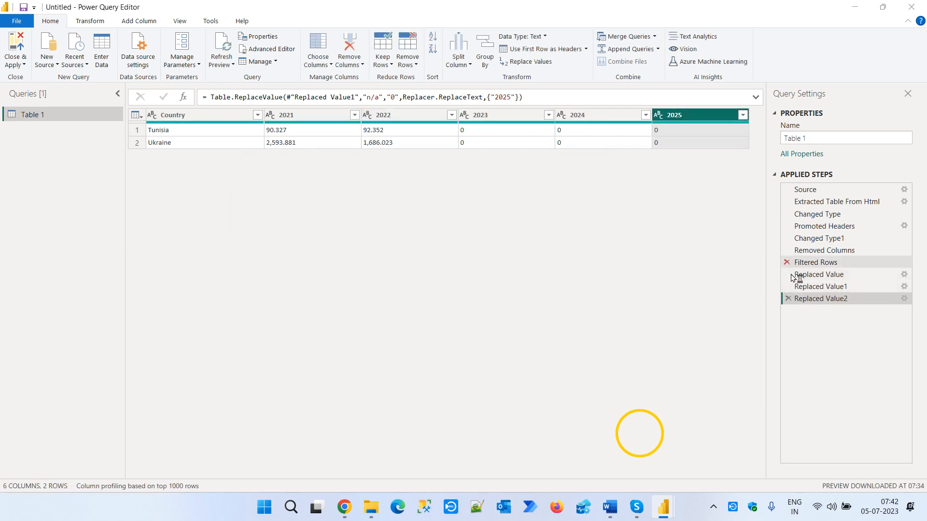
{"action": "left_click", "coordinate": [564, 283]}
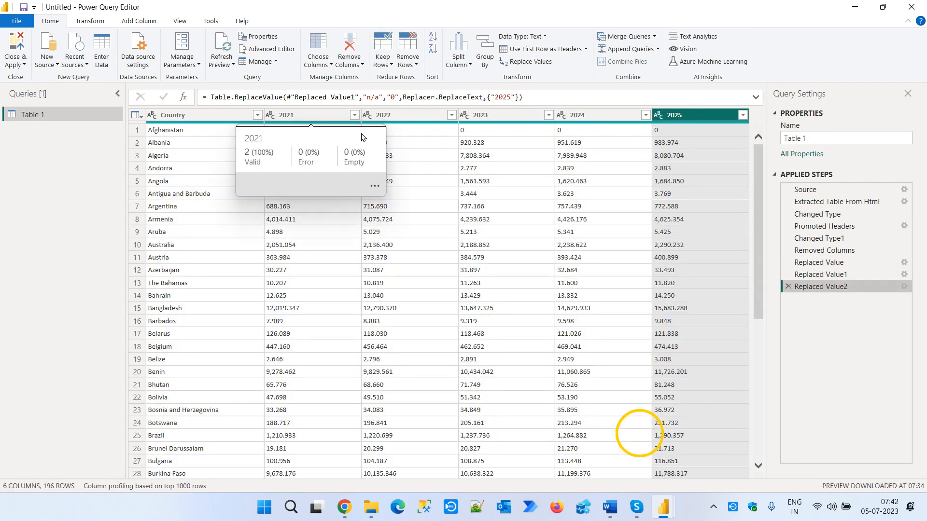
{"action": "left_click", "coordinate": [381, 132]}
{"action": "right_click", "coordinate": [381, 132]}
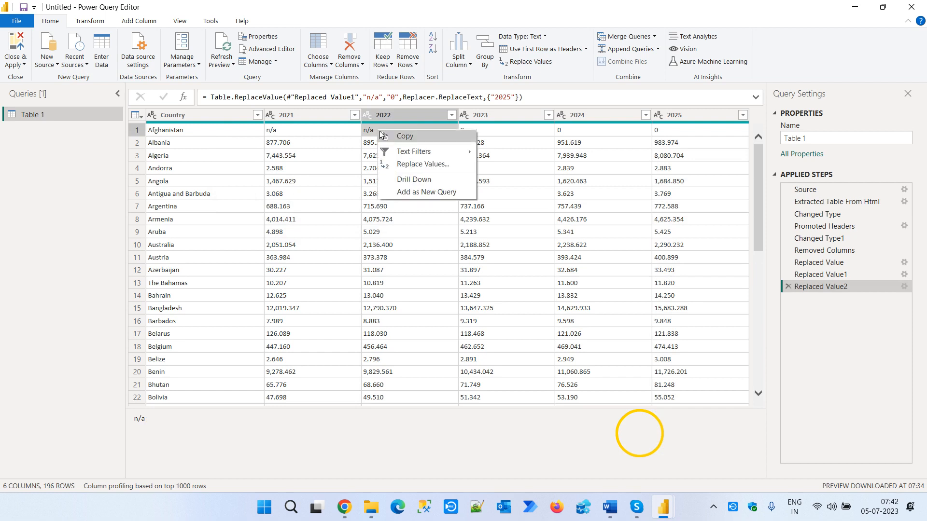
{"action": "left_click", "coordinate": [420, 164]}
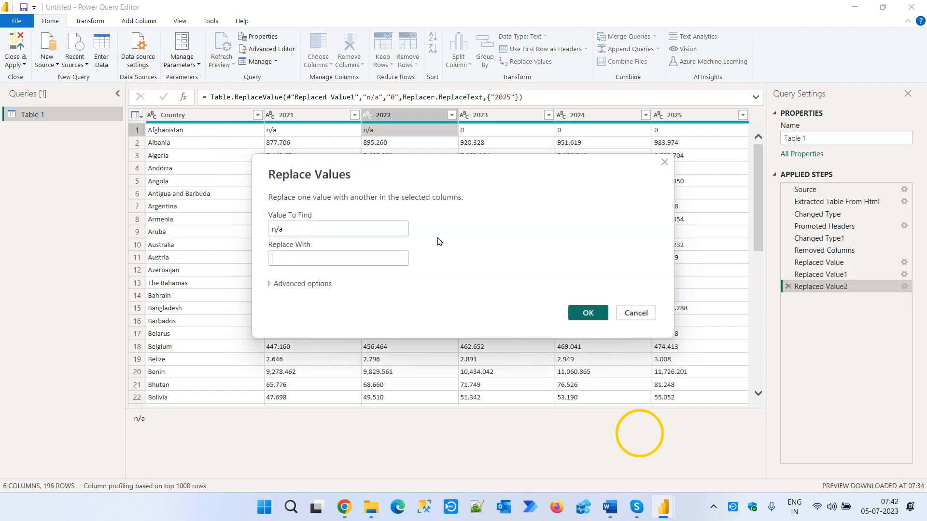
{"action": "type", "text": "0"}
{"action": "left_click", "coordinate": [589, 313]}
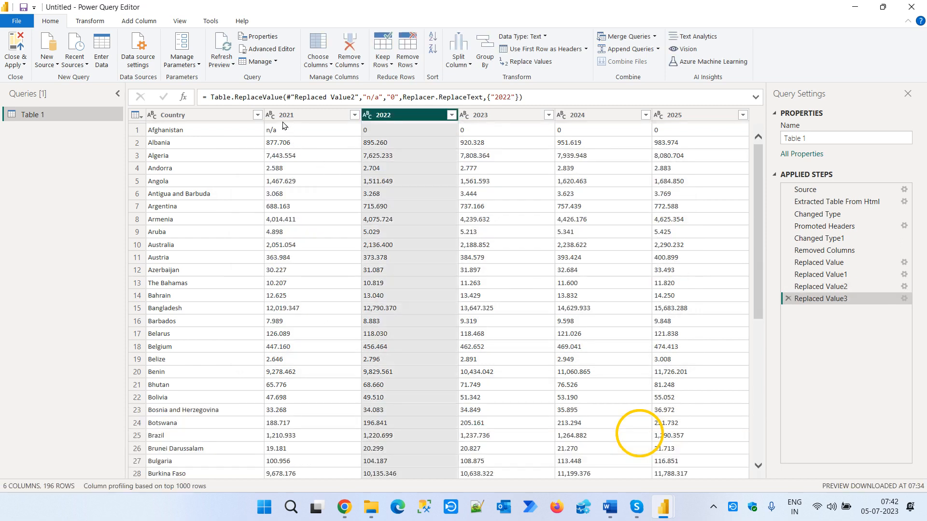
- Replace the n/a values in the 2021 column with 0
{"action": "left_click", "coordinate": [281, 131]}
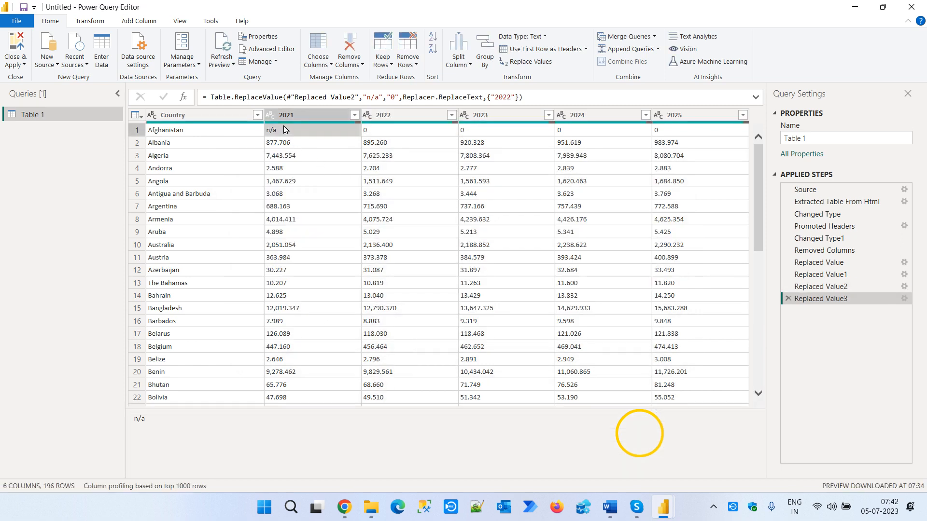
{"action": "right_click", "coordinate": [286, 130]}
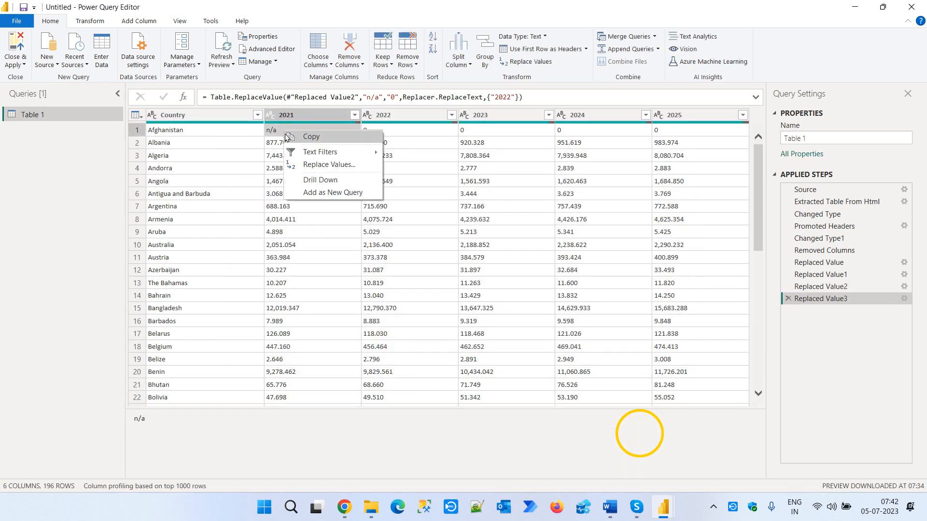
{"action": "left_click", "coordinate": [319, 163]}
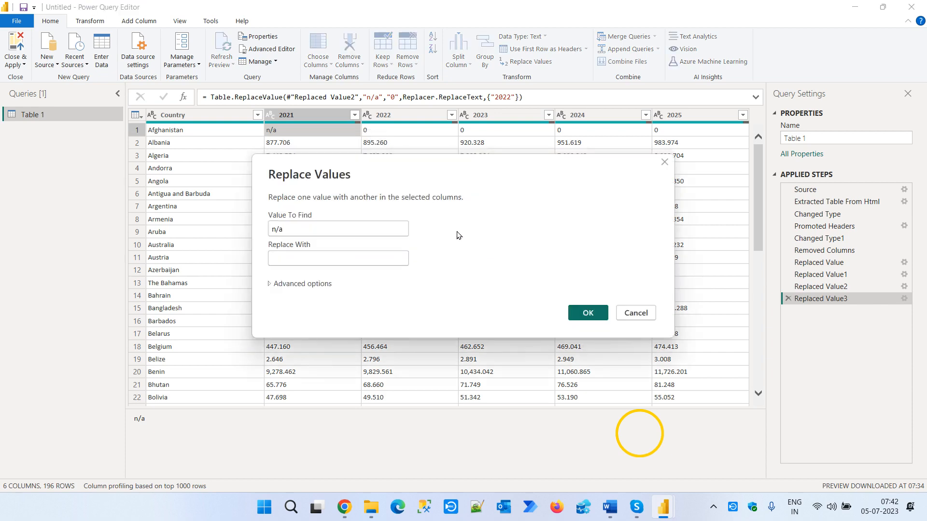
{"action": "type", "text": "0"}
{"action": "left_click", "coordinate": [587, 313]}
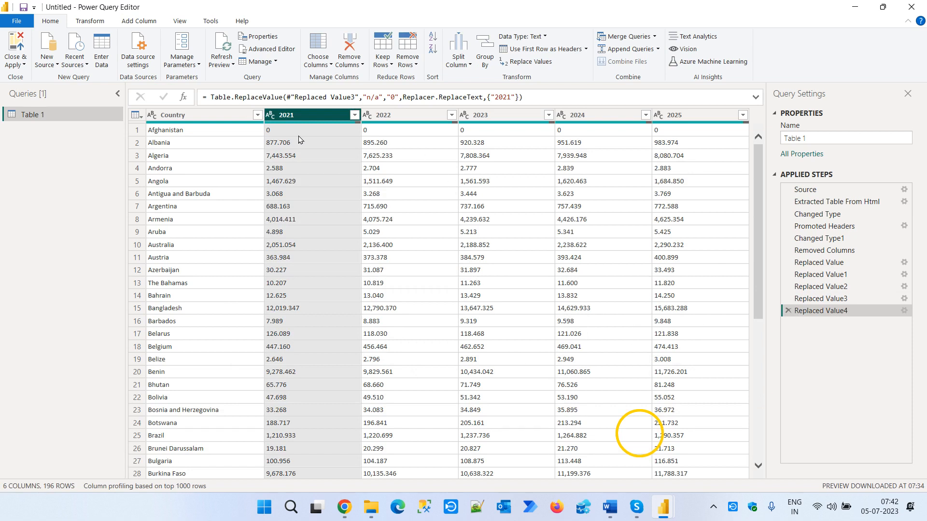
- Filter the 2021 column to its blank values only and clear that filter again
{"action": "left_click", "coordinate": [183, 116]}
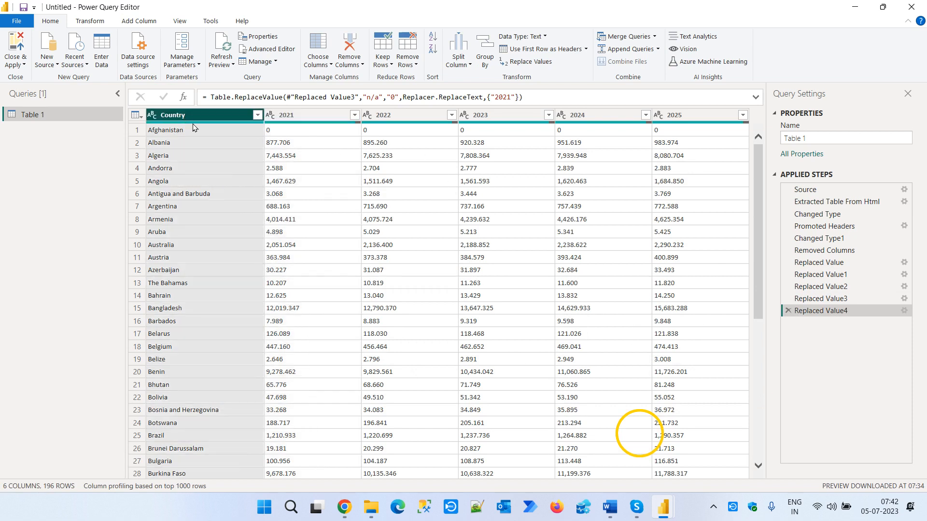
{"action": "left_click", "coordinate": [355, 115]}
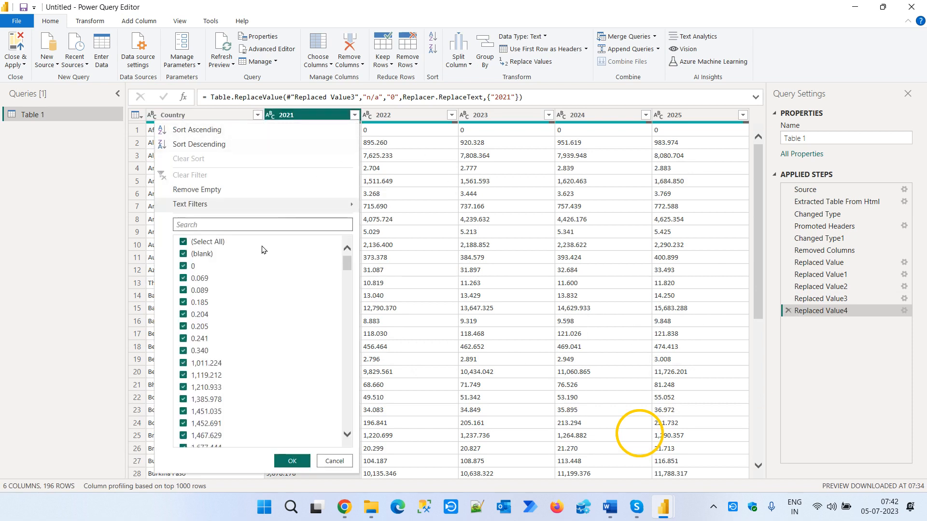
{"action": "left_click", "coordinate": [195, 242]}
{"action": "left_click", "coordinate": [194, 255]}
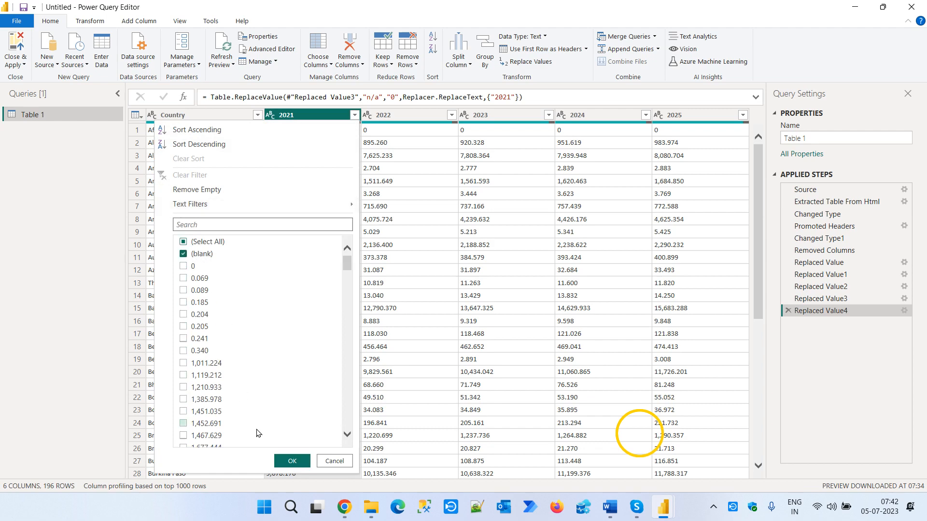
{"action": "left_click", "coordinate": [285, 460]}
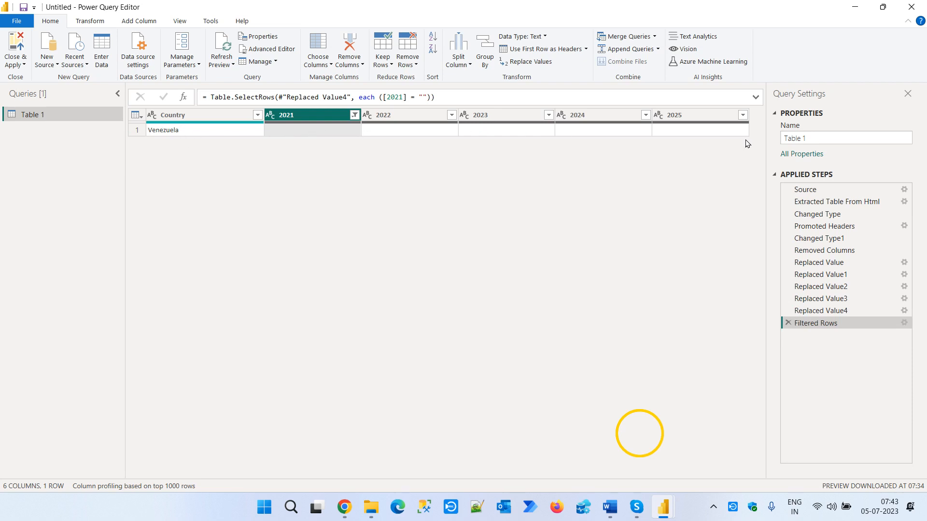
{"action": "left_click", "coordinate": [351, 115]}
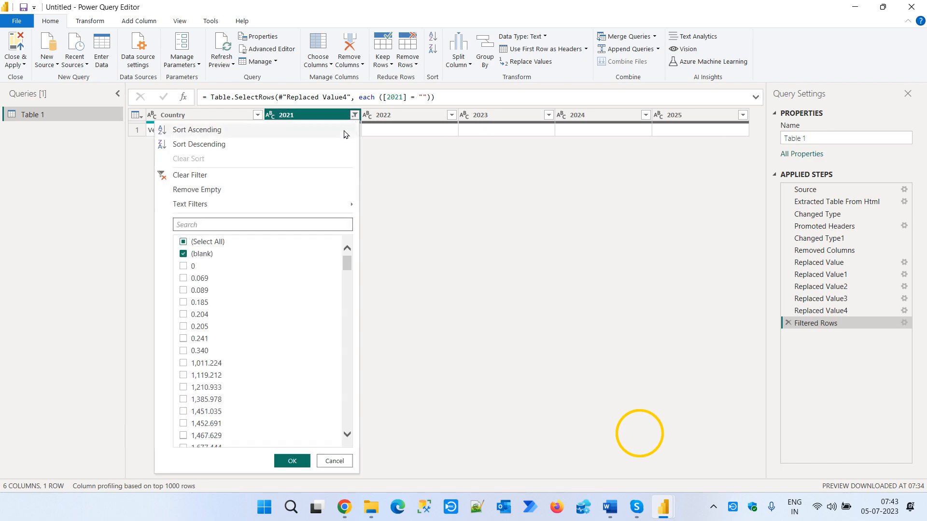
{"action": "left_click", "coordinate": [203, 176]}
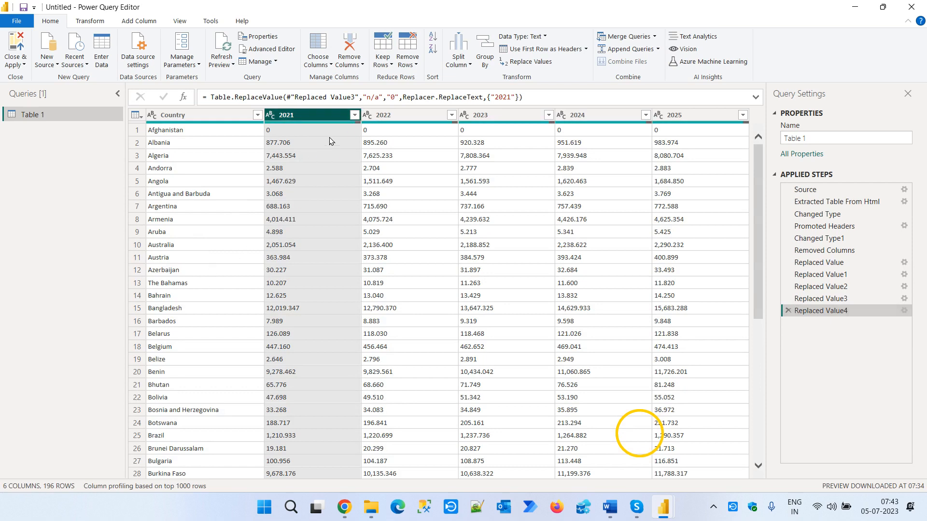
- Filter the table to keep only rows with a blank value in the 2021 column
{"action": "left_click", "coordinate": [354, 115]}
{"action": "left_click", "coordinate": [184, 242]}
{"action": "left_click", "coordinate": [184, 256]}
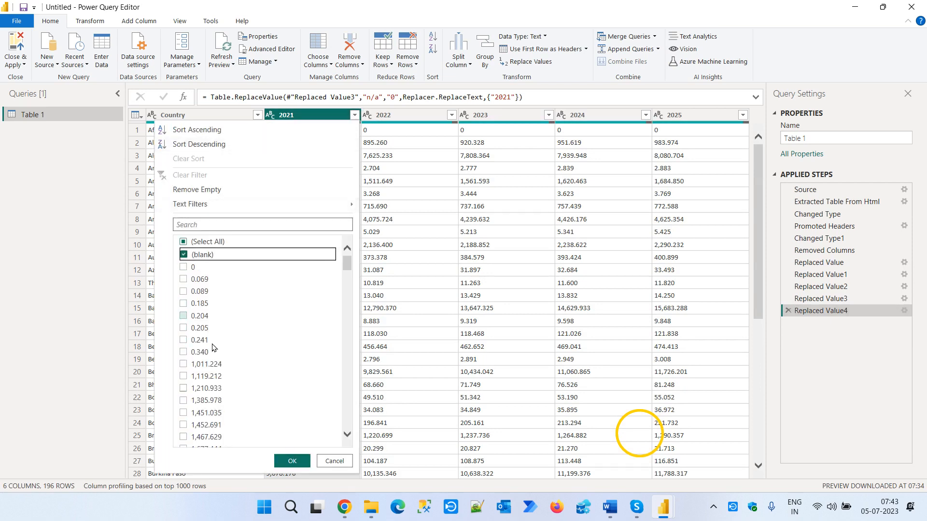
{"action": "left_click", "coordinate": [291, 461]}
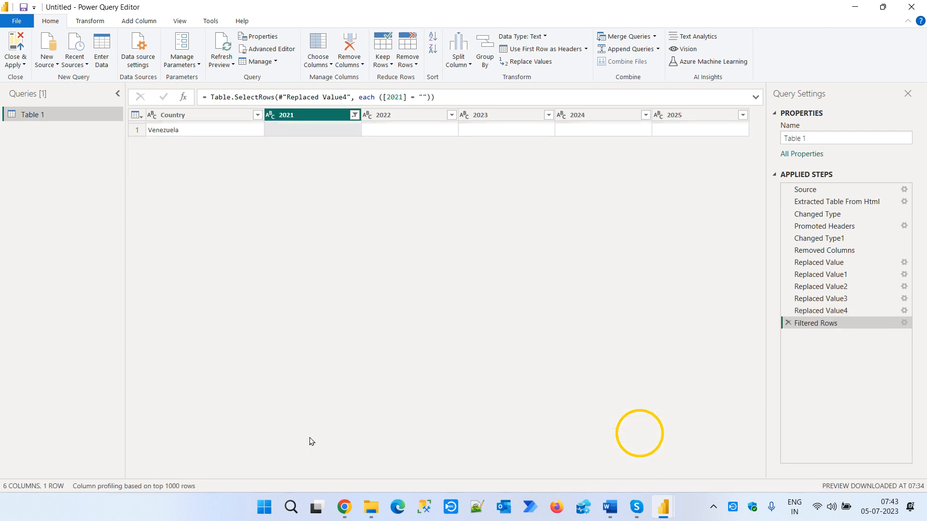
- Edit the Filtered Rows step so it keeps rows where 2021 does not equal the empty value
{"action": "left_click", "coordinate": [903, 323]}
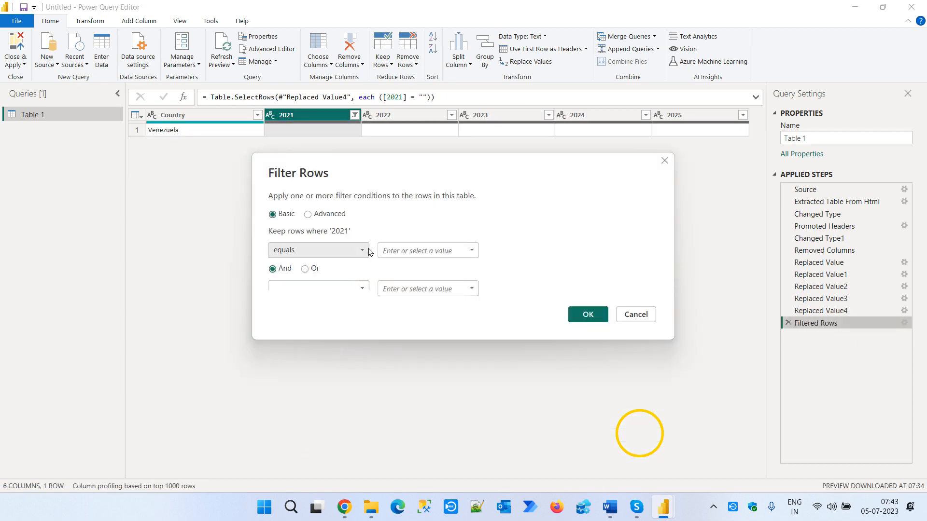
{"action": "left_click", "coordinate": [365, 252]}
{"action": "left_click", "coordinate": [330, 274]}
{"action": "left_click", "coordinate": [587, 314]}
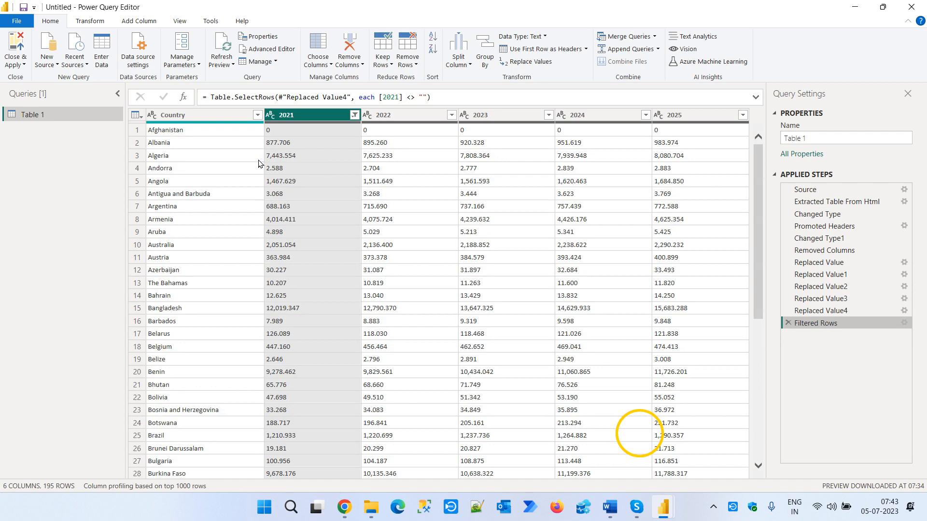
- Select the 2021 through 2025 columns together and run Detect Data Type on them
{"action": "left_click", "coordinate": [199, 117]}
{"action": "left_click", "coordinate": [290, 115]}
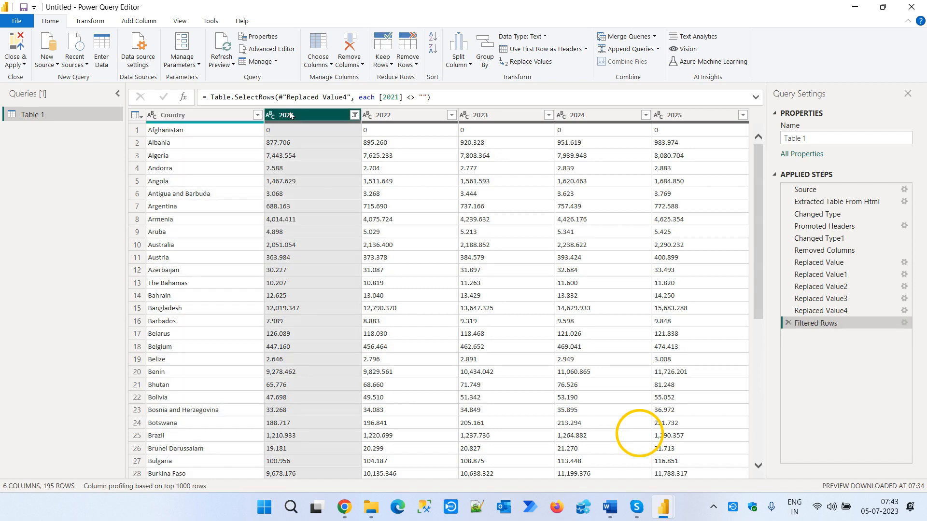
{"action": "left_click", "coordinate": [681, 114], "text": "shift"}
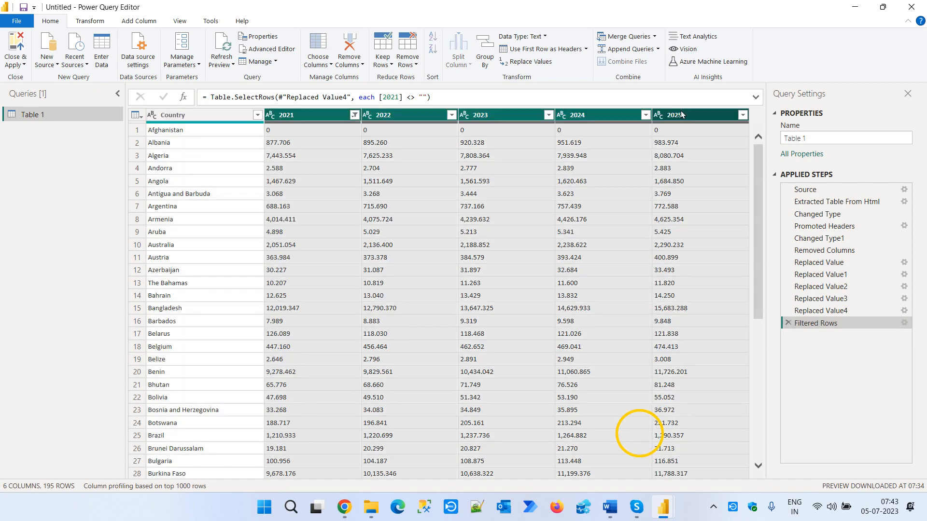
{"action": "left_click", "coordinate": [89, 21]}
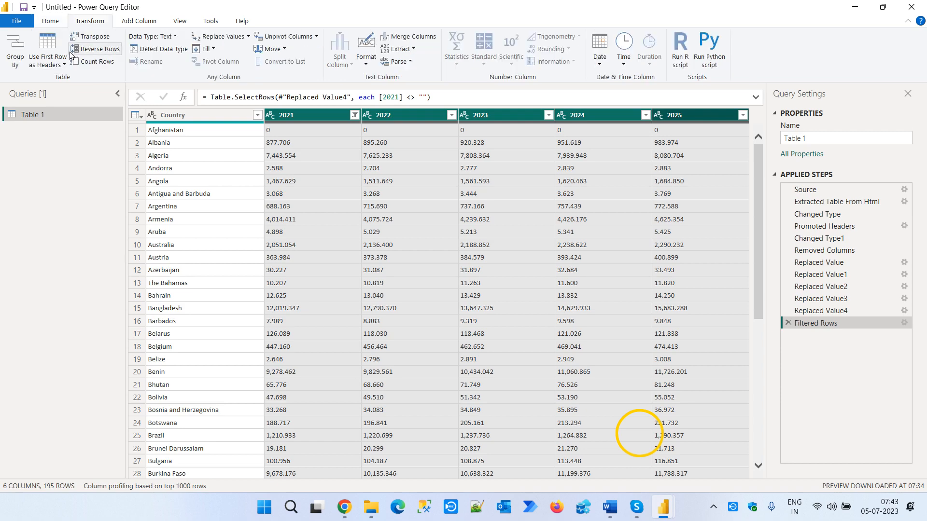
{"action": "left_click", "coordinate": [163, 50]}
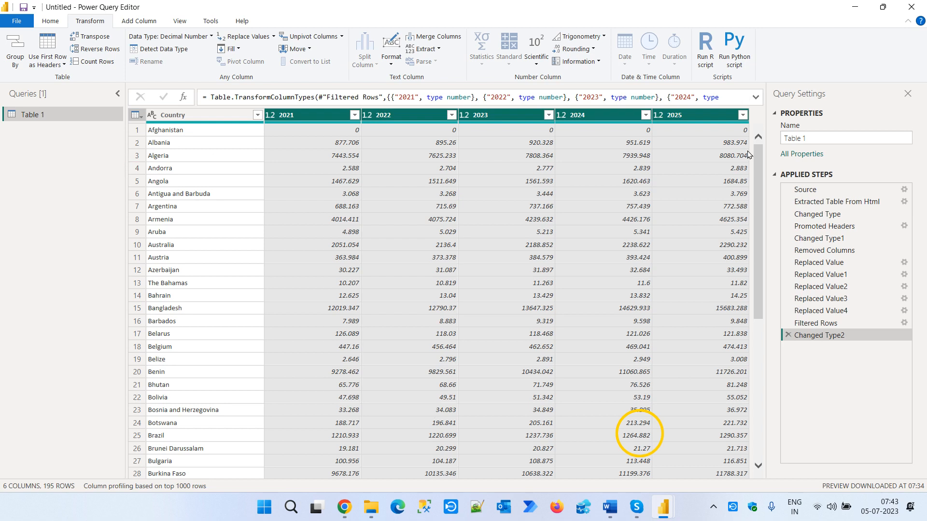
- Unpivot the 2021 through 2025 columns into attribute and value rows per country
{"action": "left_click", "coordinate": [321, 115]}
{"action": "left_click", "coordinate": [683, 121], "text": "shift"}
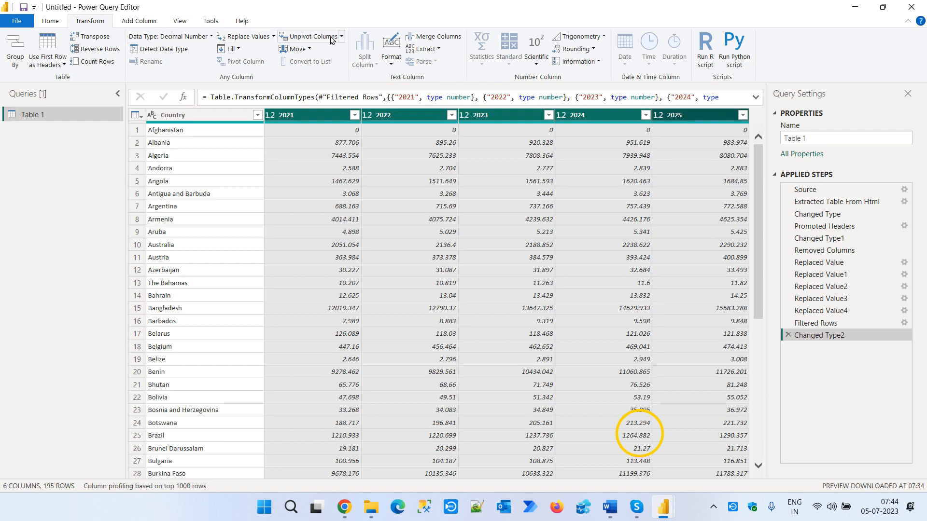
{"action": "left_click", "coordinate": [309, 36]}
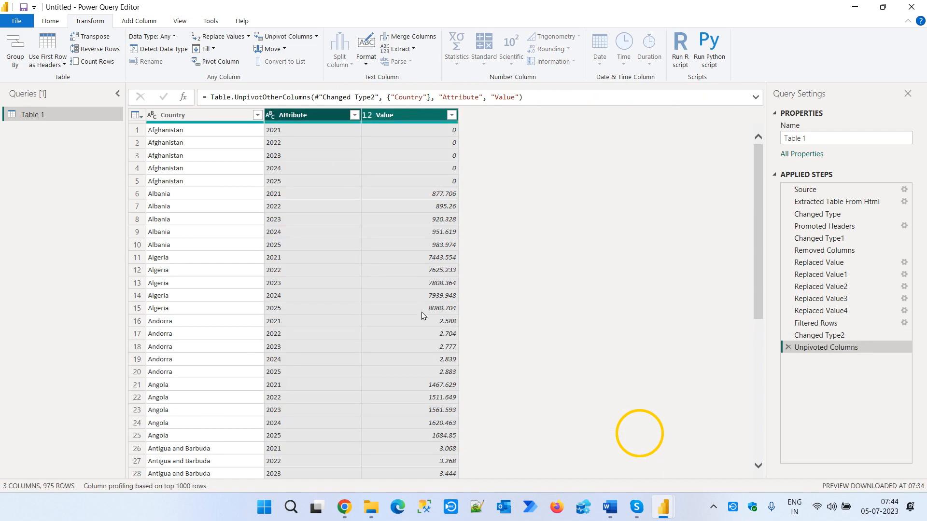
- Rename the Attribute column to Year and change its data type to Whole Number
{"action": "double_click", "coordinate": [306, 115]}
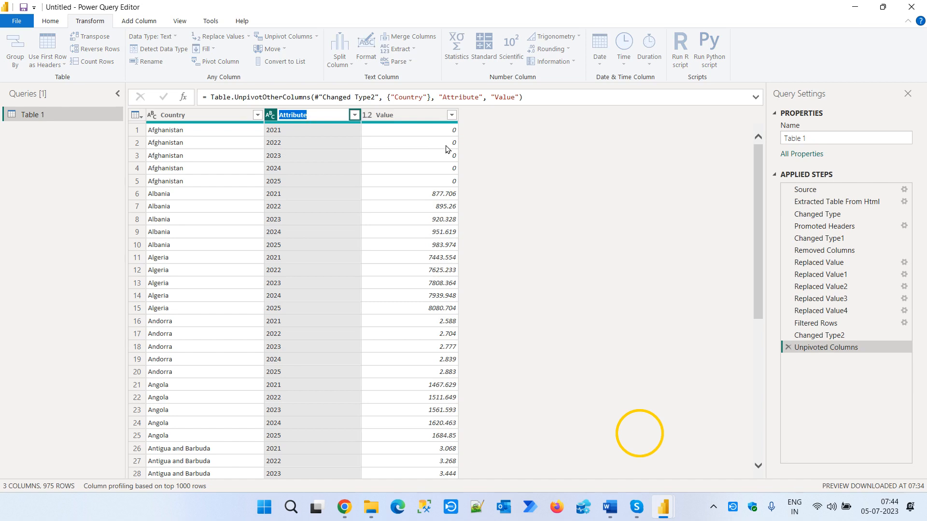
{"action": "type", "text": "Year"}
{"action": "key", "text": "Return"}
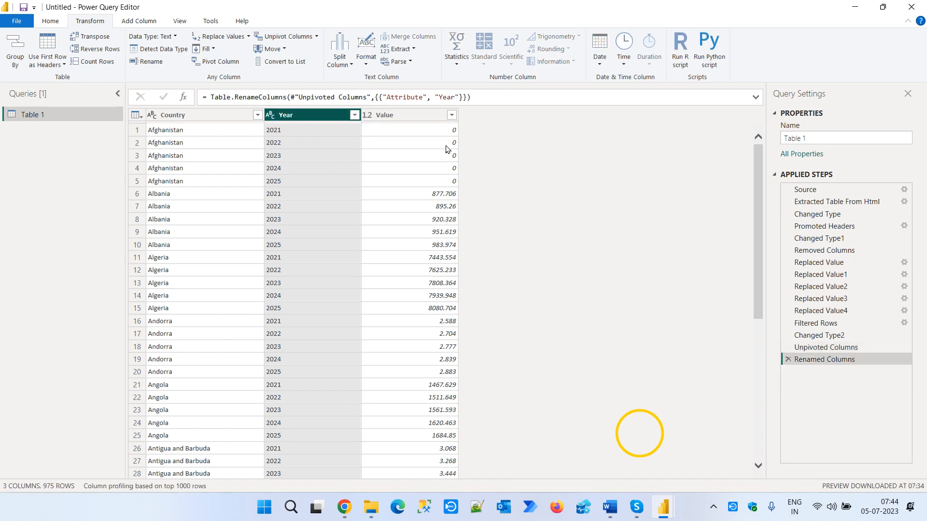
{"action": "left_click", "coordinate": [272, 115]}
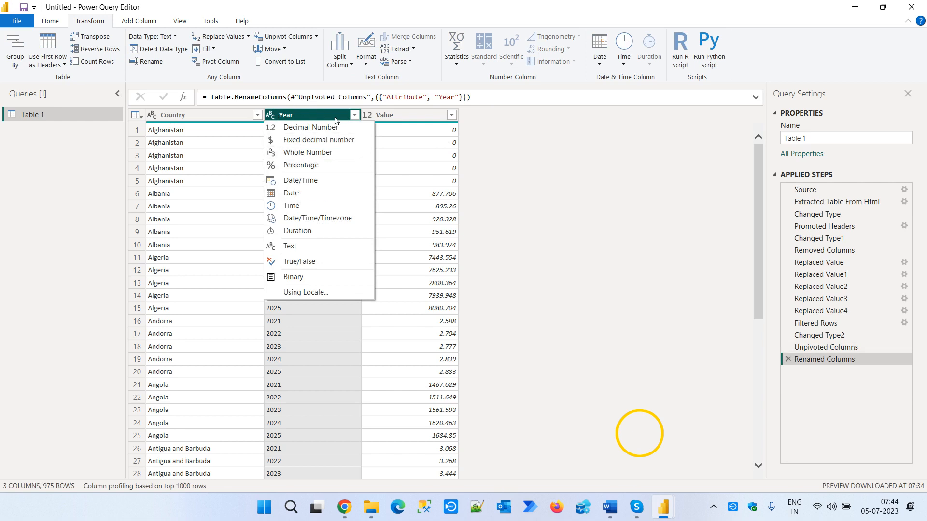
{"action": "left_click", "coordinate": [320, 152]}
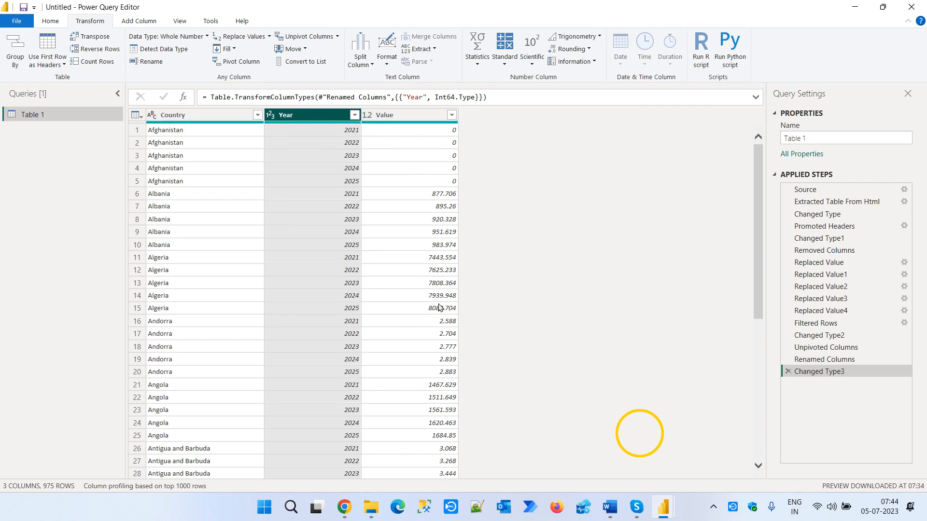
- Multiply the Value column by 1000 and change its data type to Whole Number
{"action": "scroll", "coordinate": [410, 405], "scroll_direction": "down", "scroll_amount": 7}
{"action": "scroll", "coordinate": [410, 405], "scroll_direction": "up", "scroll_amount": 7}
{"action": "left_click", "coordinate": [394, 119]}
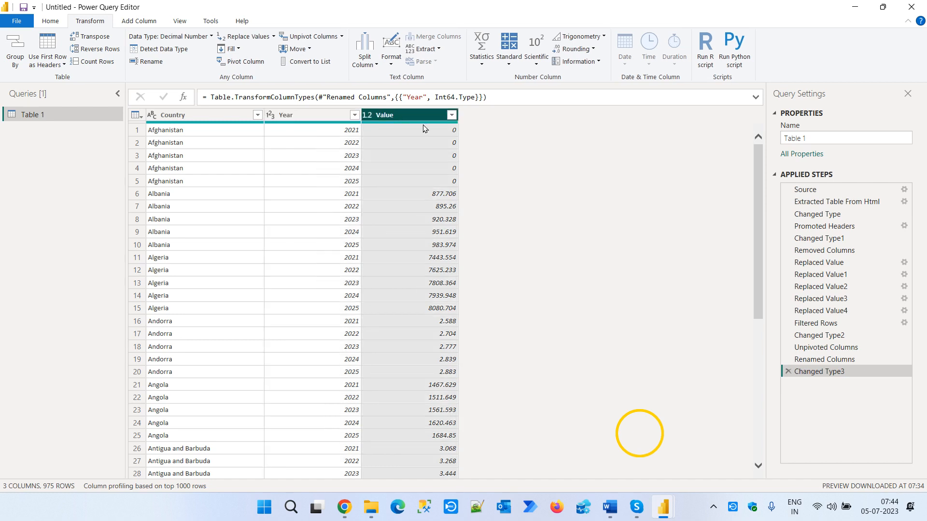
{"action": "left_click", "coordinate": [510, 53]}
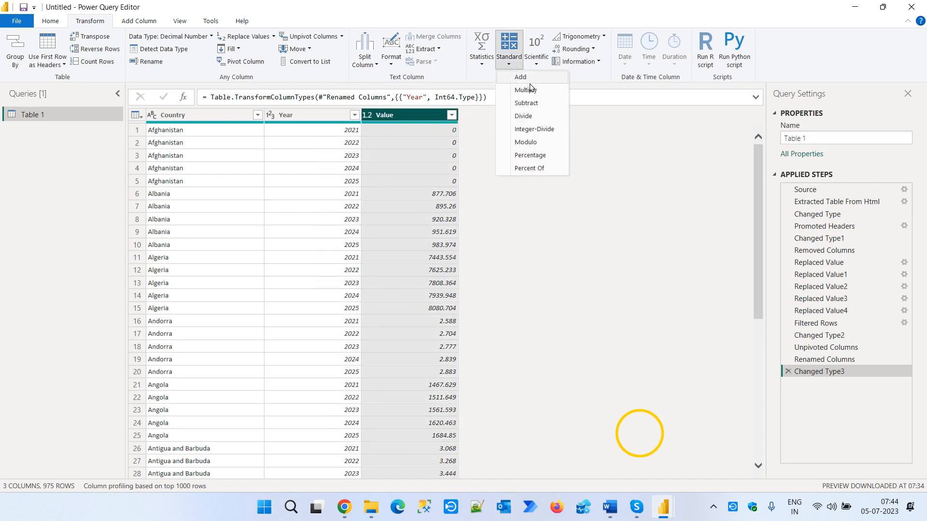
{"action": "left_click", "coordinate": [526, 90]}
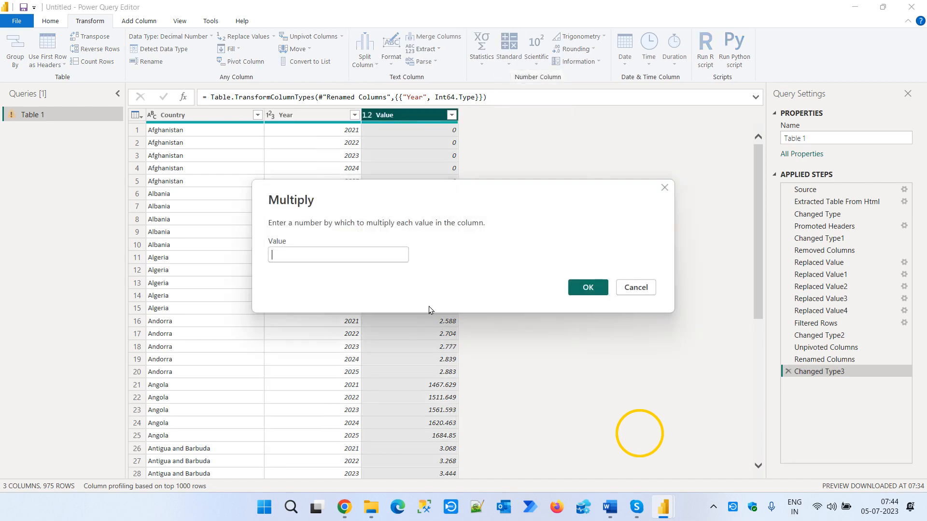
{"action": "type", "text": "1000"}
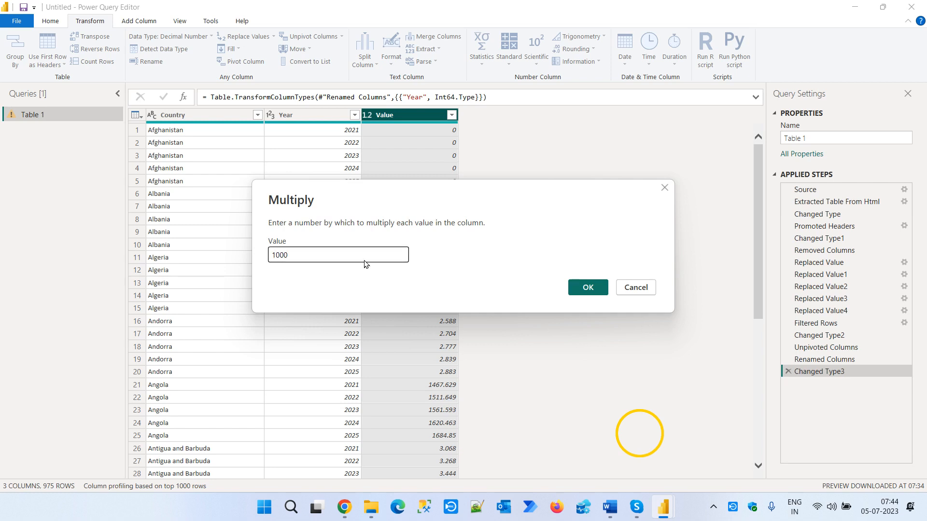
{"action": "left_click", "coordinate": [602, 290]}
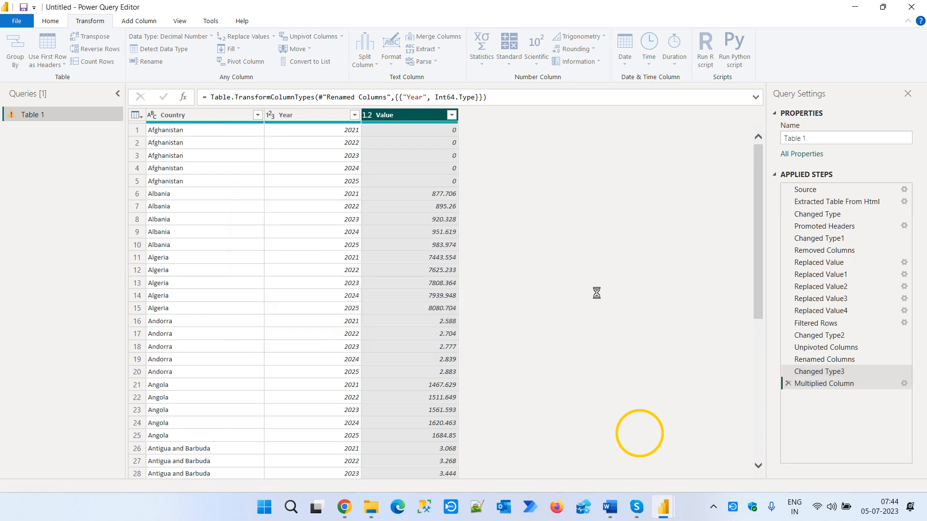
{"action": "left_click", "coordinate": [368, 115]}
{"action": "left_click", "coordinate": [394, 153]}
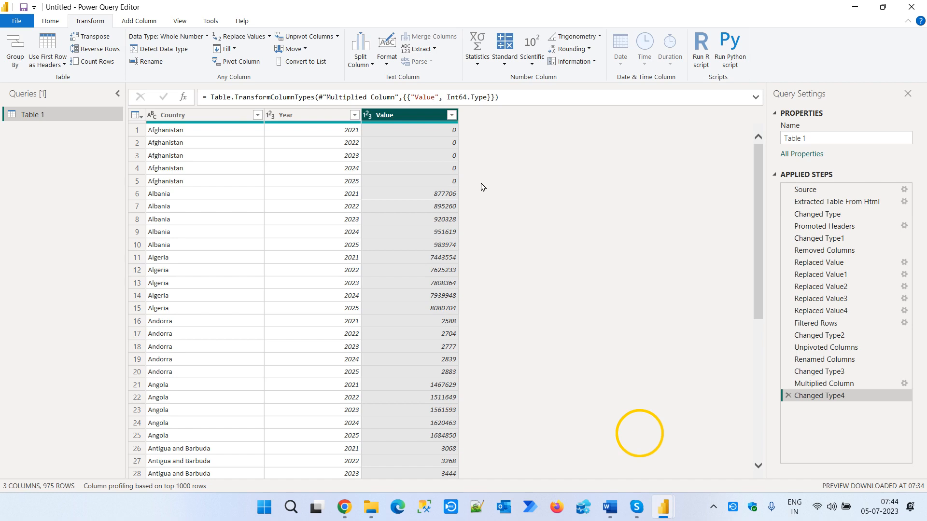
- Go back through the applied steps from Multiplied Column to Promoted Headers to examine the table at each stage
{"action": "left_click", "coordinate": [827, 384]}
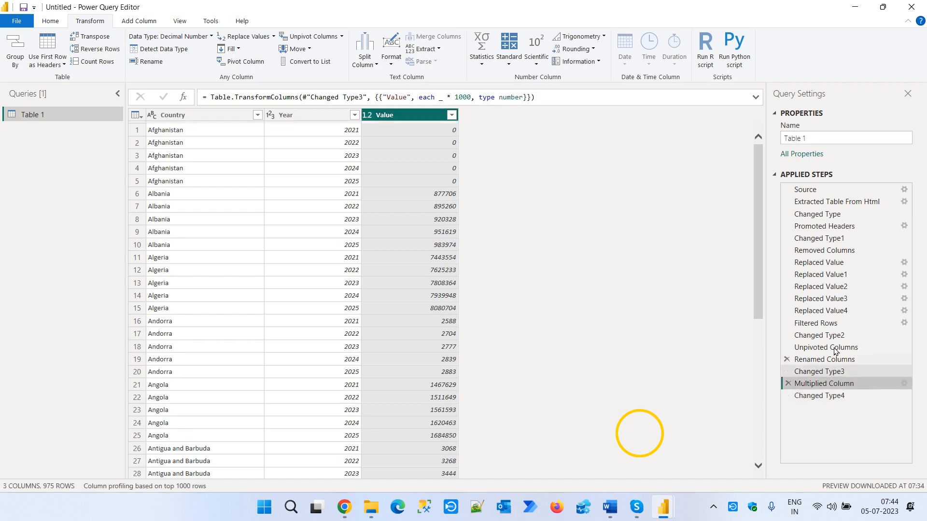
{"action": "left_click", "coordinate": [832, 299]}
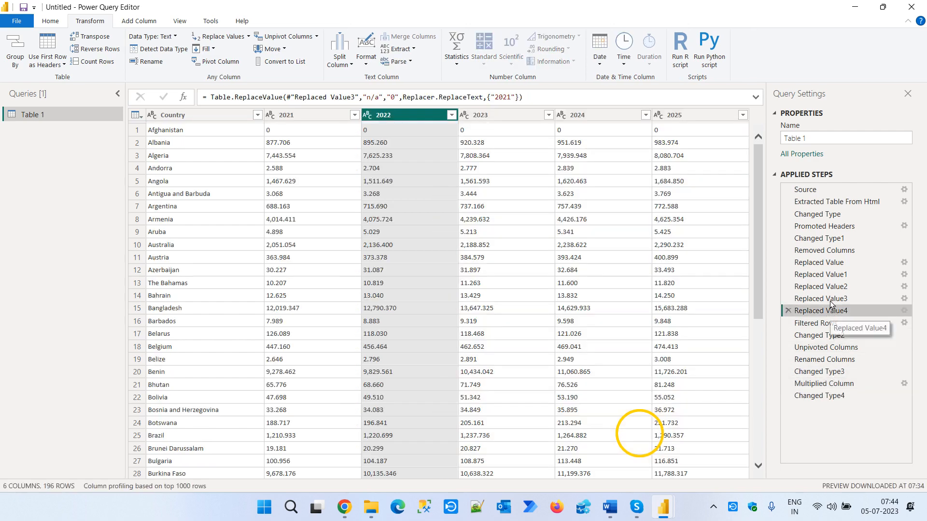
{"action": "left_click", "coordinate": [834, 276]}
{"action": "left_click", "coordinate": [828, 263]}
{"action": "left_click", "coordinate": [834, 252]}
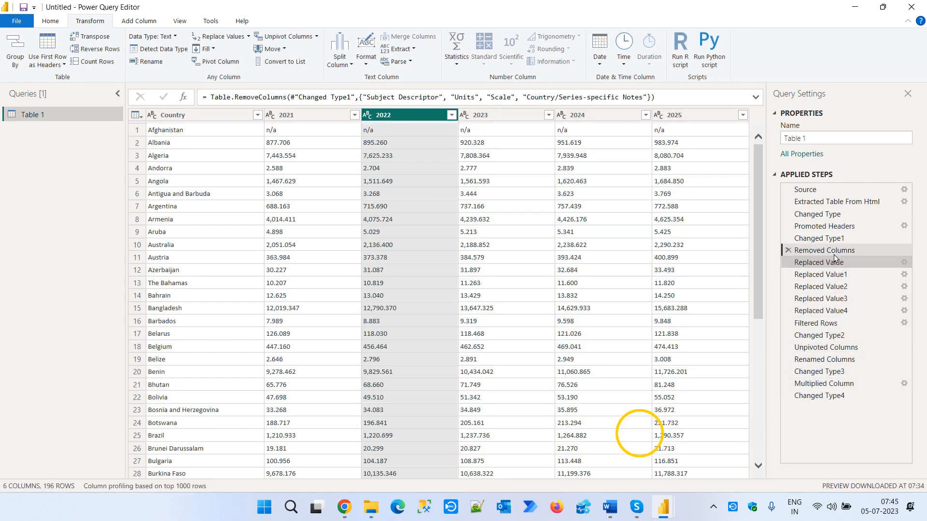
{"action": "left_click", "coordinate": [827, 227]}
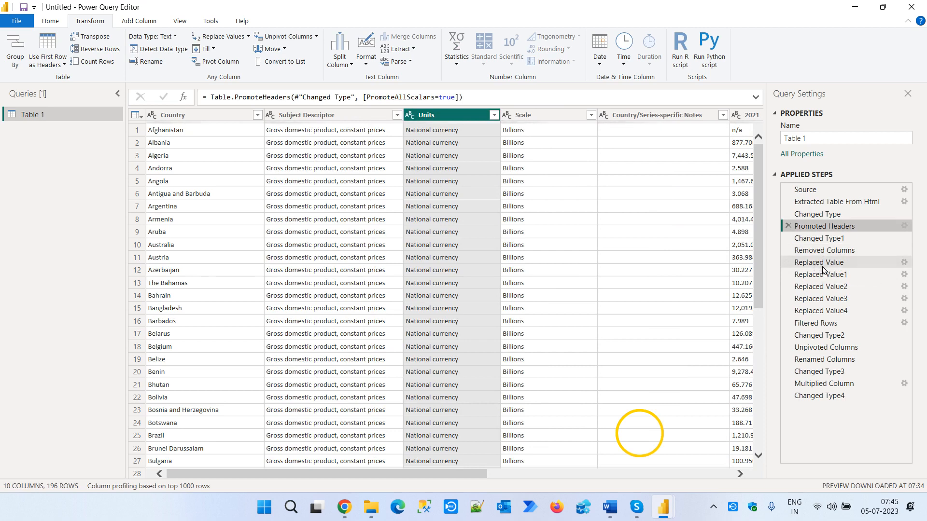
- Inspect the properties and replacement settings of the Replaced Value step, cancelling both dialogs
{"action": "right_click", "coordinate": [823, 262]}
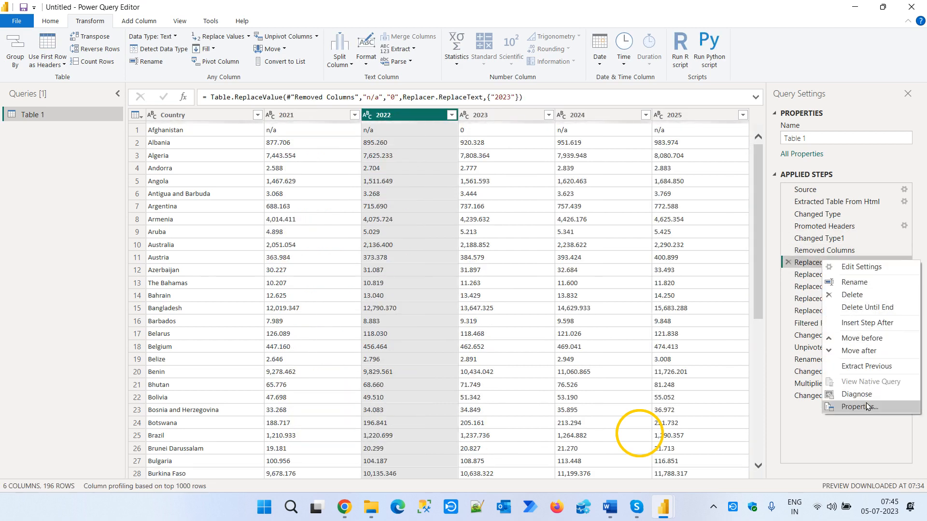
{"action": "left_click", "coordinate": [868, 407]}
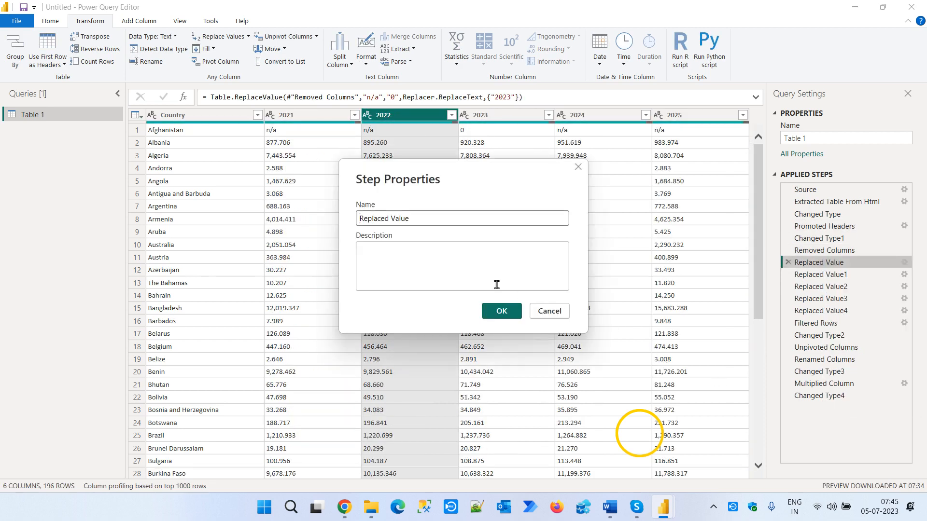
{"action": "left_click", "coordinate": [537, 312]}
{"action": "left_click", "coordinate": [905, 262]}
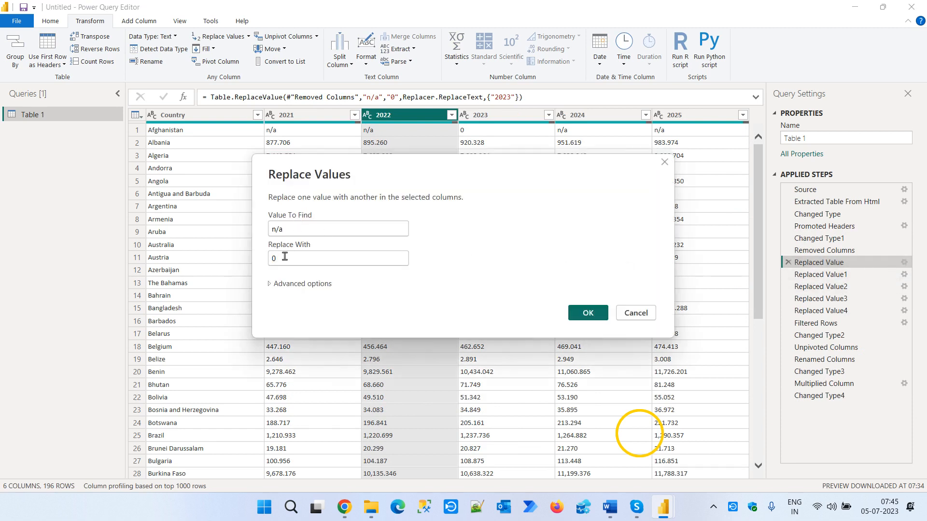
{"action": "left_click", "coordinate": [635, 314]}
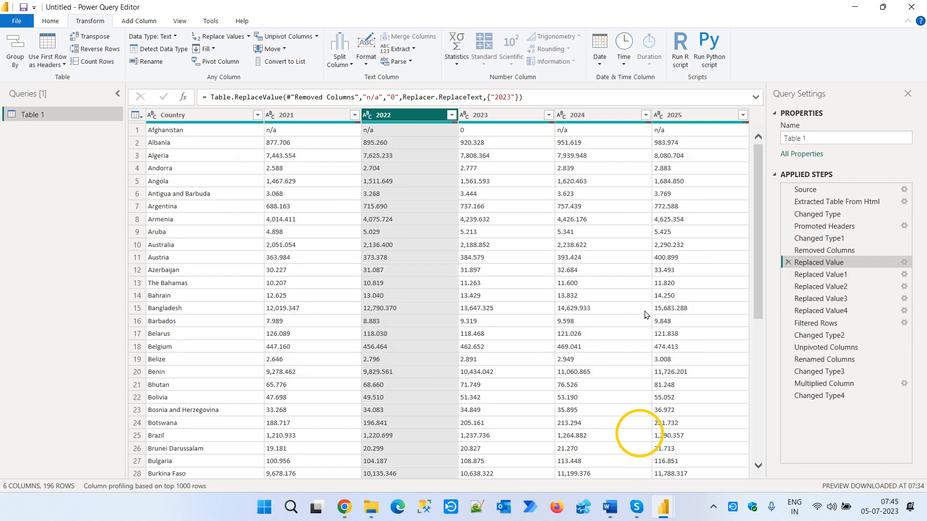
- Rename the Replaced Value1 applied step to "Replaced Value na"
{"action": "right_click", "coordinate": [823, 274]}
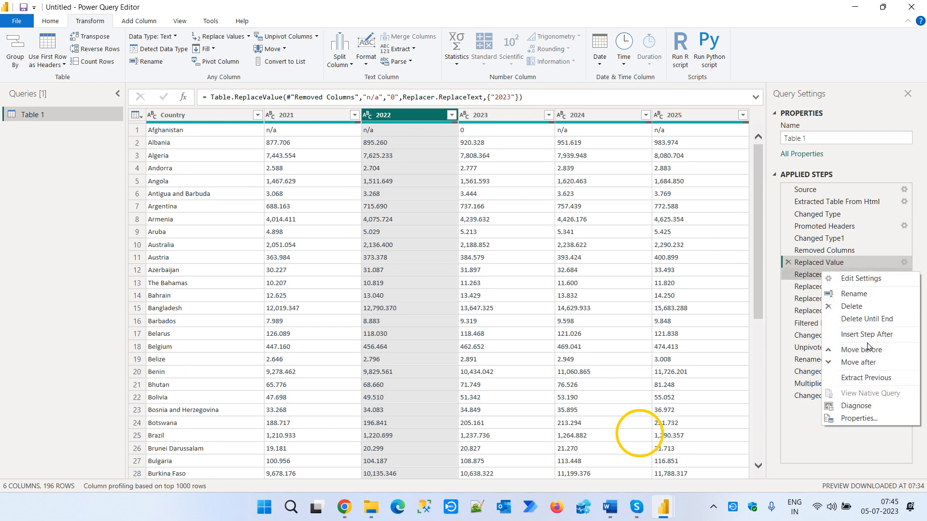
{"action": "left_click", "coordinate": [855, 296]}
{"action": "key", "text": "End"}
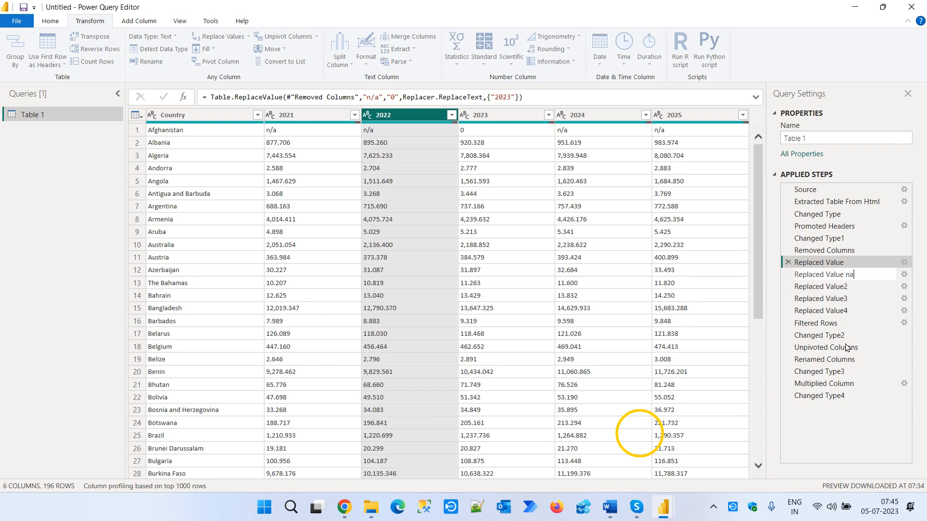
{"action": "type", "text": "na"}
{"action": "key", "text": "Return"}
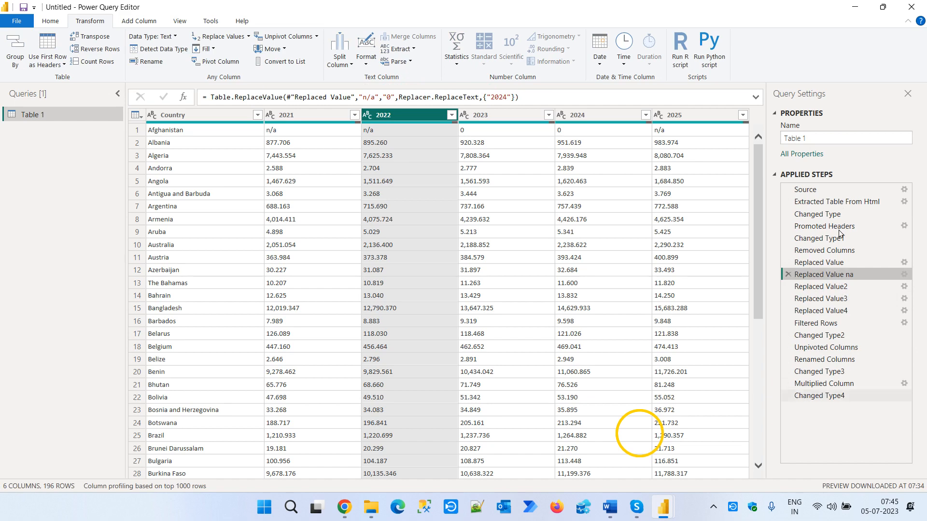
- Examine the query's state at the applied steps from Source through Changed Type4
{"action": "left_click", "coordinate": [830, 190]}
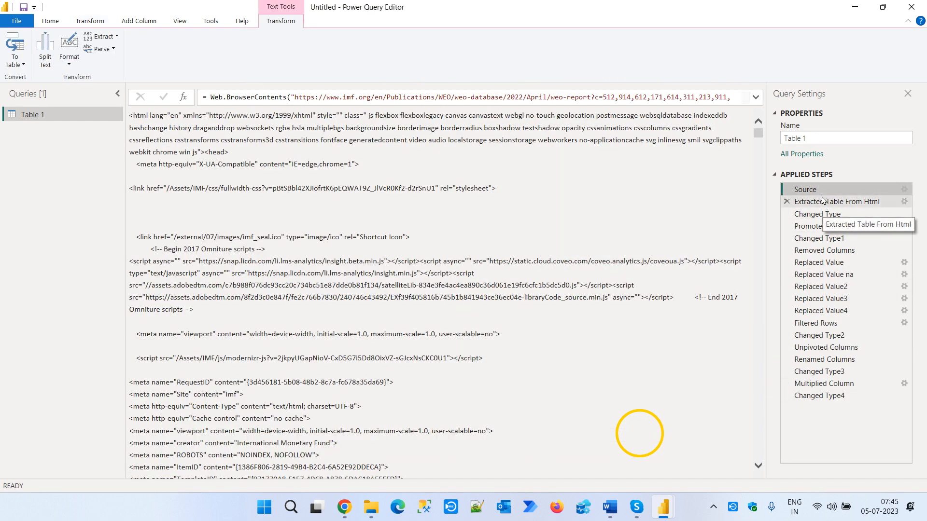
{"action": "left_click", "coordinate": [827, 202]}
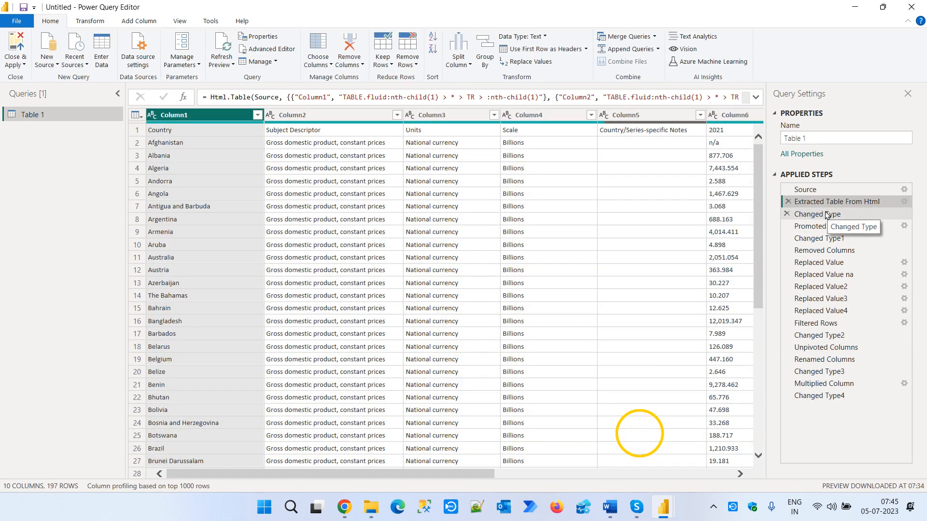
{"action": "left_click", "coordinate": [827, 215]}
{"action": "left_click", "coordinate": [827, 226]}
{"action": "left_click", "coordinate": [832, 238]}
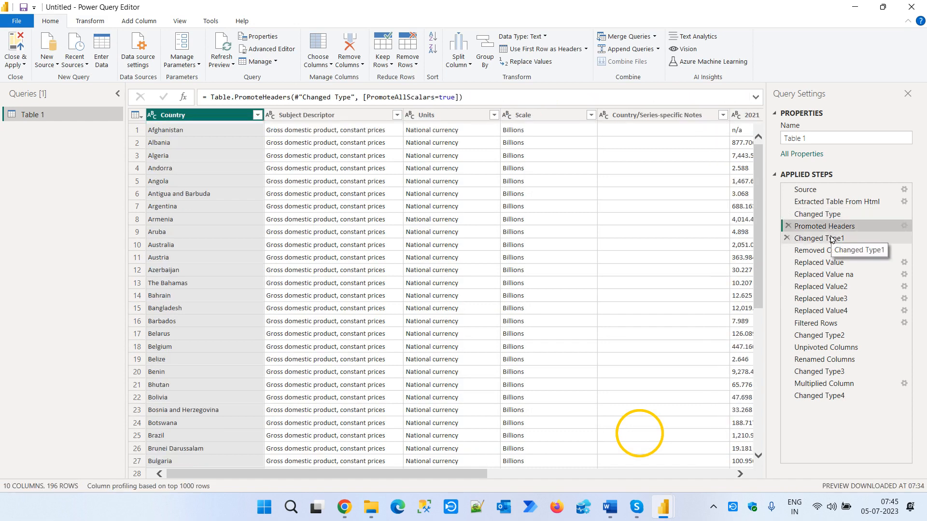
{"action": "left_click", "coordinate": [826, 251]}
{"action": "left_click", "coordinate": [824, 275]}
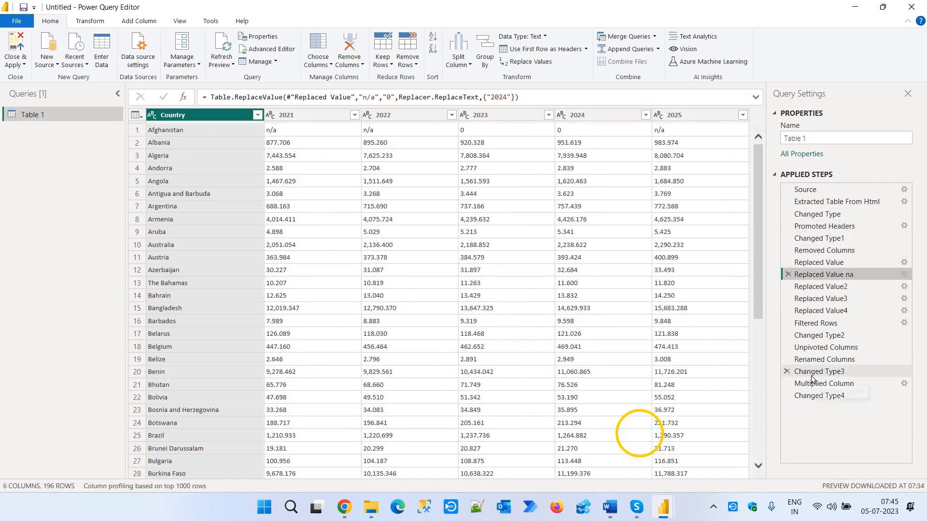
{"action": "left_click", "coordinate": [819, 372]}
{"action": "left_click", "coordinate": [819, 396]}
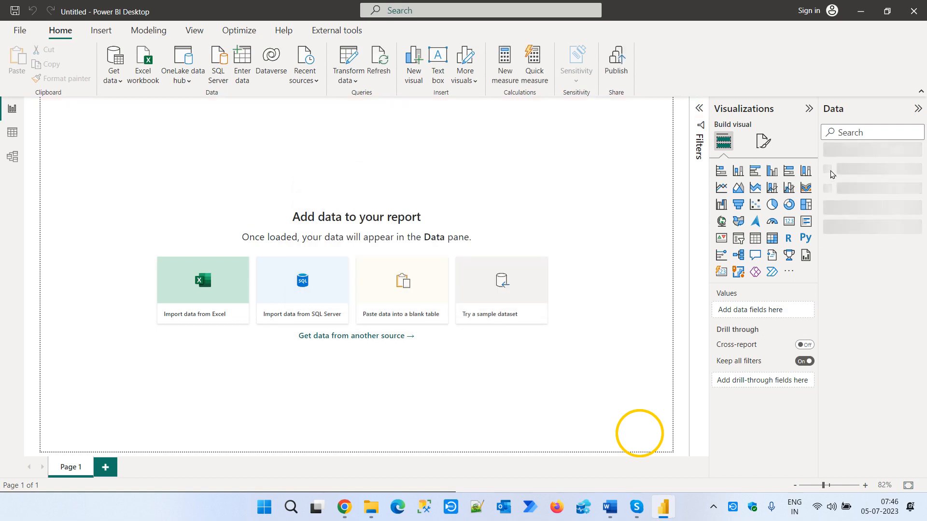
- Rename the loaded Table 1 to "World GDP Data" in the report's data model
{"action": "left_click", "coordinate": [870, 153]}
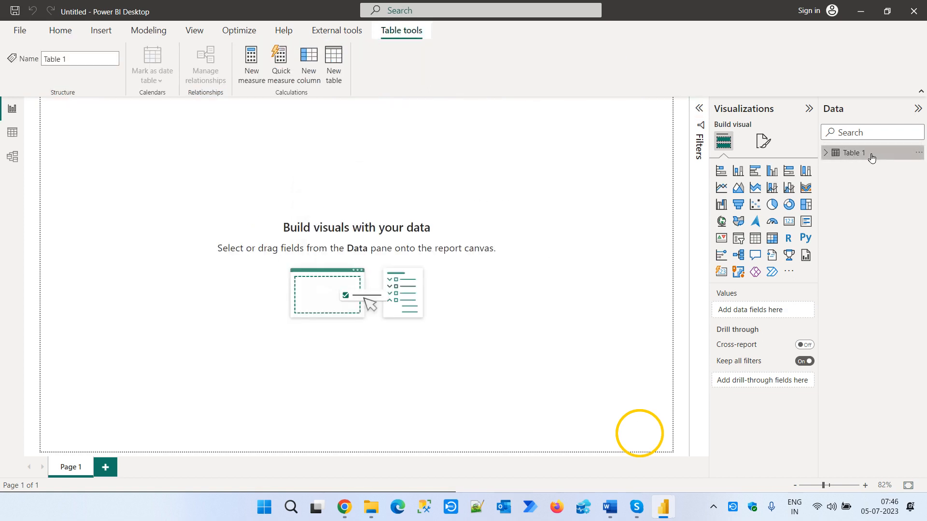
{"action": "left_click", "coordinate": [870, 153]}
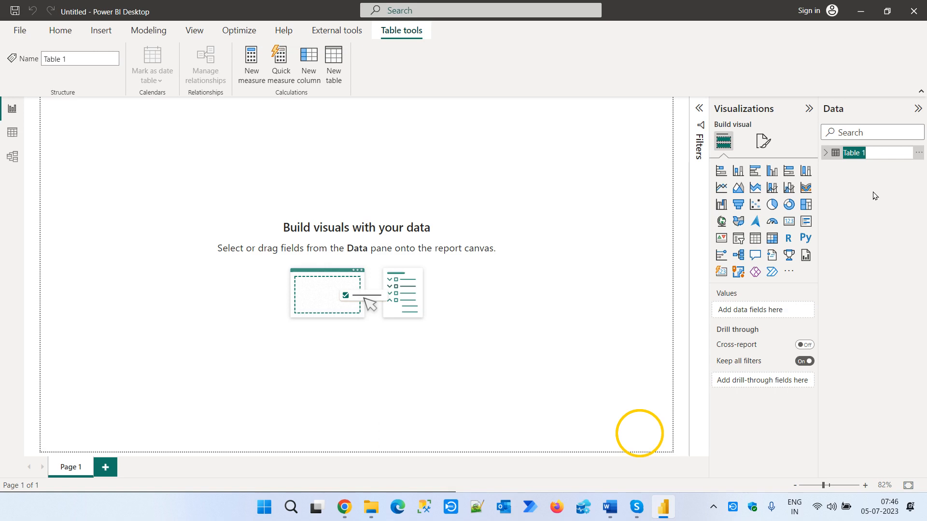
{"action": "type", "text": "World GDP Data"}
{"action": "key", "text": "Return"}
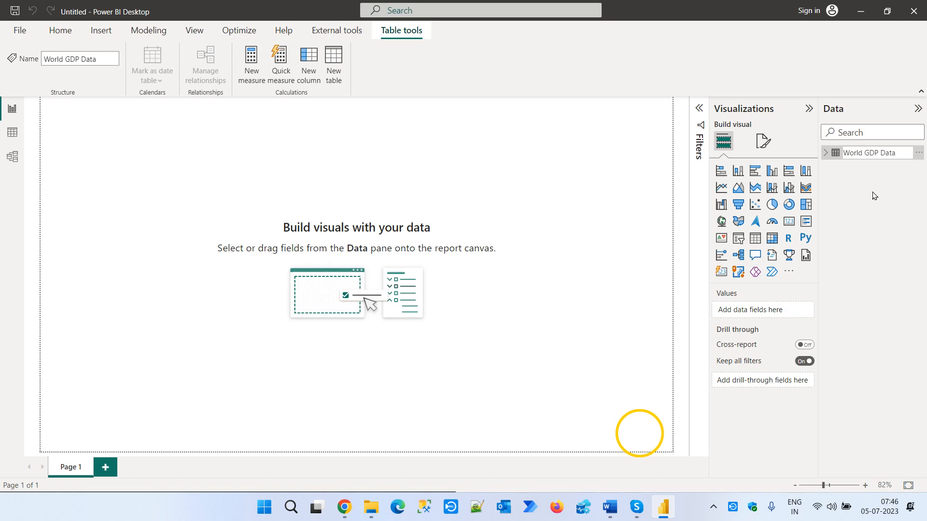
- Reopen the World GDP Data query for editing, close it back to the report, and show the main report commands
{"action": "left_click", "coordinate": [918, 152]}
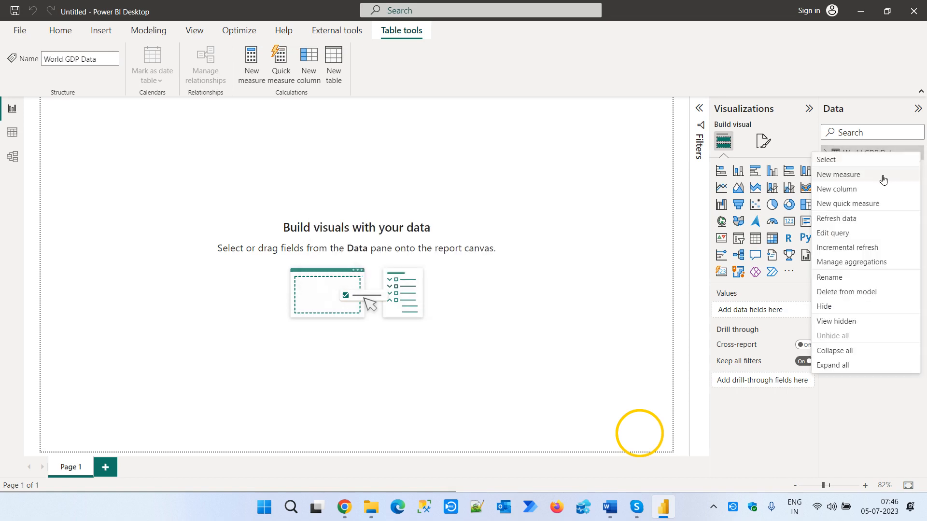
{"action": "left_click", "coordinate": [849, 234]}
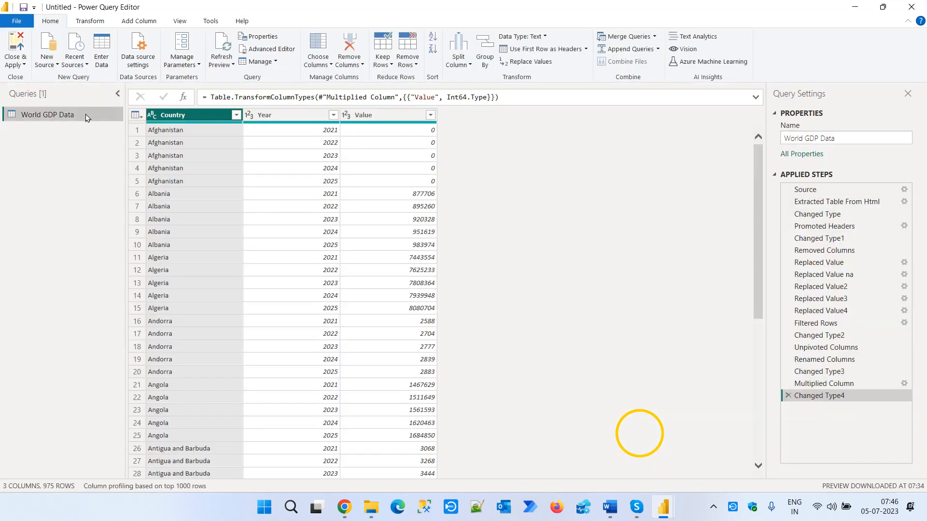
{"action": "left_click", "coordinate": [23, 65]}
{"action": "left_click", "coordinate": [39, 82]}
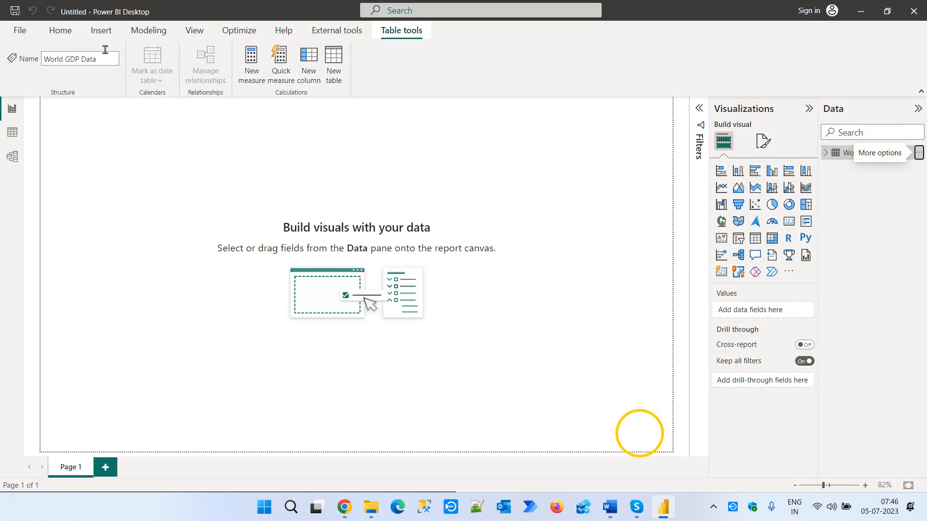
{"action": "left_click", "coordinate": [60, 30]}
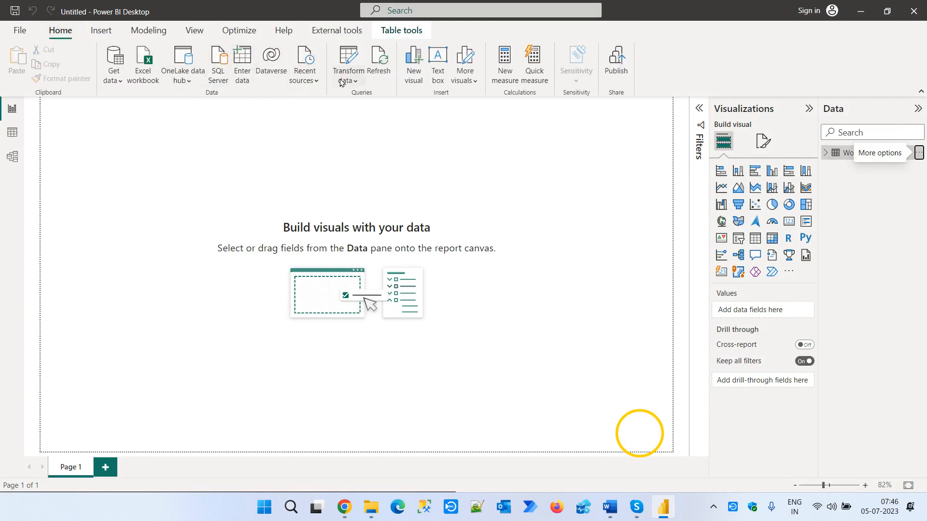
{"action": "left_click", "coordinate": [344, 81]}
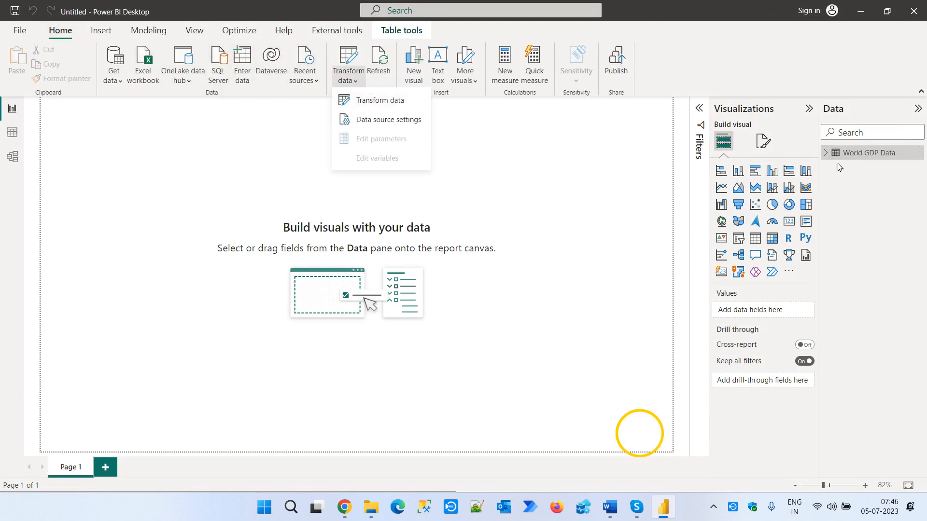
{"action": "left_click", "coordinate": [919, 155]}
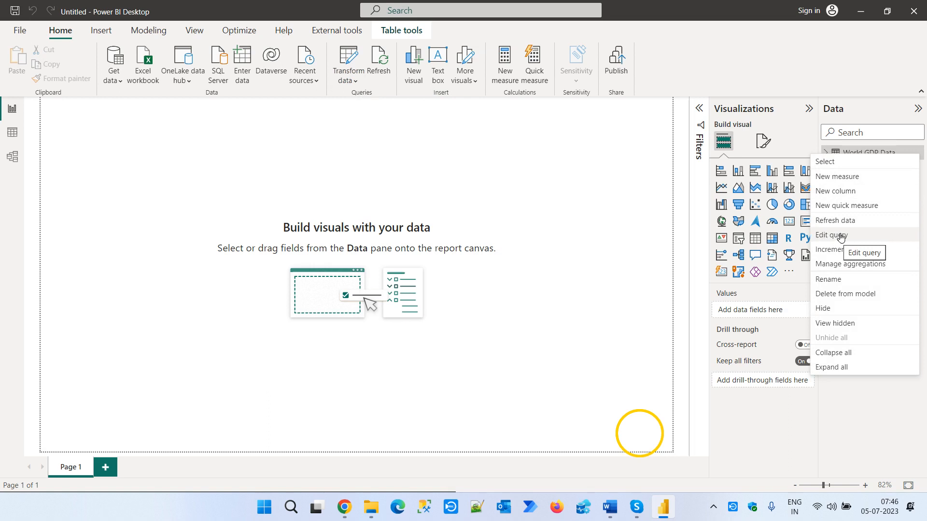
{"action": "left_click", "coordinate": [356, 82]}
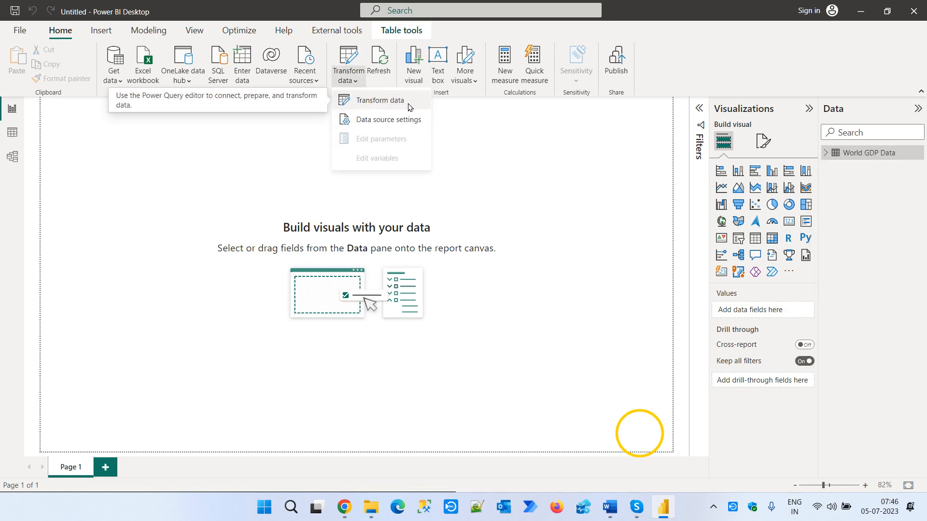
{"action": "left_click", "coordinate": [679, 159]}
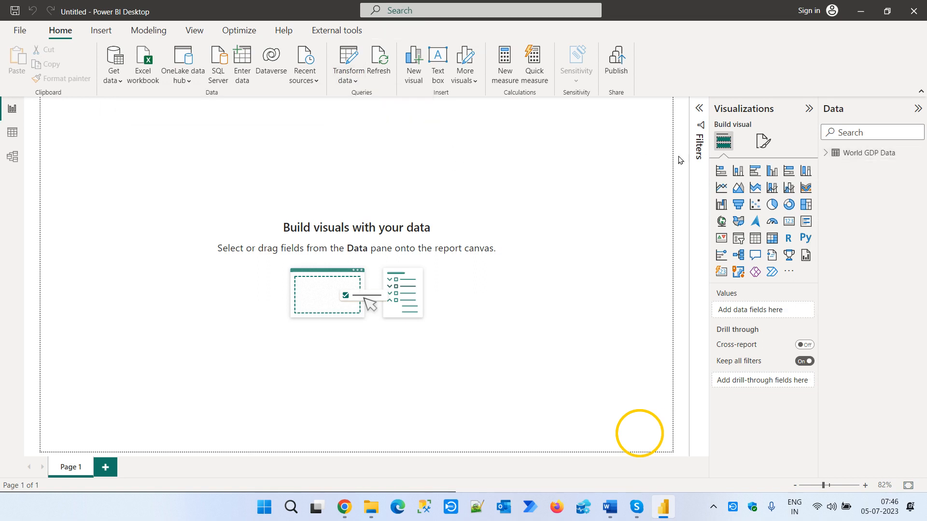
- Create a map visual from the Country field of World GDP Data, then enlarge it and place it along the page's left side
{"action": "left_click", "coordinate": [831, 154]}
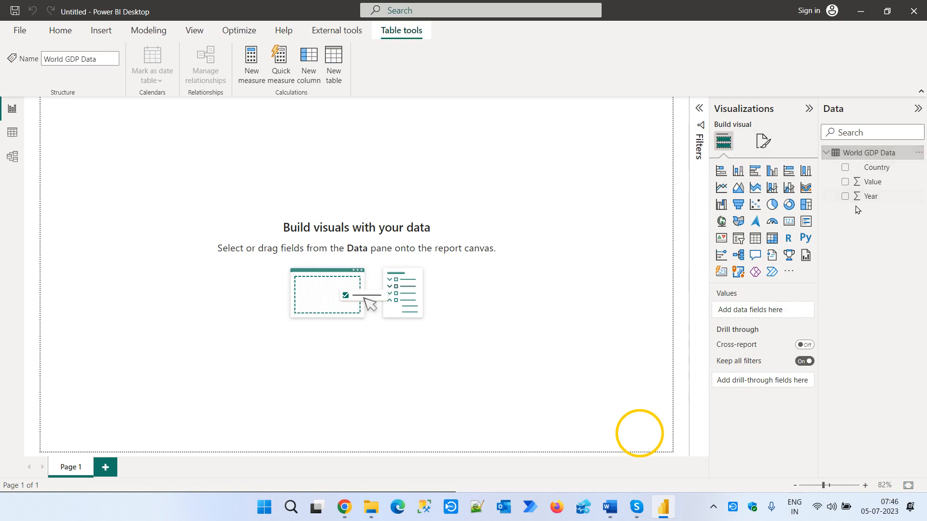
{"action": "left_click_drag", "start_coordinate": [875, 168], "coordinate": [390, 288]}
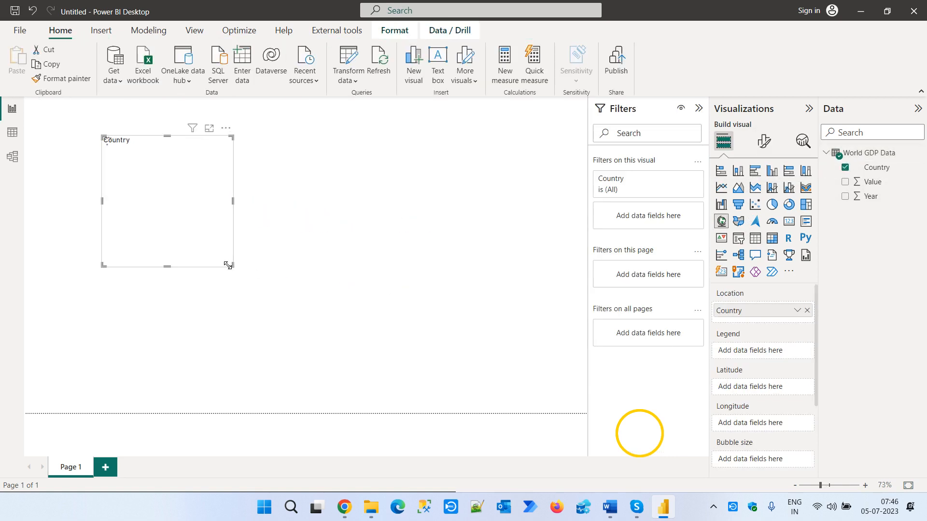
{"action": "left_click_drag", "start_coordinate": [227, 265], "coordinate": [319, 355]}
{"action": "left_click_drag", "start_coordinate": [275, 298], "coordinate": [211, 321]}
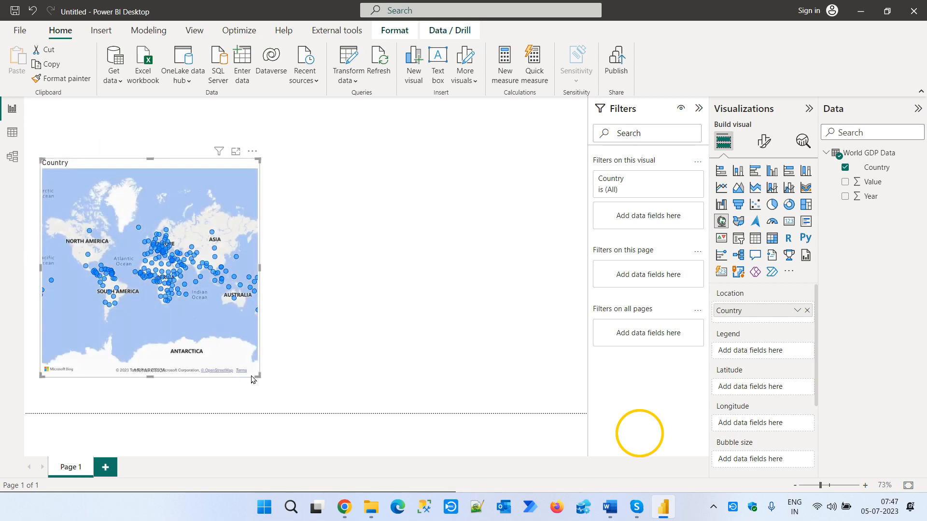
{"action": "left_click_drag", "start_coordinate": [269, 388], "coordinate": [281, 398]}
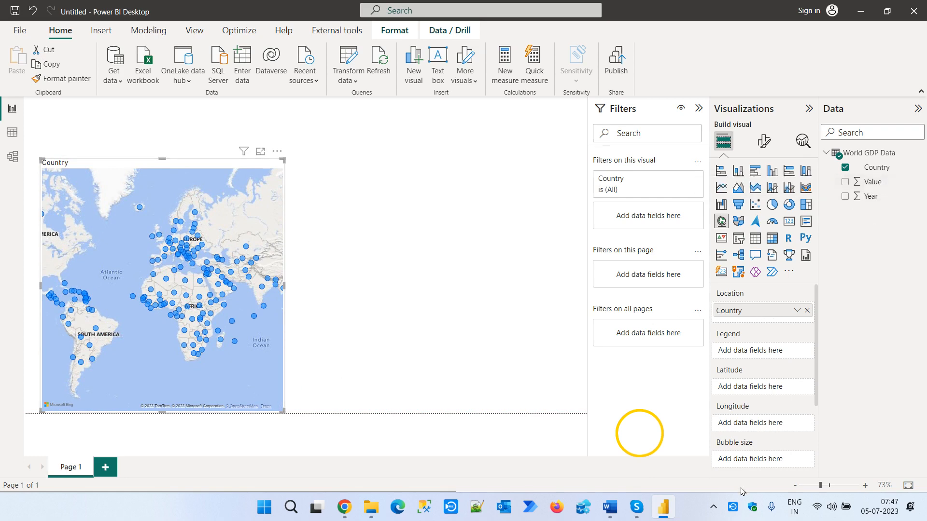
- Size the map's bubbles by the Value field and inspect the countries across South and Southeast Asia
{"action": "left_click_drag", "start_coordinate": [873, 186], "coordinate": [759, 466]}
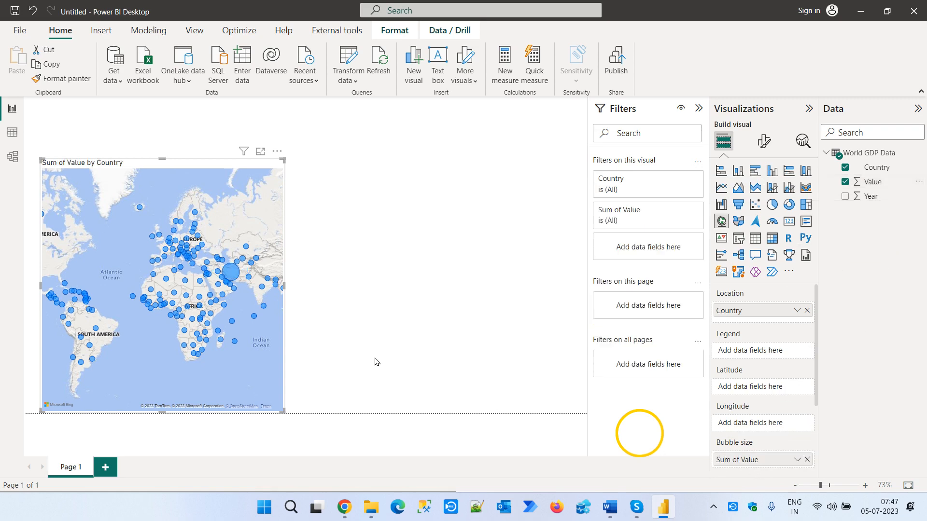
{"action": "mouse_move", "coordinate": [228, 278]}
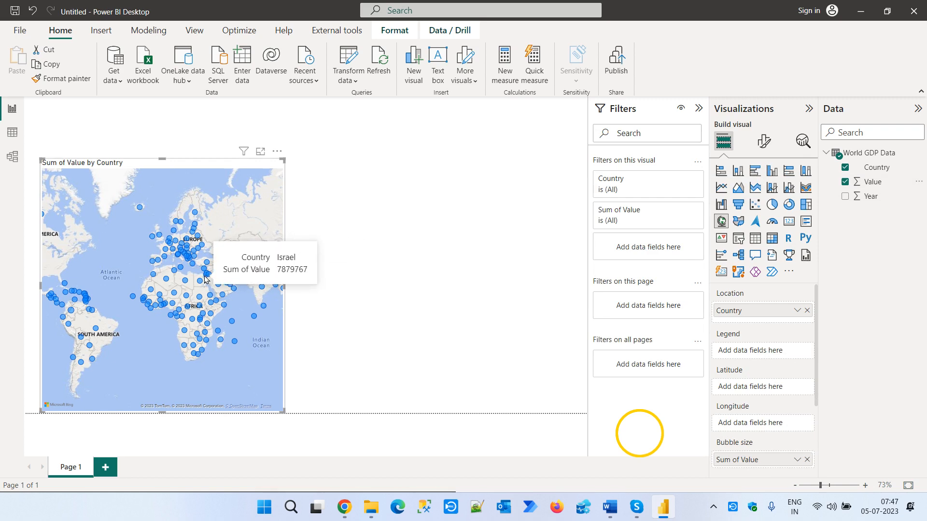
{"action": "scroll", "coordinate": [205, 276], "scroll_direction": "up", "scroll_amount": 1}
{"action": "left_click_drag", "start_coordinate": [202, 279], "coordinate": [18, 283]}
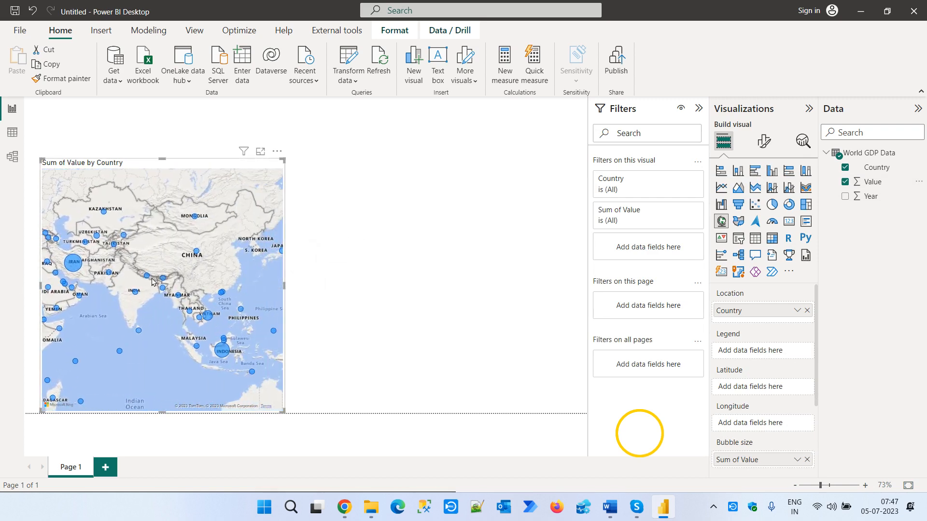
{"action": "left_click_drag", "start_coordinate": [211, 281], "coordinate": [172, 275]}
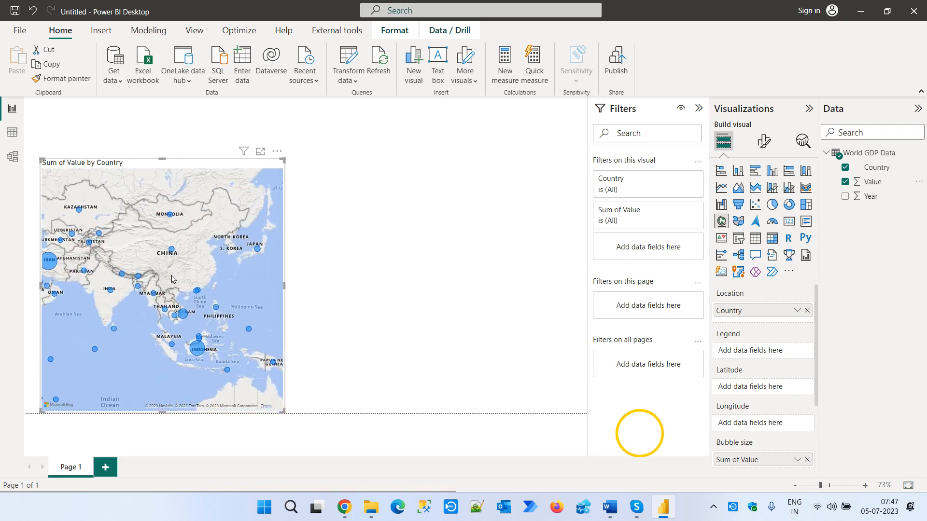
{"action": "scroll", "coordinate": [203, 338], "scroll_direction": "up", "scroll_amount": 1}
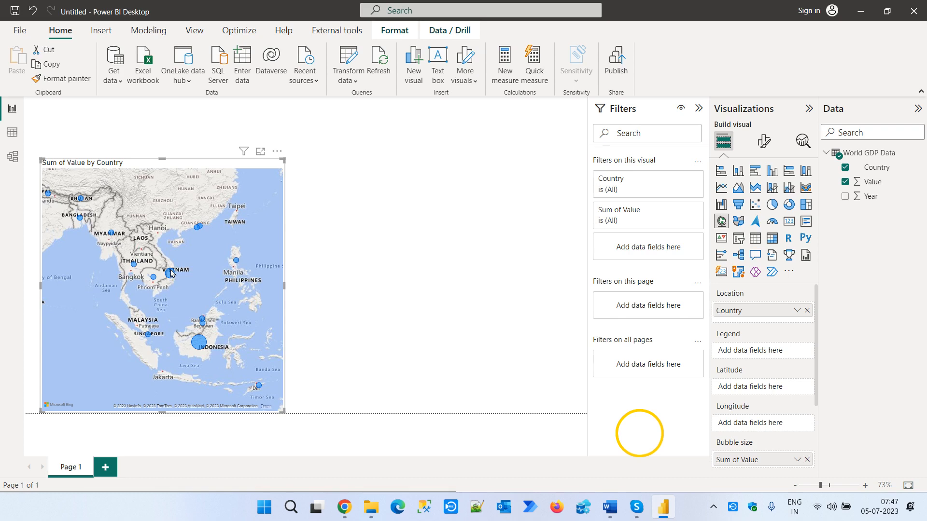
{"action": "left_click_drag", "start_coordinate": [78, 275], "coordinate": [143, 292]}
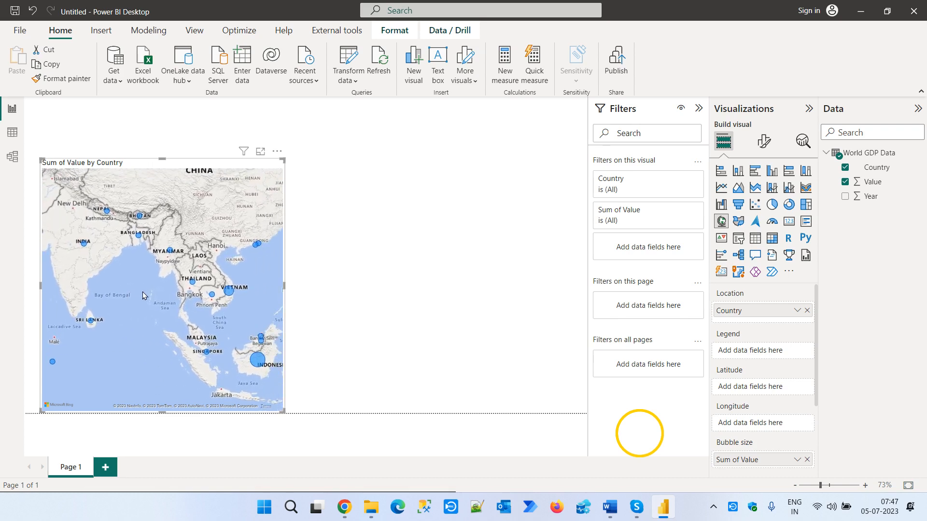
- Try out category labels and the heat map in the map visual's formatting
{"action": "left_click", "coordinate": [764, 141]}
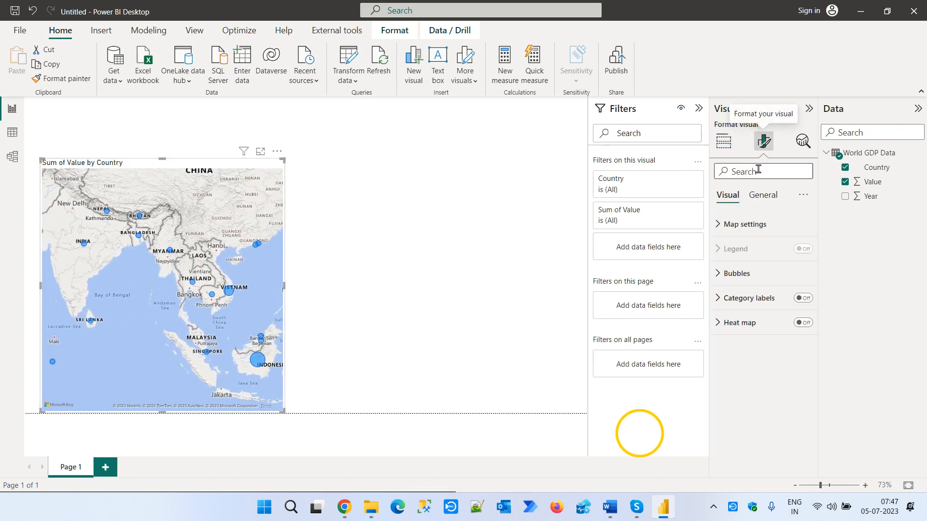
{"action": "left_click", "coordinate": [804, 299]}
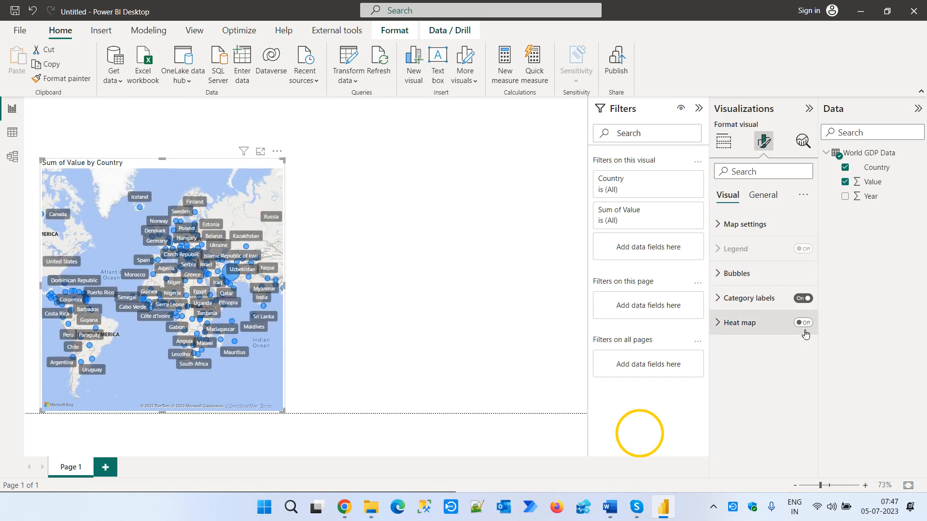
{"action": "left_click", "coordinate": [800, 299]}
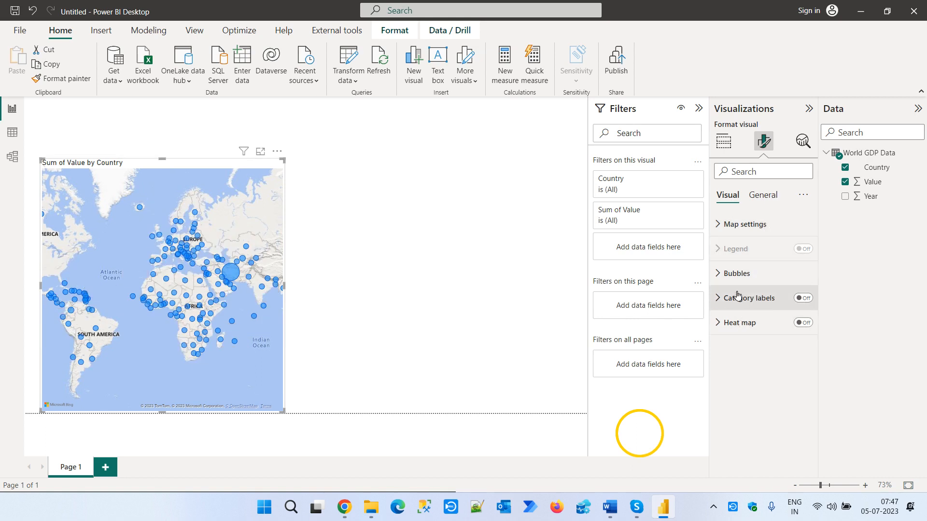
{"action": "left_click", "coordinate": [736, 274]}
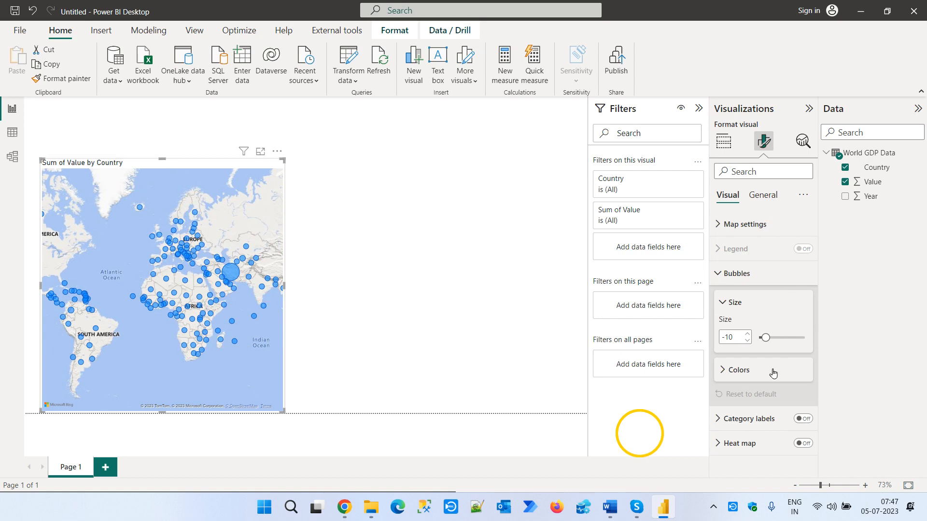
{"action": "left_click", "coordinate": [723, 303]}
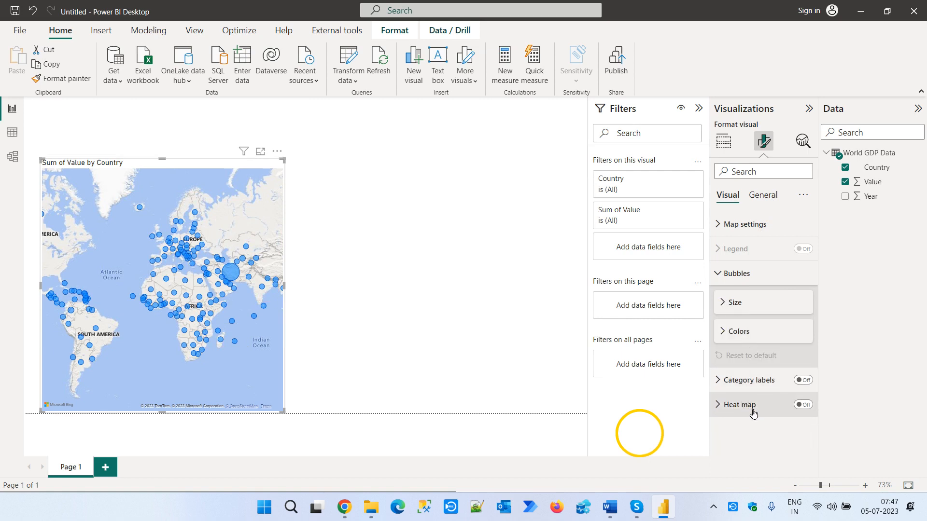
{"action": "left_click", "coordinate": [809, 382]}
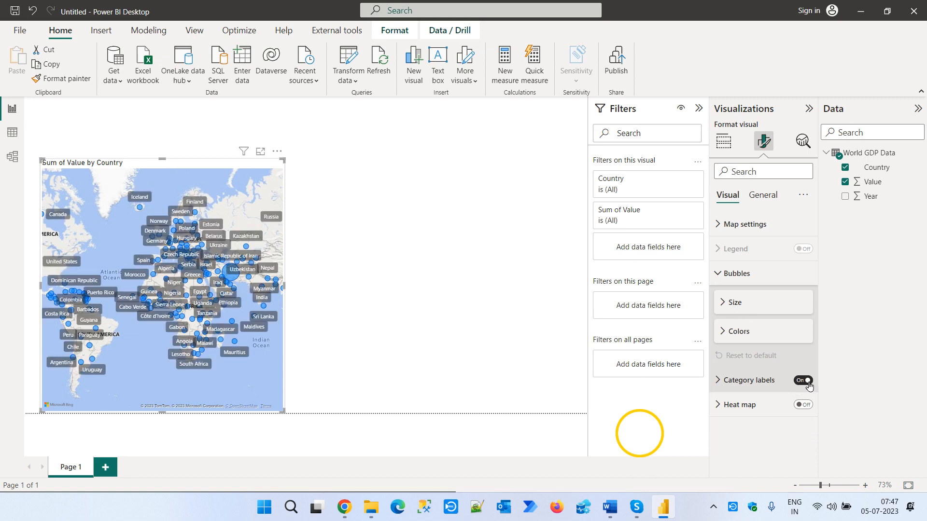
{"action": "left_click", "coordinate": [810, 381]}
{"action": "left_click", "coordinate": [723, 381]}
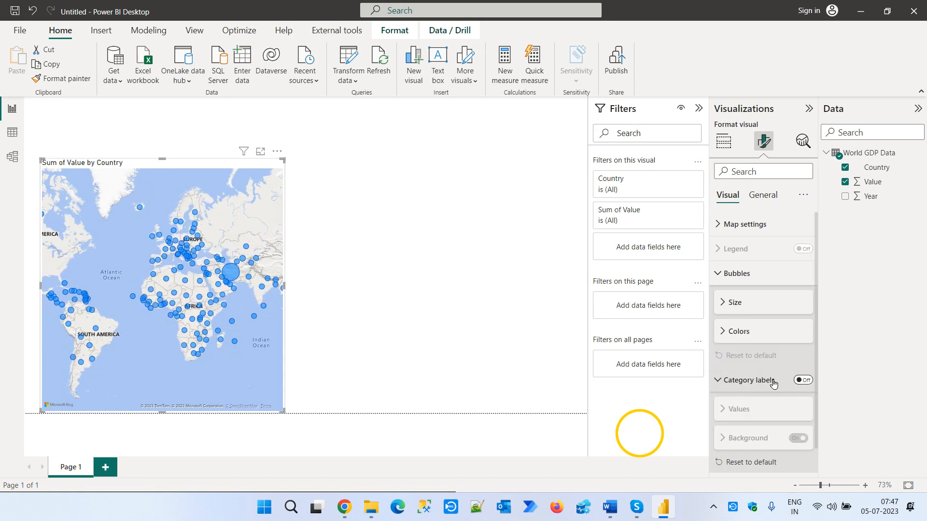
{"action": "left_click", "coordinate": [719, 381]}
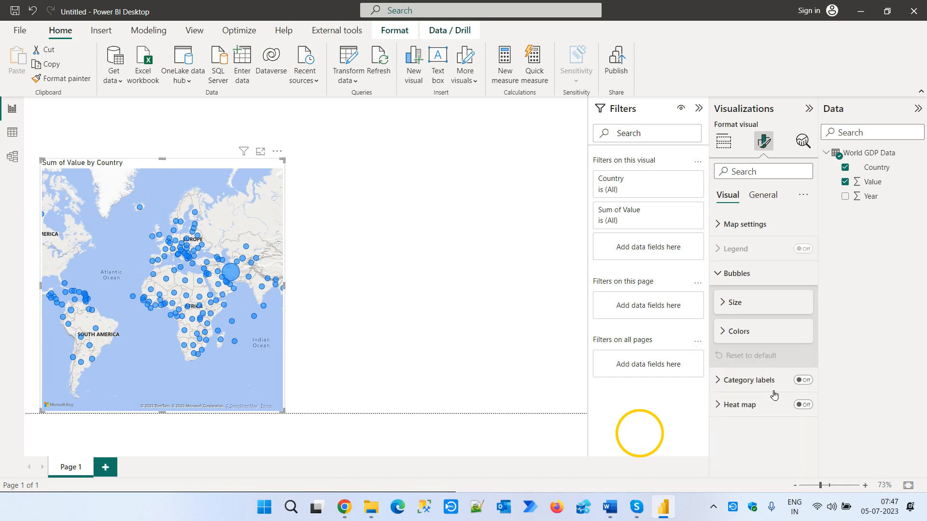
{"action": "left_click", "coordinate": [803, 404]}
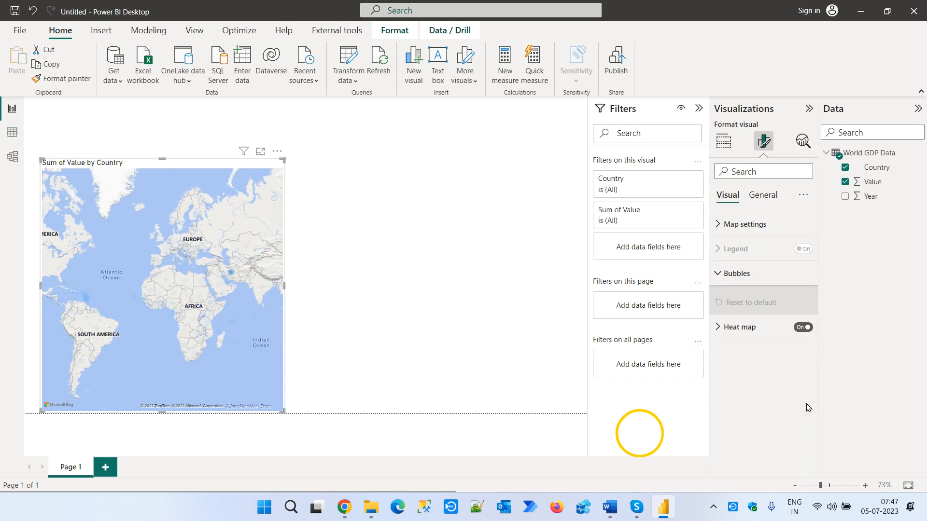
{"action": "left_click", "coordinate": [803, 327]}
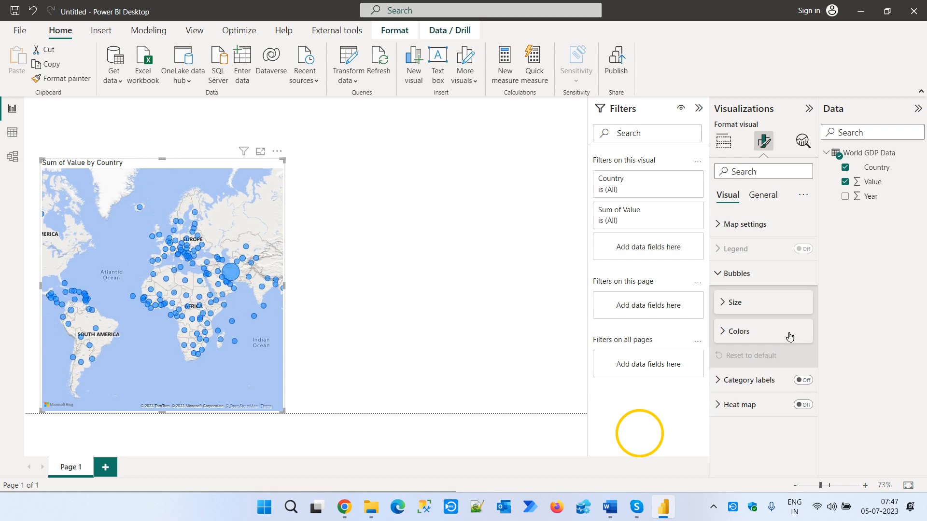
- Set the size of the map's bubbles to 12
{"action": "left_click", "coordinate": [725, 303]}
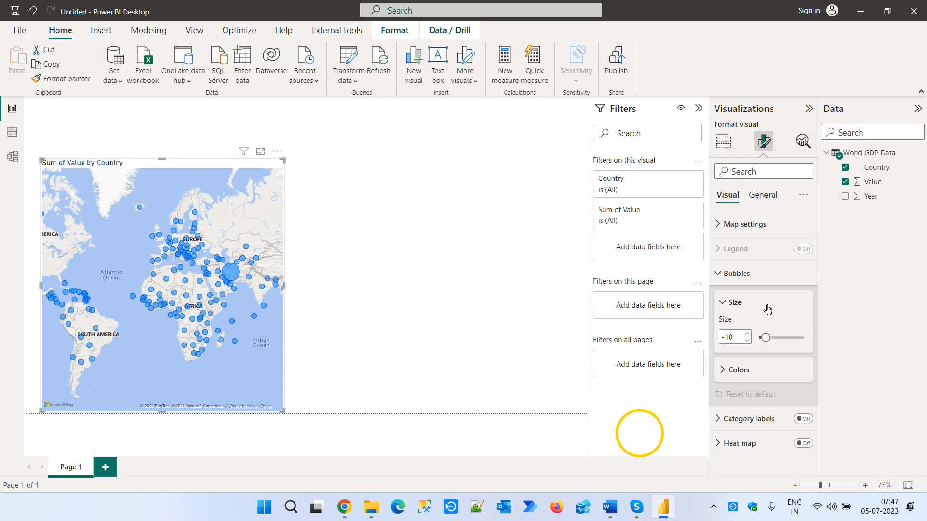
{"action": "left_click_drag", "start_coordinate": [766, 337], "coordinate": [773, 338]}
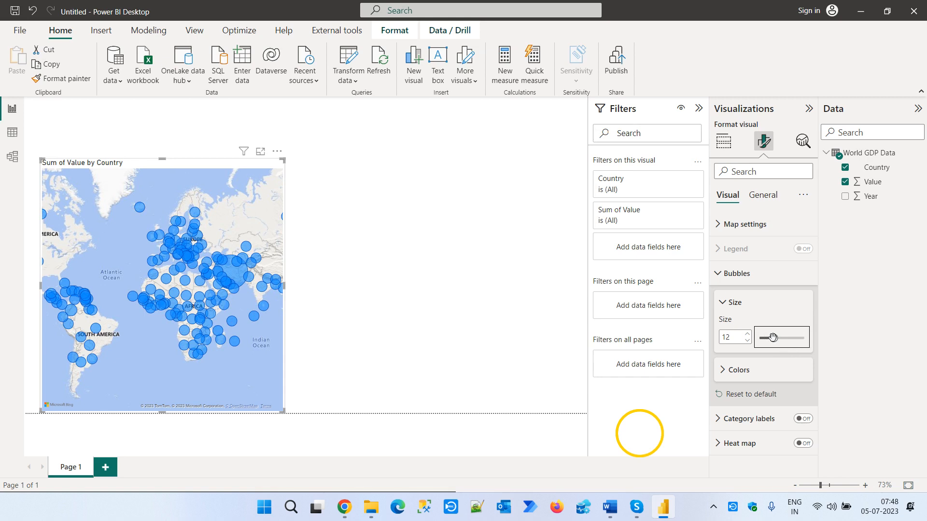
- Try listing a separate bubble color for every country in the map's formatting
{"action": "left_click", "coordinate": [722, 371]}
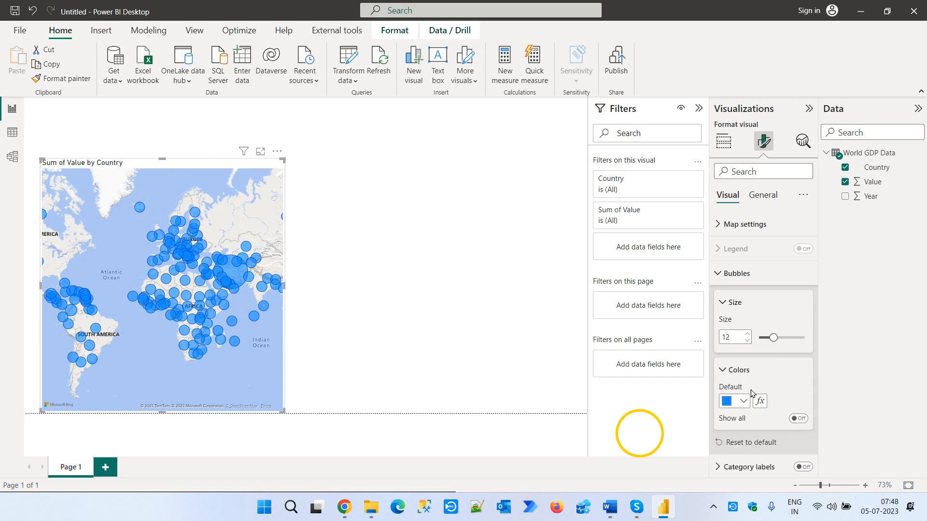
{"action": "left_click", "coordinate": [799, 419]}
{"action": "scroll", "coordinate": [798, 433], "scroll_direction": "down", "scroll_amount": 2}
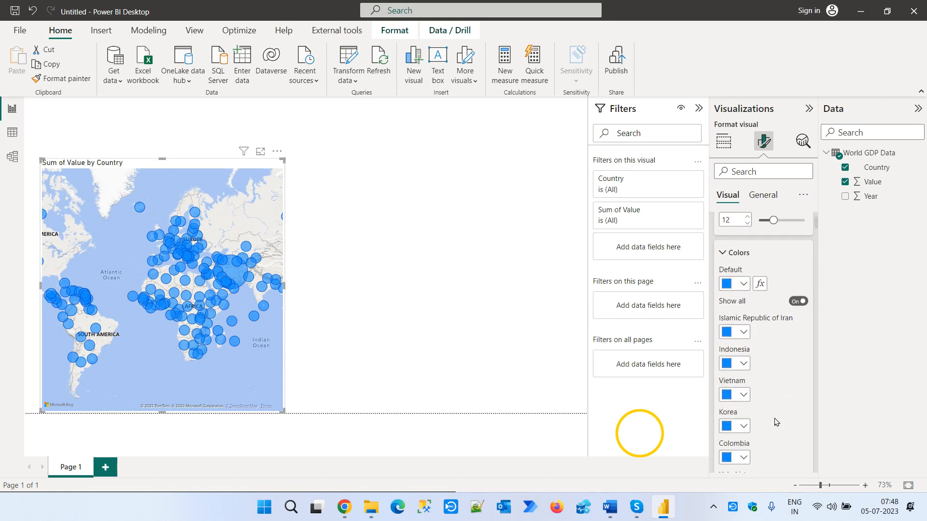
{"action": "scroll", "coordinate": [767, 413], "scroll_direction": "down", "scroll_amount": 3}
{"action": "scroll", "coordinate": [767, 424], "scroll_direction": "up", "scroll_amount": 5}
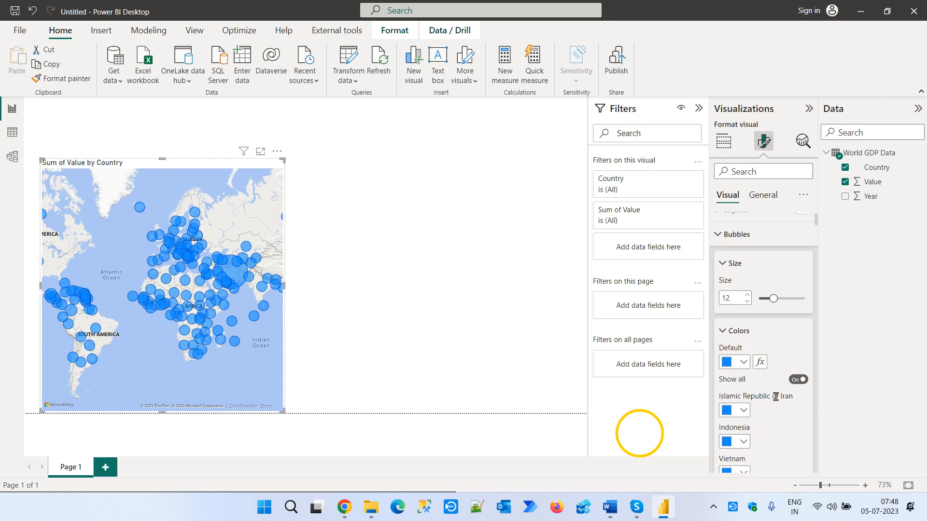
{"action": "left_click", "coordinate": [799, 380]}
{"action": "left_click", "coordinate": [726, 341]}
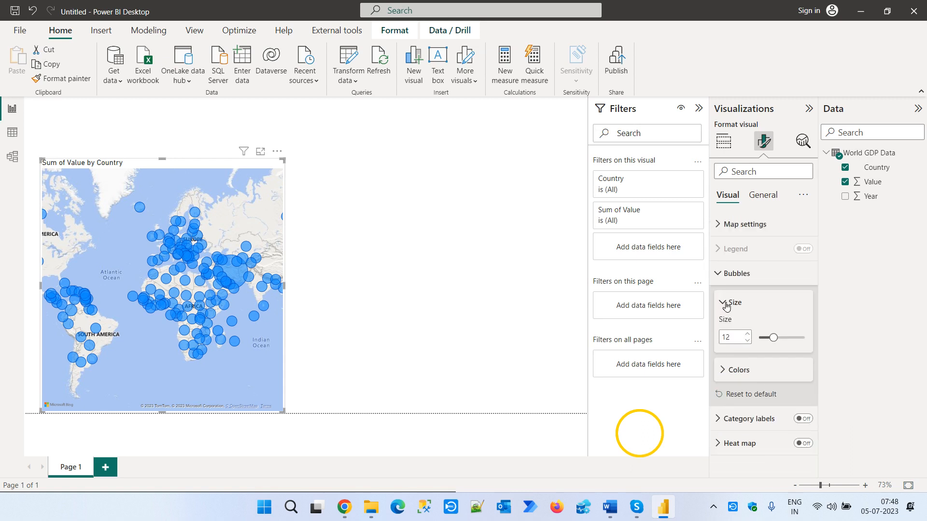
{"action": "left_click", "coordinate": [720, 274]}
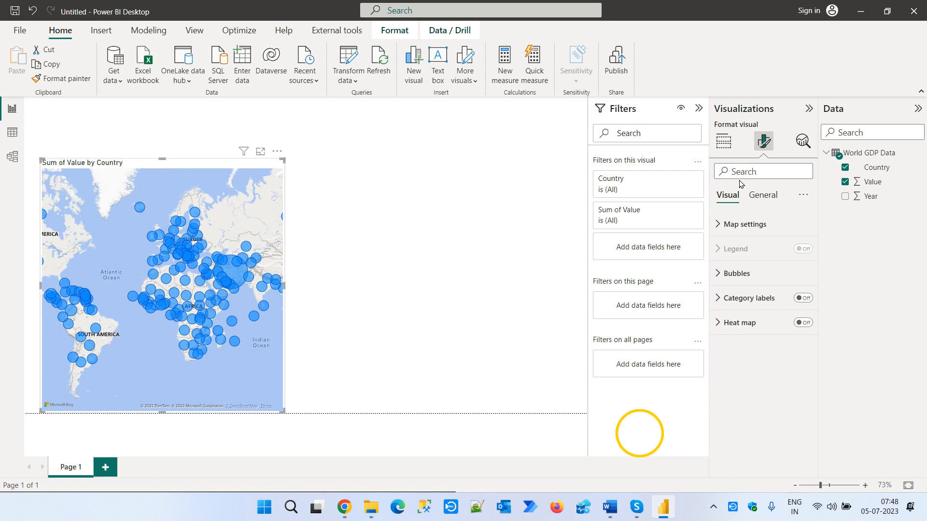
- Add a Country slicer to the right of the map and select Armenia in it
{"action": "left_click", "coordinate": [723, 142]}
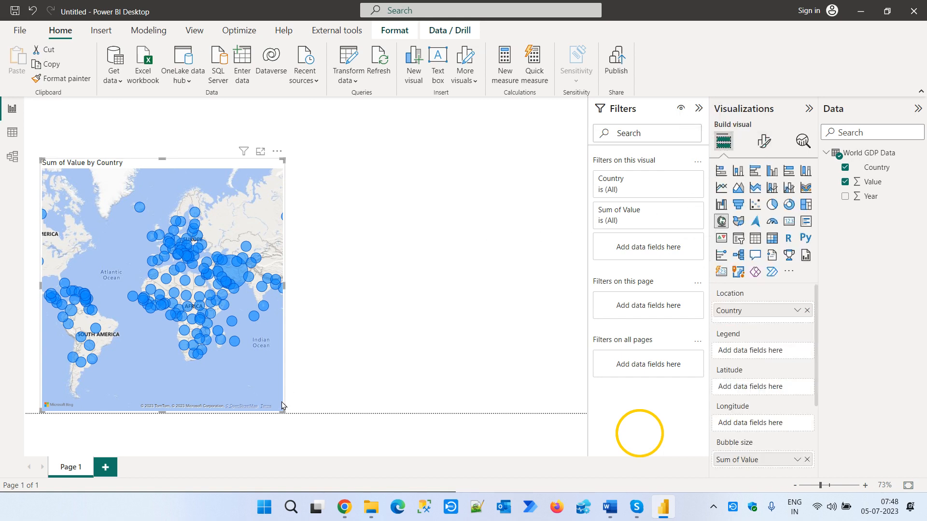
{"action": "left_click_drag", "start_coordinate": [260, 383], "coordinate": [147, 378]}
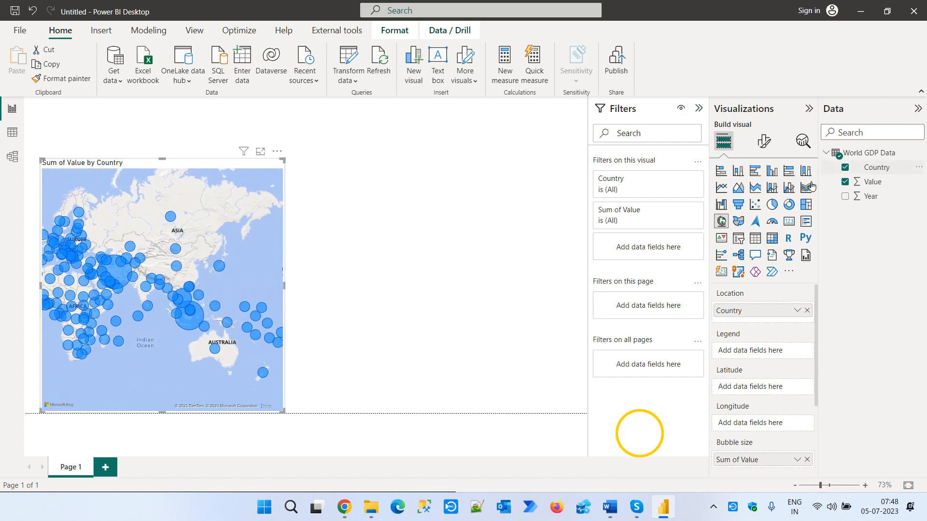
{"action": "left_click", "coordinate": [535, 186]}
{"action": "left_click_drag", "start_coordinate": [882, 170], "coordinate": [500, 173]}
{"action": "left_click", "coordinate": [739, 238]}
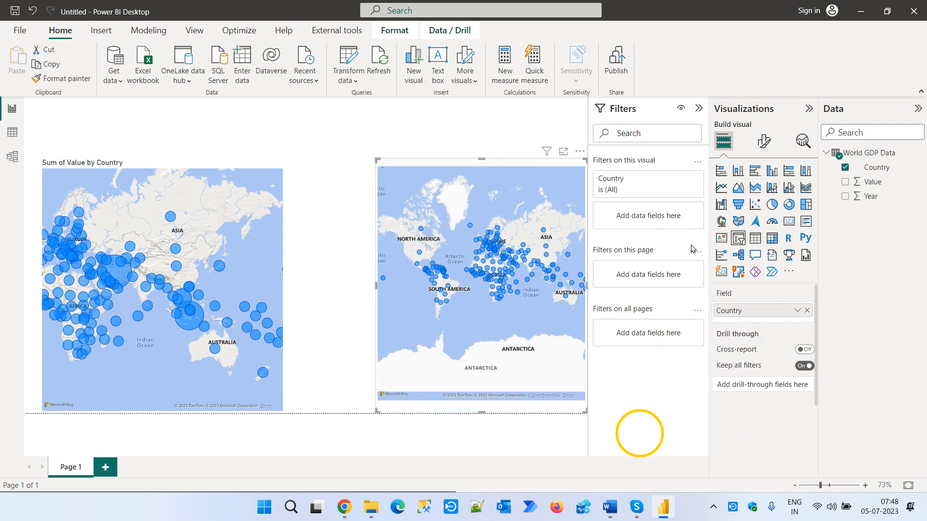
{"action": "left_click", "coordinate": [403, 265]}
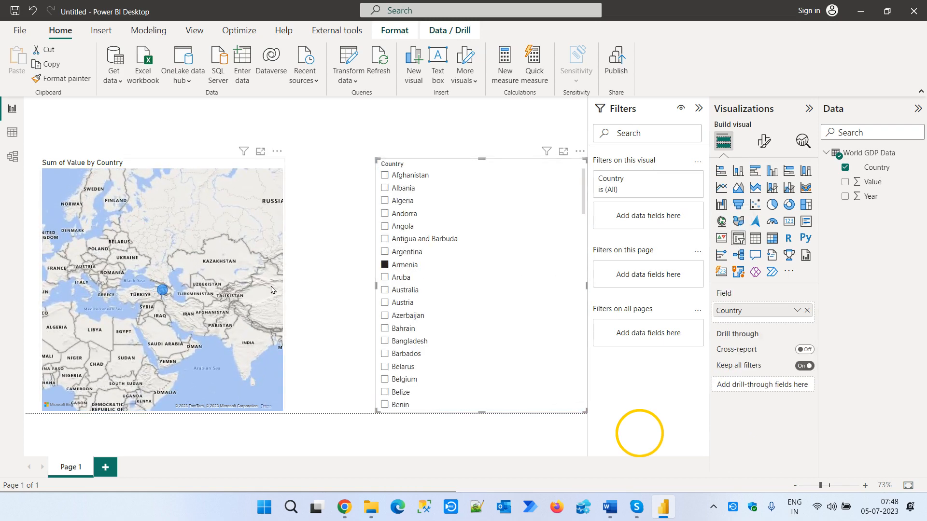
- Try the Country slicer on the map with Belarus, with Albania, and with Albania, Argentina and Aruba selected together
{"action": "left_click", "coordinate": [413, 371]}
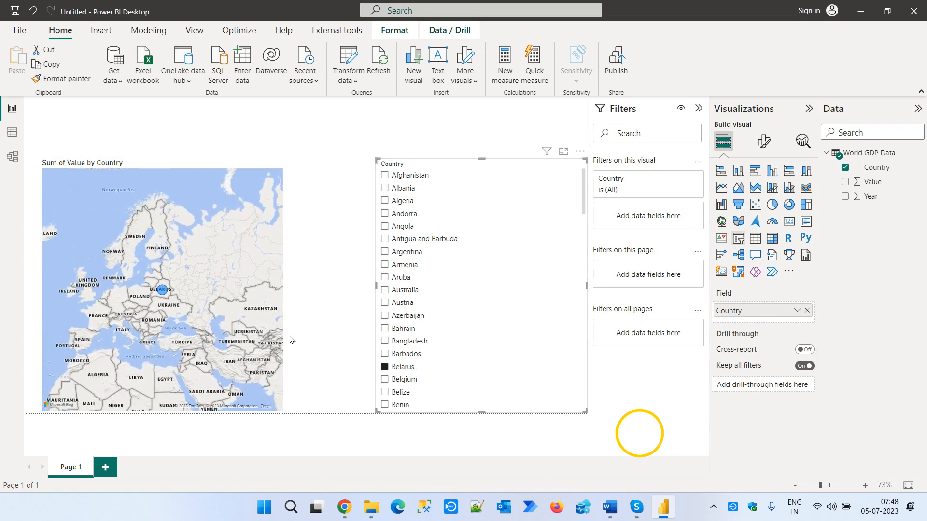
{"action": "left_click", "coordinate": [407, 190]}
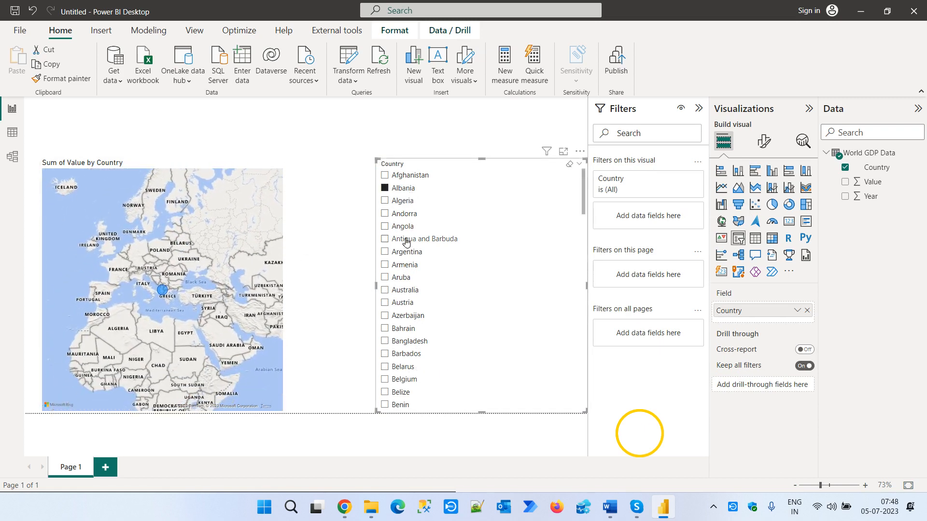
{"action": "left_click", "coordinate": [407, 253], "text": "ctrl"}
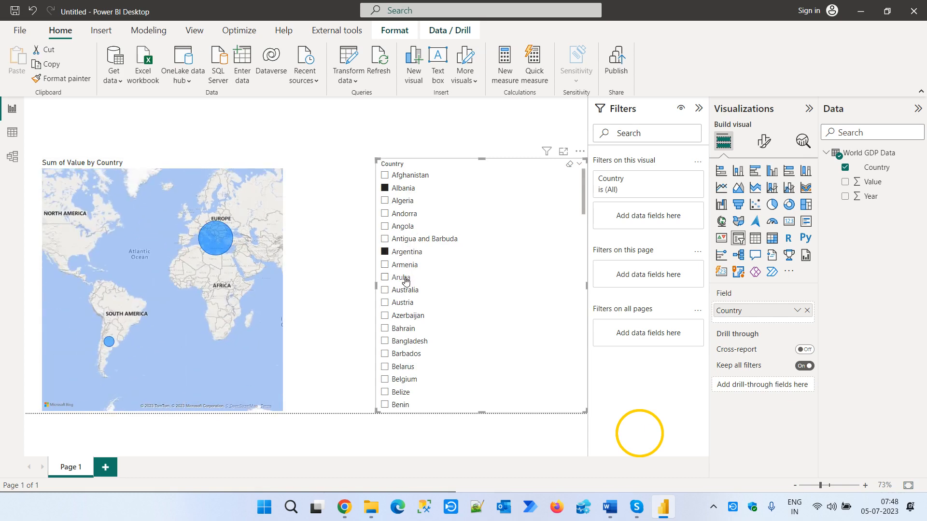
{"action": "left_click", "coordinate": [401, 278], "text": "ctrl"}
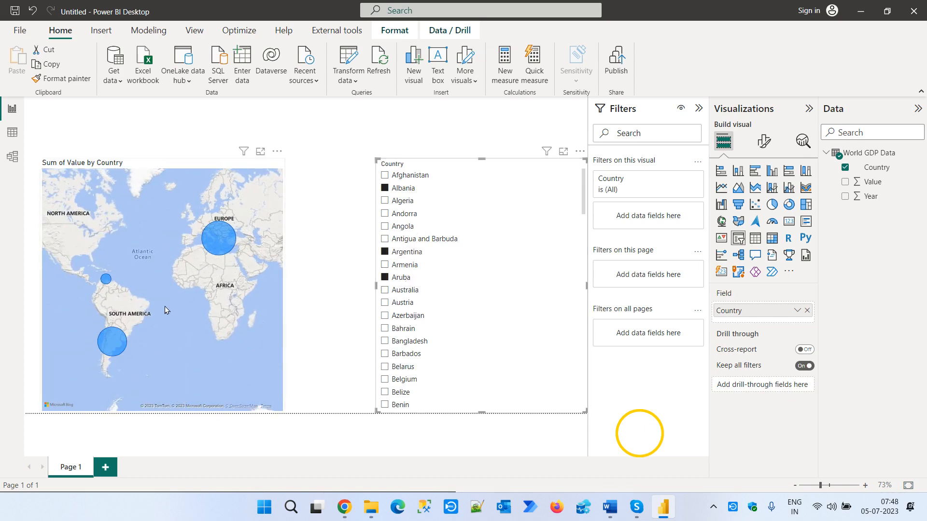
{"action": "left_click", "coordinate": [310, 252]}
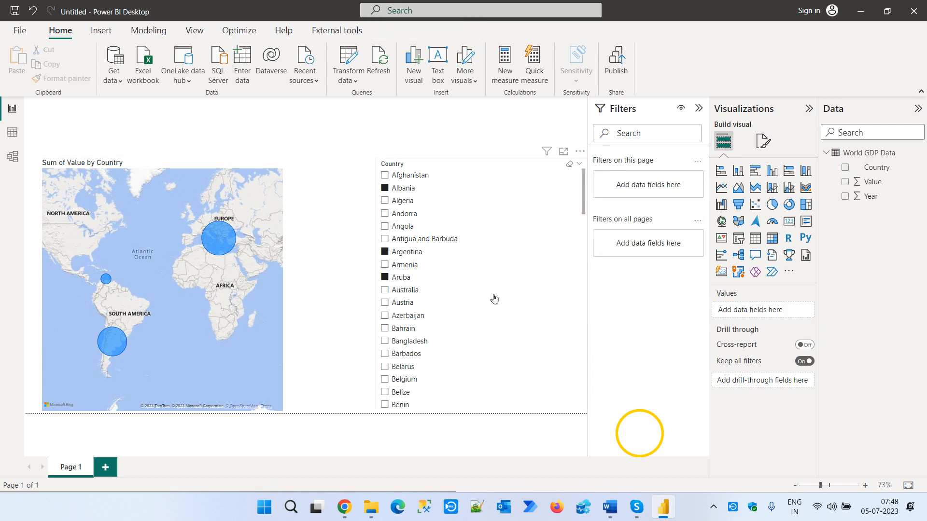
- Change the Country slicer's style from a vertical list to Dropdown
{"action": "left_click", "coordinate": [486, 167]}
{"action": "left_click", "coordinate": [763, 141]}
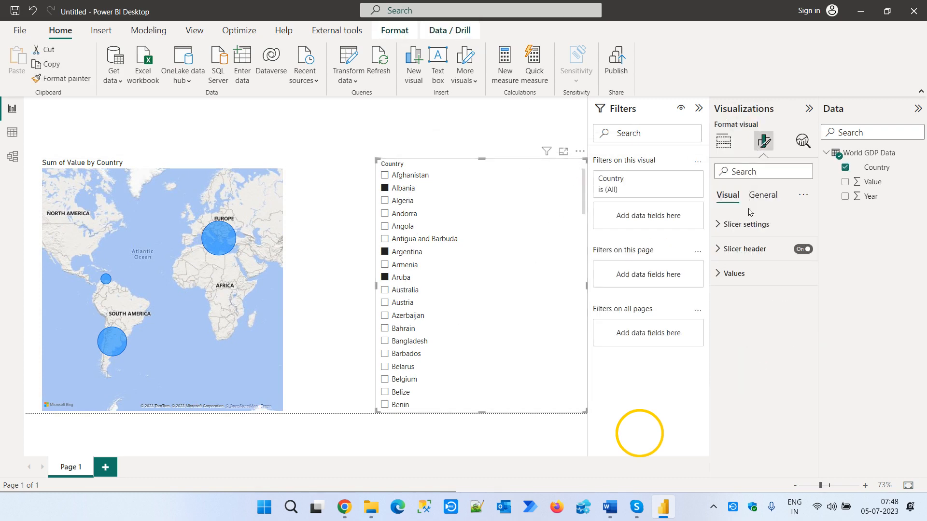
{"action": "left_click", "coordinate": [747, 224]}
{"action": "left_click", "coordinate": [751, 285]}
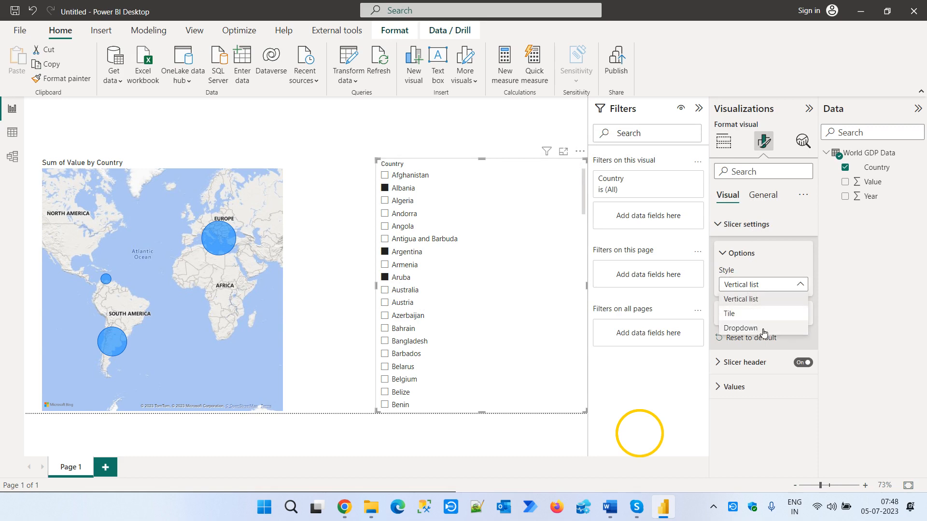
{"action": "left_click", "coordinate": [763, 329]}
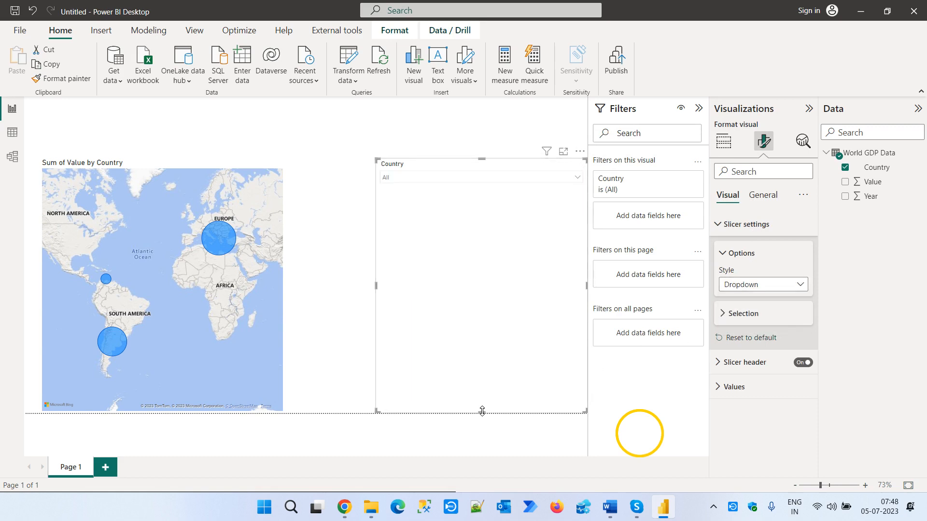
- Shorten the Country slicer to a compact box and move it up to the report page's top edge
{"action": "left_click_drag", "start_coordinate": [472, 309], "coordinate": [469, 203]}
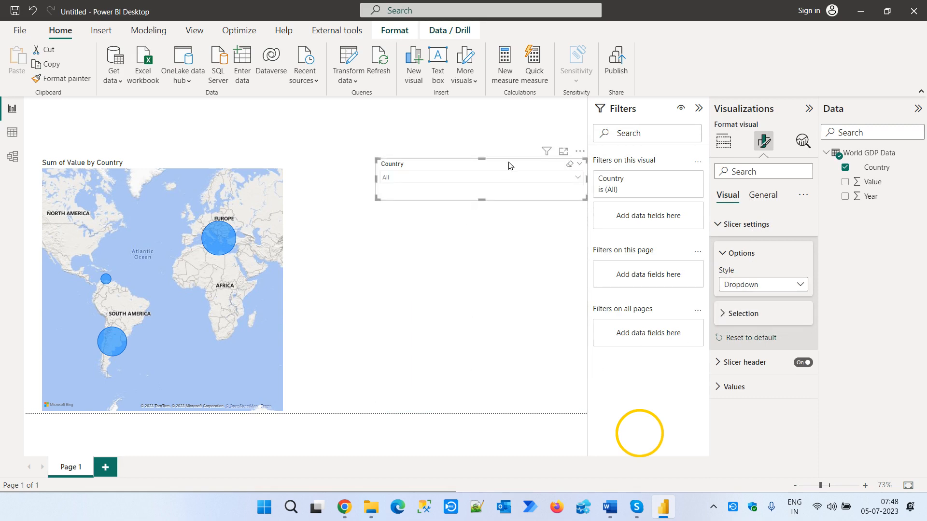
{"action": "left_click_drag", "start_coordinate": [510, 166], "coordinate": [487, 124]}
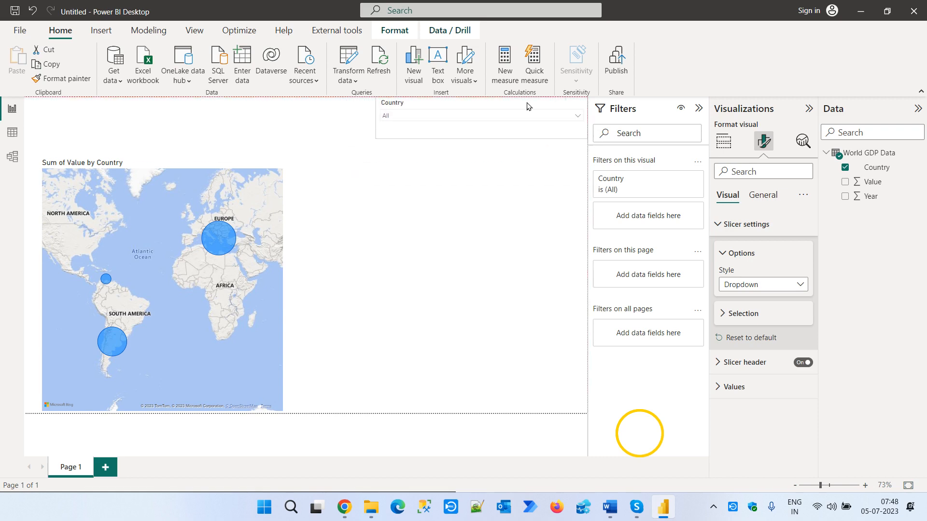
{"action": "left_click", "coordinate": [467, 116]}
- Add a table visual beside the map with the Country, Year and Value fields as columns
{"action": "left_click", "coordinate": [423, 262]}
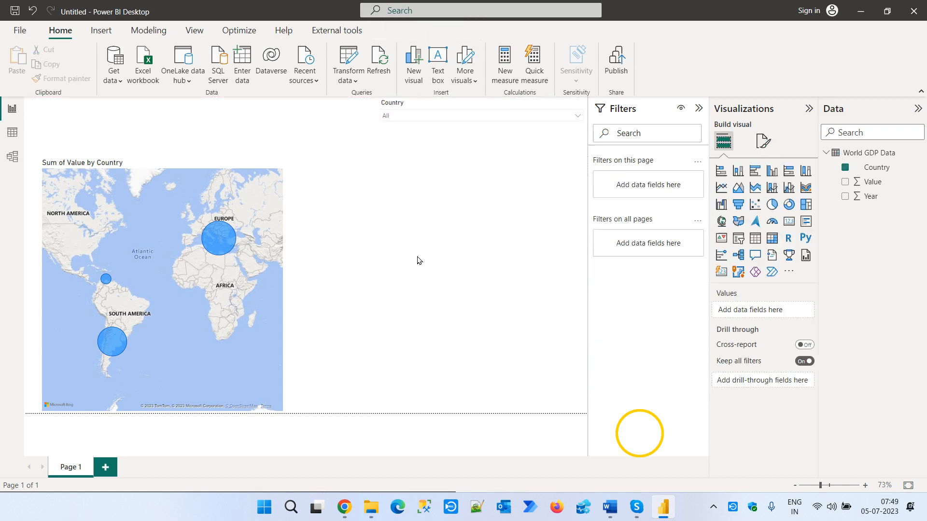
{"action": "left_click", "coordinate": [756, 238]}
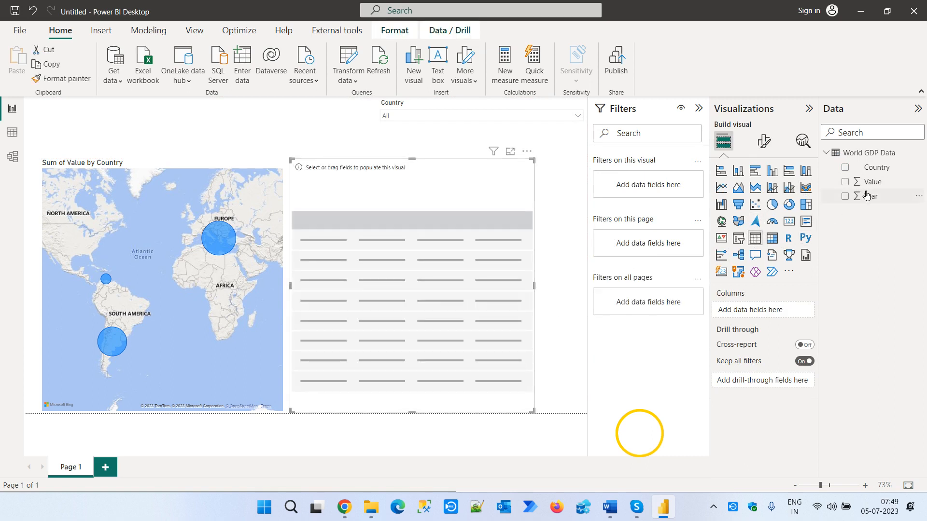
{"action": "left_click", "coordinate": [880, 169]}
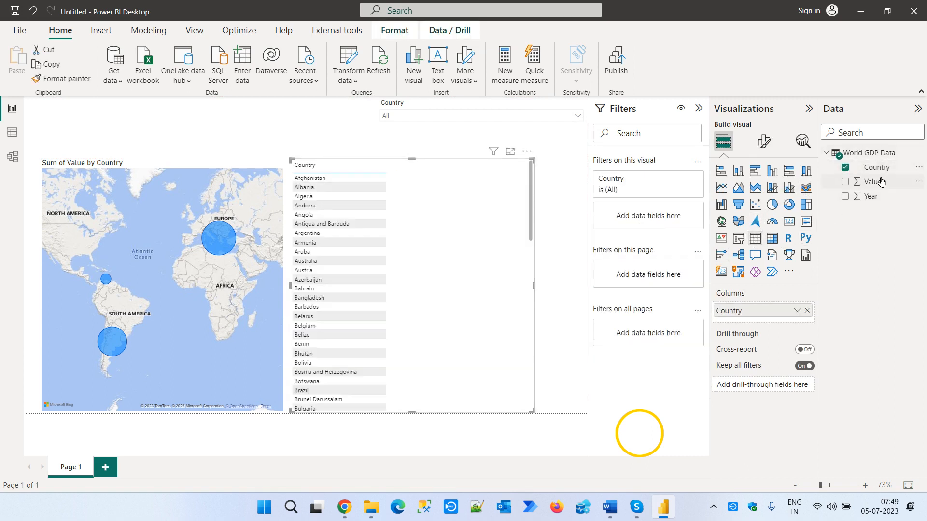
{"action": "left_click_drag", "start_coordinate": [871, 196], "coordinate": [466, 222]}
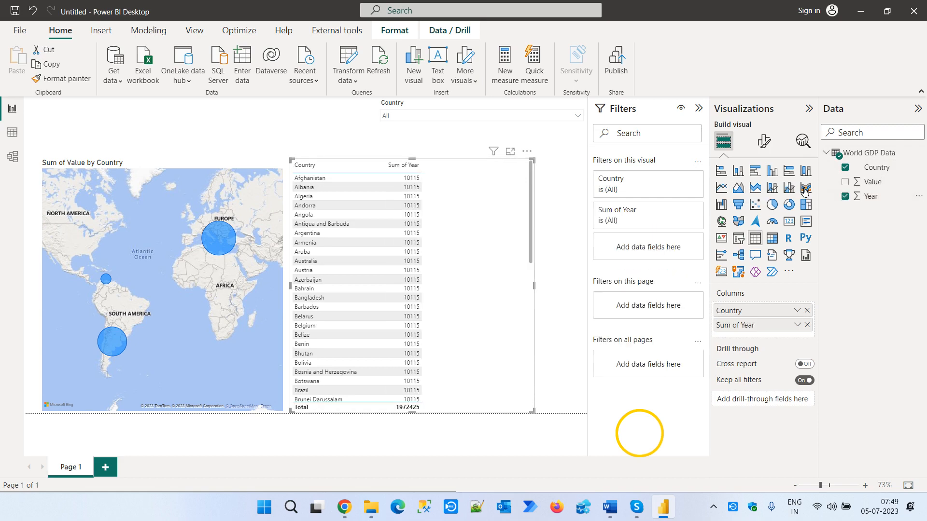
{"action": "left_click_drag", "start_coordinate": [872, 182], "coordinate": [500, 244]}
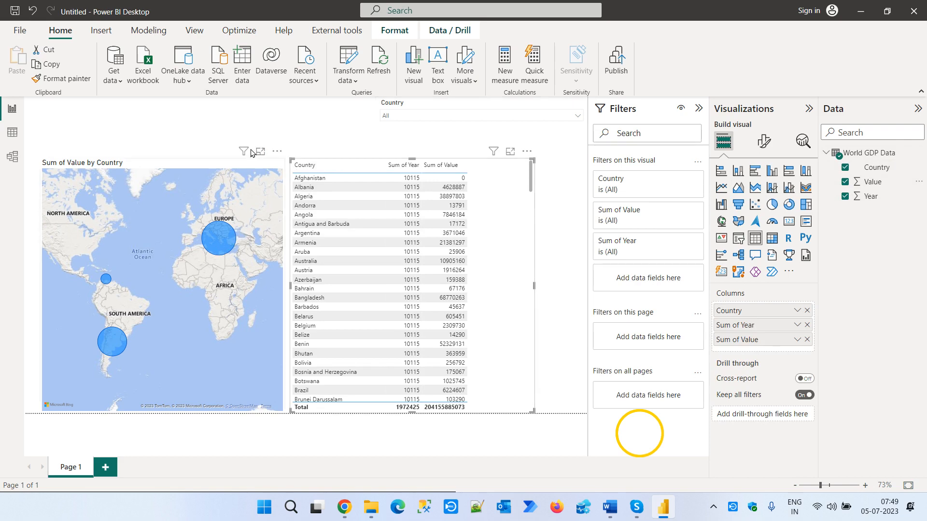
- Filter the map and table to Afghanistan and Albania together with the Country slicer
{"action": "left_click", "coordinate": [386, 120]}
{"action": "left_click", "coordinate": [570, 104]}
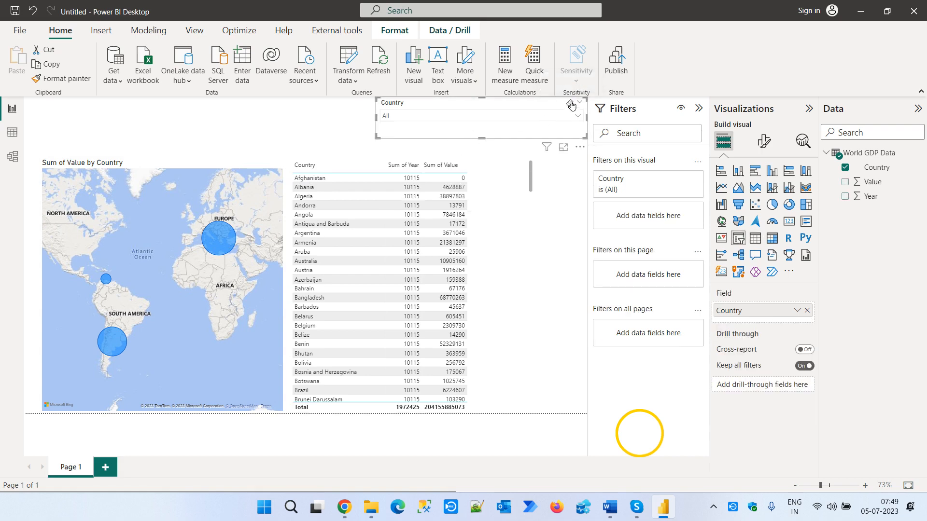
{"action": "left_click", "coordinate": [527, 118]}
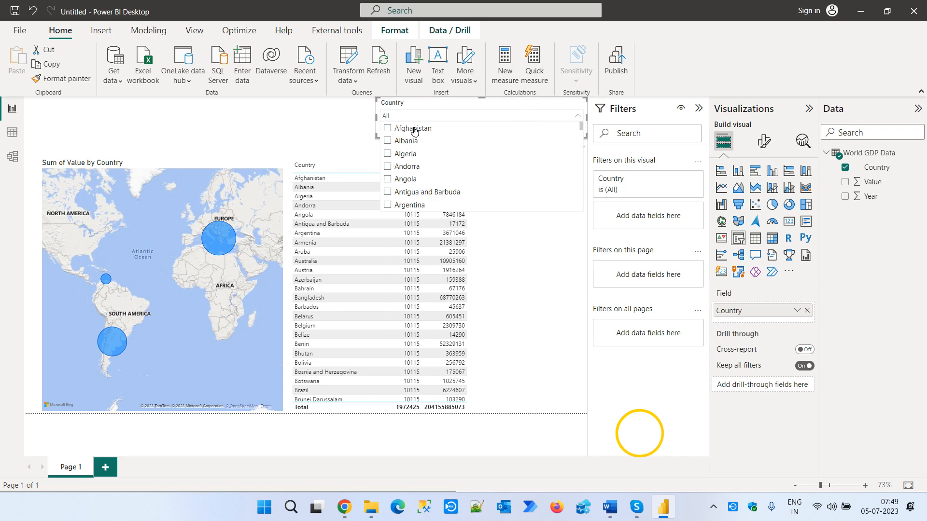
{"action": "left_click", "coordinate": [414, 129]}
{"action": "left_click", "coordinate": [406, 141]}
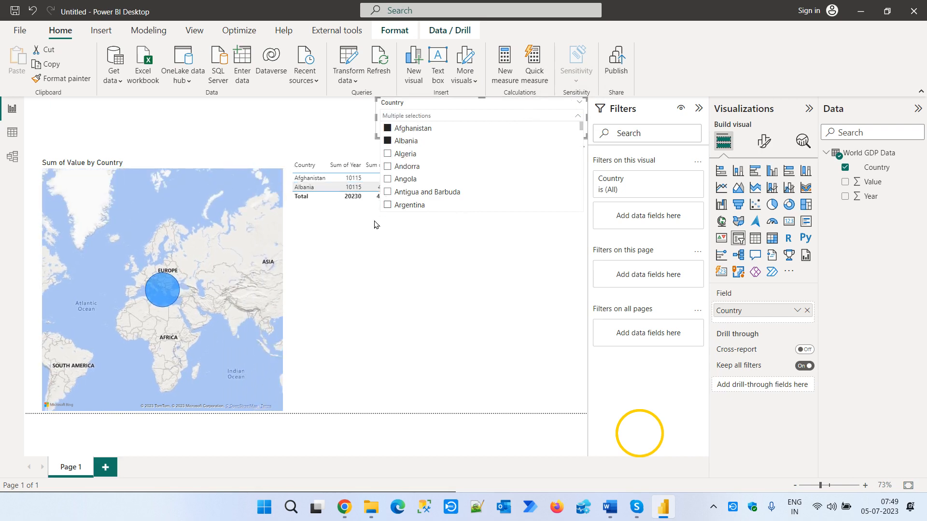
{"action": "left_click", "coordinate": [362, 256]}
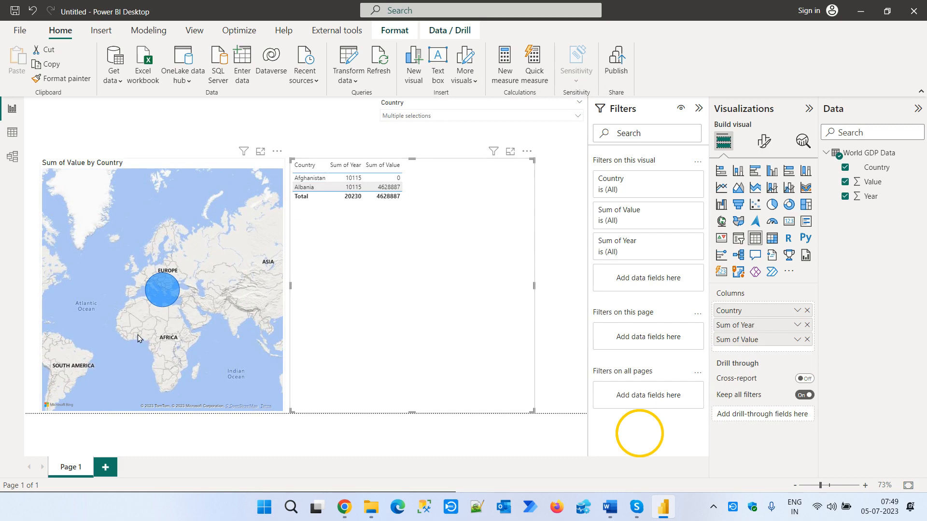
- Try cross-filtering the map from the table by alternately selecting the Afghanistan and Albania rows
{"action": "left_click_drag", "start_coordinate": [138, 335], "coordinate": [280, 333]}
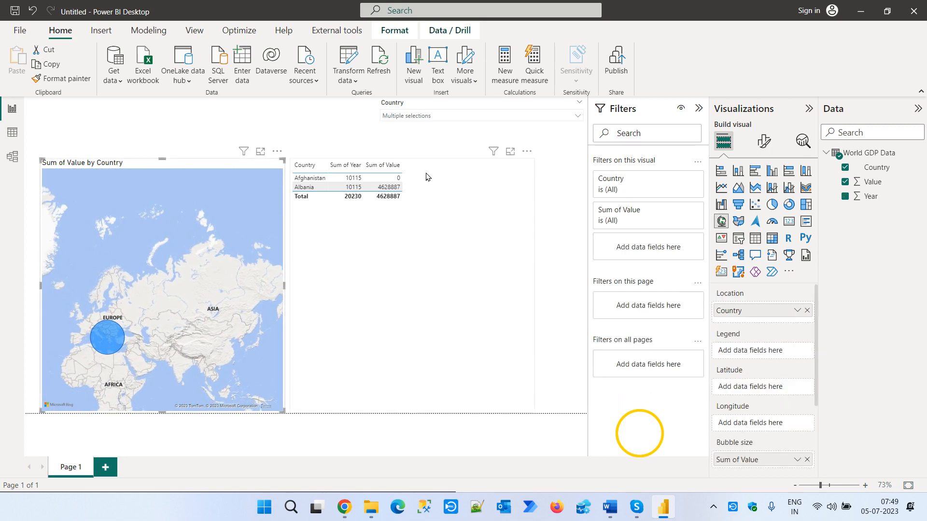
{"action": "left_click_drag", "start_coordinate": [111, 283], "coordinate": [263, 283]}
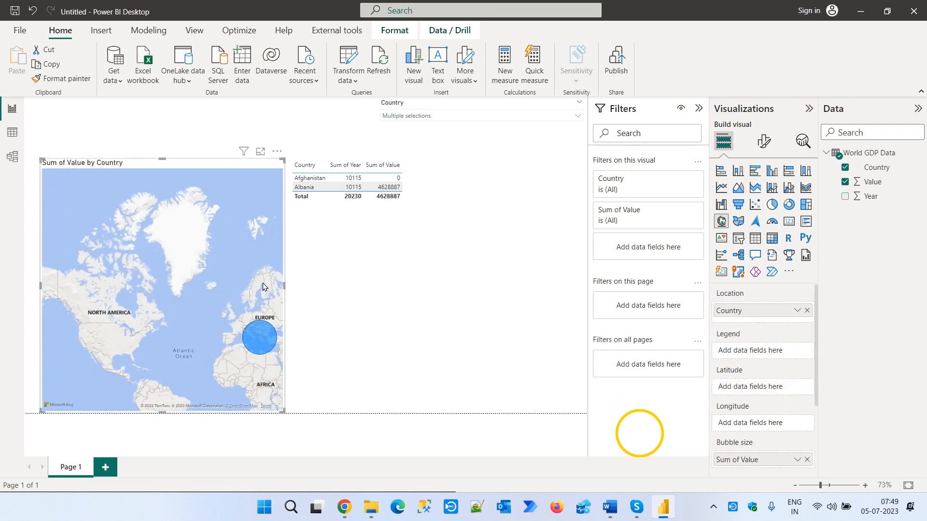
{"action": "left_click", "coordinate": [318, 177]}
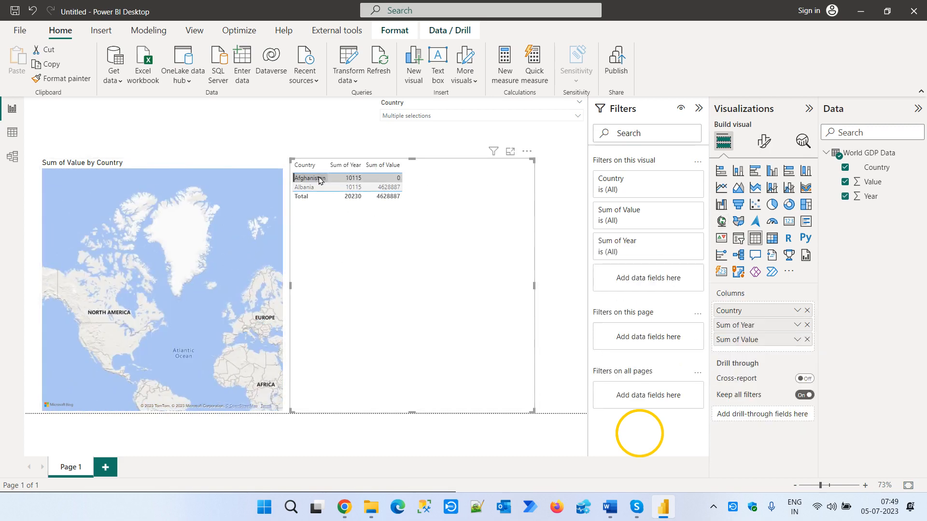
{"action": "left_click", "coordinate": [301, 188]}
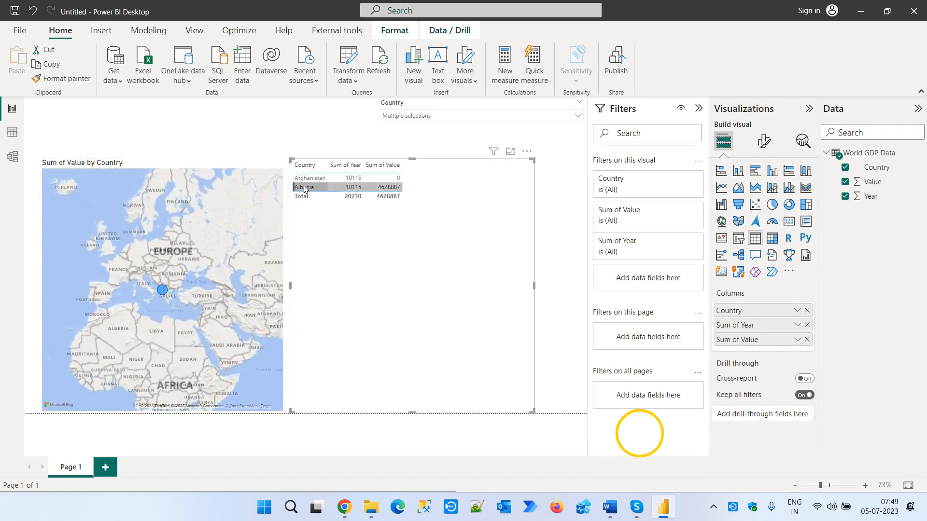
{"action": "left_click", "coordinate": [311, 179]}
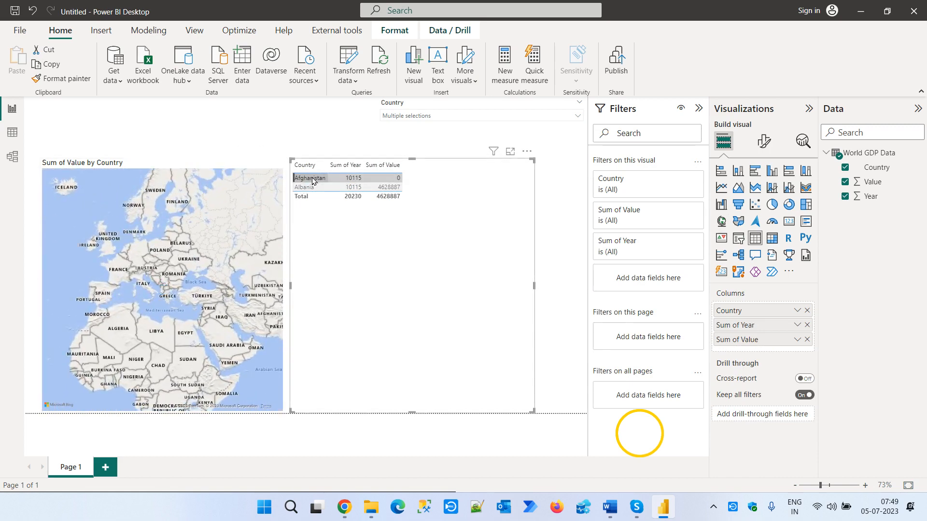
{"action": "left_click", "coordinate": [311, 178]}
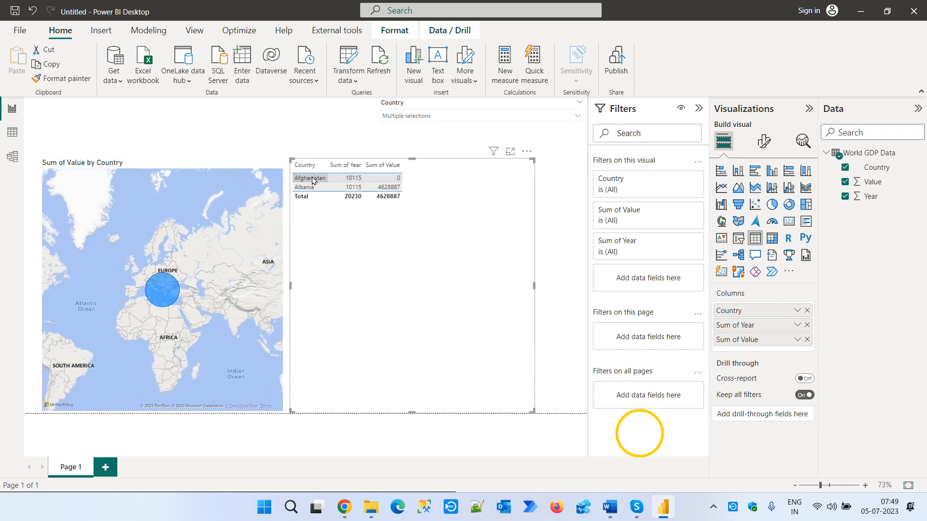
{"action": "left_click", "coordinate": [313, 187]}
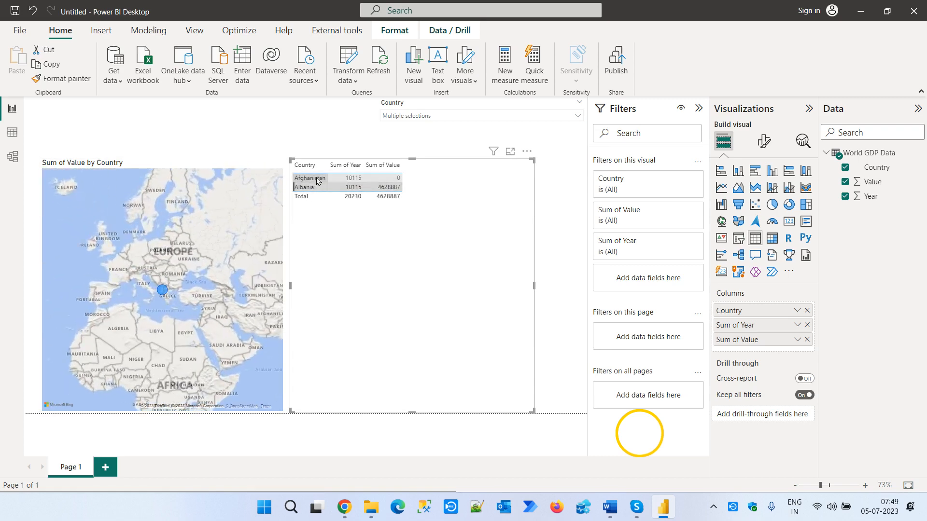
{"action": "left_click", "coordinate": [317, 180]}
{"action": "left_click", "coordinate": [314, 188]}
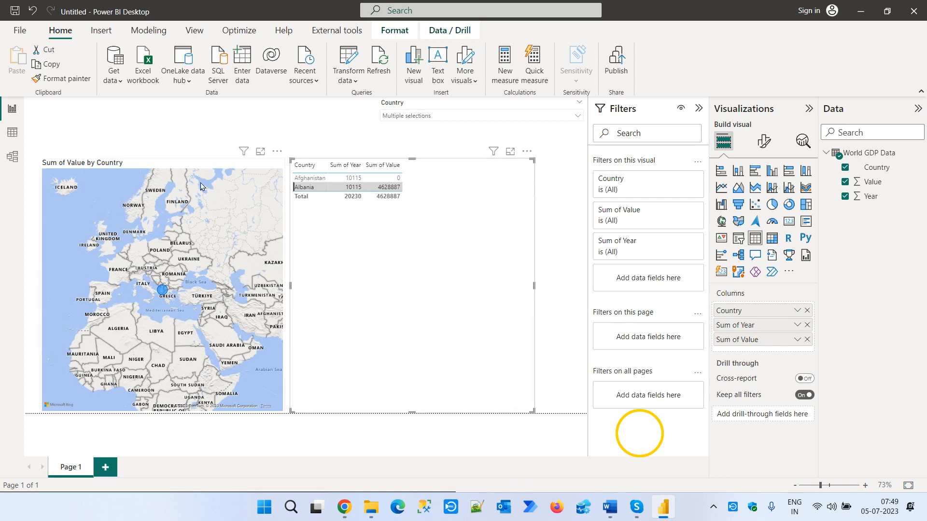
- Filter the report to Angola and then to Argentina alone with the Country slicer
{"action": "left_click", "coordinate": [406, 29]}
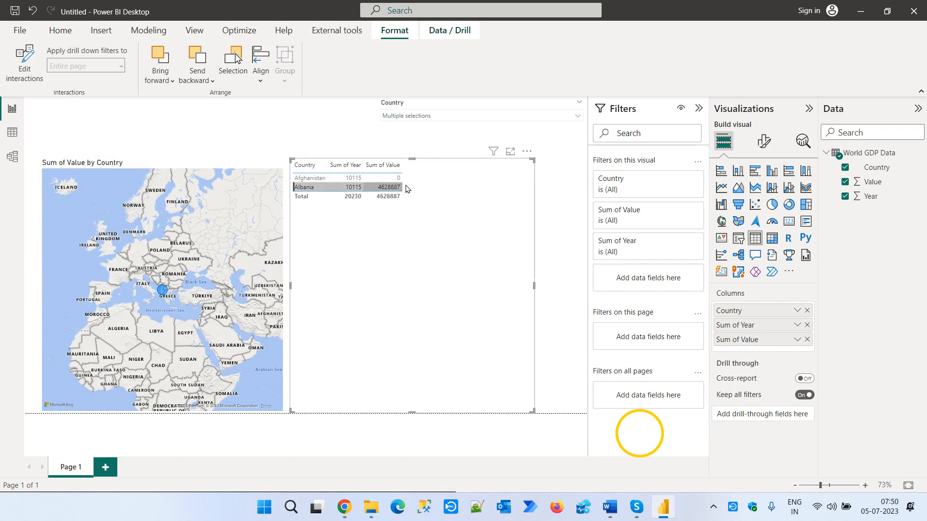
{"action": "left_click", "coordinate": [415, 117]}
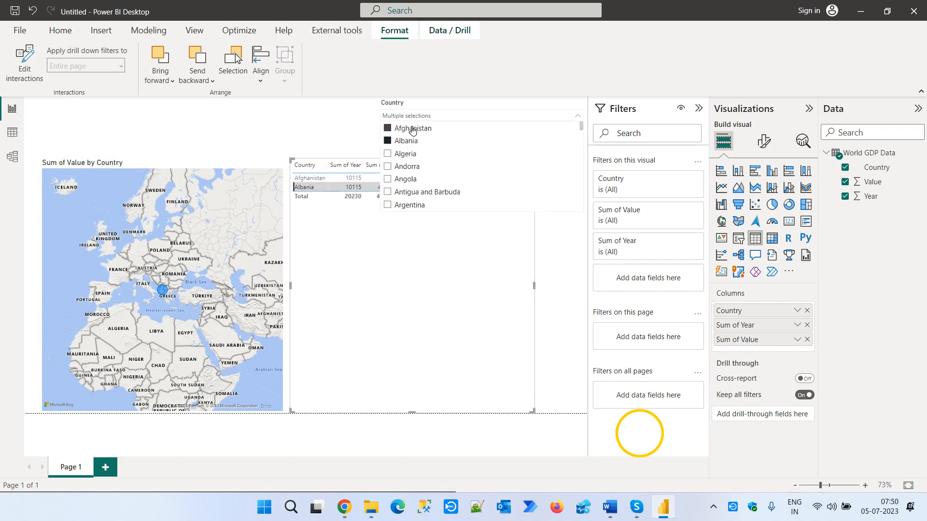
{"action": "left_click", "coordinate": [400, 179]}
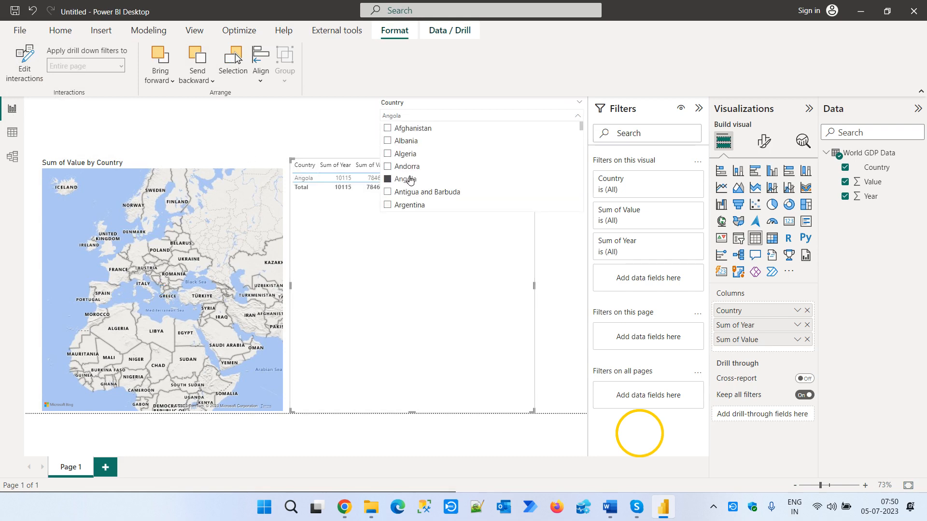
{"action": "left_click", "coordinate": [408, 204]}
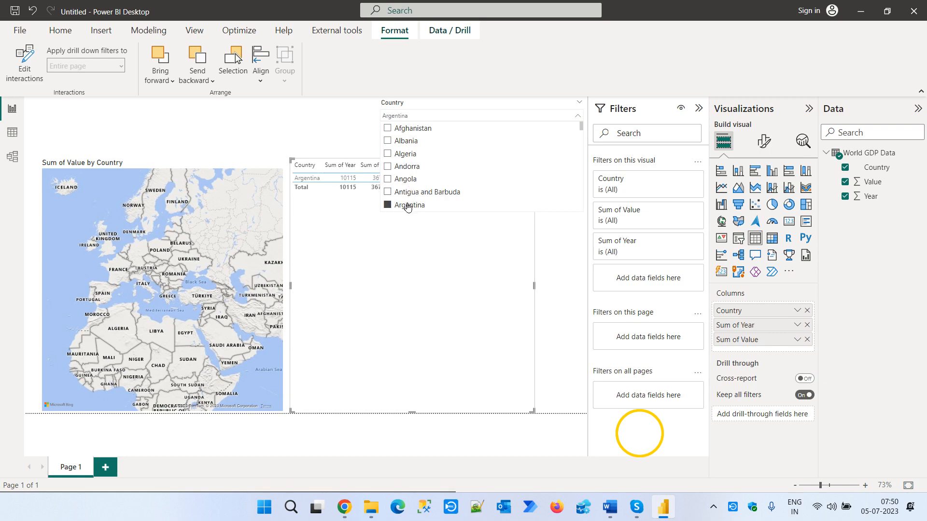
{"action": "left_click", "coordinate": [406, 247]}
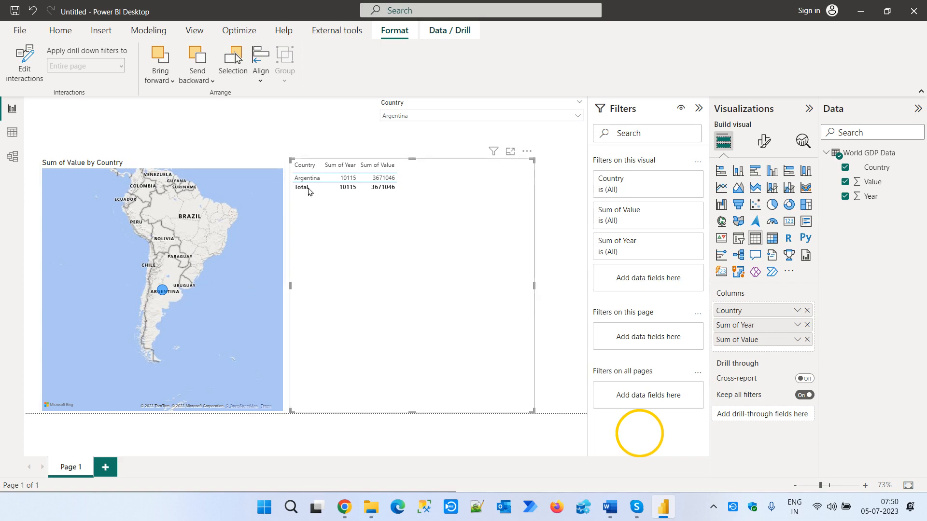
- Clear the Country slicer's selection and look through the full list of countries in the table
{"action": "left_click", "coordinate": [459, 117]}
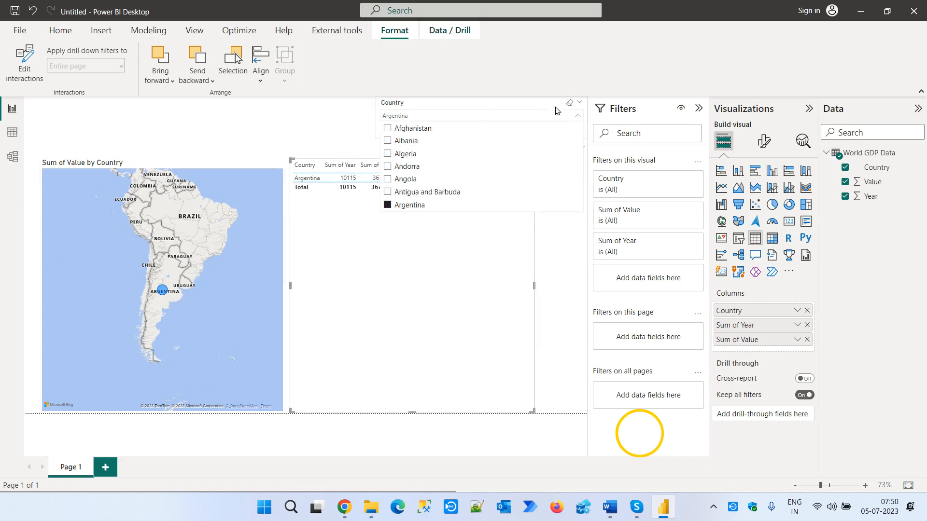
{"action": "left_click", "coordinate": [570, 103]}
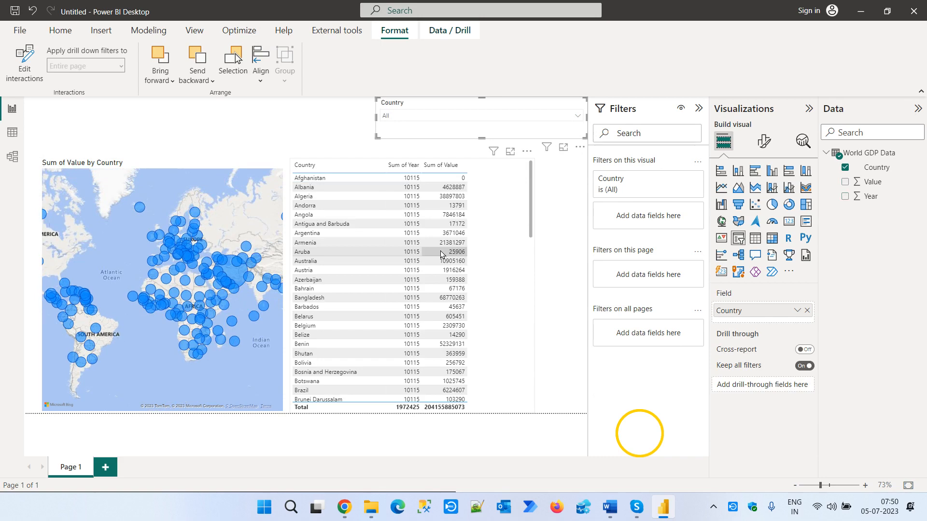
{"action": "scroll", "coordinate": [459, 244], "scroll_direction": "down", "scroll_amount": 2}
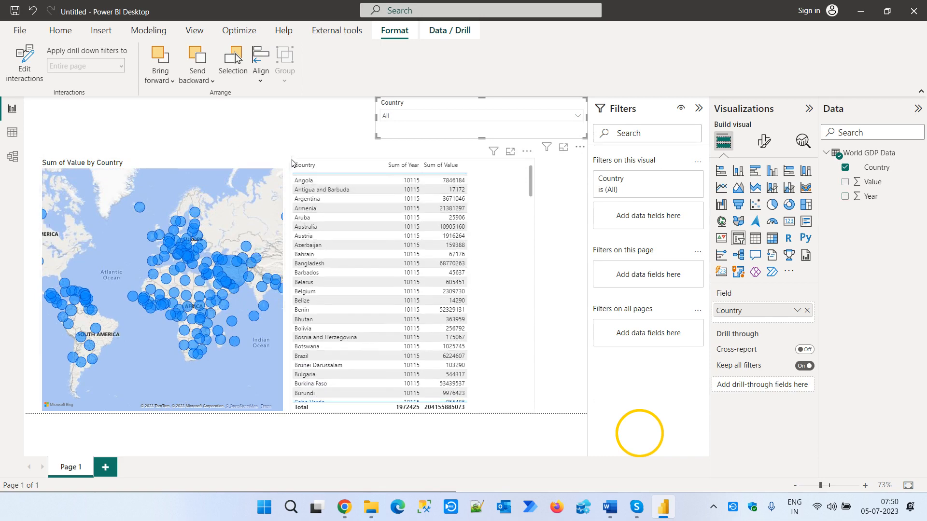
- Shorten the GDP table from its upper edge so it fills only the lower half of the area beside the map
{"action": "key", "text": "Escape"}
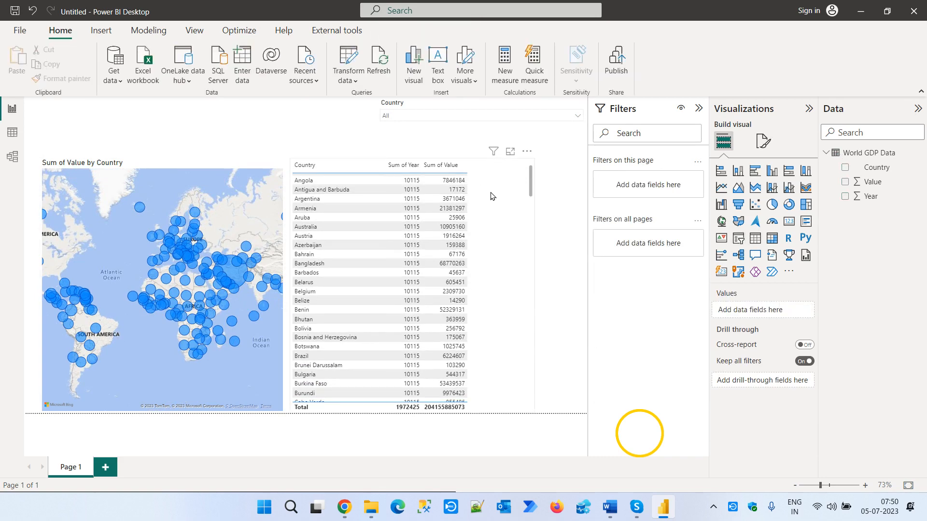
{"action": "left_click", "coordinate": [491, 195]}
{"action": "left_click_drag", "start_coordinate": [412, 160], "coordinate": [411, 301]}
{"action": "left_click", "coordinate": [390, 255]}
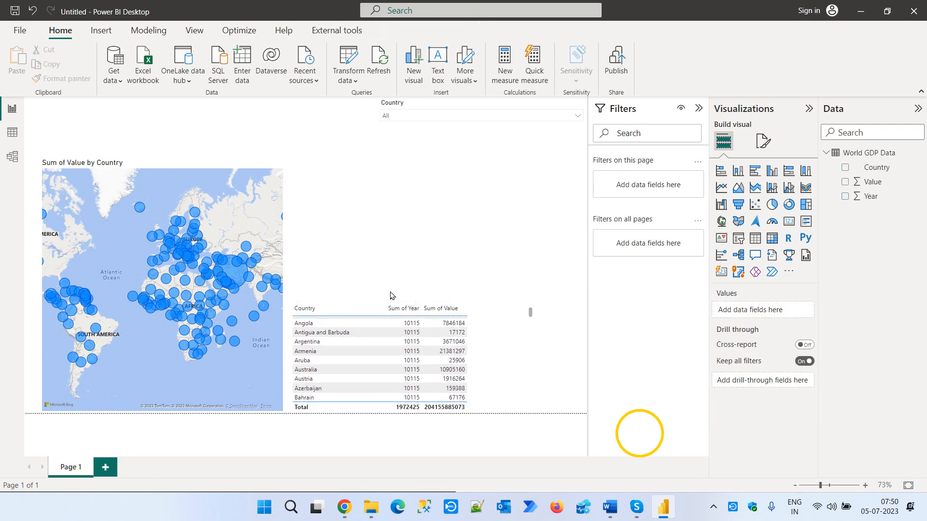
{"action": "left_click", "coordinate": [499, 333]}
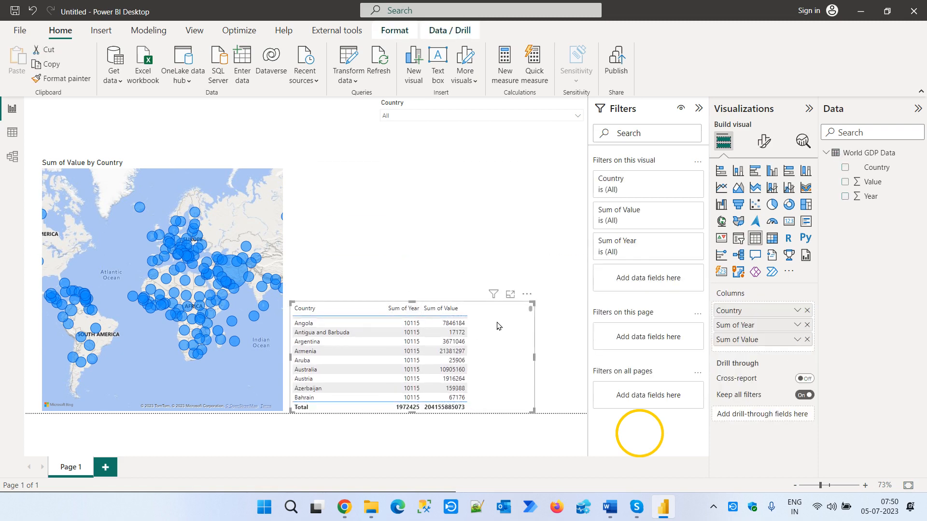
- Add a second table visual with the Country and Value fields in the free space above the existing table
{"action": "left_click", "coordinate": [433, 256]}
{"action": "left_click", "coordinate": [755, 238]}
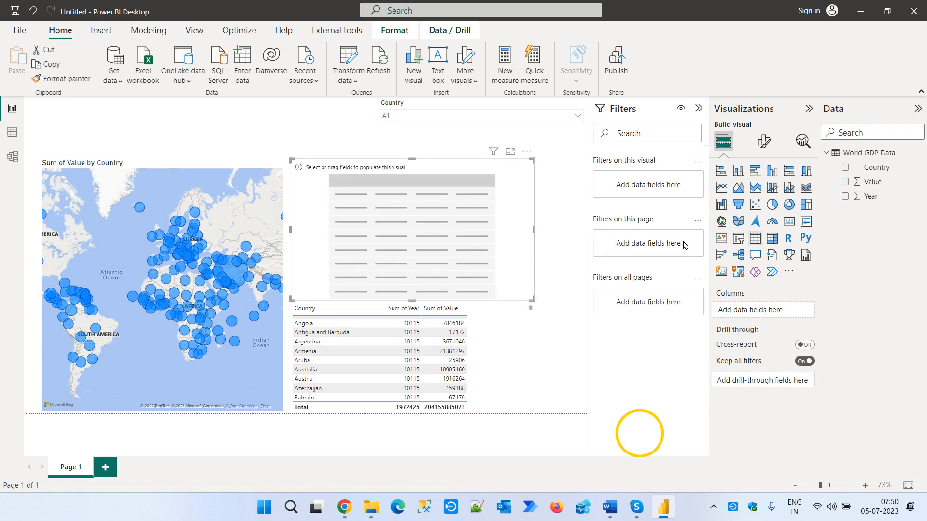
{"action": "left_click_drag", "start_coordinate": [886, 172], "coordinate": [430, 269]}
{"action": "left_click_drag", "start_coordinate": [872, 182], "coordinate": [468, 231]}
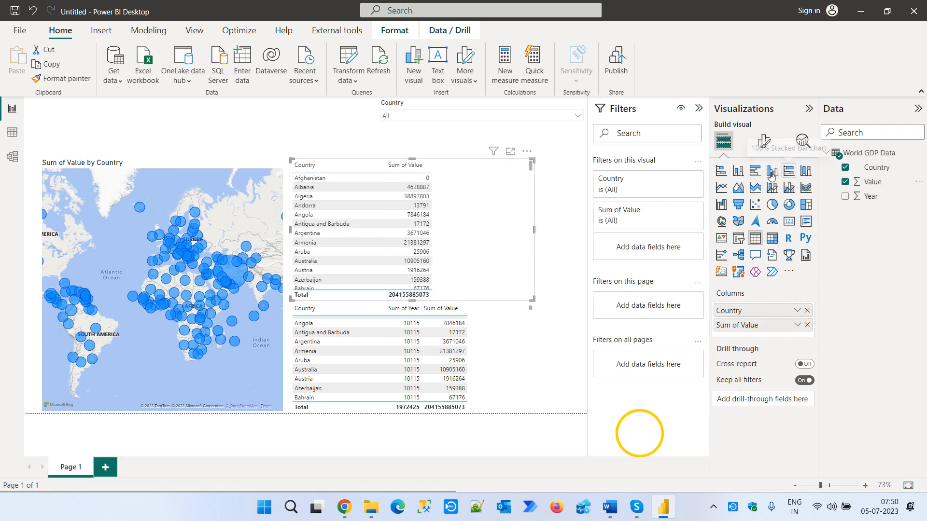
- Convert the new Country and Value table into a clustered bar chart and look through its bars
{"action": "left_click", "coordinate": [755, 170]}
{"action": "scroll", "coordinate": [407, 282], "scroll_direction": "down", "scroll_amount": 5}
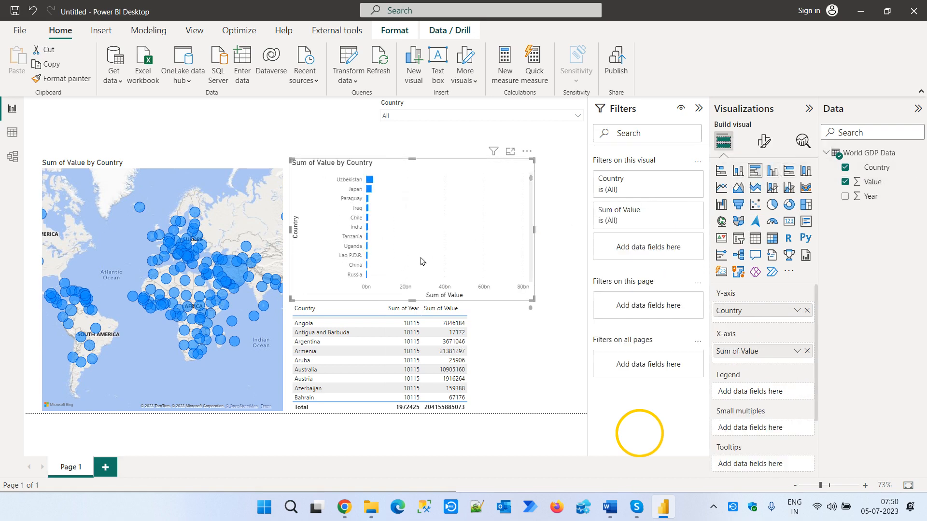
{"action": "scroll", "coordinate": [422, 261], "scroll_direction": "up", "scroll_amount": 5}
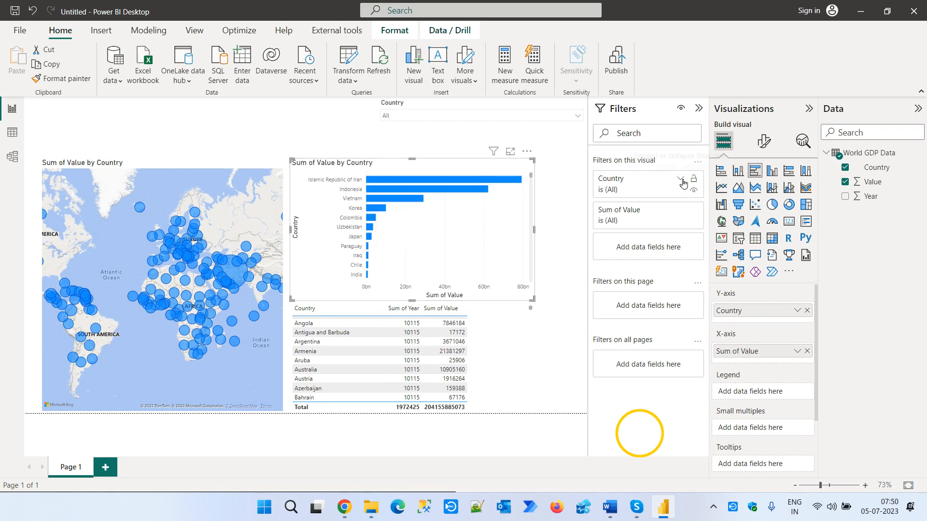
- Filter the bar chart's Country field with a Top N filter showing the top 5 by Sum of Value
{"action": "left_click", "coordinate": [681, 180]}
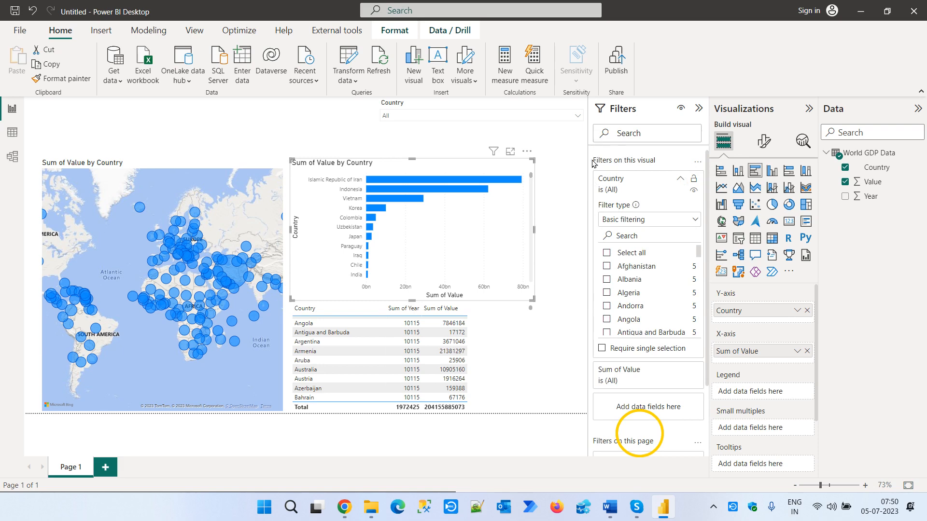
{"action": "left_click", "coordinate": [664, 221]}
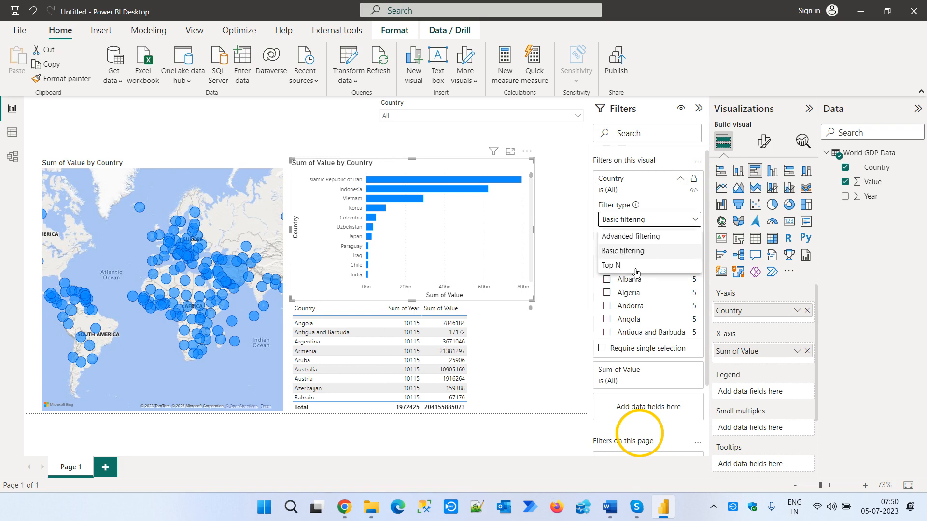
{"action": "left_click", "coordinate": [628, 265]}
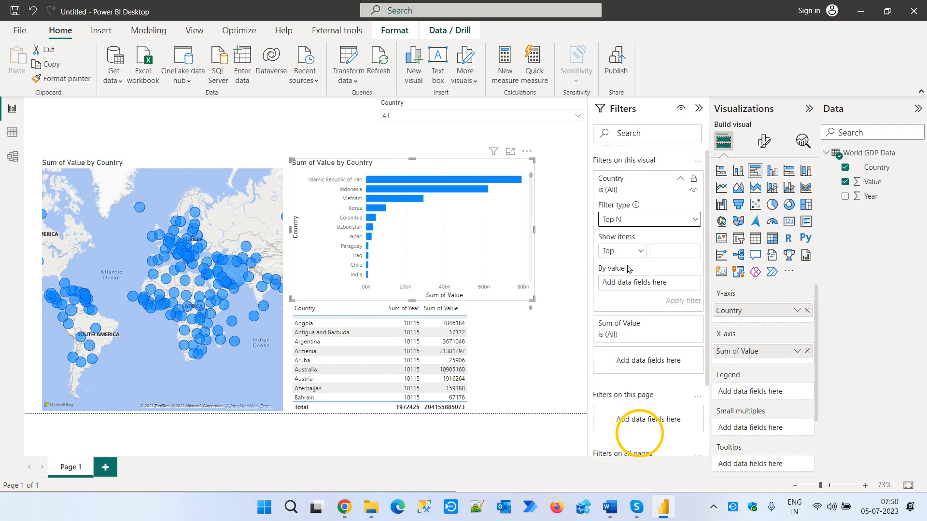
{"action": "left_click", "coordinate": [668, 251]}
{"action": "type", "text": "5"}
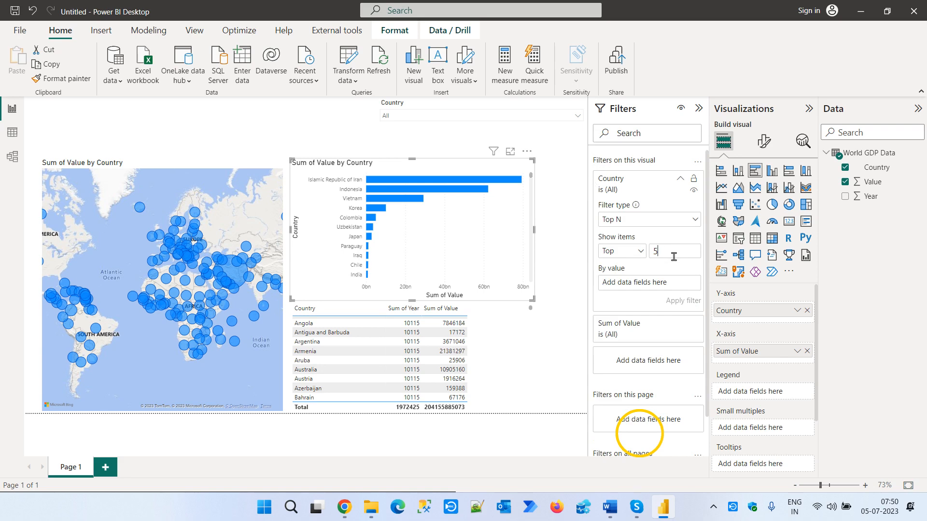
{"action": "left_click", "coordinate": [872, 196]}
{"action": "left_click_drag", "start_coordinate": [877, 186], "coordinate": [657, 287]}
{"action": "left_click", "coordinate": [690, 300]}
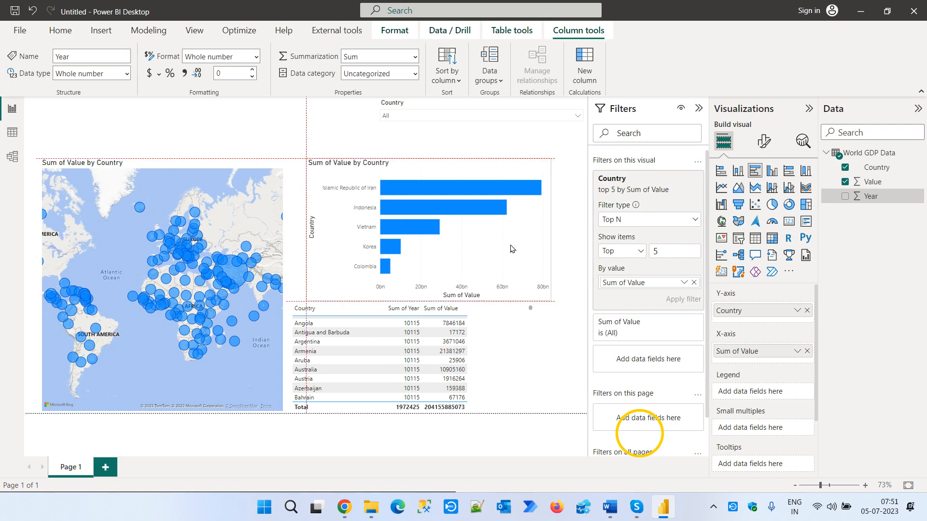
- Reposition and widen the bar chart and the table beneath it to use the free space beside the map
{"action": "left_click_drag", "start_coordinate": [495, 251], "coordinate": [532, 245]}
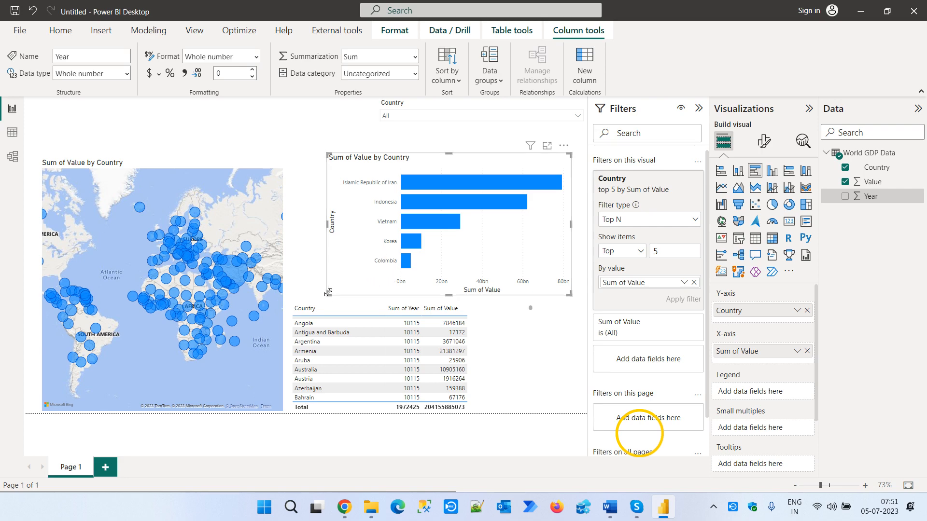
{"action": "left_click_drag", "start_coordinate": [327, 293], "coordinate": [291, 290]}
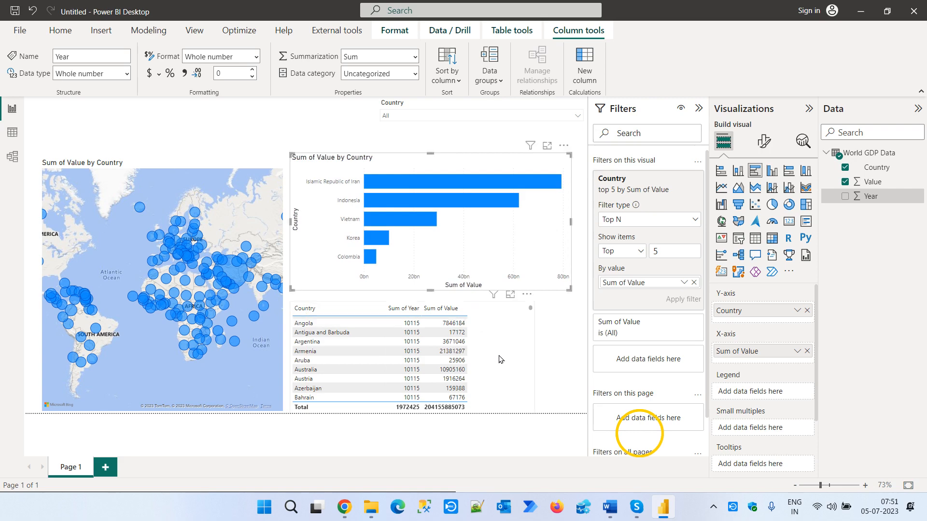
{"action": "left_click", "coordinate": [500, 360]}
{"action": "left_click_drag", "start_coordinate": [499, 359], "coordinate": [535, 347]}
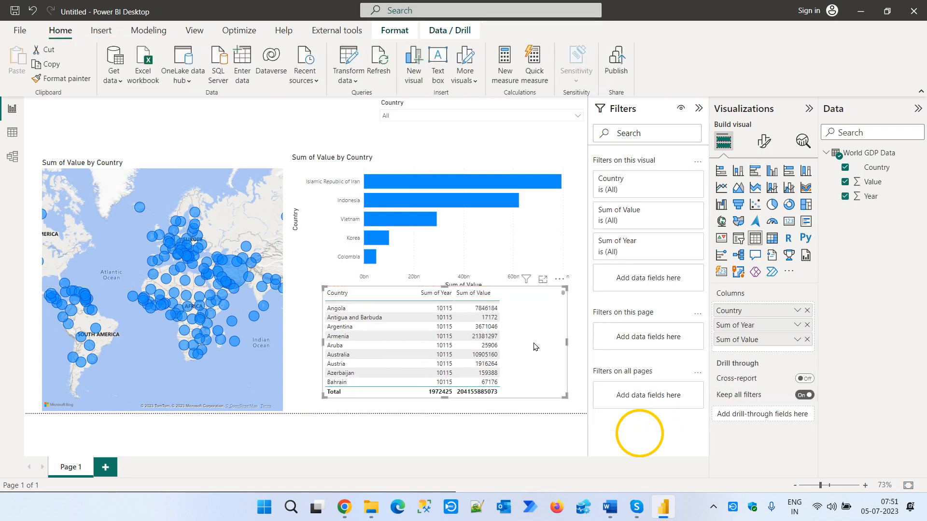
{"action": "left_click_drag", "start_coordinate": [323, 398], "coordinate": [290, 412]}
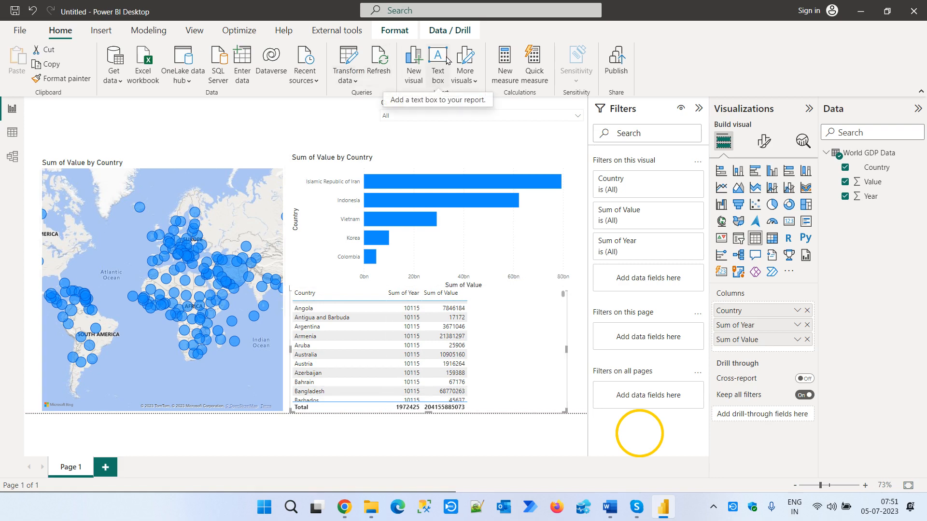
- Add a text box reading "World GDP Analysis Report" and reshape it into a flat banner above the map
{"action": "left_click", "coordinate": [437, 77]}
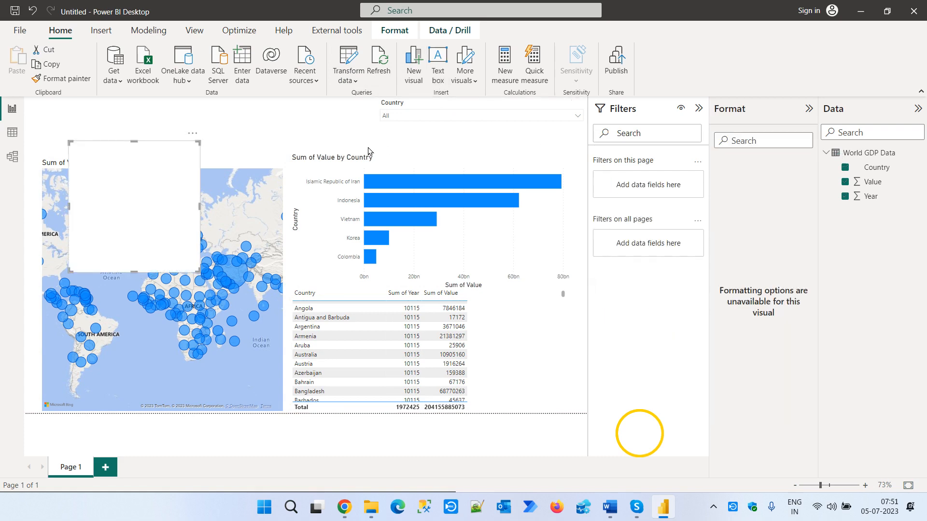
{"action": "left_click", "coordinate": [143, 171]}
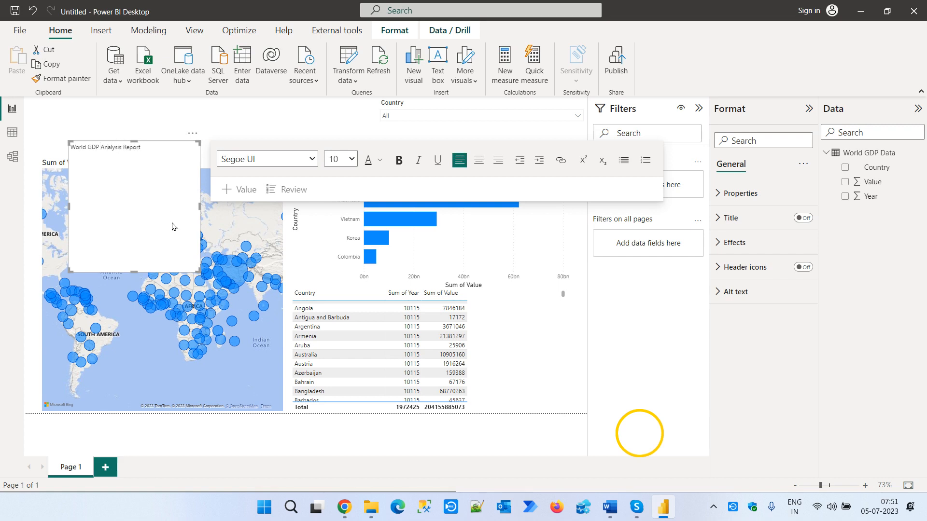
{"action": "left_click_drag", "start_coordinate": [199, 271], "coordinate": [334, 137]}
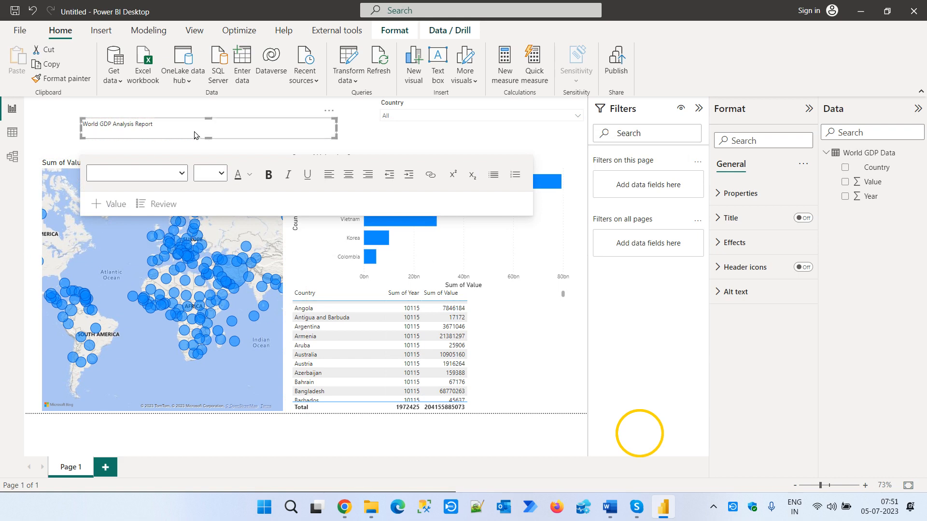
- Set the report title's font size to 32 and resize its text box to span the space beside the Country slicer
{"action": "left_click_drag", "start_coordinate": [177, 125], "coordinate": [74, 129]}
{"action": "left_click_drag", "start_coordinate": [166, 125], "coordinate": [77, 125]}
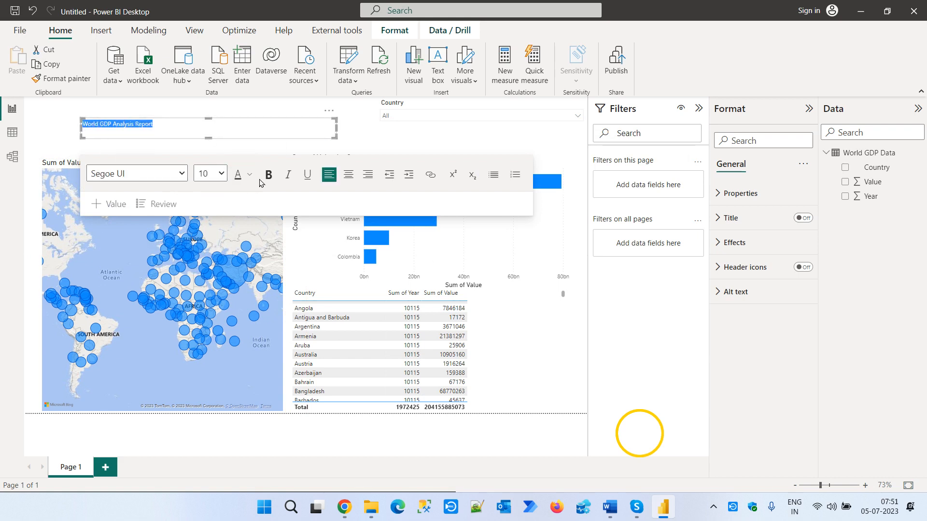
{"action": "left_click", "coordinate": [218, 175]}
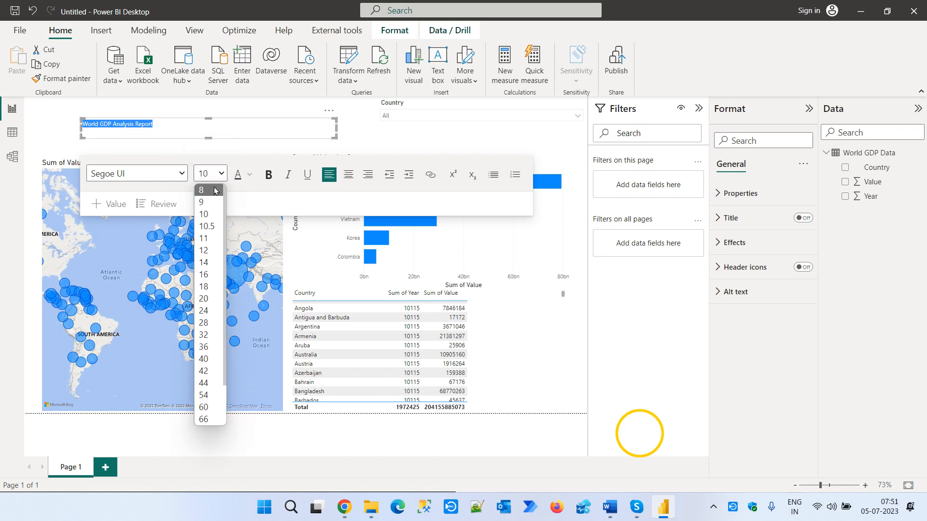
{"action": "left_click", "coordinate": [204, 334]}
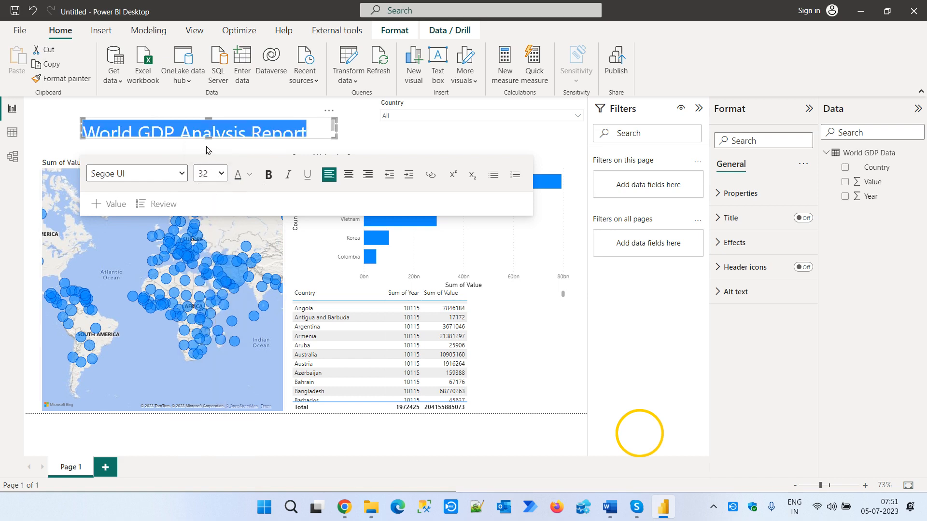
{"action": "left_click_drag", "start_coordinate": [209, 137], "coordinate": [209, 153]}
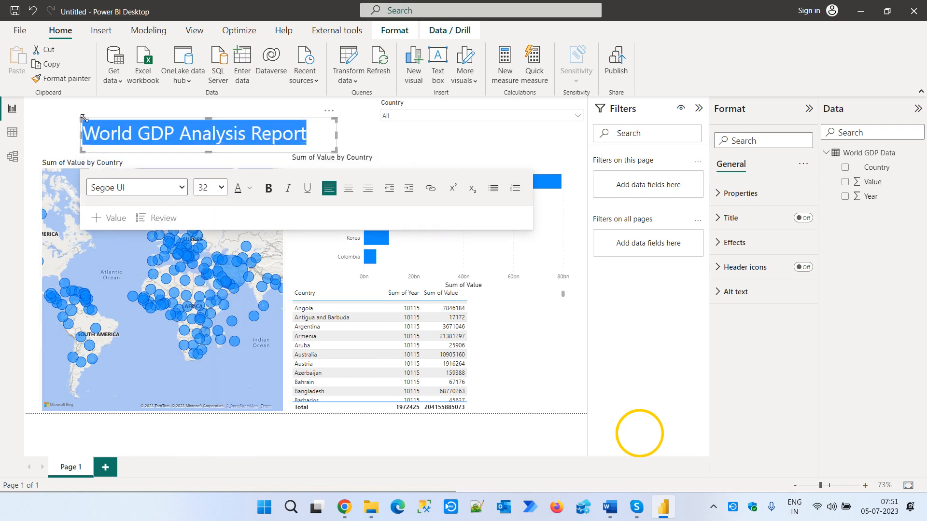
{"action": "left_click_drag", "start_coordinate": [79, 117], "coordinate": [36, 105]}
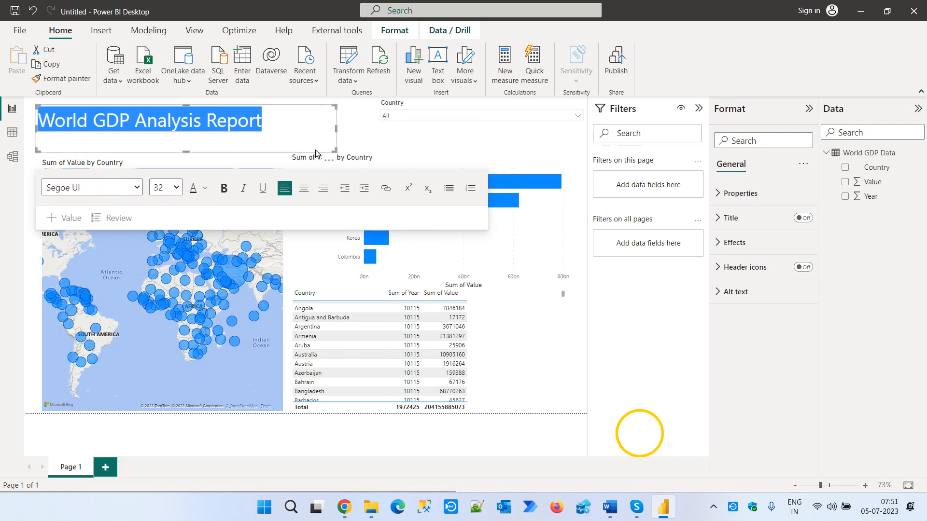
{"action": "left_click_drag", "start_coordinate": [334, 149], "coordinate": [363, 138]}
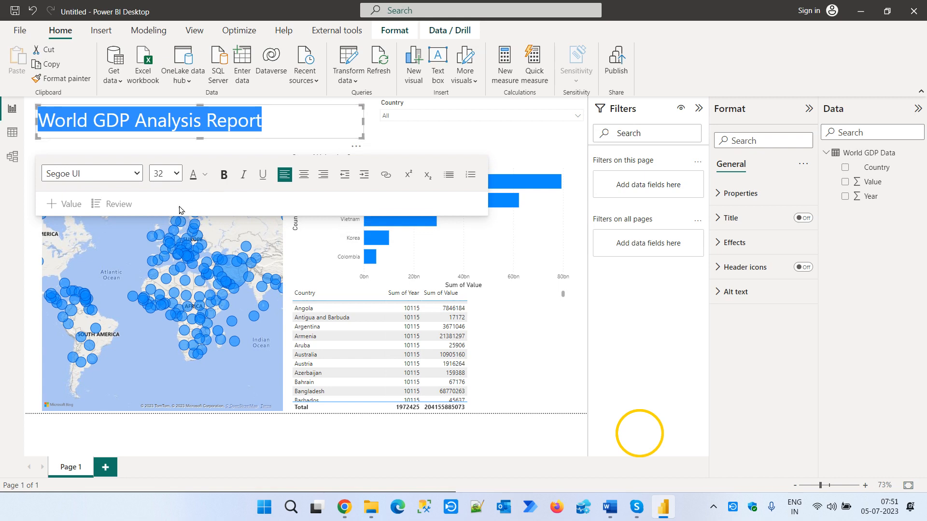
- Make the "World GDP Analysis Report" title bold and colour its text orange
{"action": "left_click", "coordinate": [224, 175]}
{"action": "left_click", "coordinate": [205, 180]}
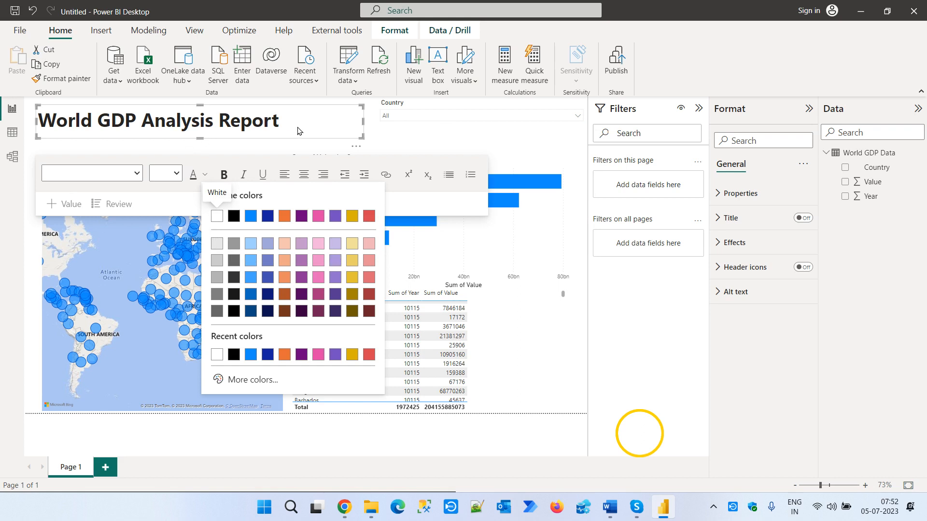
{"action": "left_click_drag", "start_coordinate": [299, 131], "coordinate": [37, 121]}
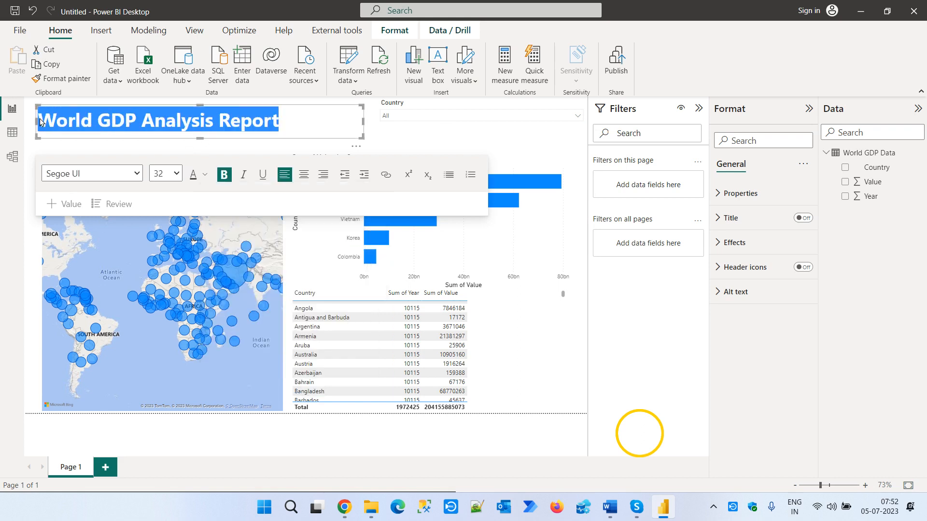
{"action": "left_click", "coordinate": [205, 178]}
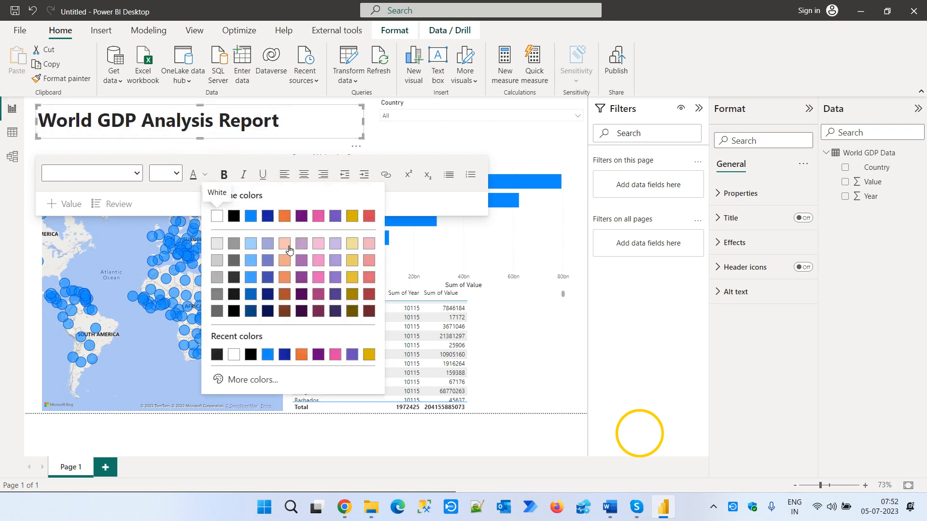
{"action": "left_click", "coordinate": [286, 280]}
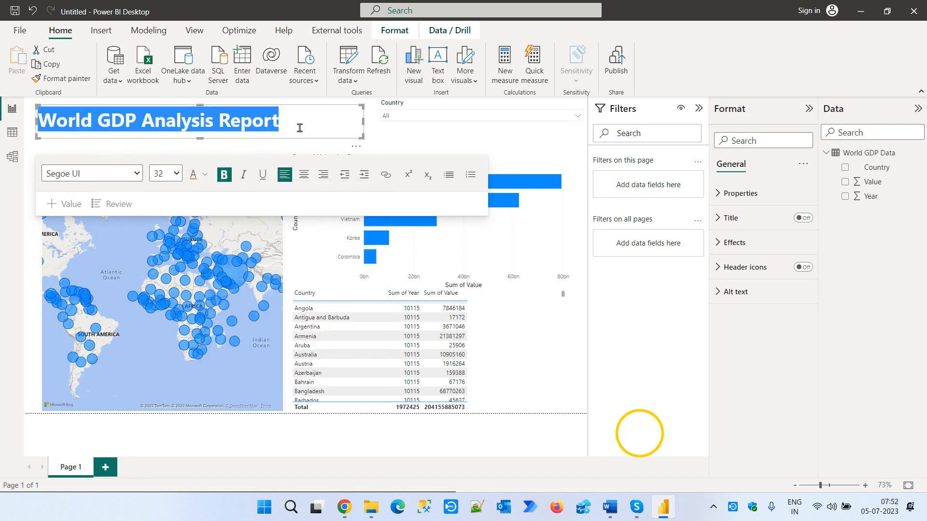
- Give the title text box a light grey background
{"action": "left_click", "coordinate": [759, 244]}
{"action": "left_click", "coordinate": [742, 303]}
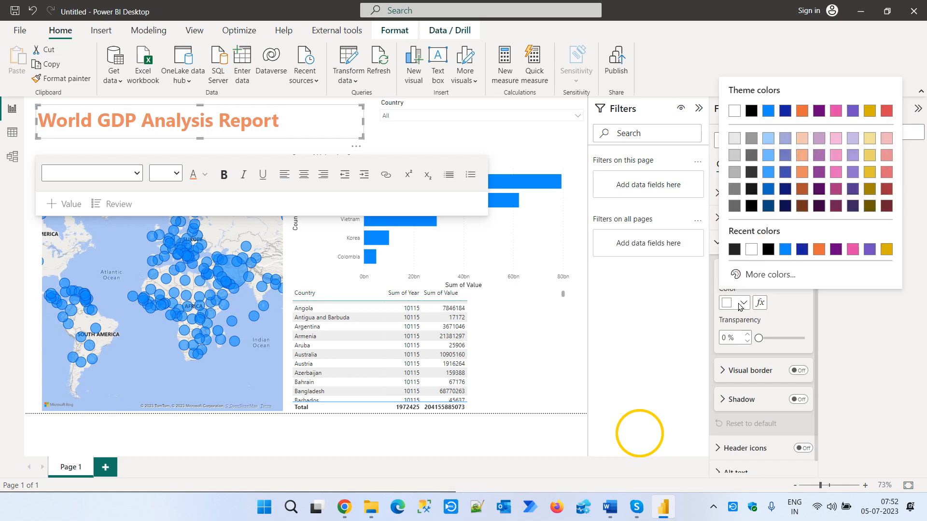
{"action": "left_click", "coordinate": [734, 158]}
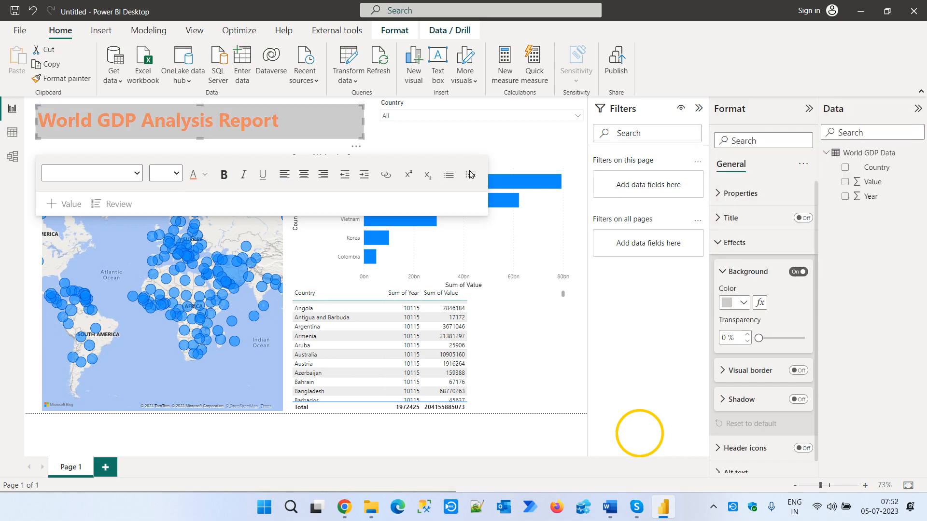
{"action": "left_click", "coordinate": [414, 135]}
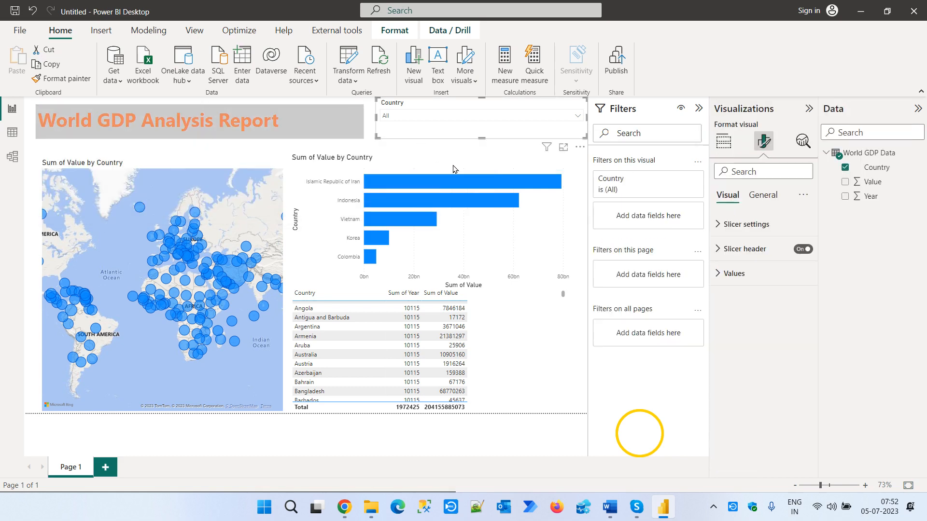
{"action": "left_click", "coordinate": [546, 346]}
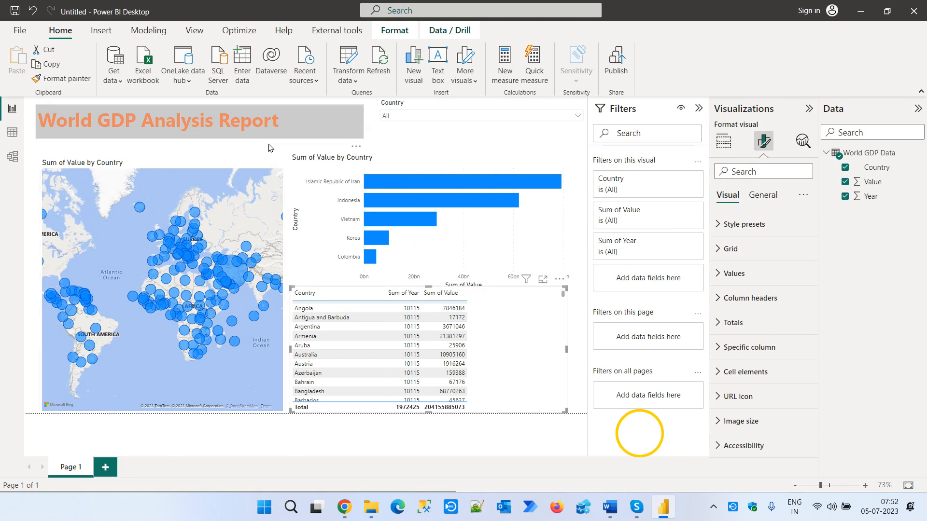
- Start saving the report and create and open a July2023 folder inside the Power BI folder on drive E
{"action": "key", "text": "ctrl+s"}
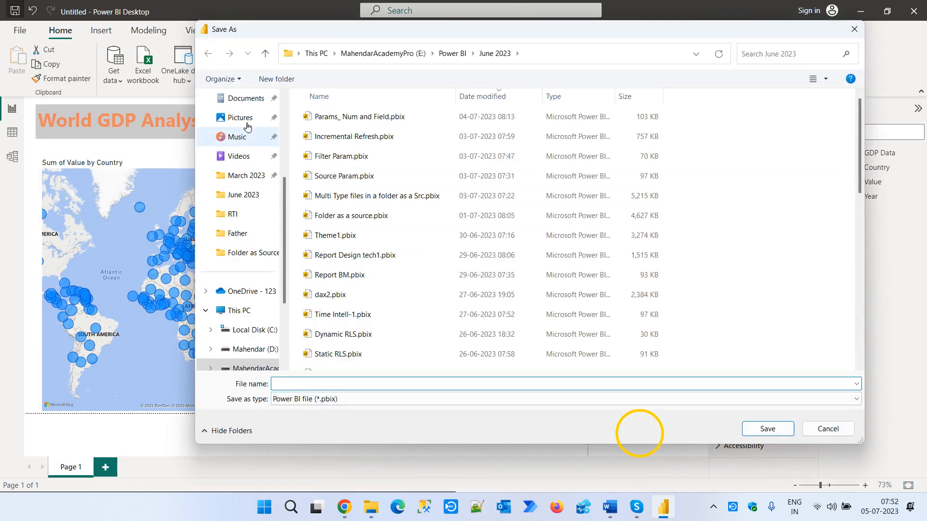
{"action": "left_click", "coordinate": [449, 54]}
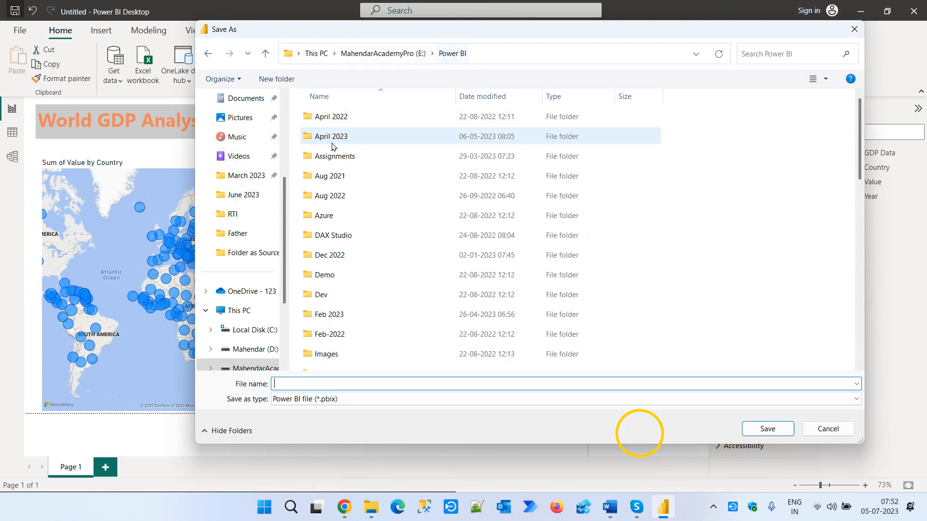
{"action": "left_click", "coordinate": [276, 79]}
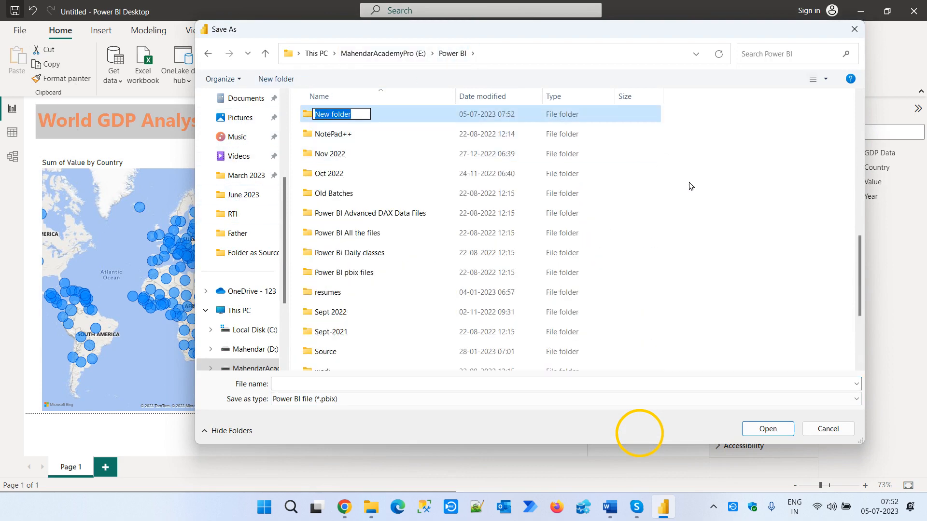
{"action": "type", "text": "July2"}
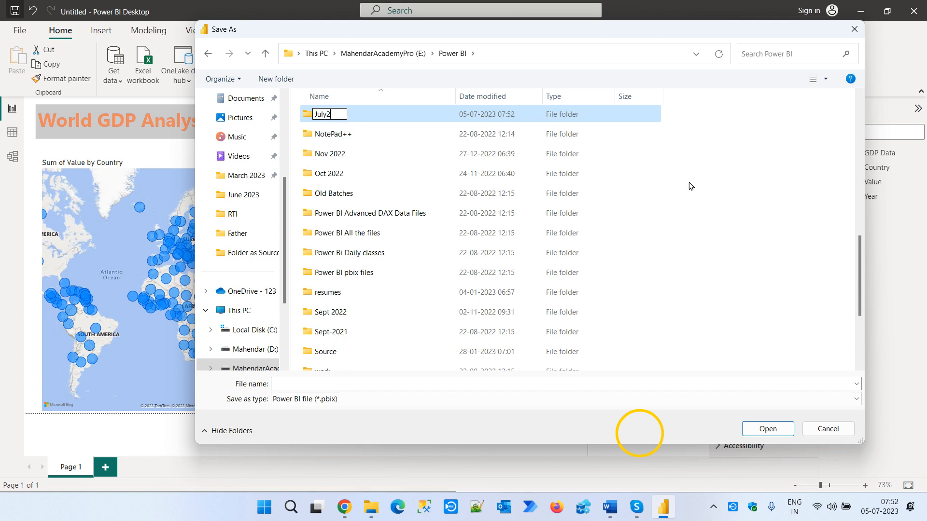
{"action": "type", "text": "023"}
{"action": "key", "text": "Return"}
{"action": "key", "text": "Return"}
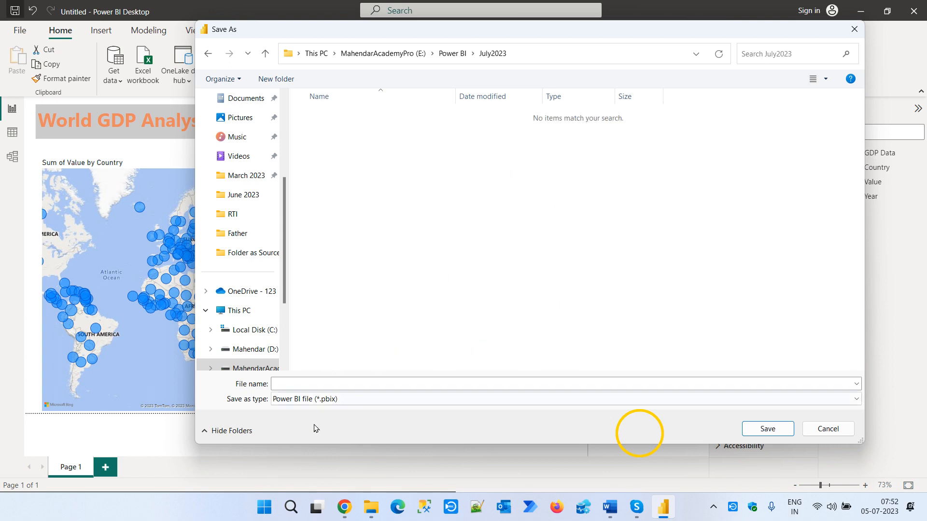
- Save the report in the July2023 folder as "World GDP Report"
{"action": "left_click", "coordinate": [314, 383]}
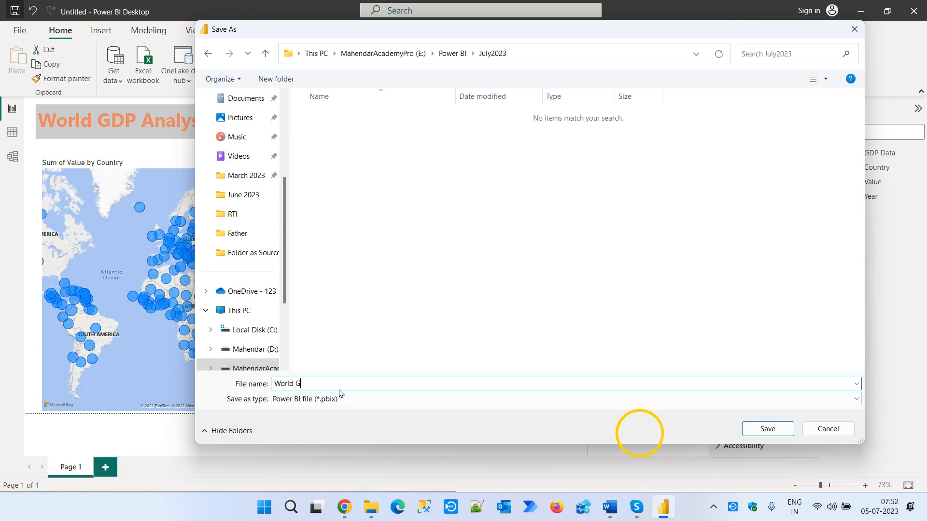
{"action": "type", "text": "World GDP Report"}
{"action": "key", "text": "Return"}
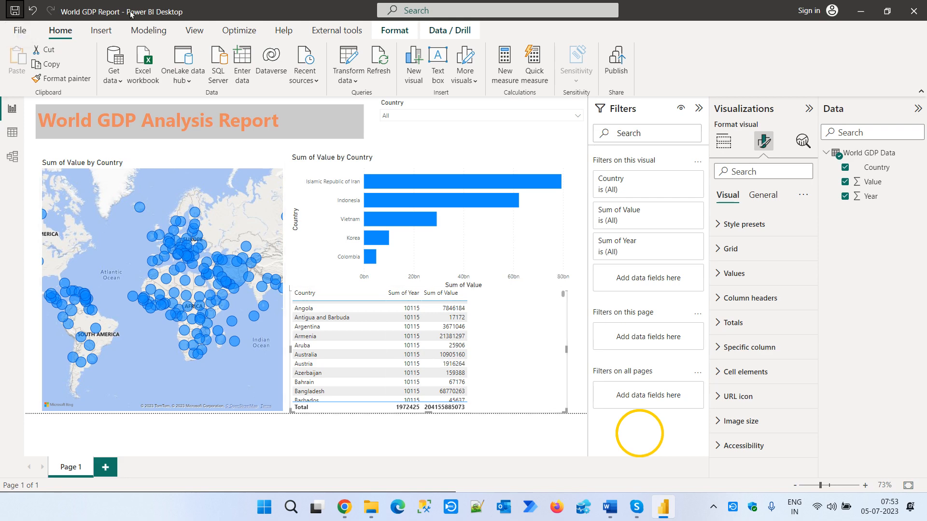
- Try to publish the World GDP Report and cancel the sign-in request
{"action": "left_click", "coordinate": [616, 71]}
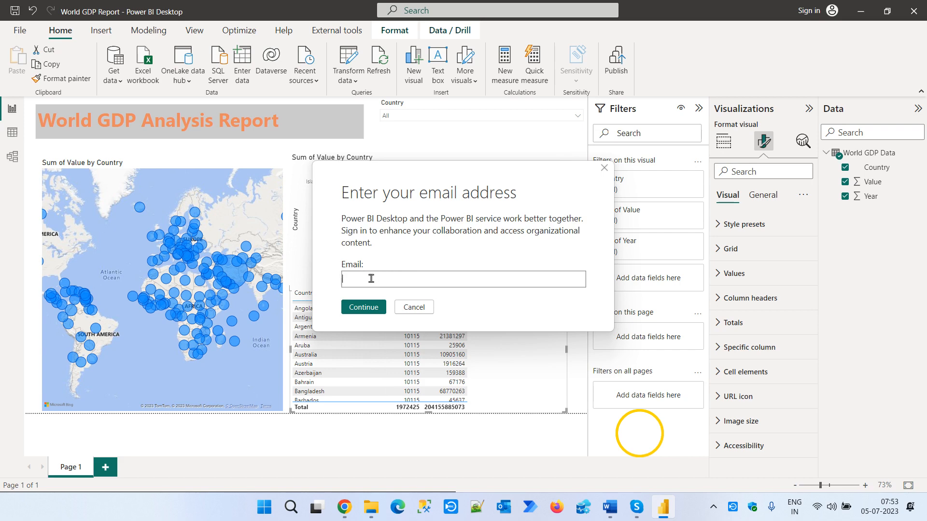
{"action": "left_click", "coordinate": [410, 308]}
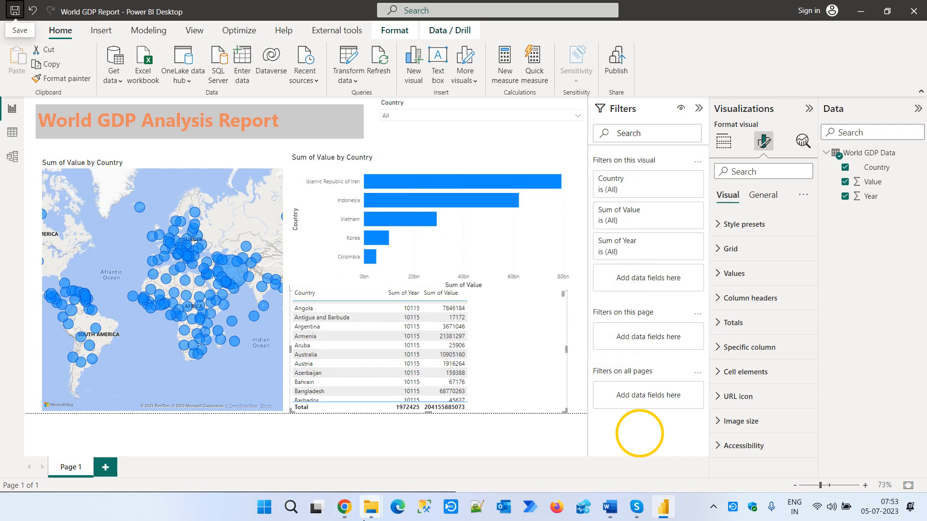
- Switch to the Power BI service in Chrome and open My workspace
{"action": "mouse_move", "coordinate": [343, 507]}
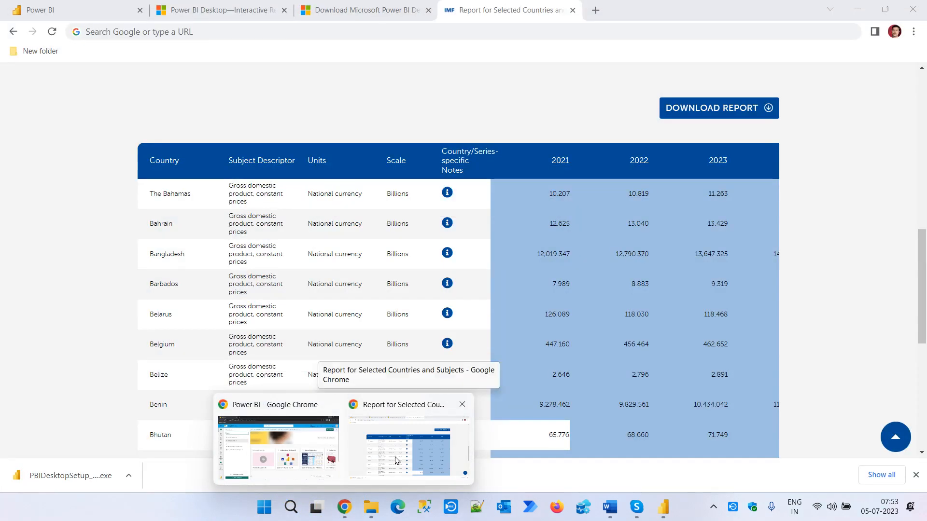
{"action": "left_click", "coordinate": [395, 460]}
{"action": "left_click", "coordinate": [73, 11]}
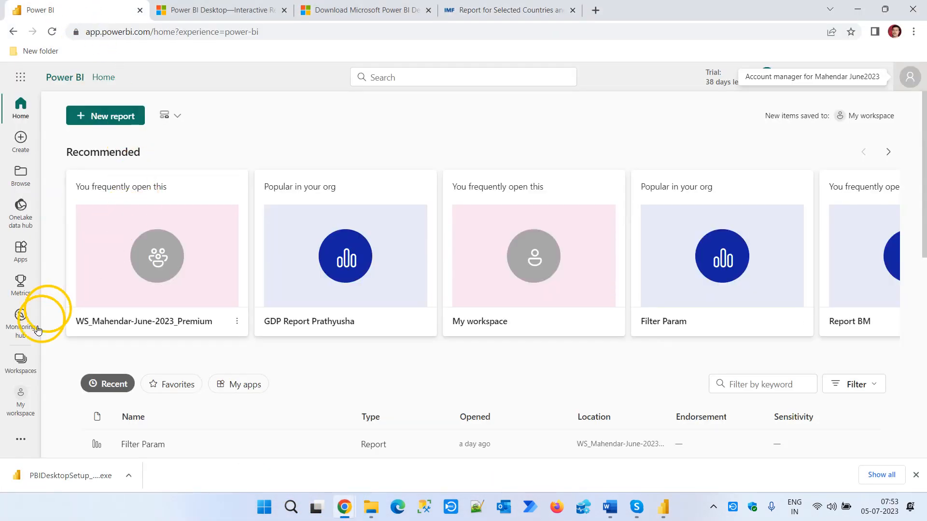
{"action": "left_click", "coordinate": [23, 366]}
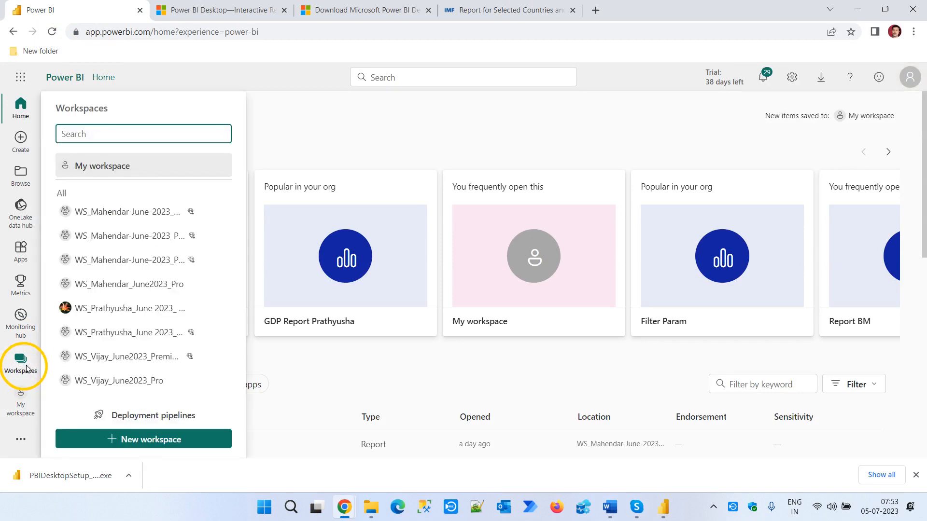
{"action": "left_click", "coordinate": [98, 166]}
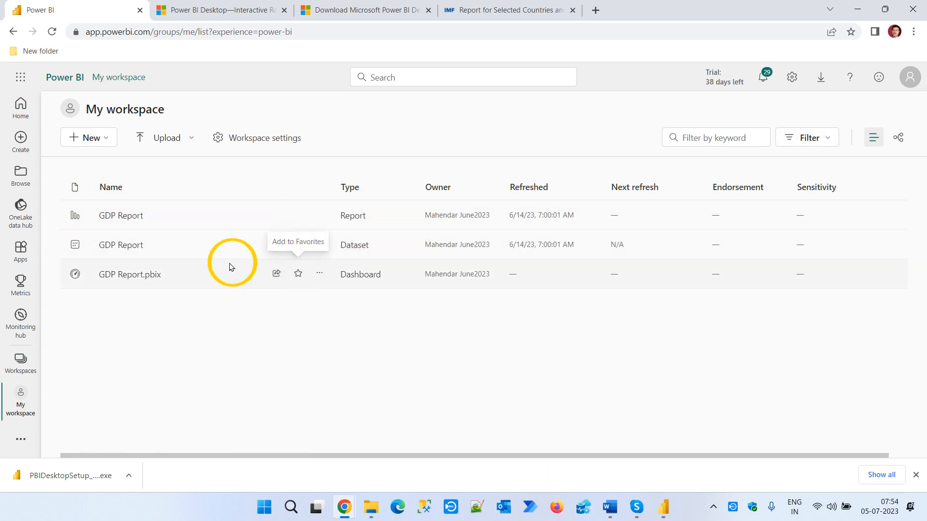
- Delete the GDP Report dataset from My workspace, together with the report based on it
{"action": "left_click", "coordinate": [319, 245]}
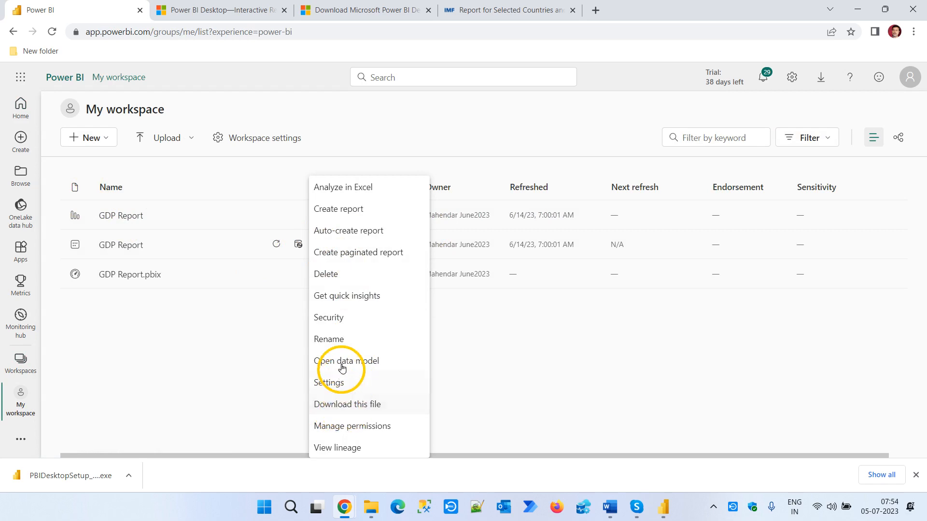
{"action": "left_click", "coordinate": [346, 272]}
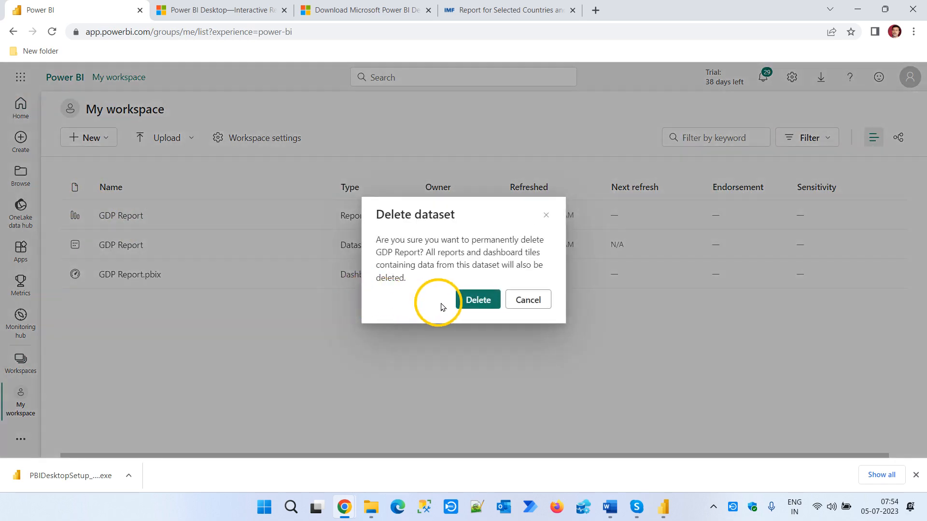
{"action": "left_click", "coordinate": [467, 303]}
{"action": "left_click", "coordinate": [594, 282]}
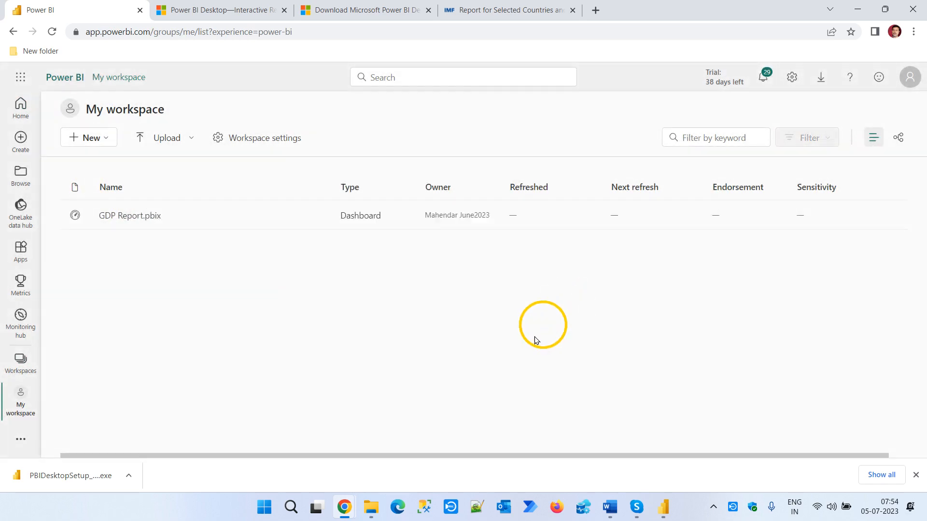
- Delete the GDP Report.pbix dashboard from My workspace
{"action": "mouse_move", "coordinate": [292, 216]}
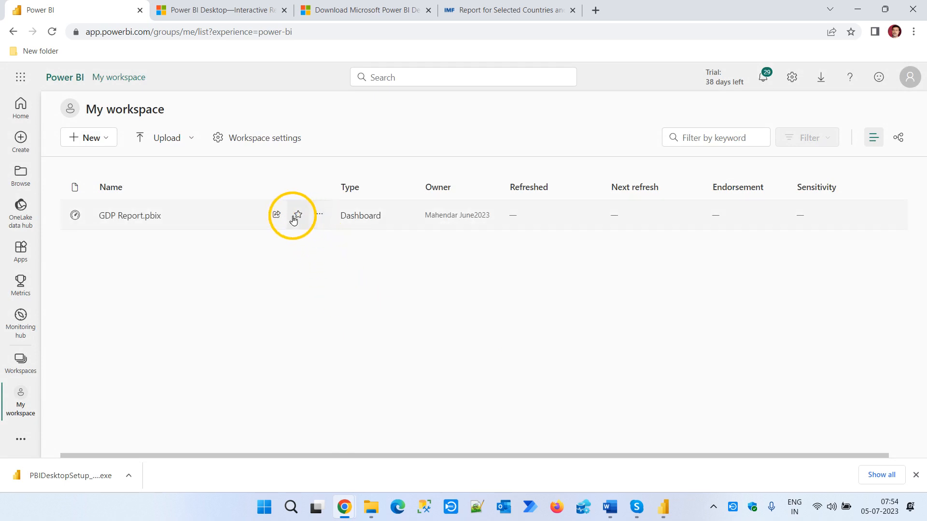
{"action": "left_click", "coordinate": [320, 216]}
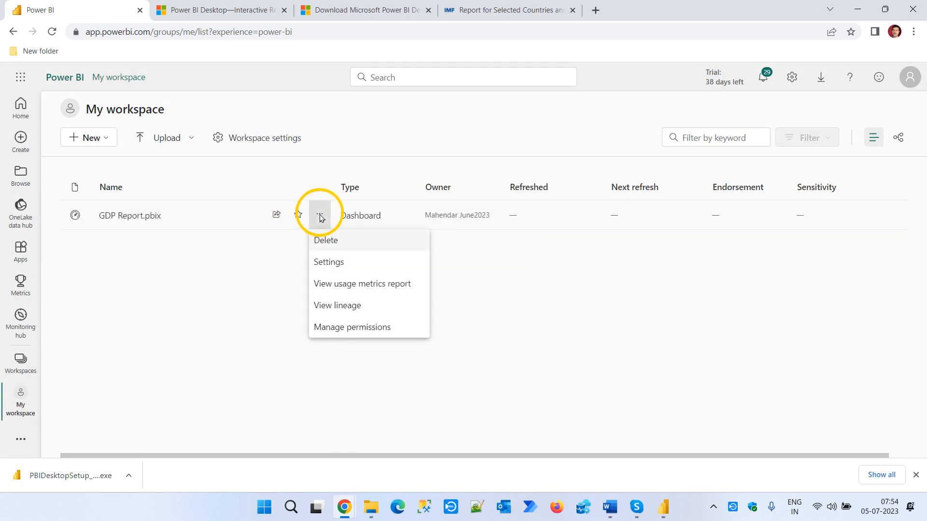
{"action": "left_click", "coordinate": [348, 247]}
{"action": "left_click", "coordinate": [476, 288]}
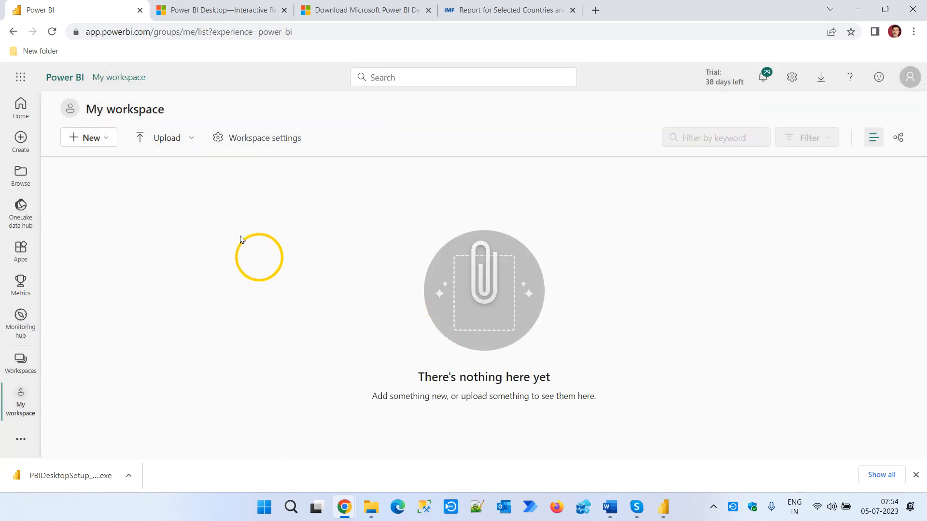
- Upload World GDP Report.pbix from the Power BI July2023 folder to My workspace and reload the page
{"action": "left_click", "coordinate": [192, 141]}
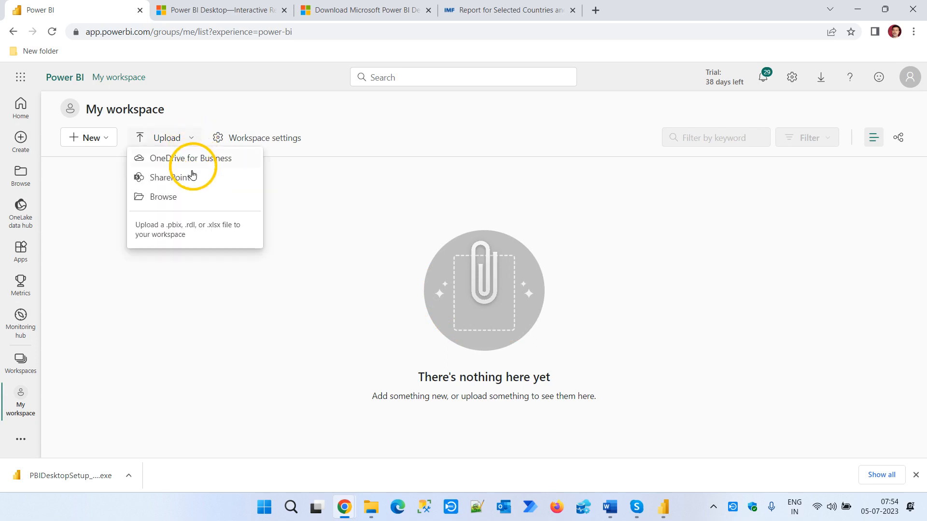
{"action": "left_click", "coordinate": [183, 202]}
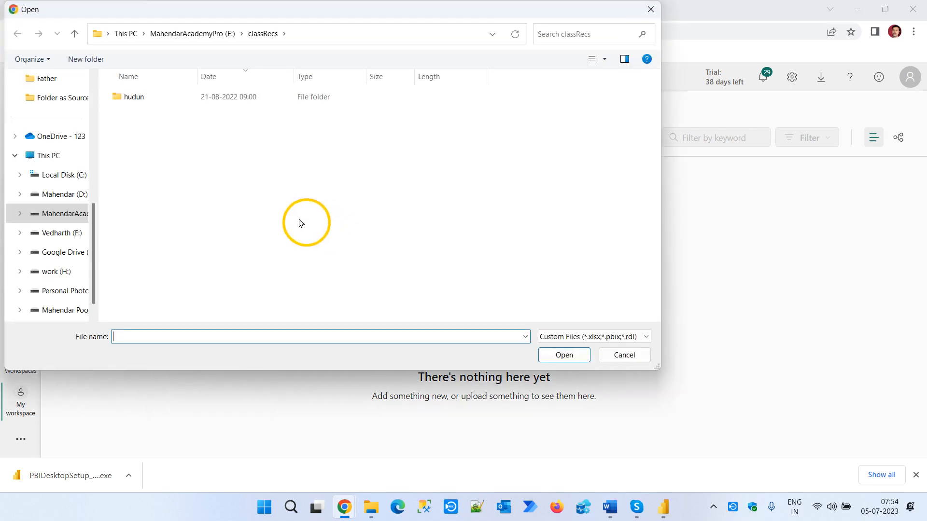
{"action": "scroll", "coordinate": [60, 138], "scroll_direction": "up", "scroll_amount": 2}
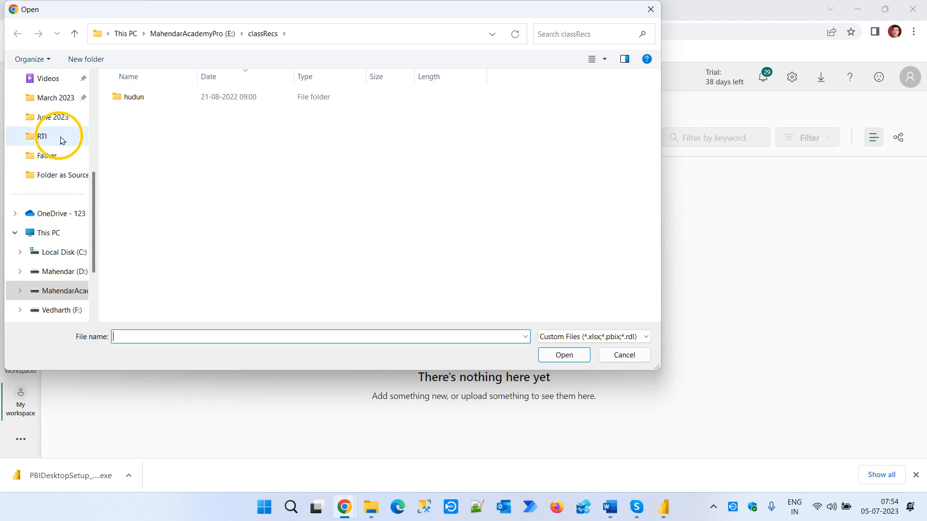
{"action": "left_click", "coordinate": [57, 117]}
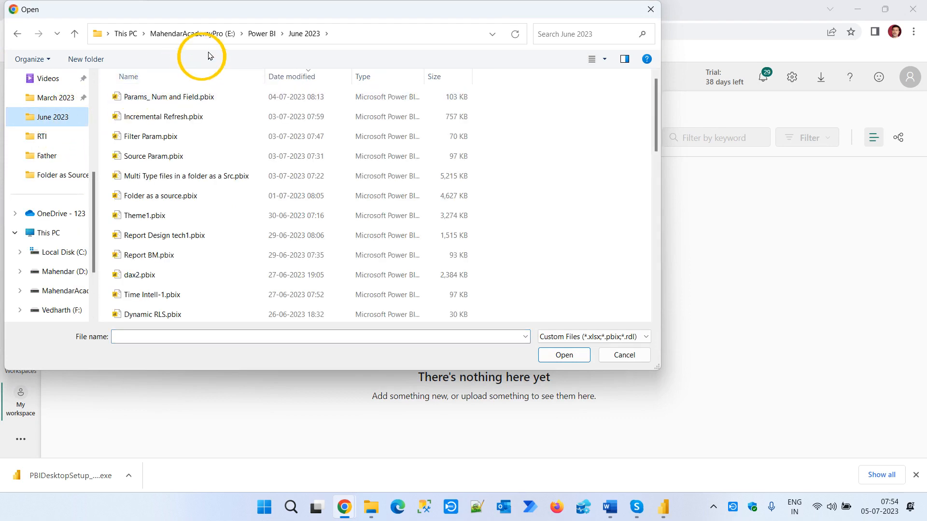
{"action": "left_click", "coordinate": [262, 34]}
{"action": "scroll", "coordinate": [194, 283], "scroll_direction": "down", "scroll_amount": 2}
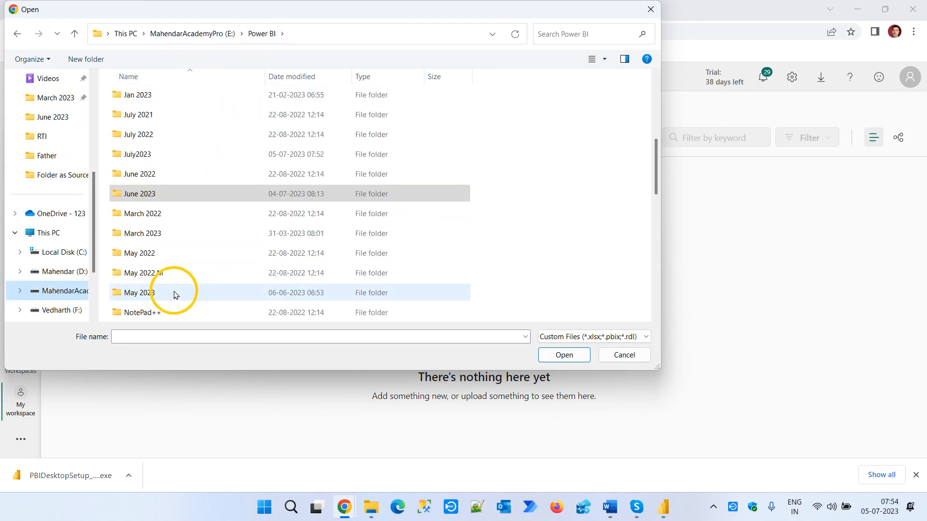
{"action": "scroll", "coordinate": [174, 295], "scroll_direction": "down", "scroll_amount": 1}
{"action": "left_click", "coordinate": [143, 95]}
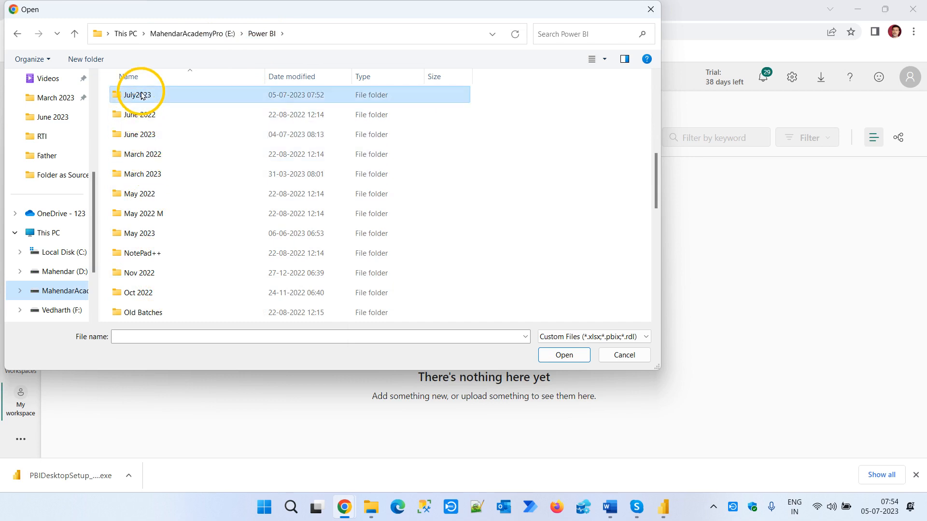
{"action": "double_click", "coordinate": [142, 95]}
{"action": "left_click", "coordinate": [175, 98]}
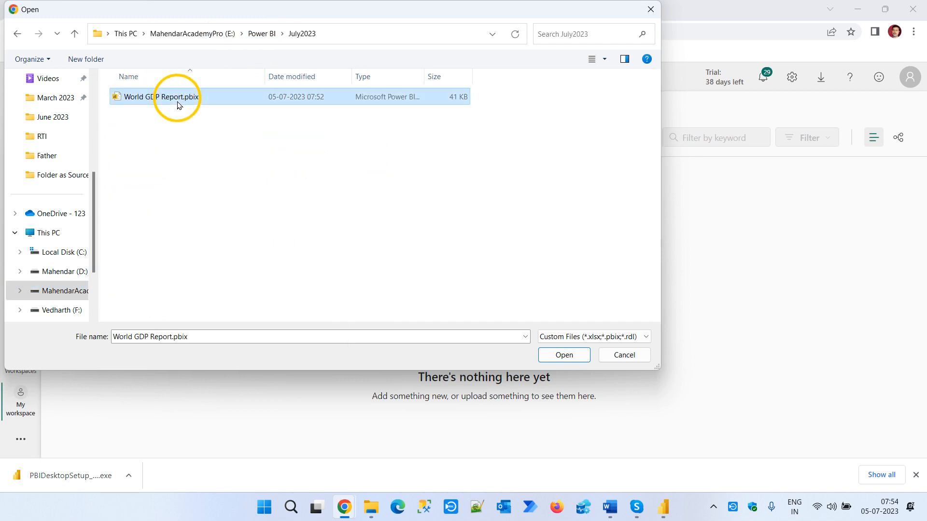
{"action": "left_click", "coordinate": [564, 356]}
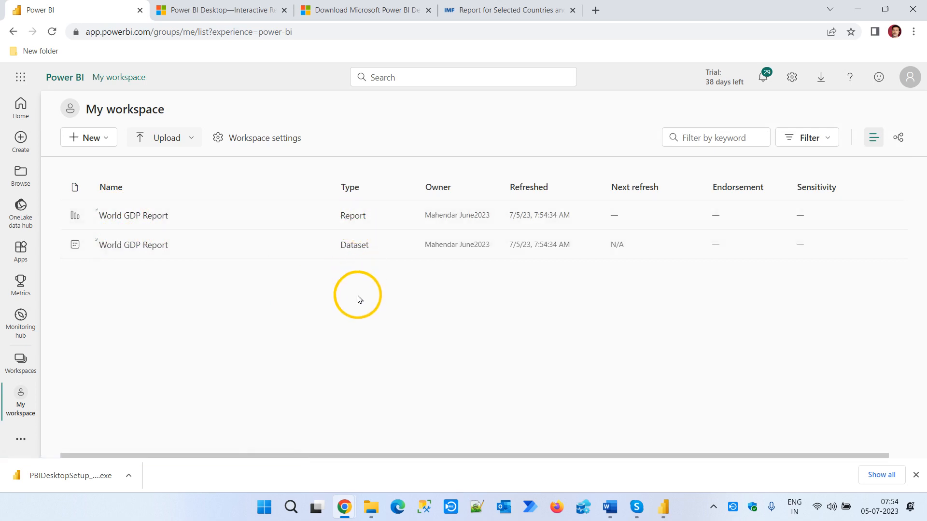
{"action": "left_click", "coordinate": [53, 32]}
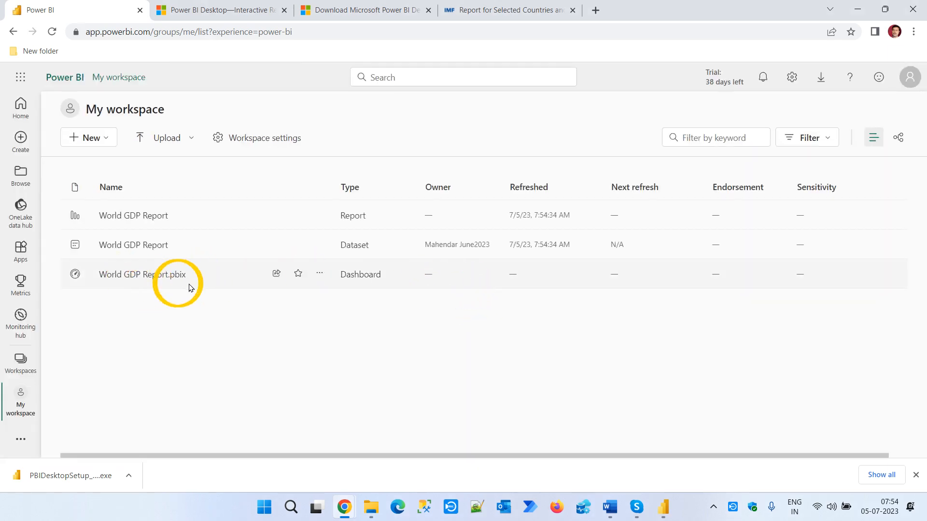
{"action": "left_click_drag", "start_coordinate": [359, 275], "coordinate": [363, 275]}
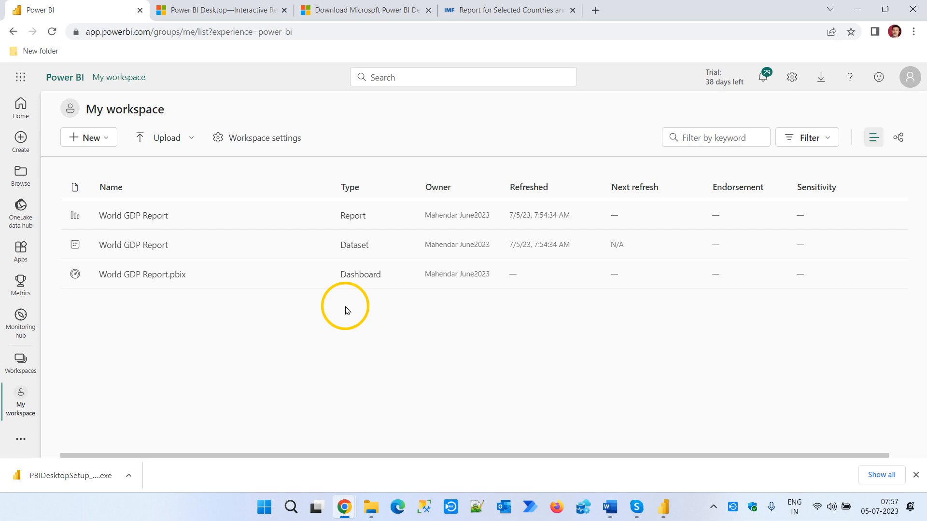
- Close the browser and Power BI Desktop windows and refresh the Windows desktop
{"action": "left_click", "coordinate": [916, 18]}
{"action": "left_click", "coordinate": [915, 7]}
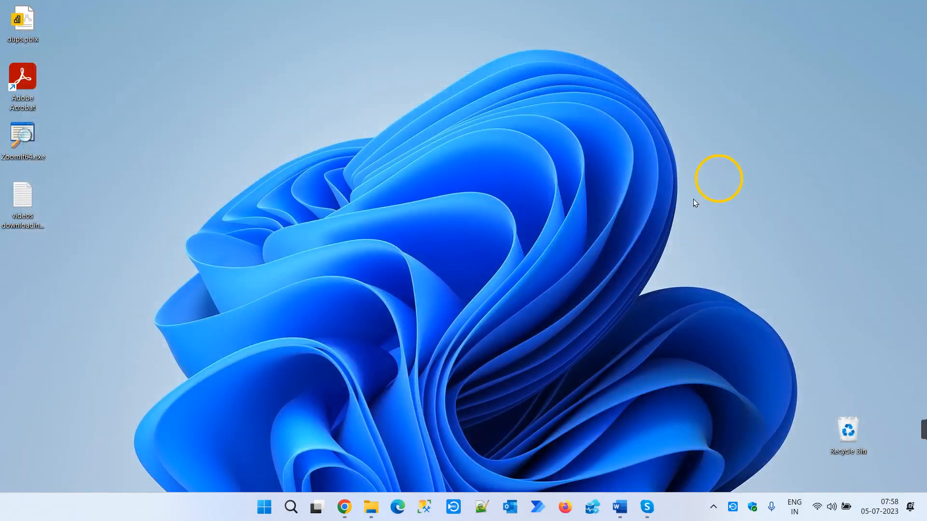
{"action": "right_click", "coordinate": [607, 313]}
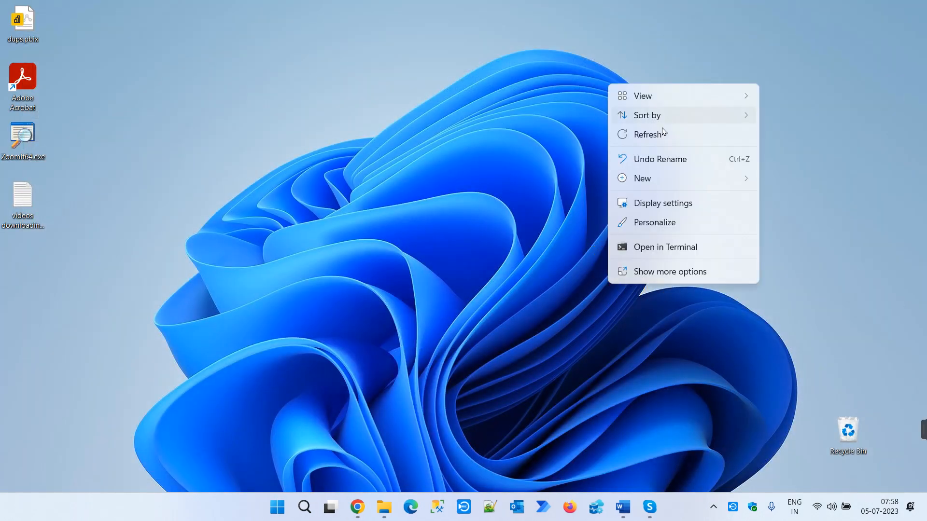
{"action": "left_click", "coordinate": [663, 131]}
- Switch to Skype, leave the Power BI July 2023 Demo call and minimize the window
{"action": "left_click", "coordinate": [649, 506]}
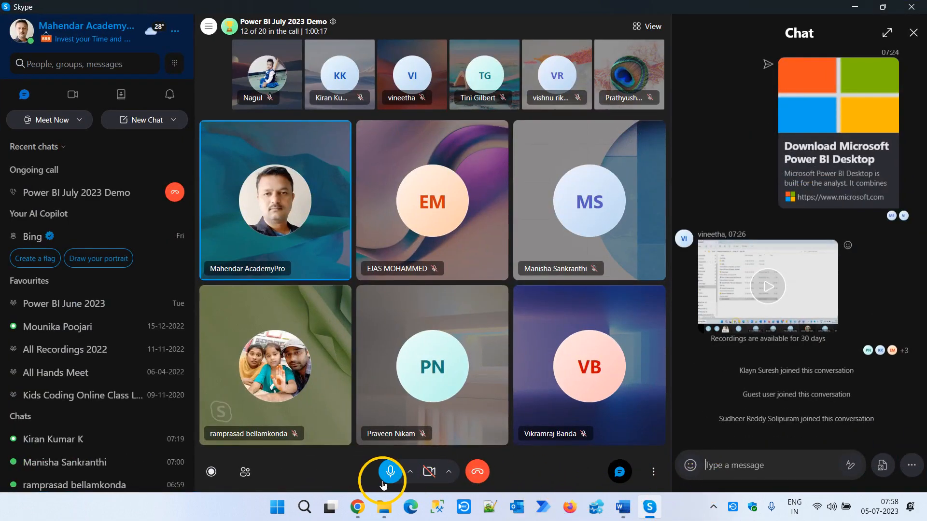
{"action": "left_click", "coordinate": [172, 192]}
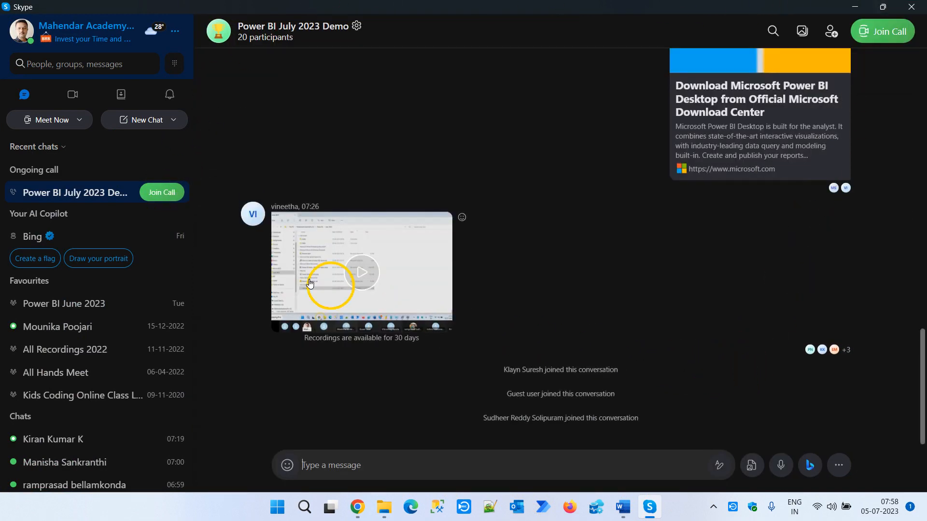
{"action": "left_click", "coordinate": [167, 193]}
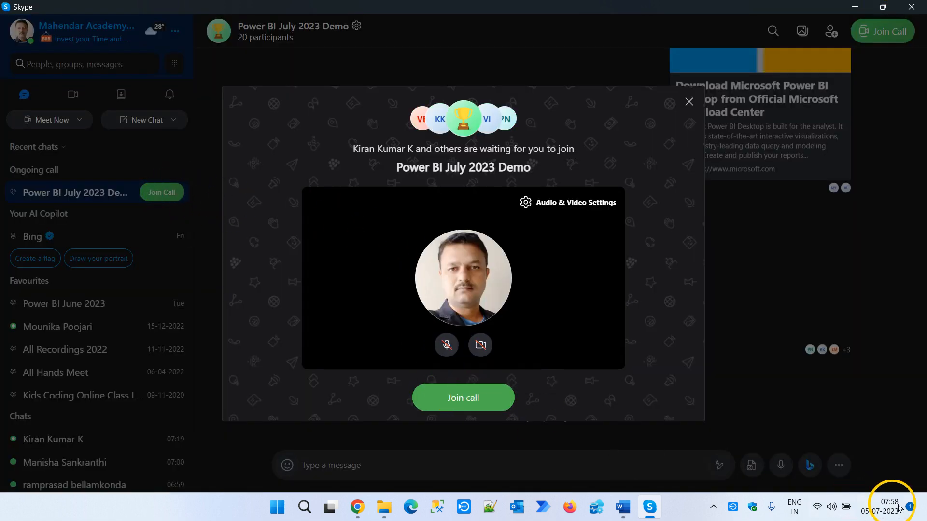
{"action": "left_click", "coordinate": [736, 423]}
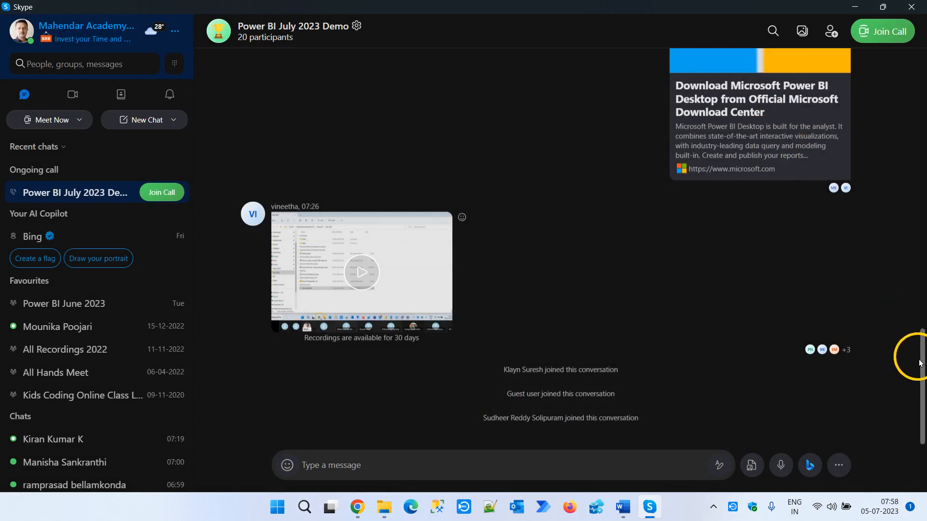
{"action": "left_click", "coordinate": [857, 7]}
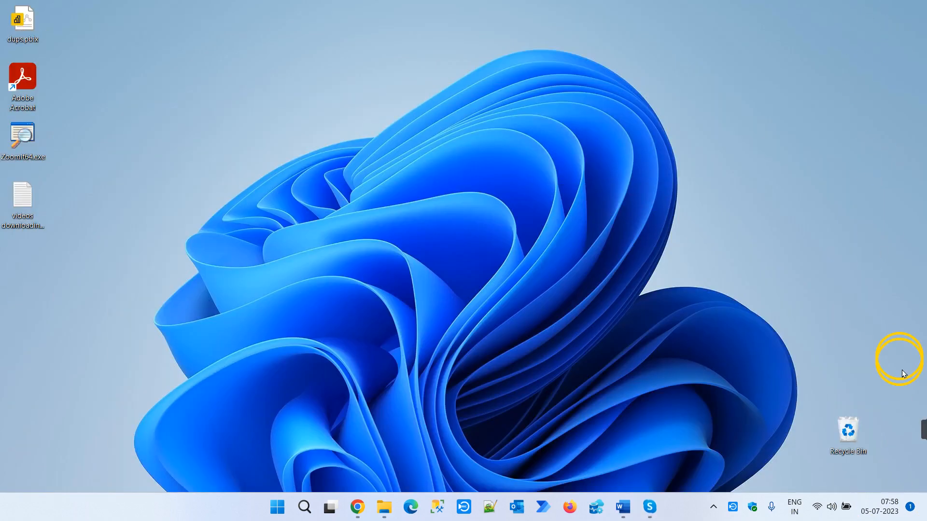